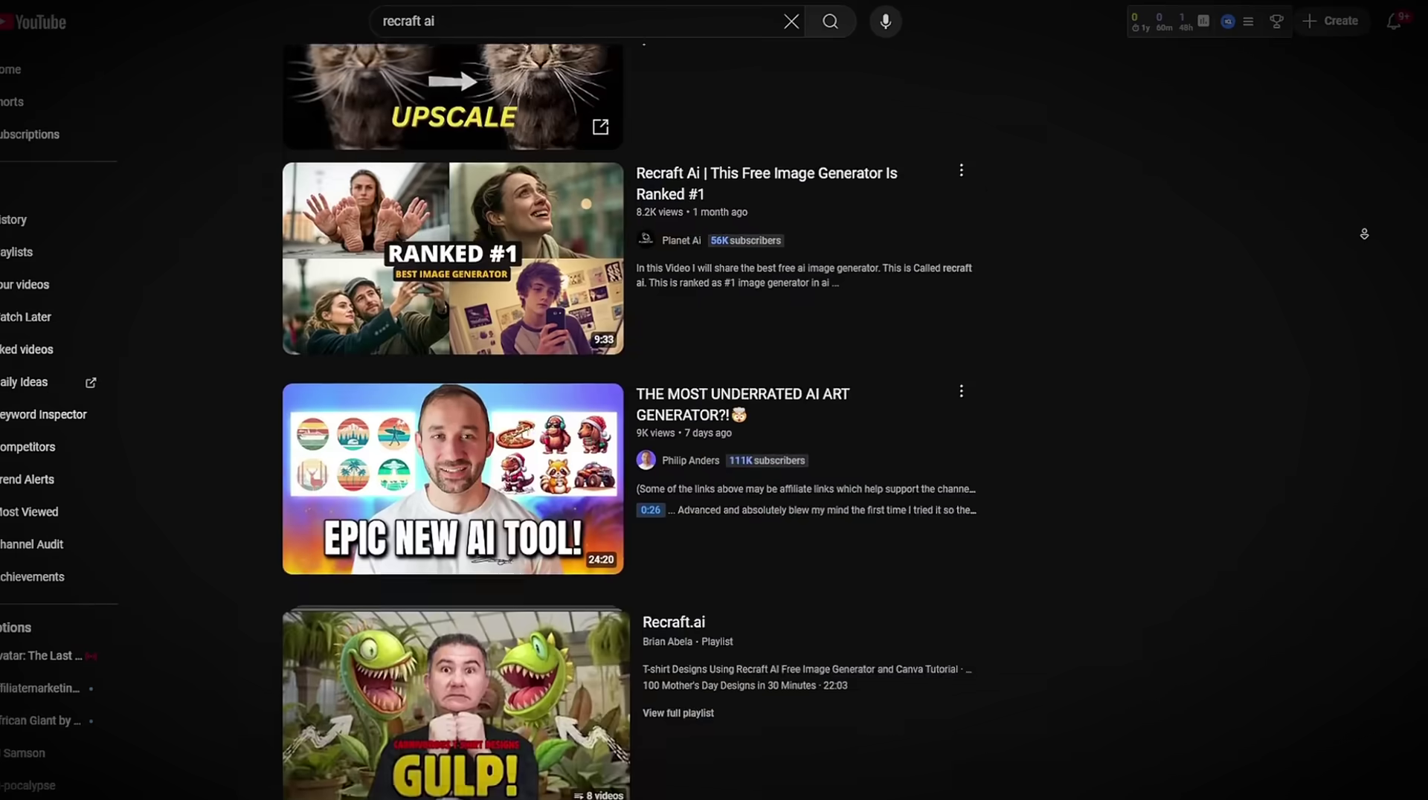
- Subscribe to the Brain Project channel with All notifications turned on
scroll(629, 416, "down", 2)
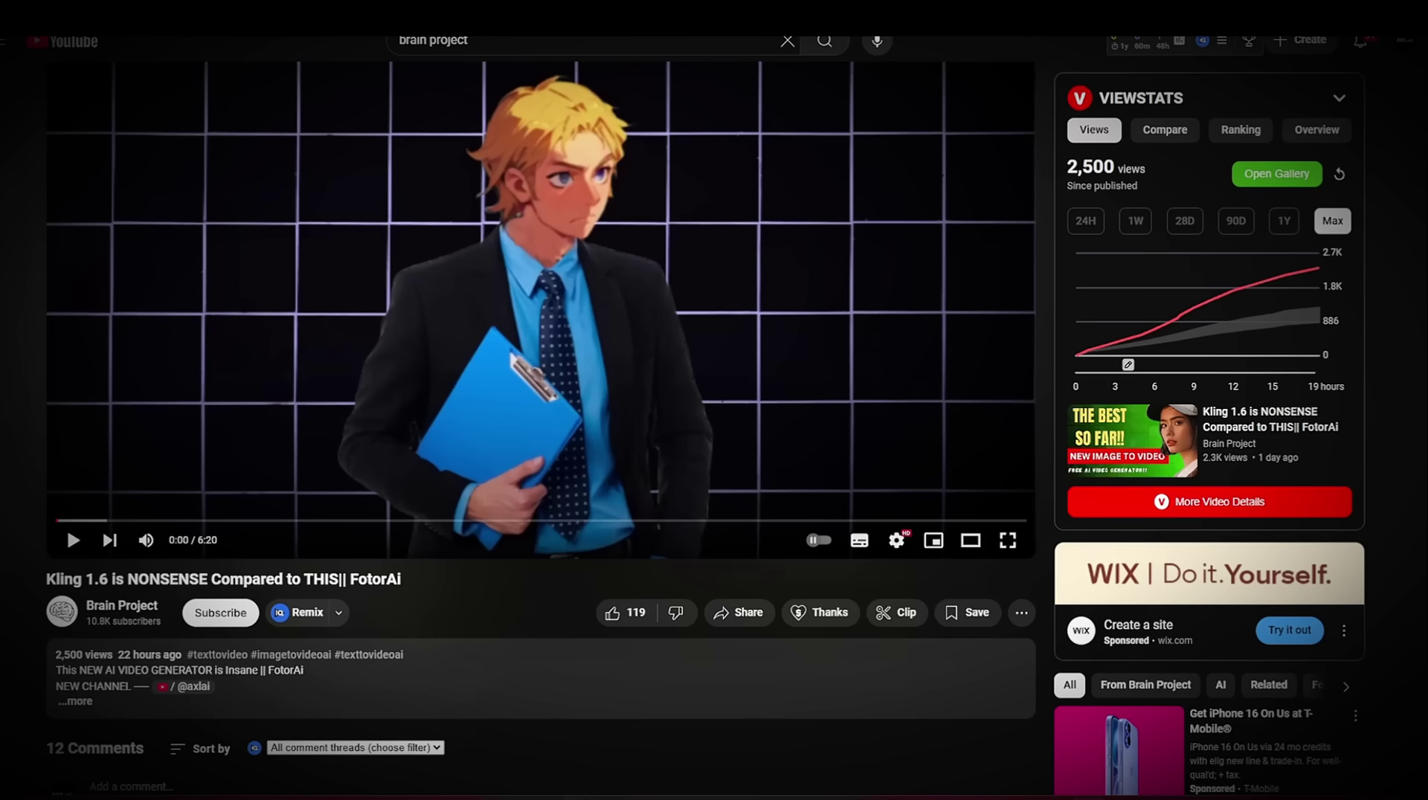
left_click(230, 615)
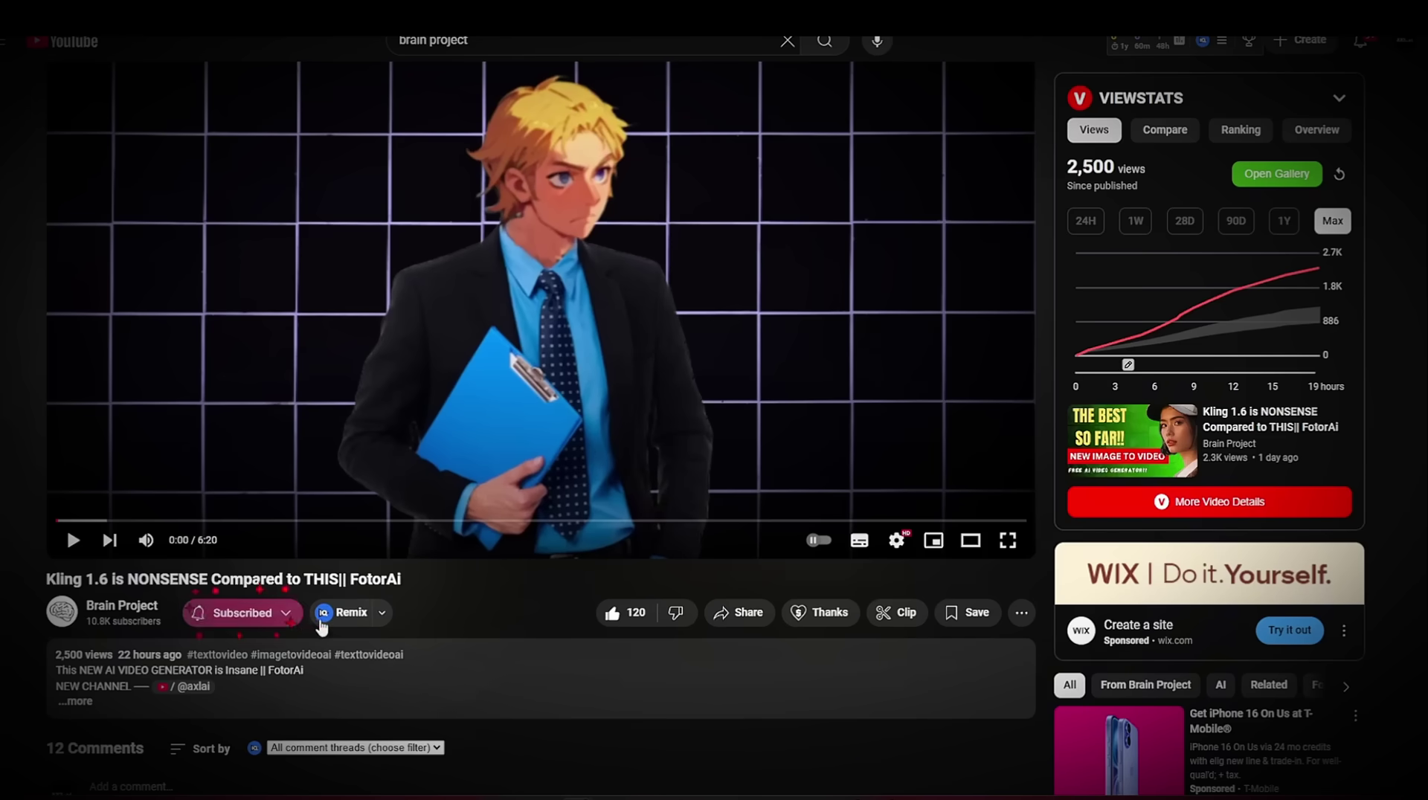
left_click(286, 616)
left_click(257, 655)
- Start a comment on the video reading 'I want the document'
scroll(257, 655, "down", 3)
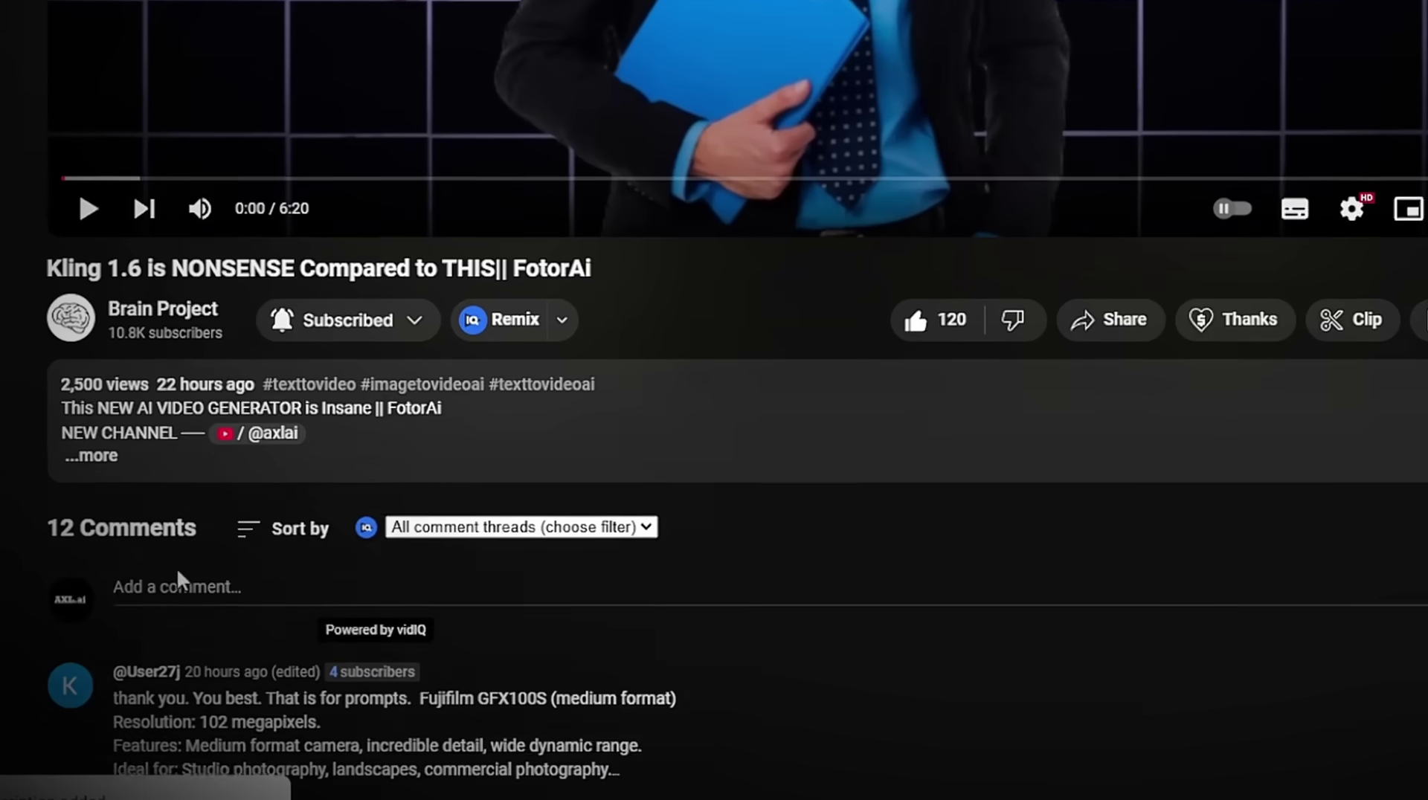
left_click(149, 565)
type("I want the document")
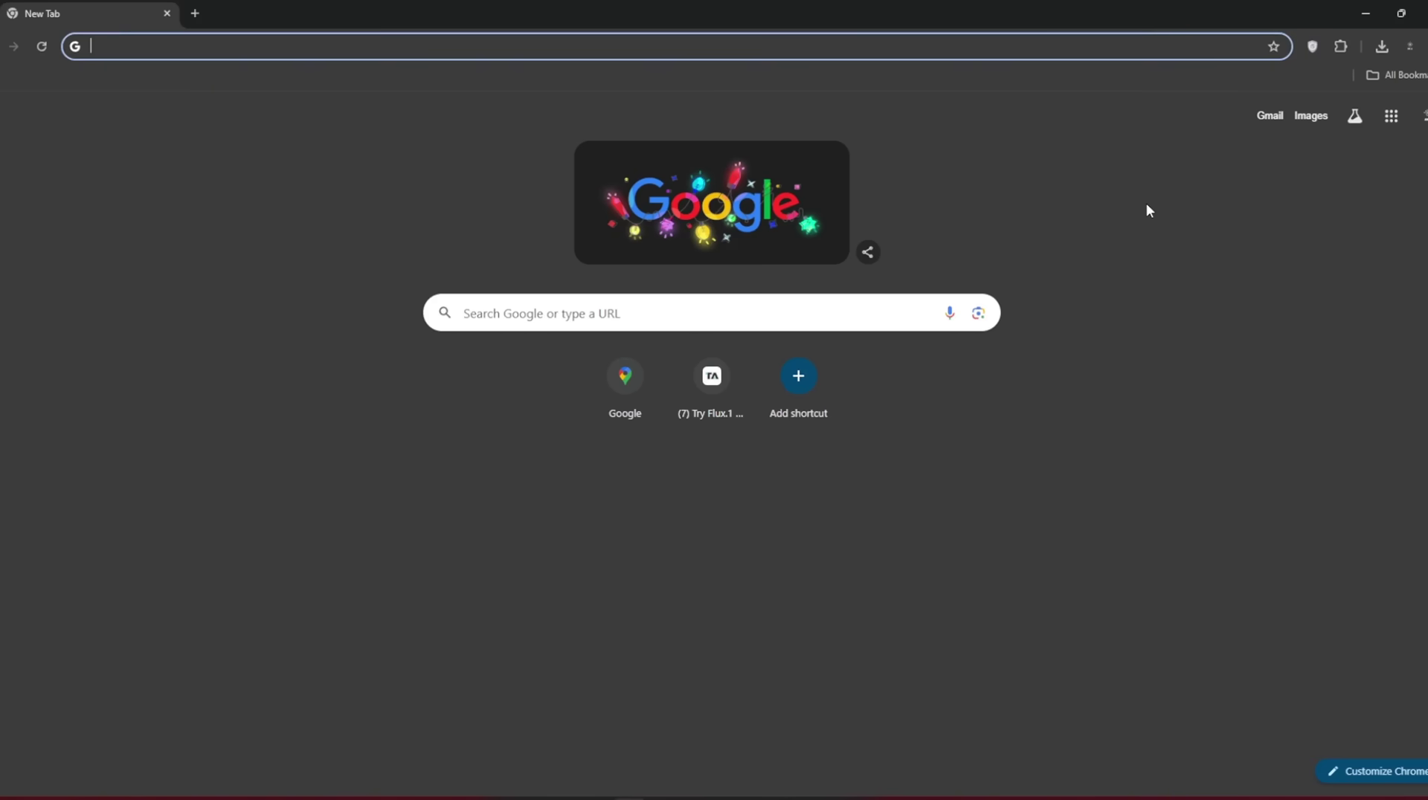
- Search Google for recraft replicate and open the recraft-v3 model page on Replicate
type("r")
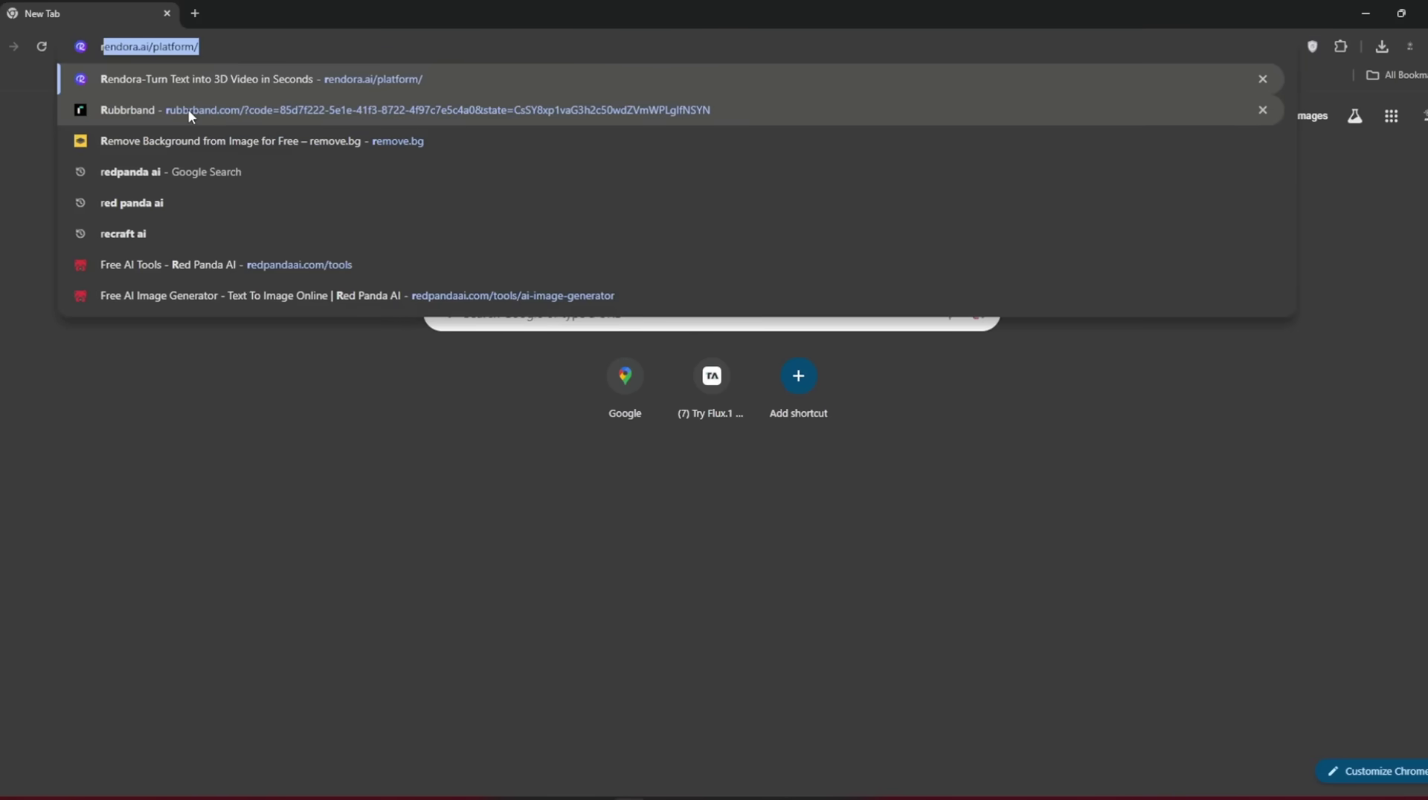
type("ecraft repliaca")
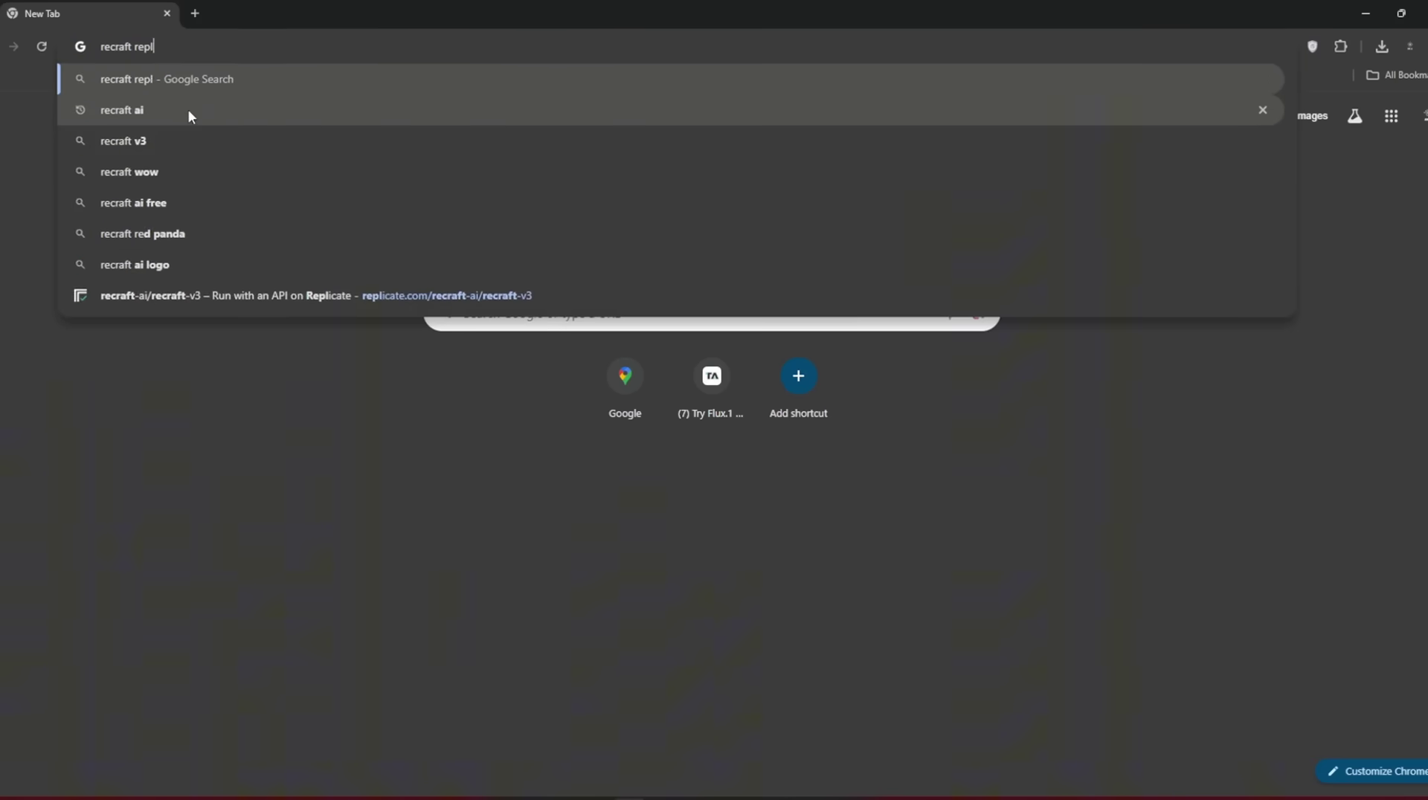
left_click(189, 109)
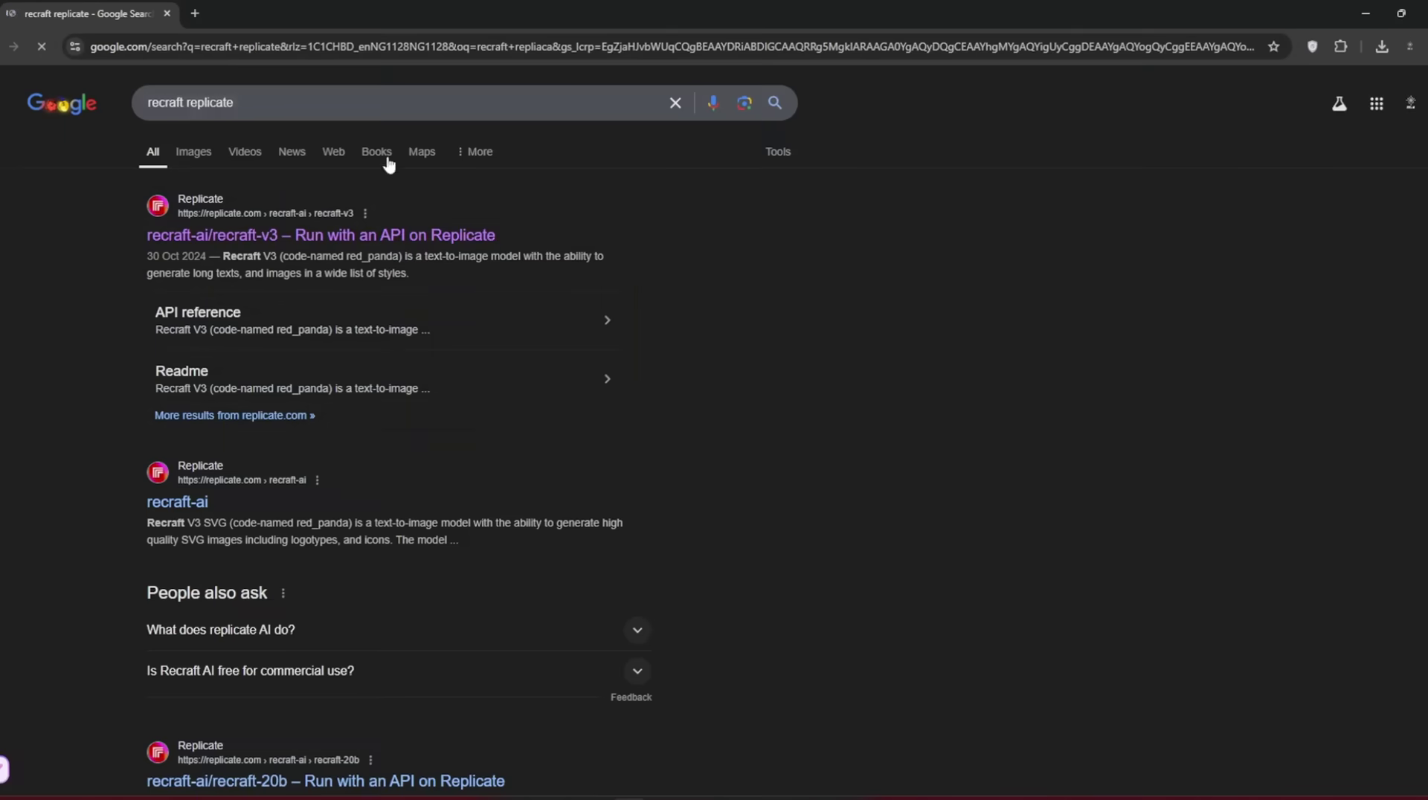
left_click(396, 236)
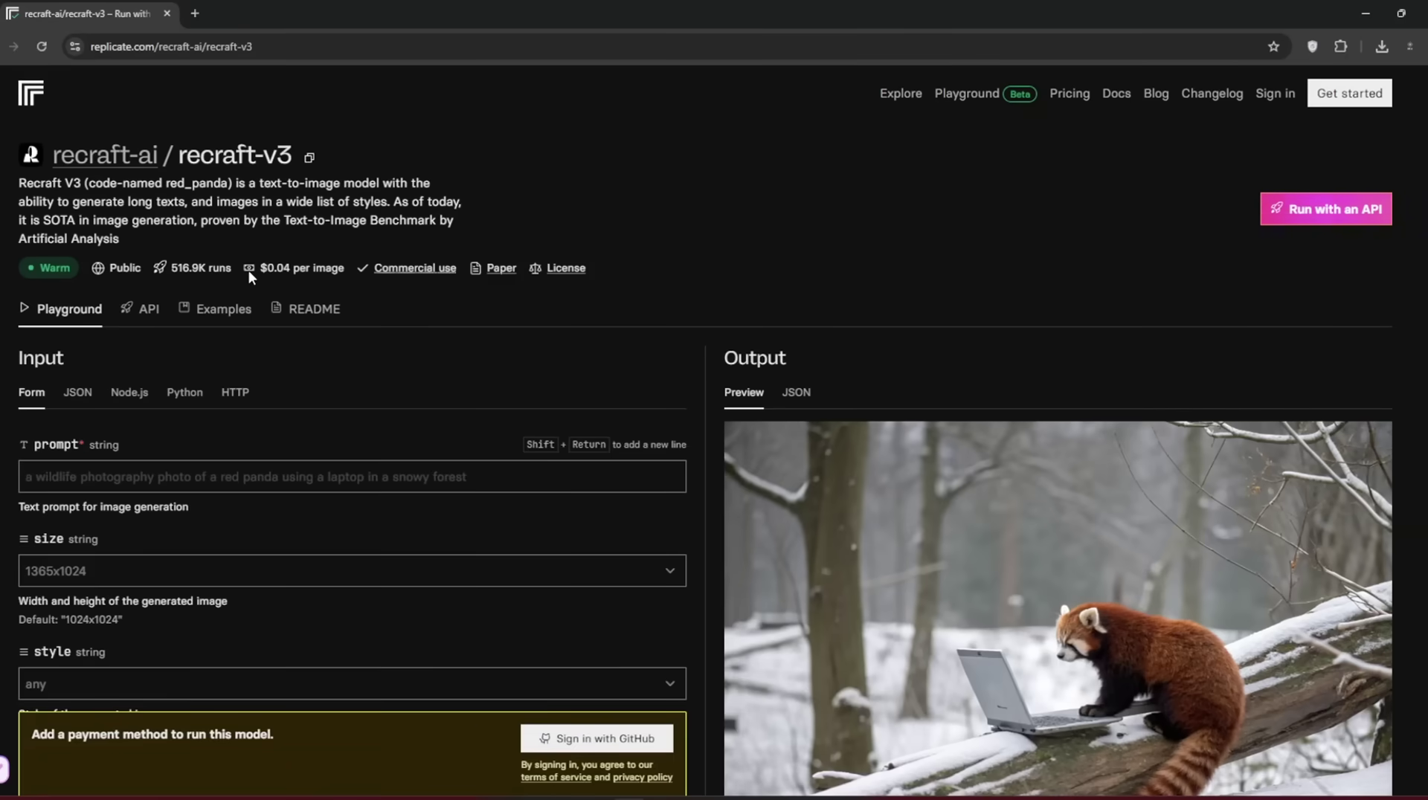
- Scroll through the recraft-v3 Examples, $0.04-per-image Pricing and Readme sections
scroll(313, 328, "down", 2)
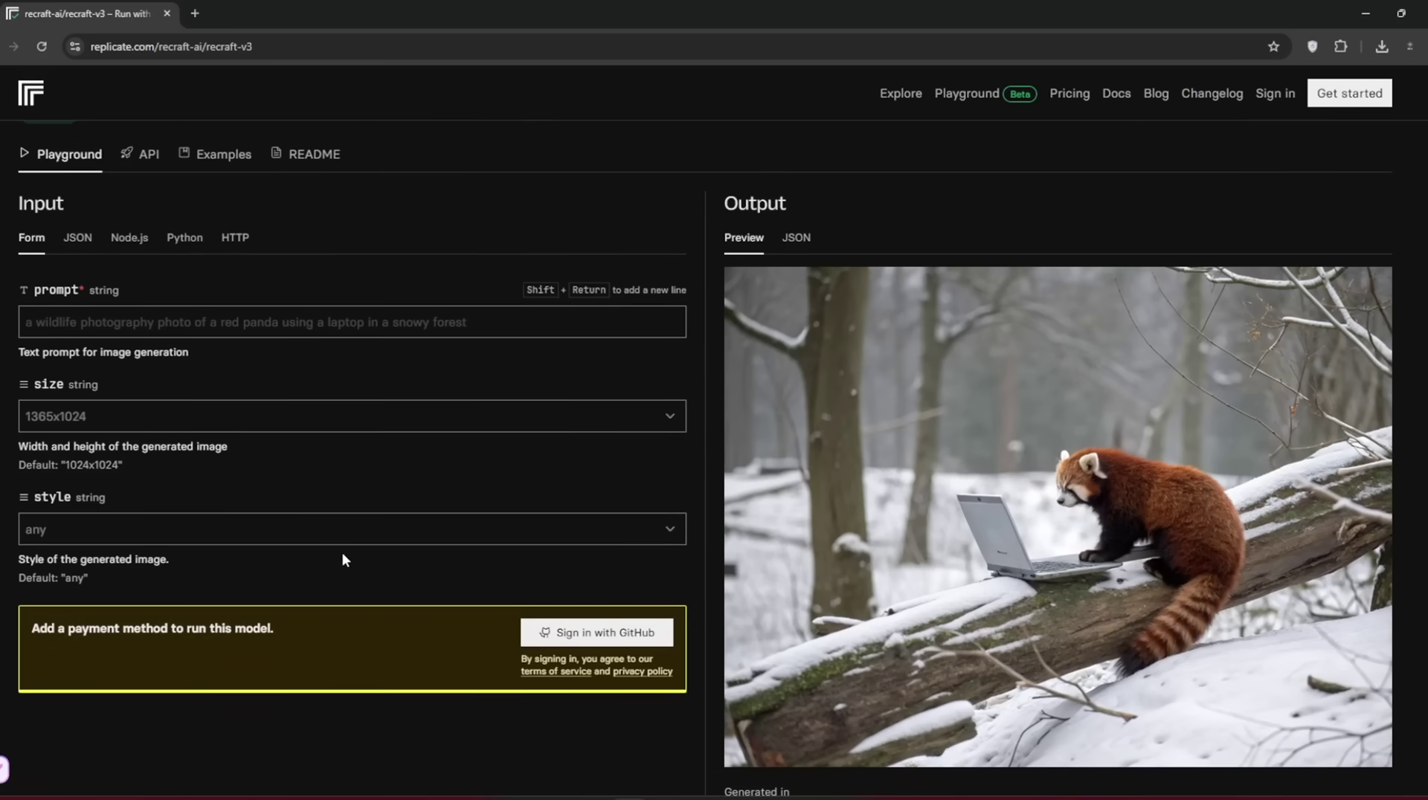
scroll(341, 559, "down", 8)
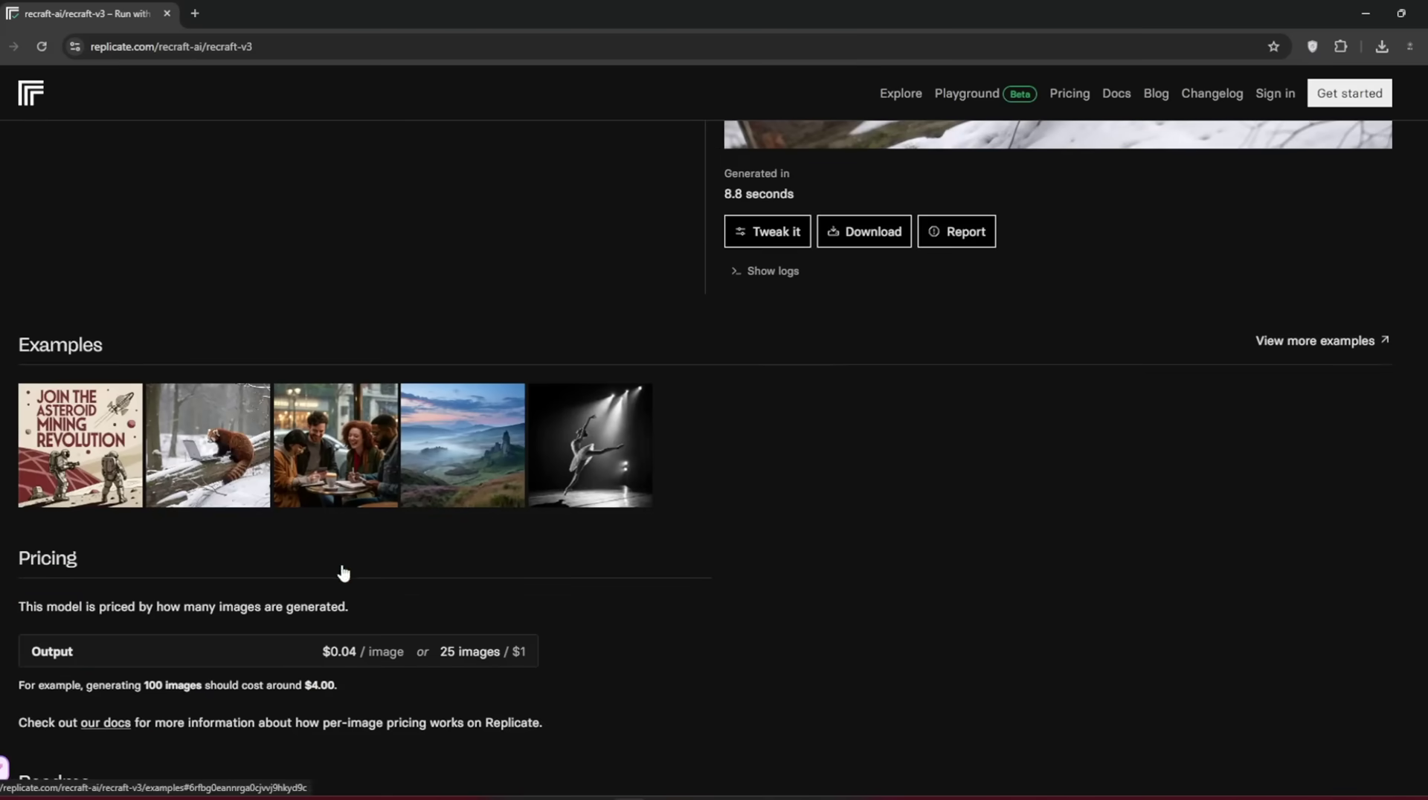
scroll(340, 572, "down", 2)
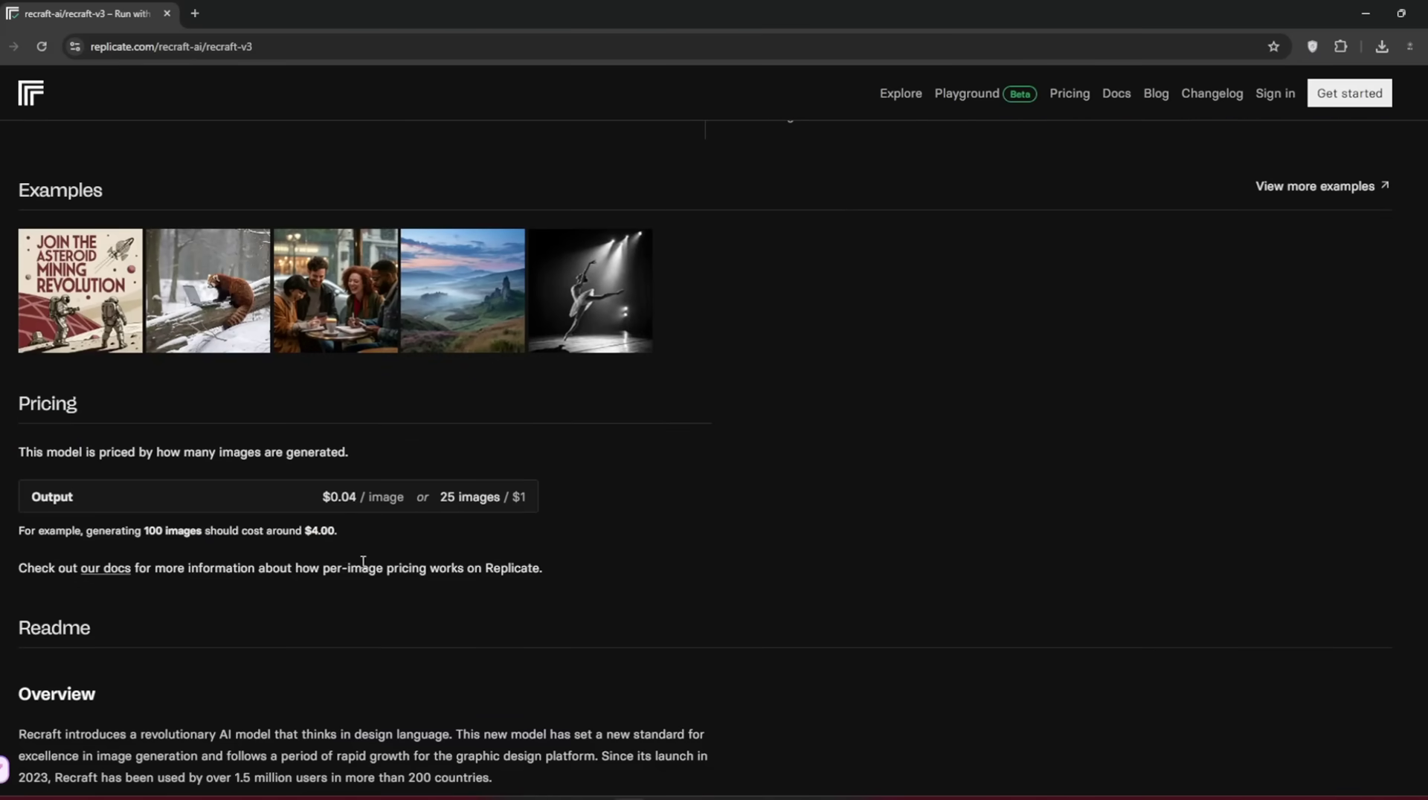
scroll(363, 561, "down", 4)
scroll(363, 561, "up", 4)
scroll(369, 564, "down", 10)
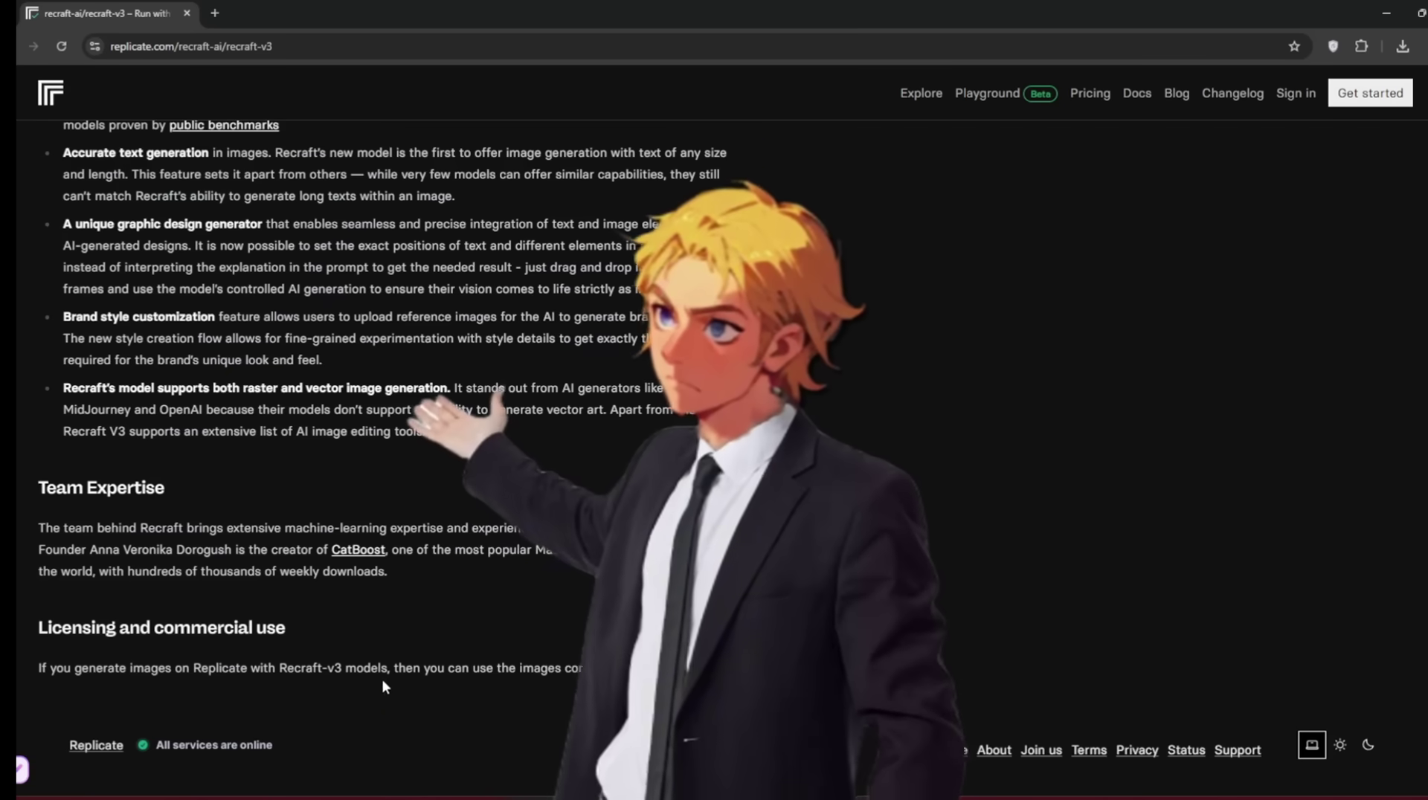
- Search the web for 'red panda ai' in a new tab and open redpandaai.com
key("ctrl+t")
type("r")
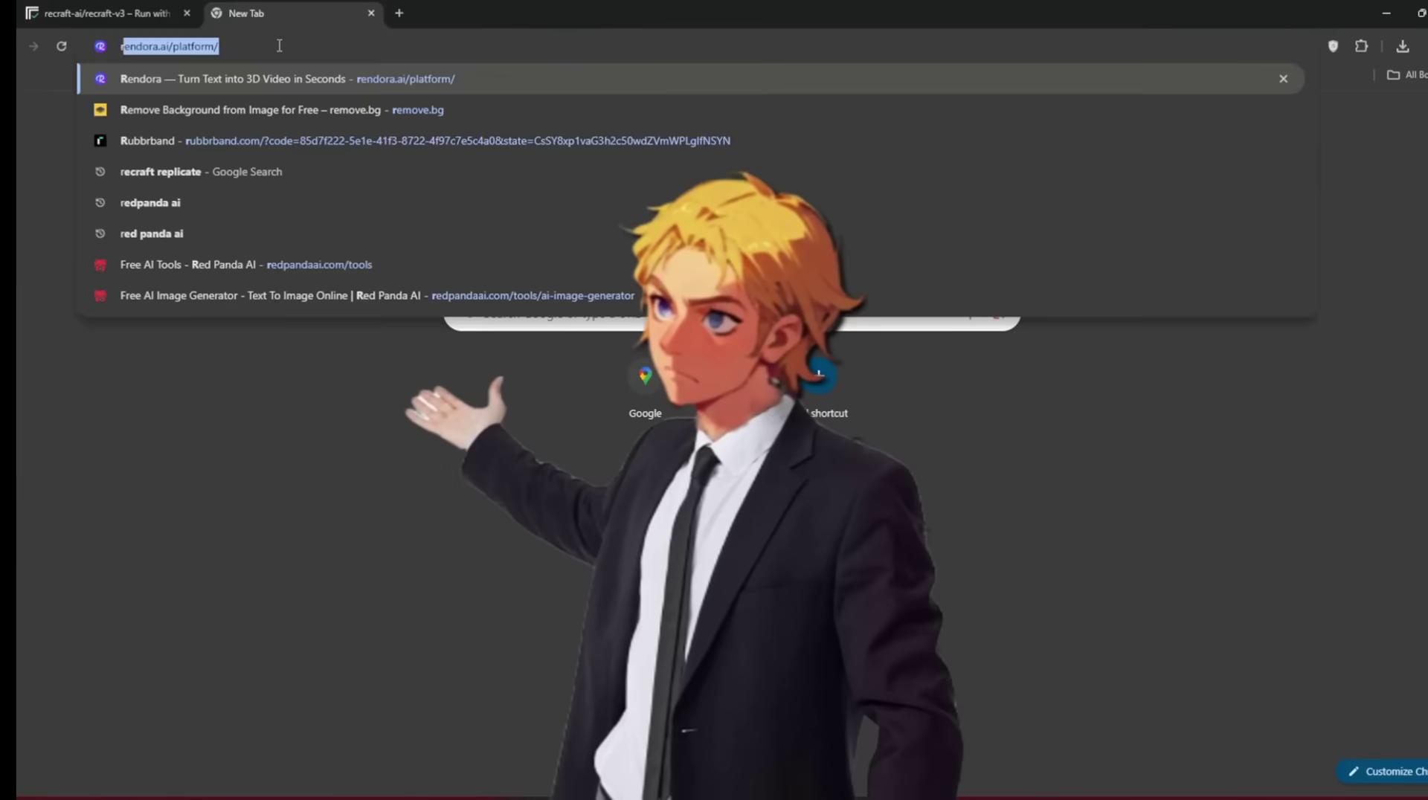
type("ed panda ai")
key("Return")
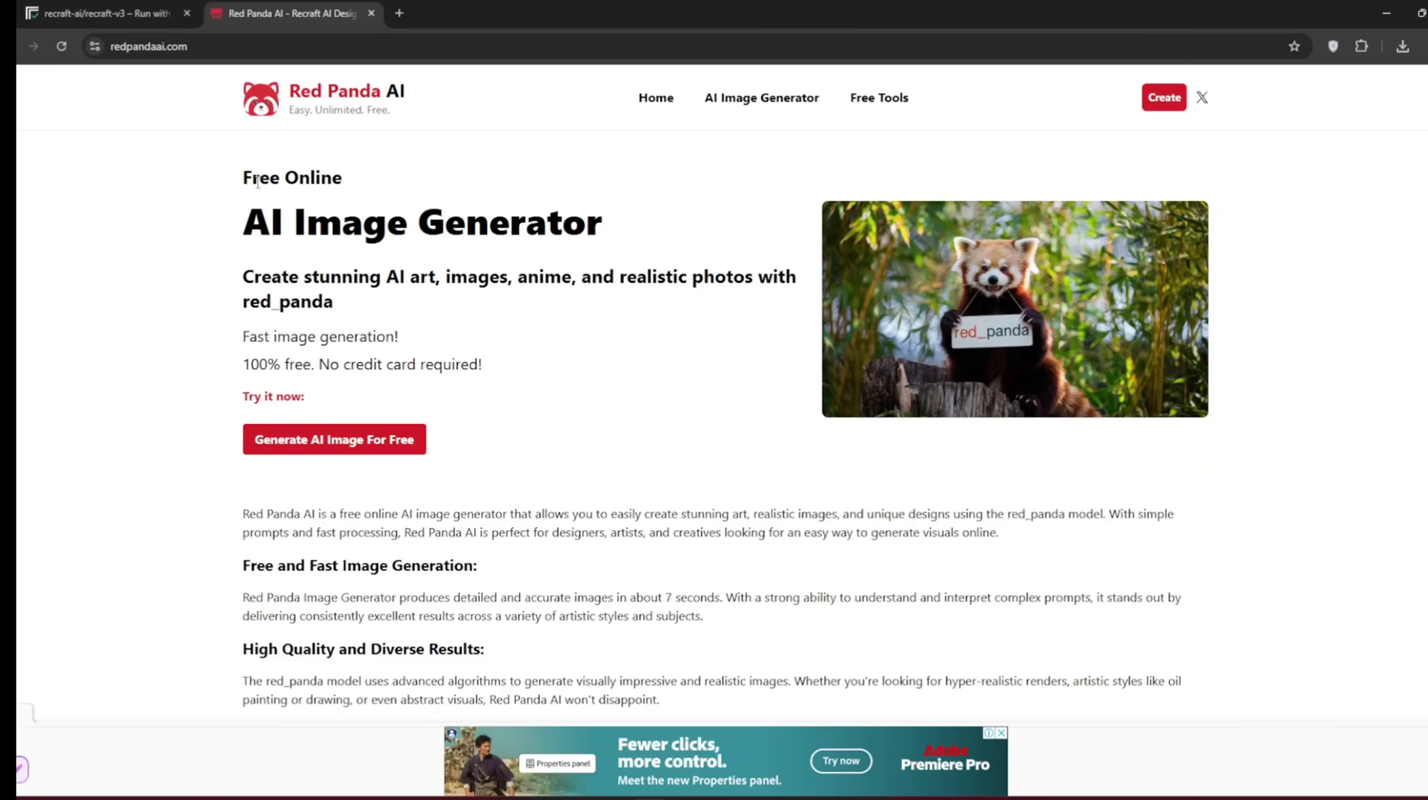
left_click_drag(243, 179, 325, 175)
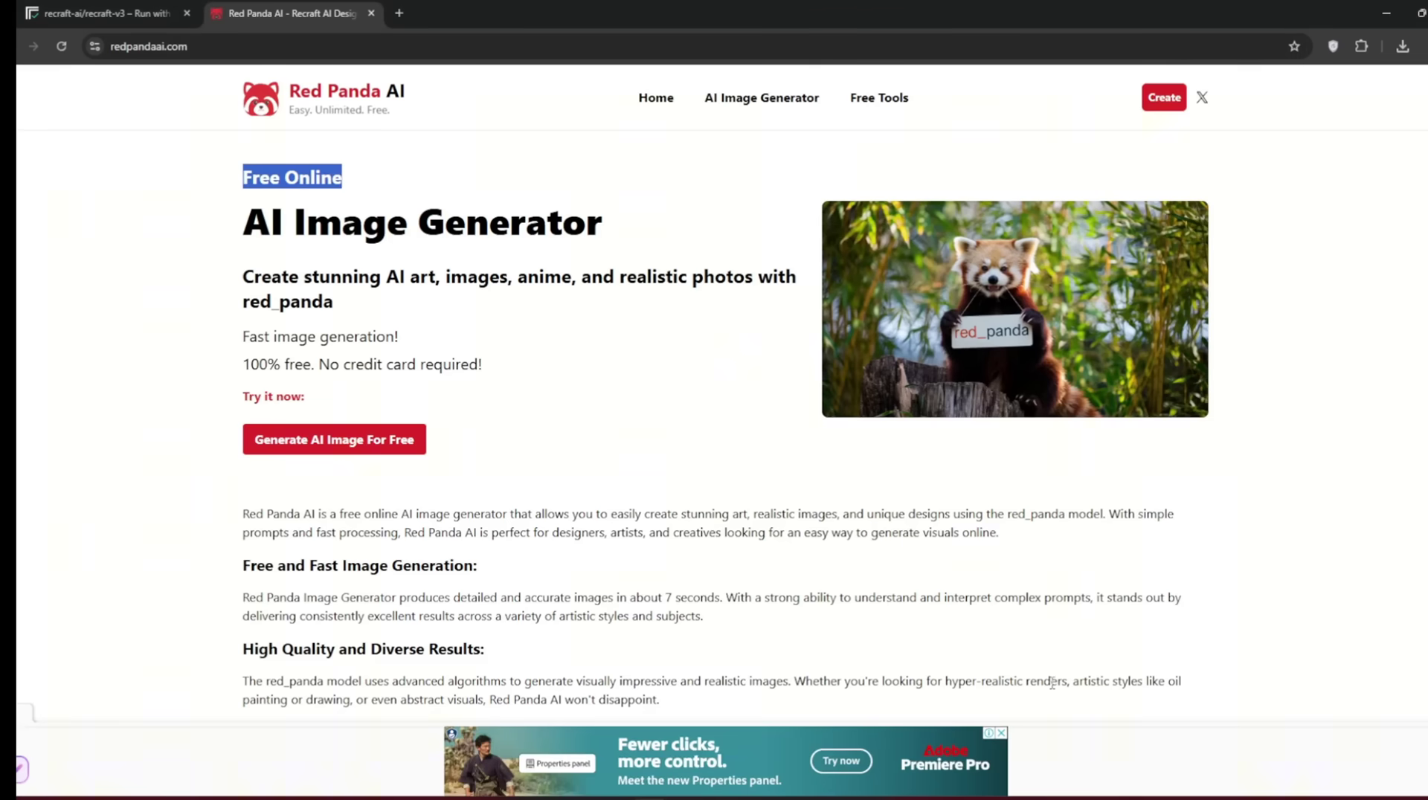
- Zoom in on the text-to-image leaderboard, showing red_panda's 72% win rate, then return to 110%
scroll(1051, 683, "down", 4)
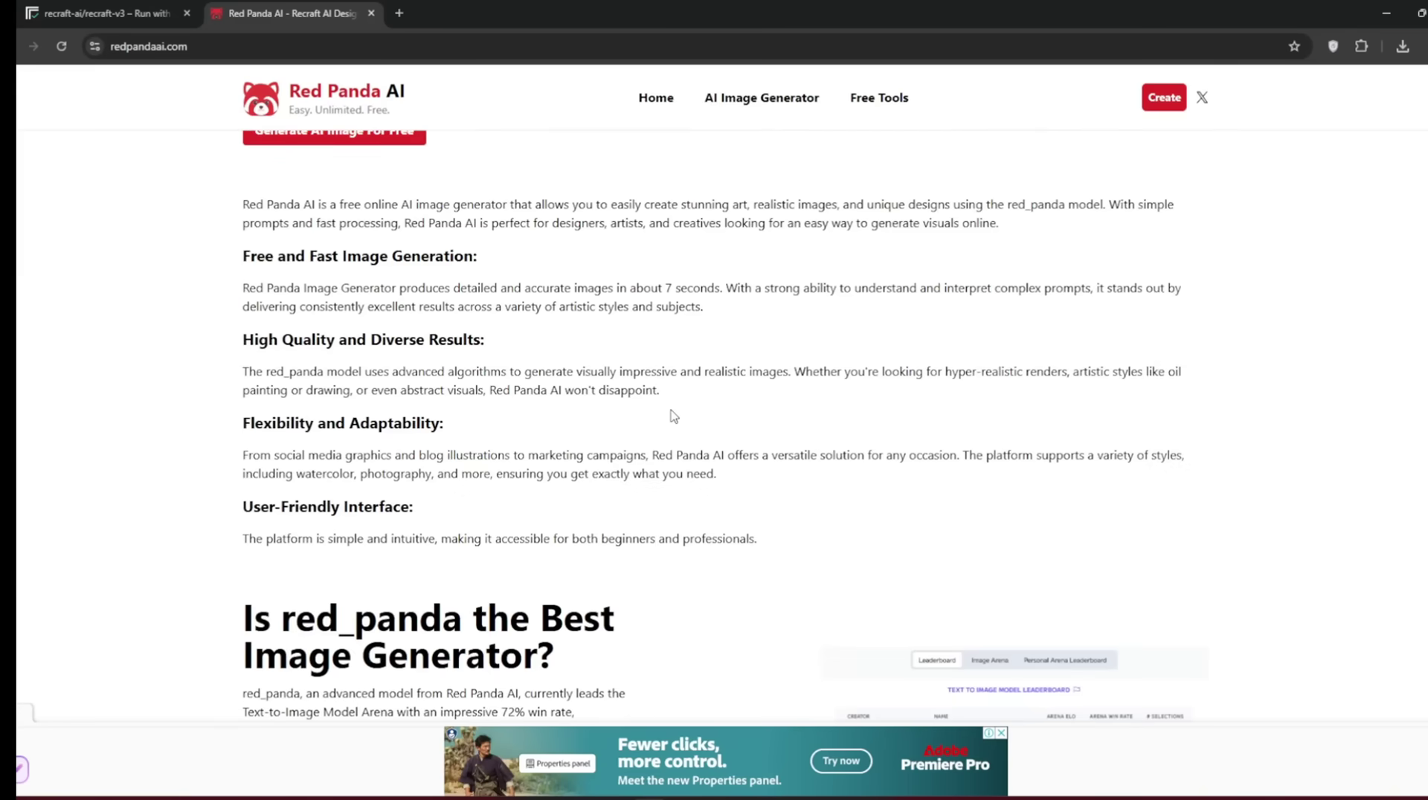
scroll(673, 415, "down", 3)
scroll(673, 414, "down", 4)
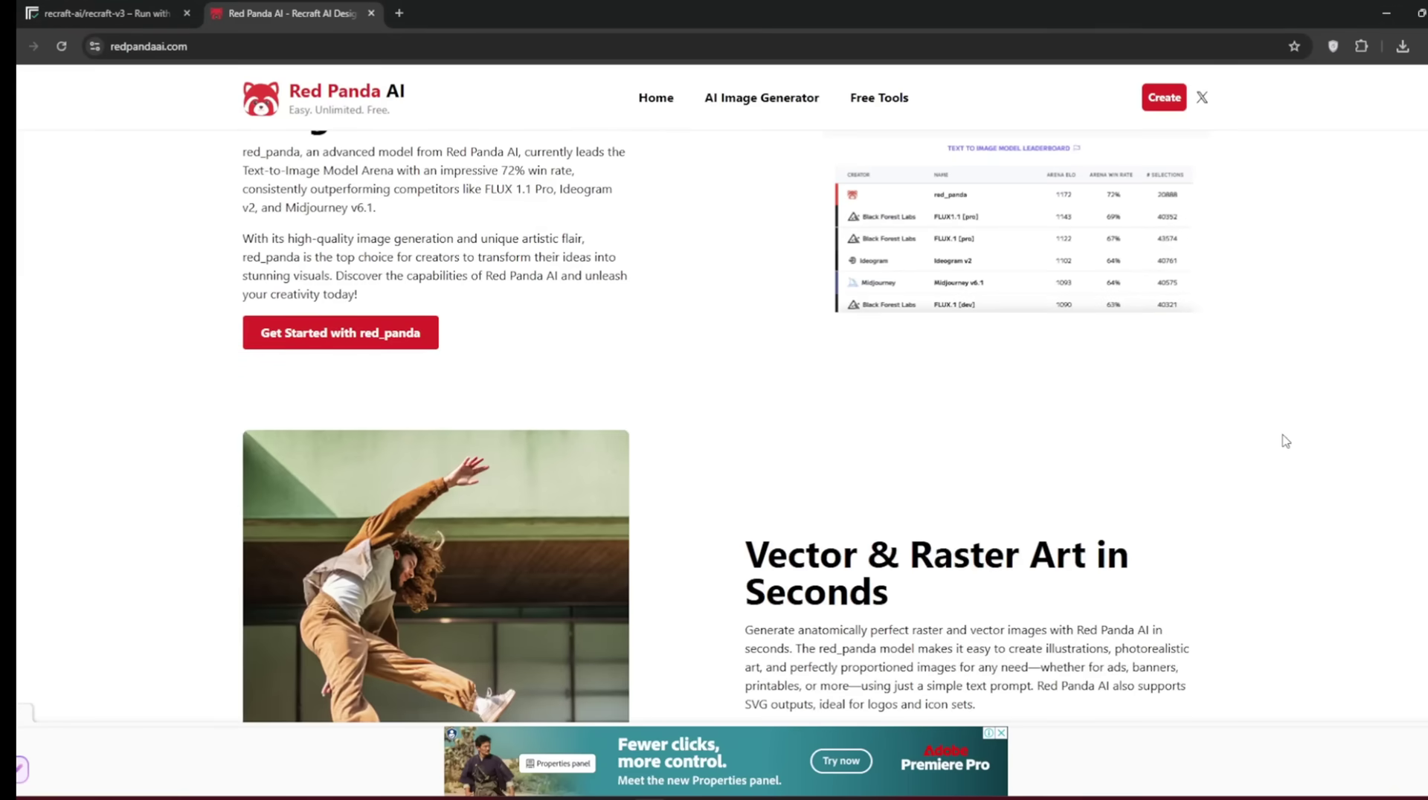
key("ctrl+plus")
key("ctrl+plus")
key("ctrl+plus")
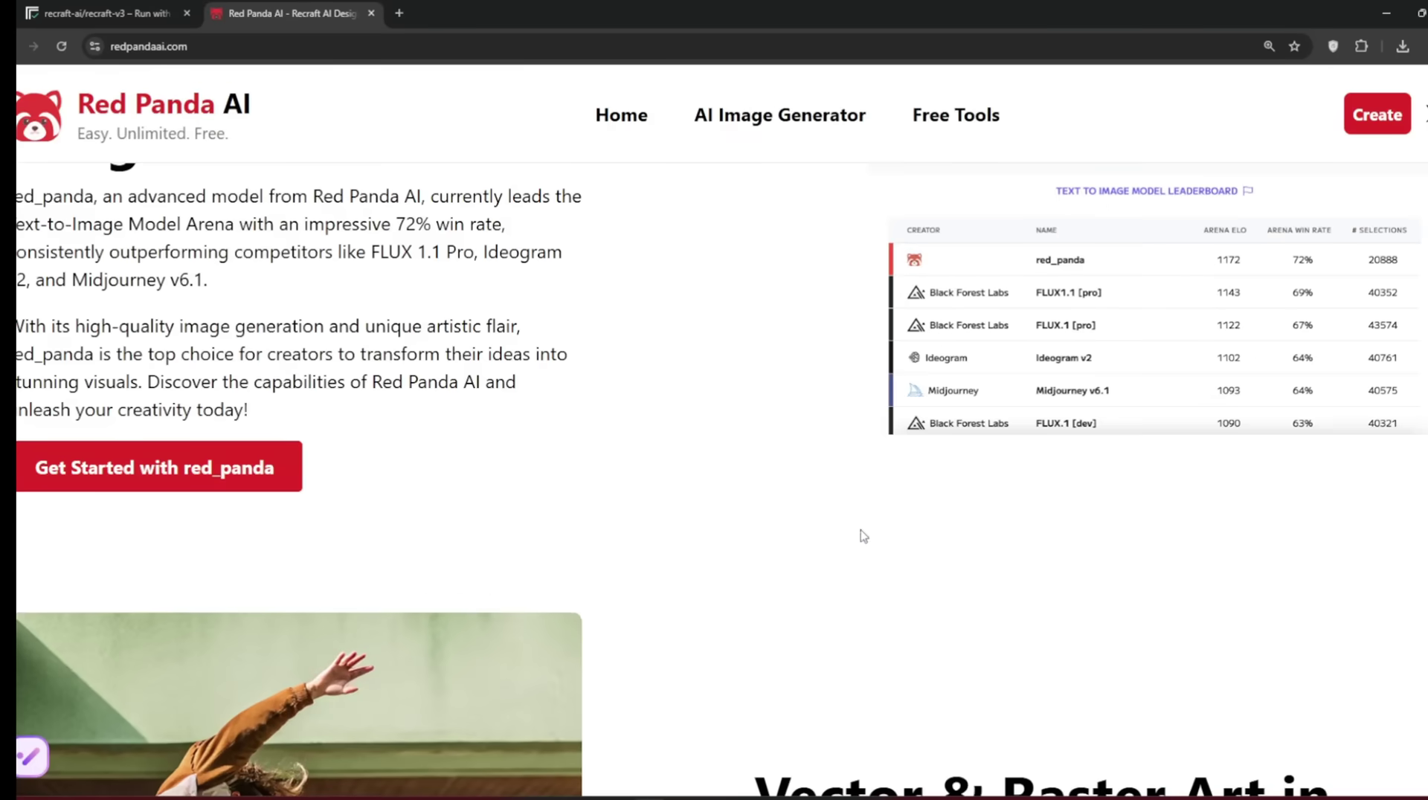
right_click(1148, 302)
left_click(845, 287)
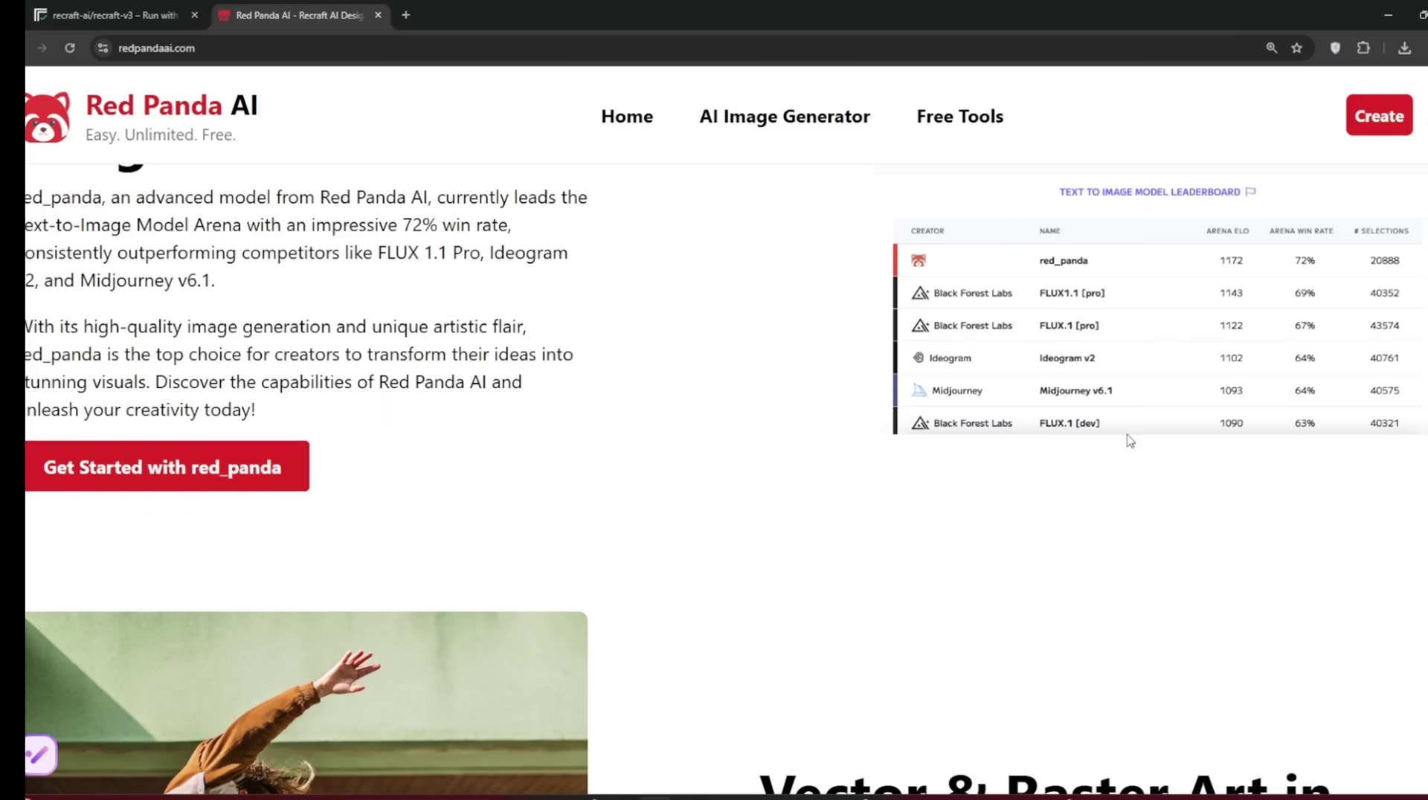
key("ctrl+minus")
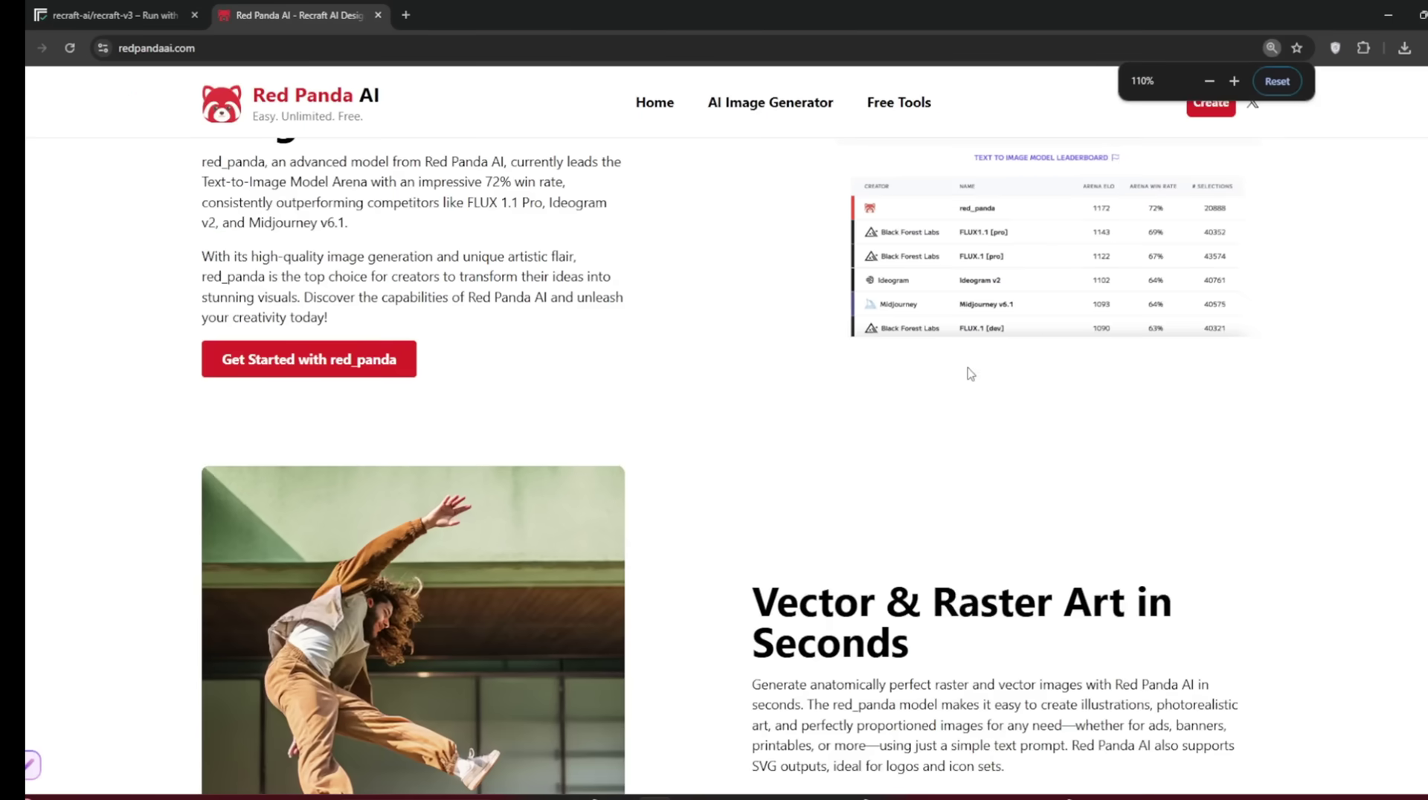
scroll(574, 466, "up", 1)
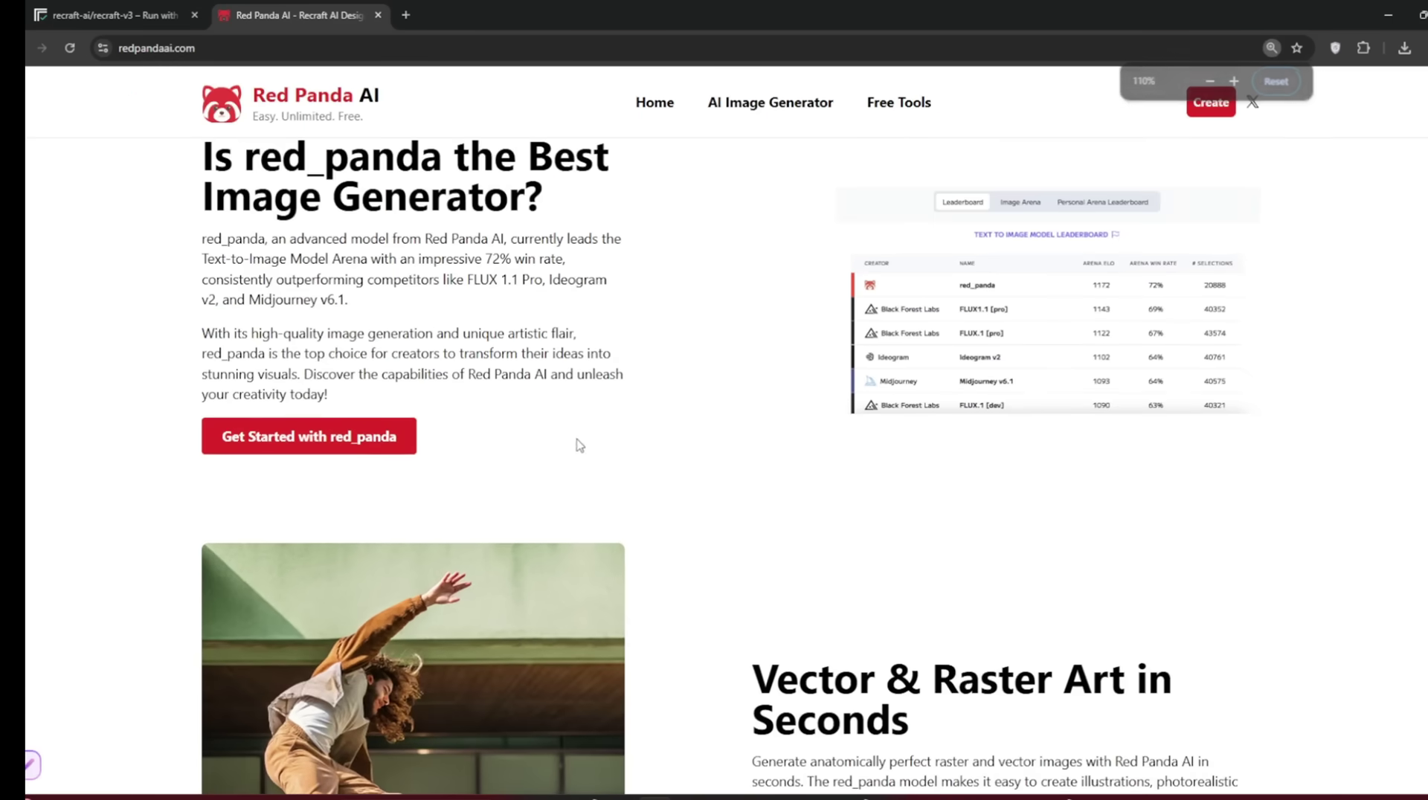
- Generate a 1:1 image from the prompt 'a red panda running slowly in the snow'
left_click(353, 434)
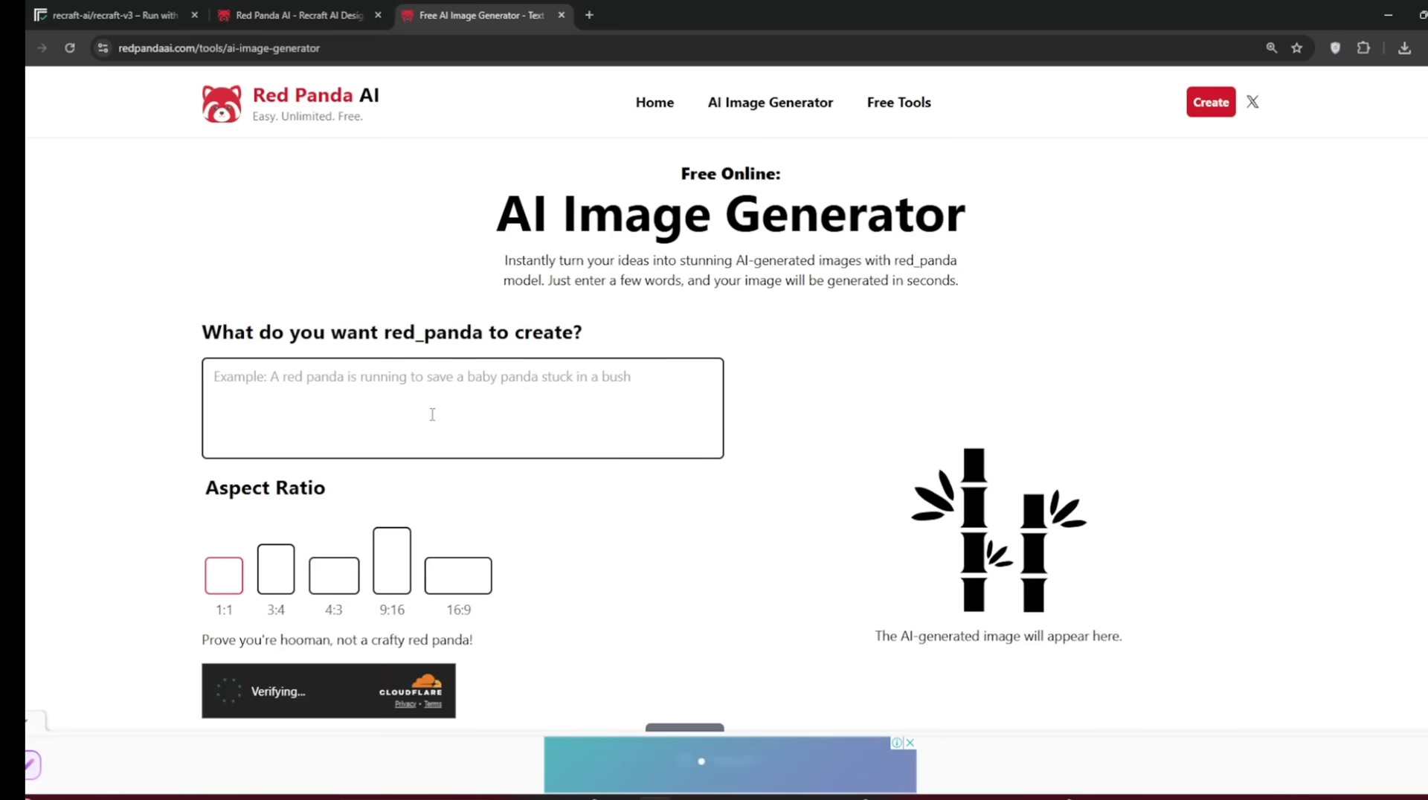
left_click(348, 372)
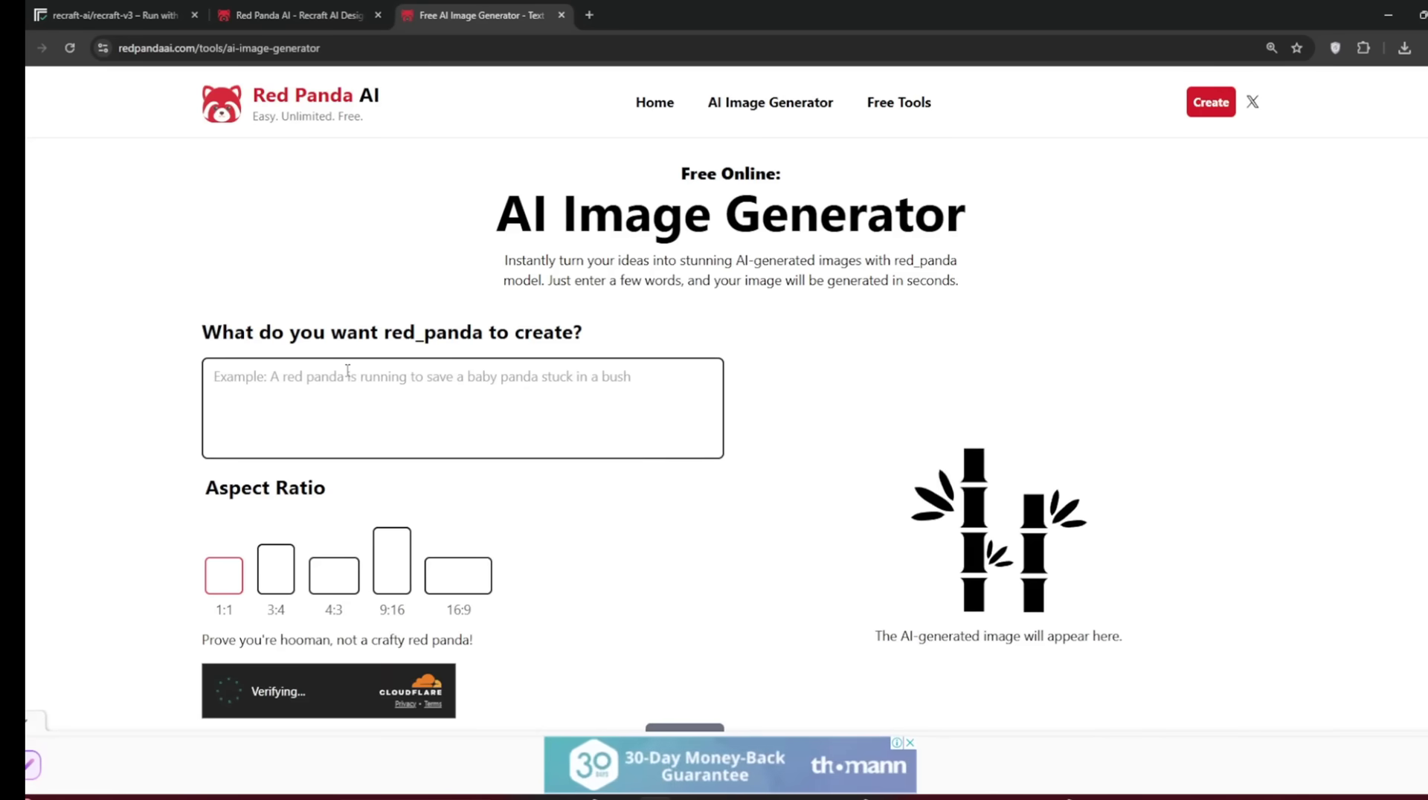
type("a red panda running slowly in the snow")
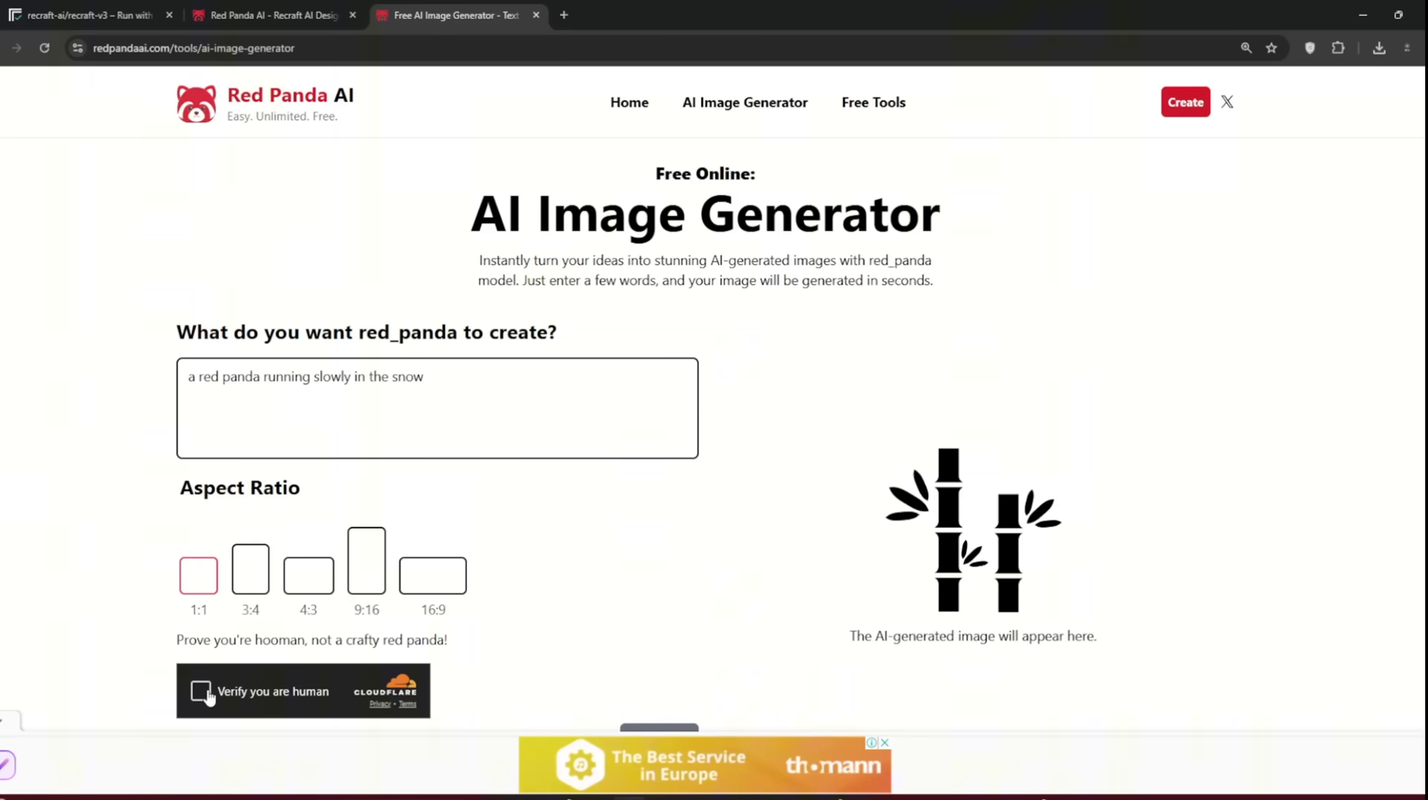
left_click(201, 692)
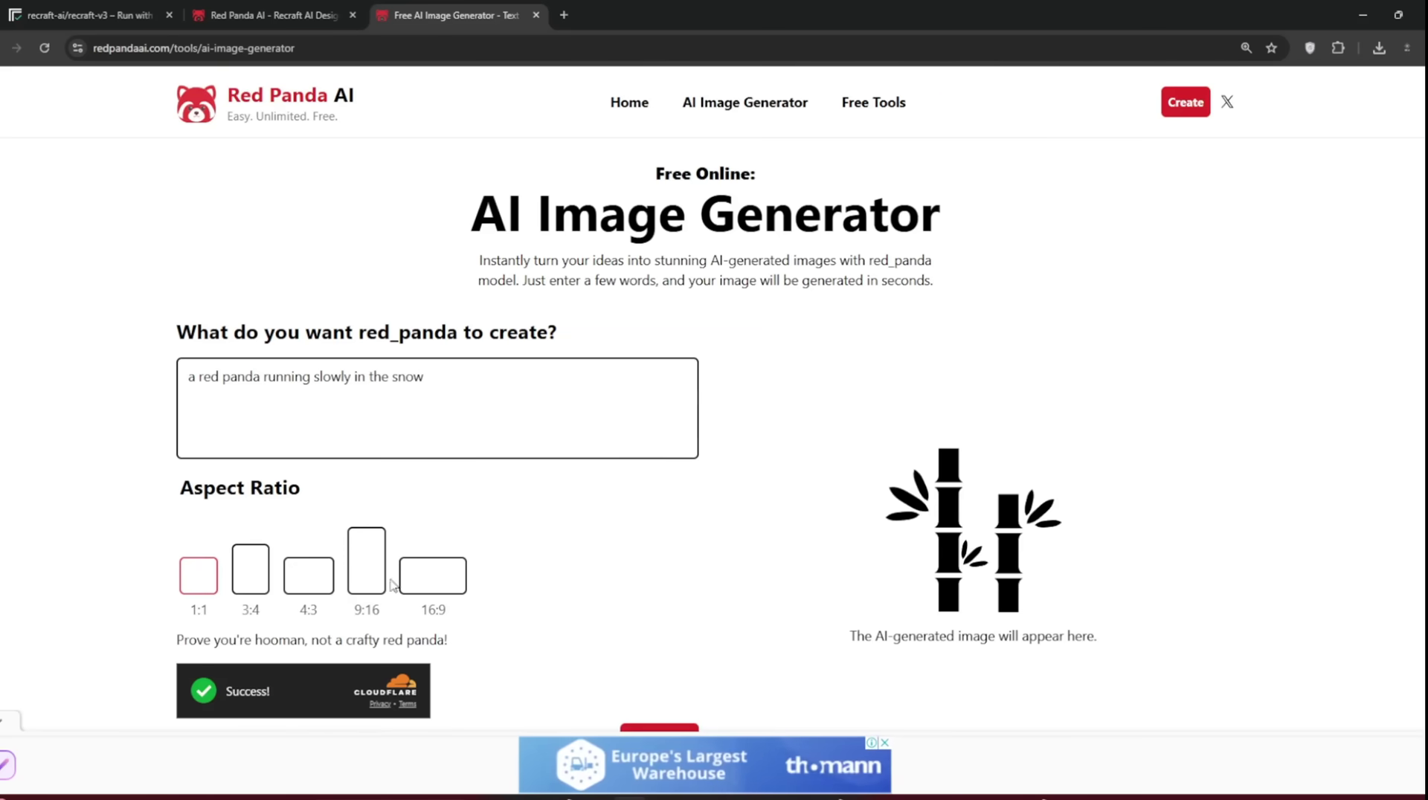
scroll(391, 585, "down", 2)
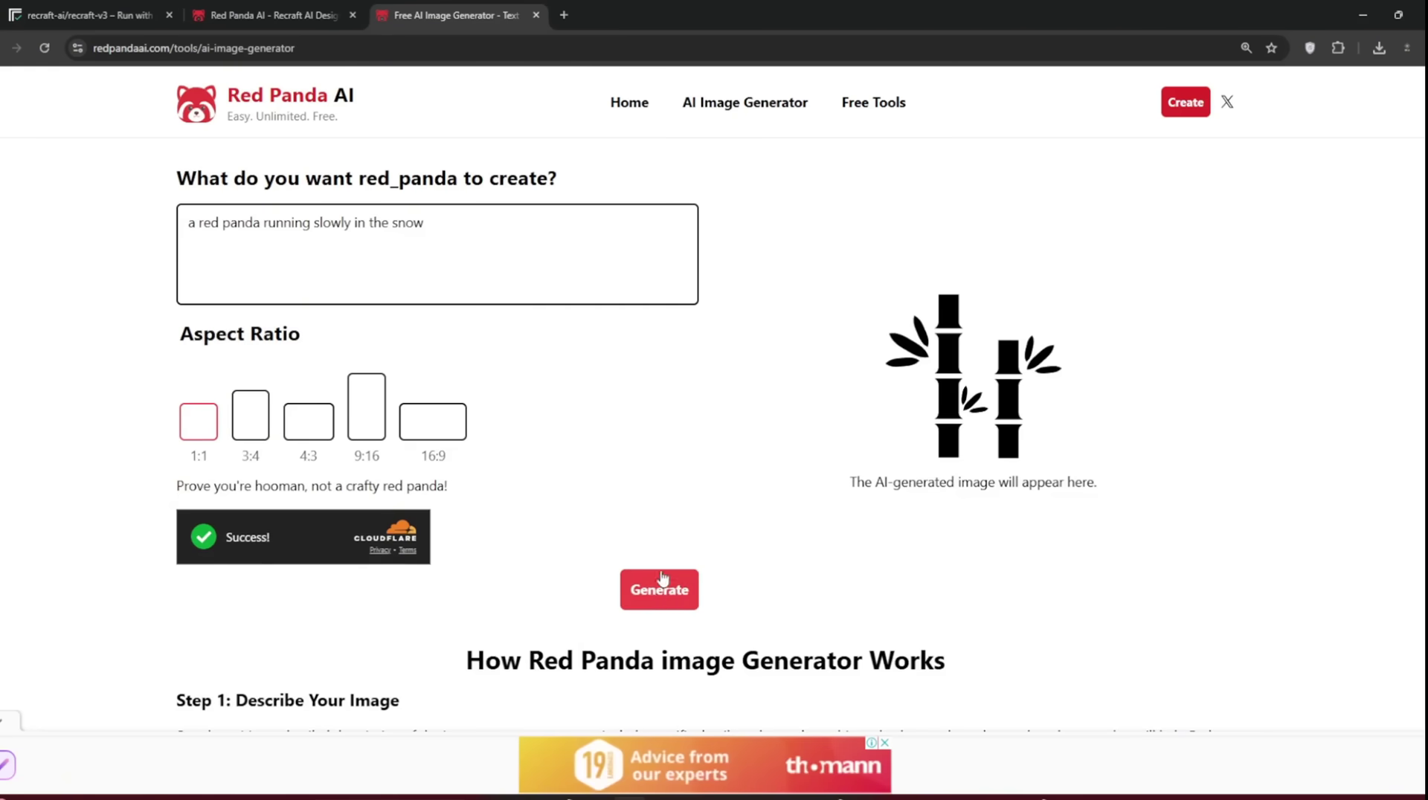
left_click(661, 583)
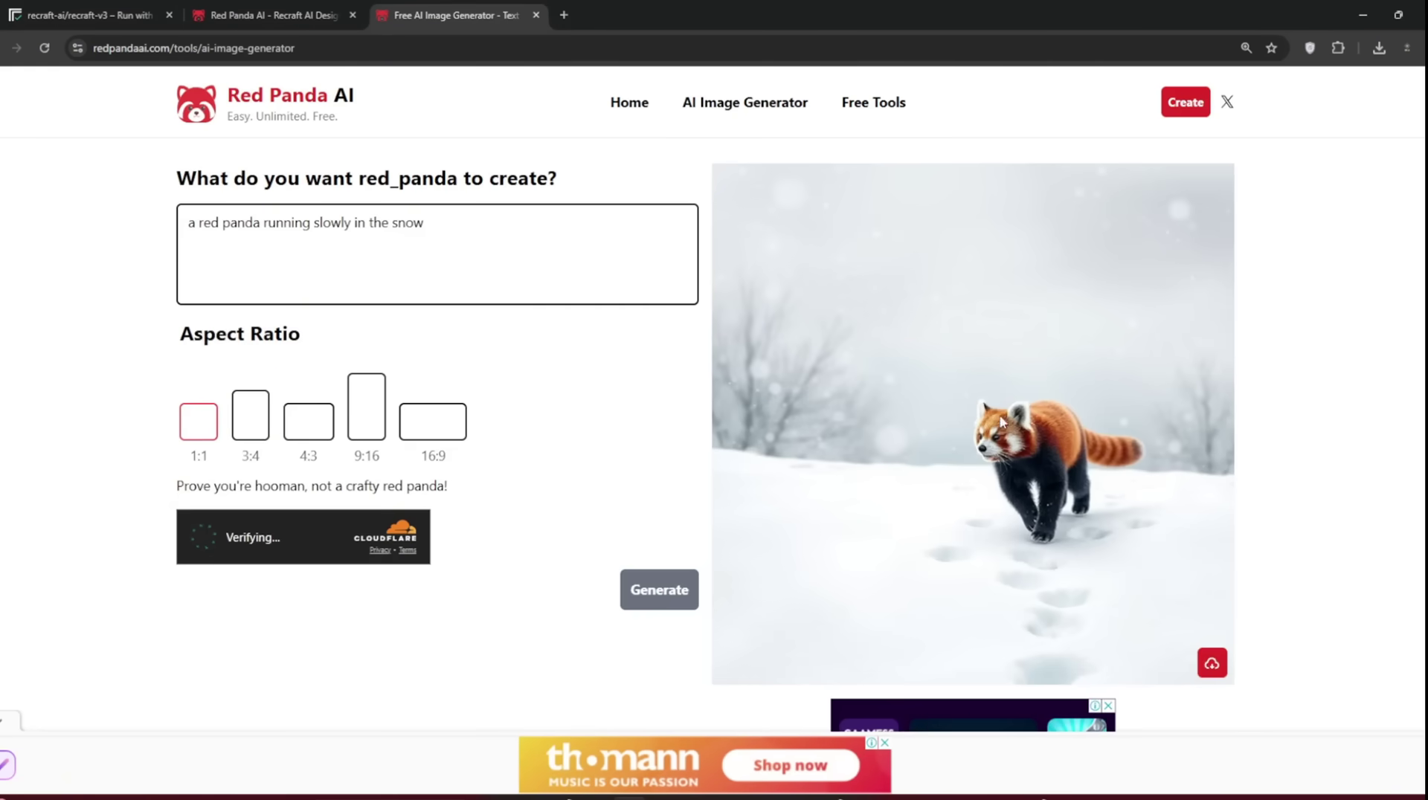
- Replace the prompt, generate a 16:9 image of a pink-haired woman in a room, and download it
triple_click(452, 211)
type("a w")
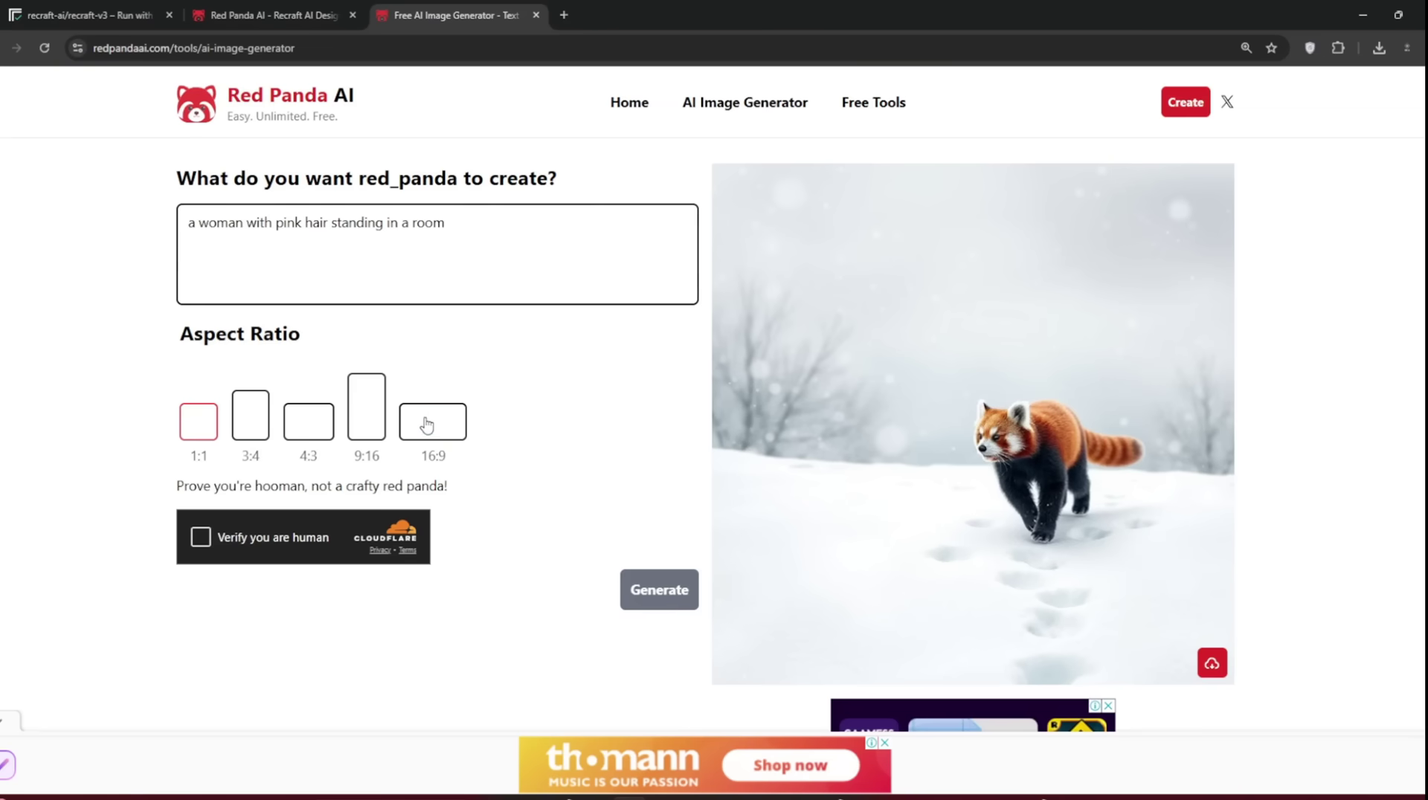
left_click(200, 537)
left_click(659, 590)
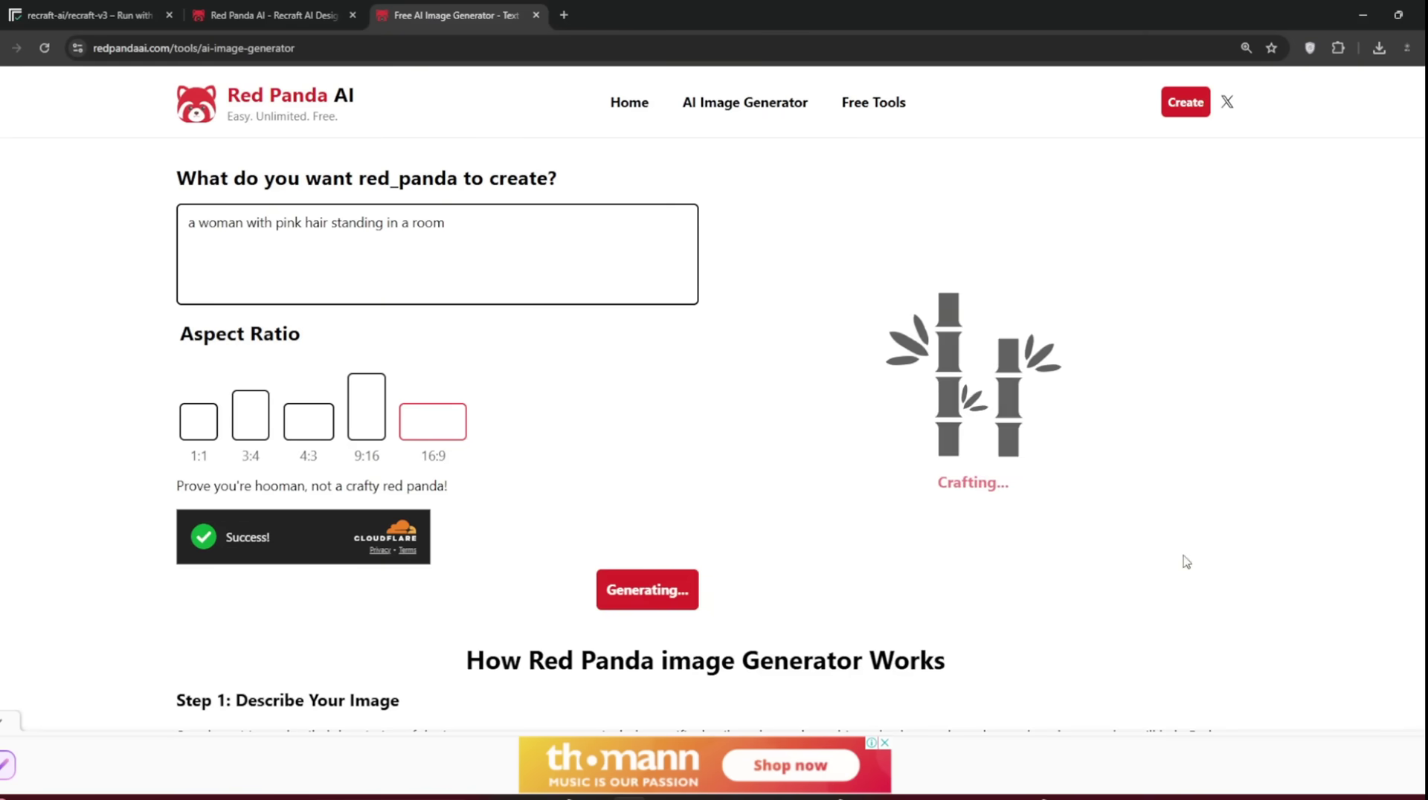
left_click(1075, 115)
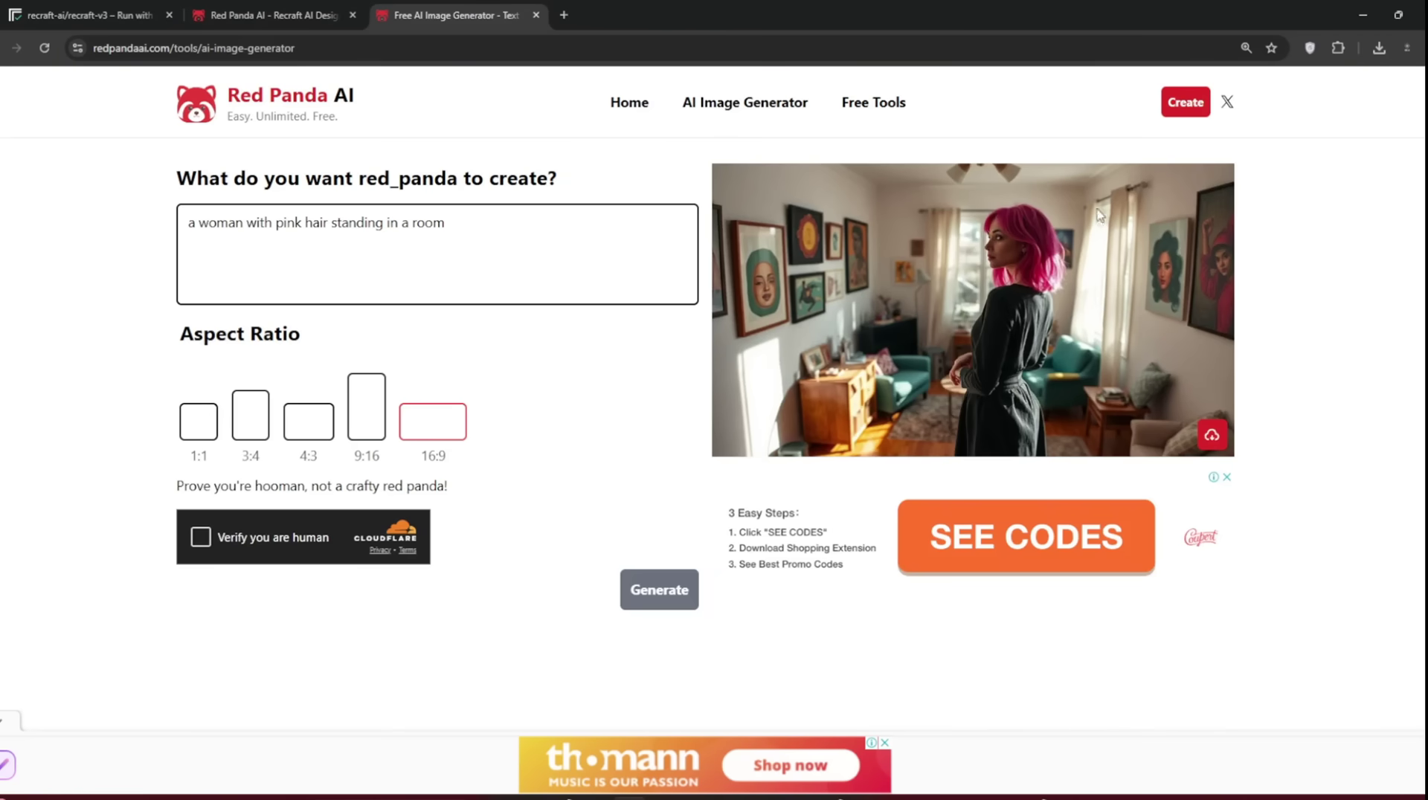
left_click(1214, 438)
- Regenerate the woman holding a card that says 'brain project is the best channel on youtube'
key("BackSpace")
key("BackSpace")
type("hold a card that says \"brain project is the best channel on")
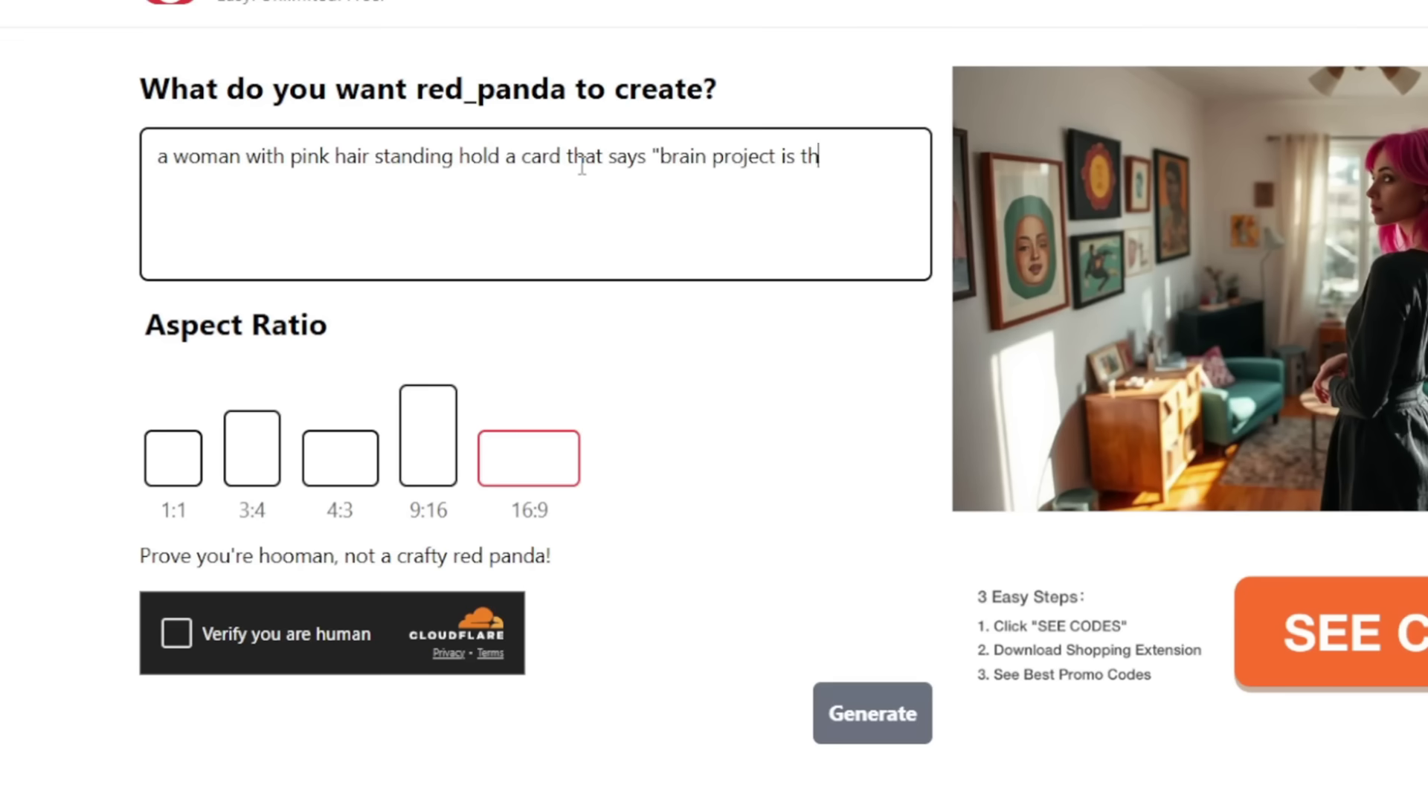
type(" youtube\"")
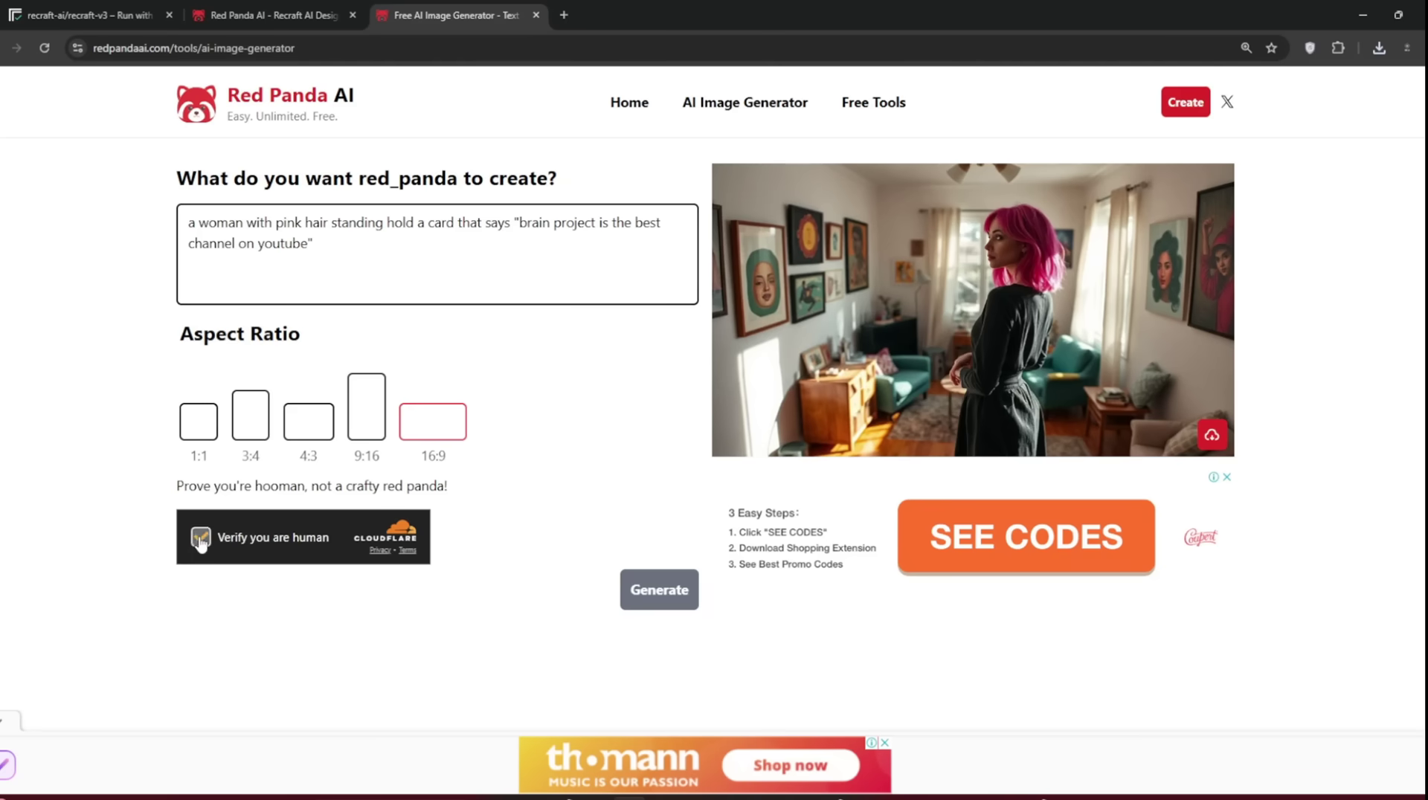
left_click(200, 537)
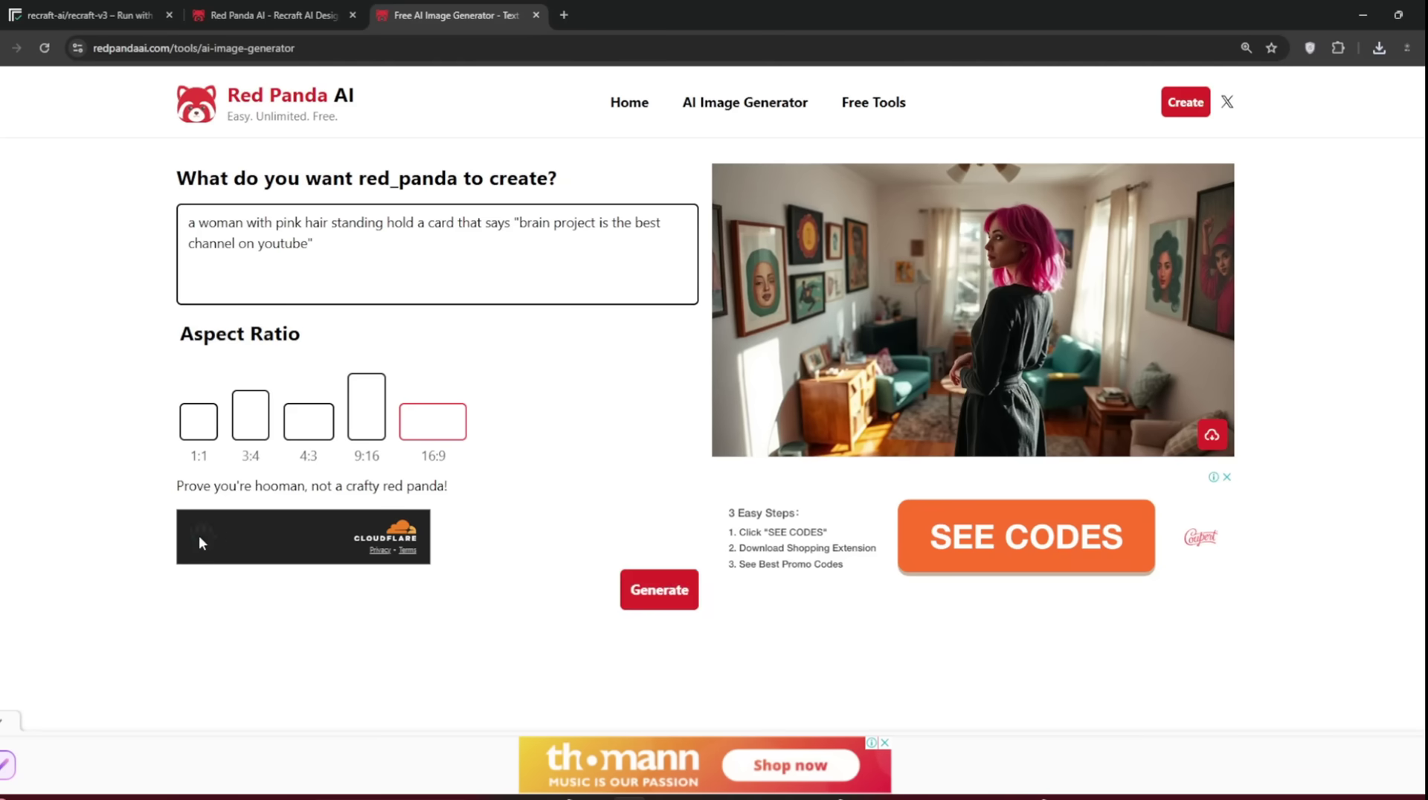
left_click(648, 592)
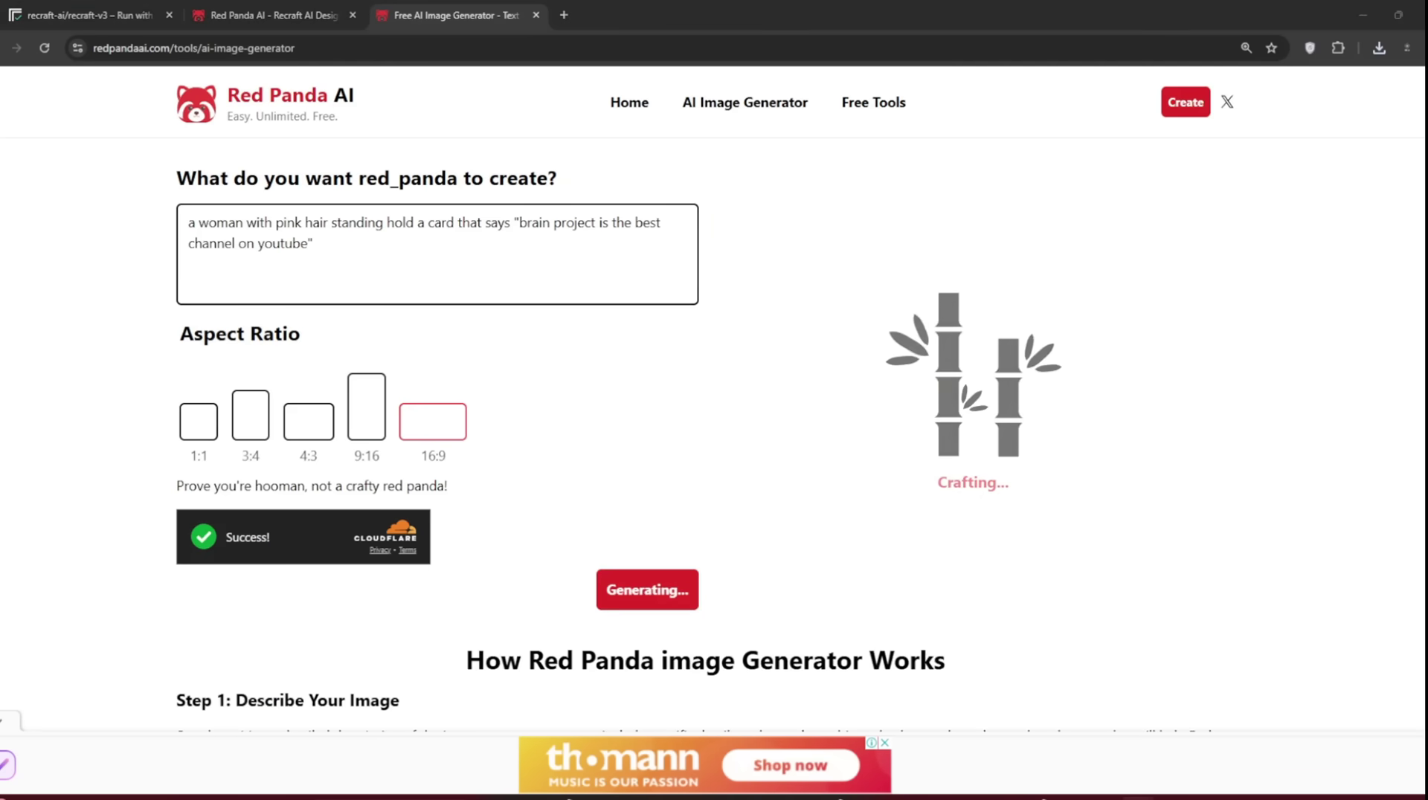
left_click(1153, 34)
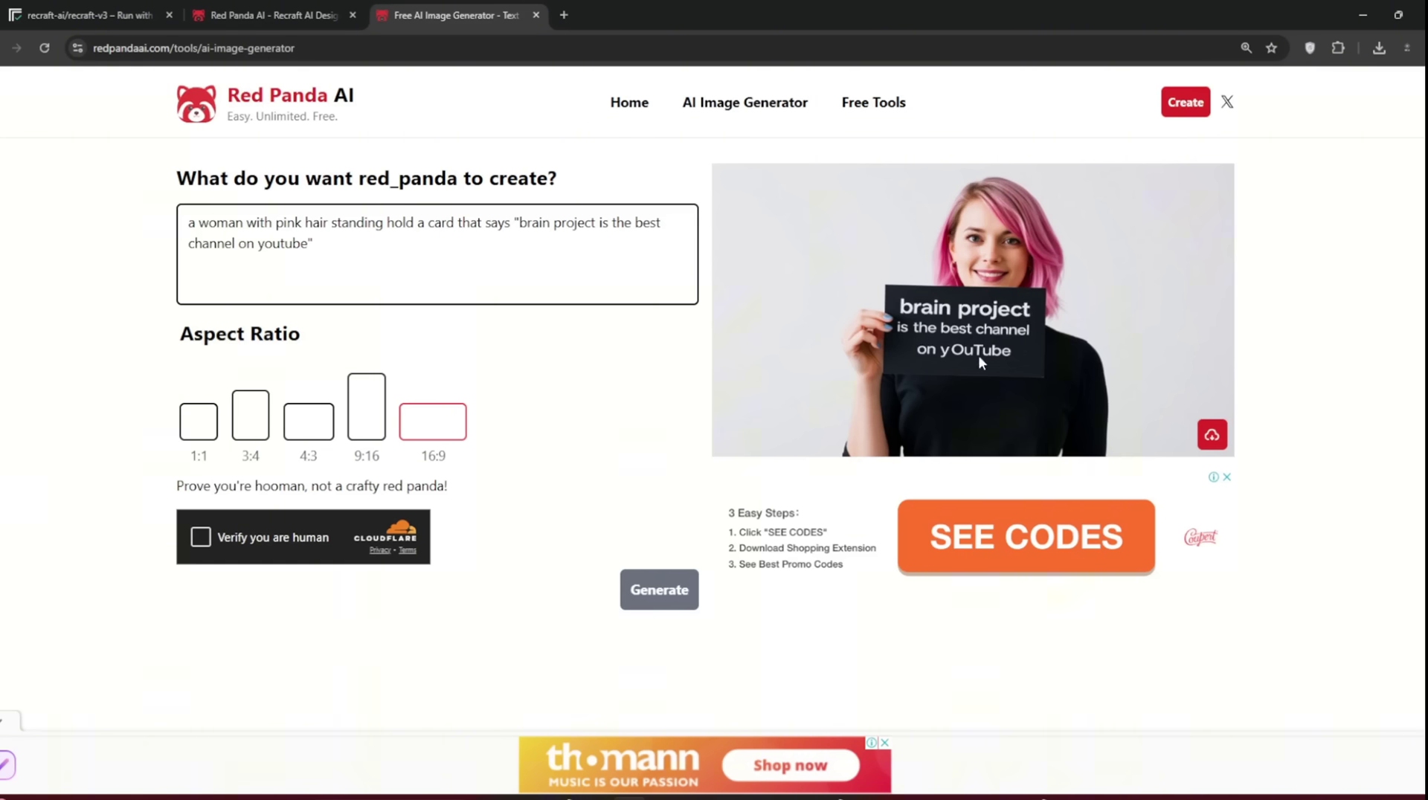
- Browse the Free Tools page, then start a new tab searching for 'recraft ai'
left_click(879, 104)
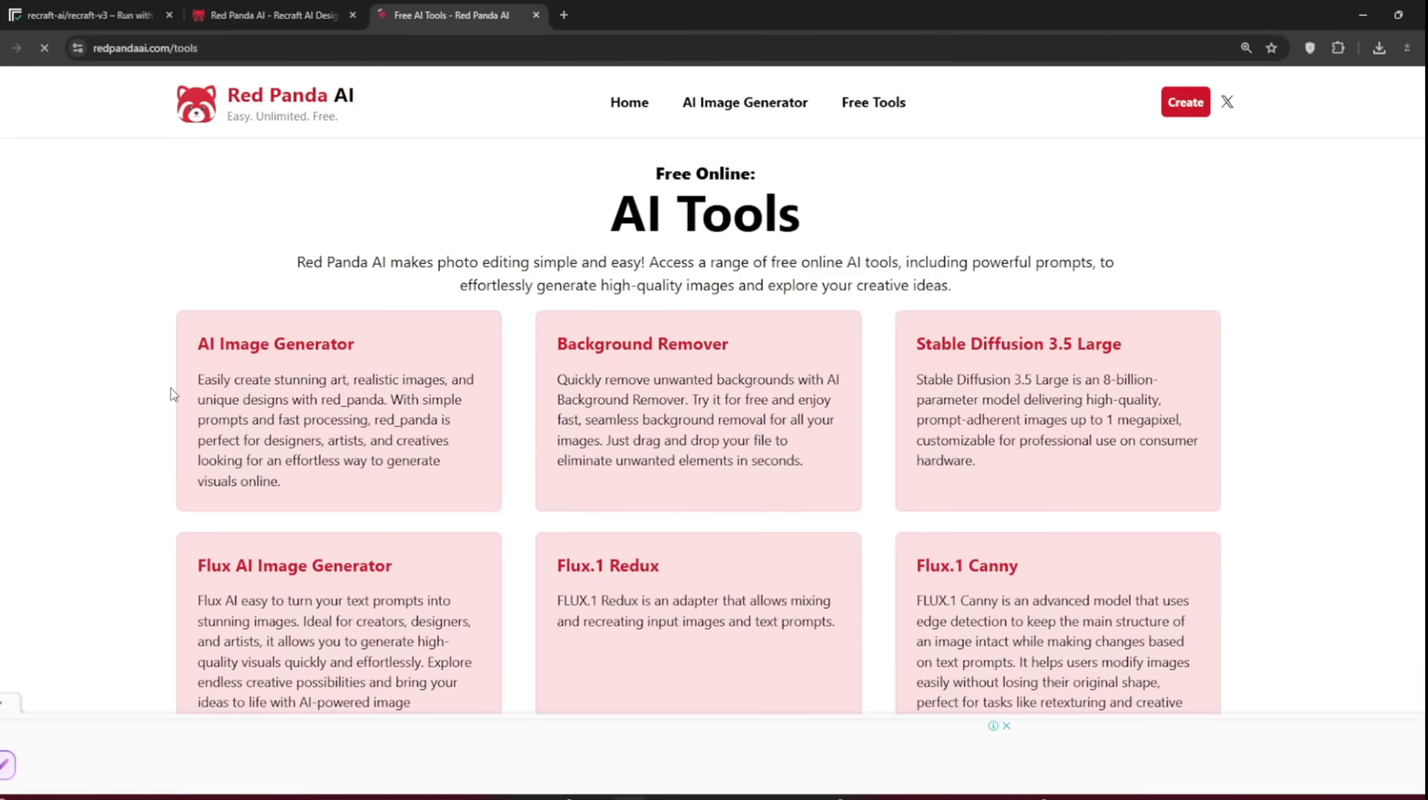
scroll(173, 394, "down", 5)
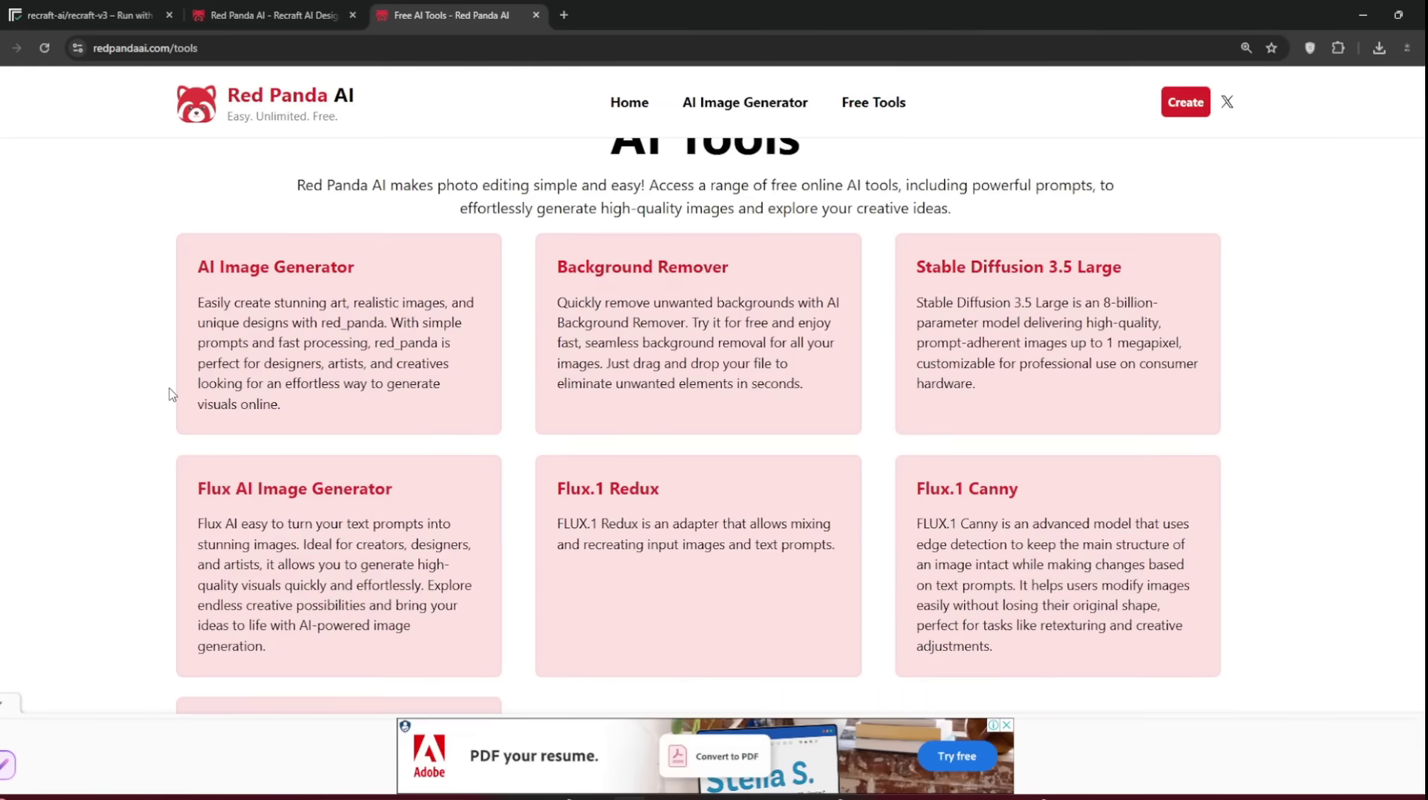
scroll(171, 394, "down", 4)
scroll(171, 394, "up", 6)
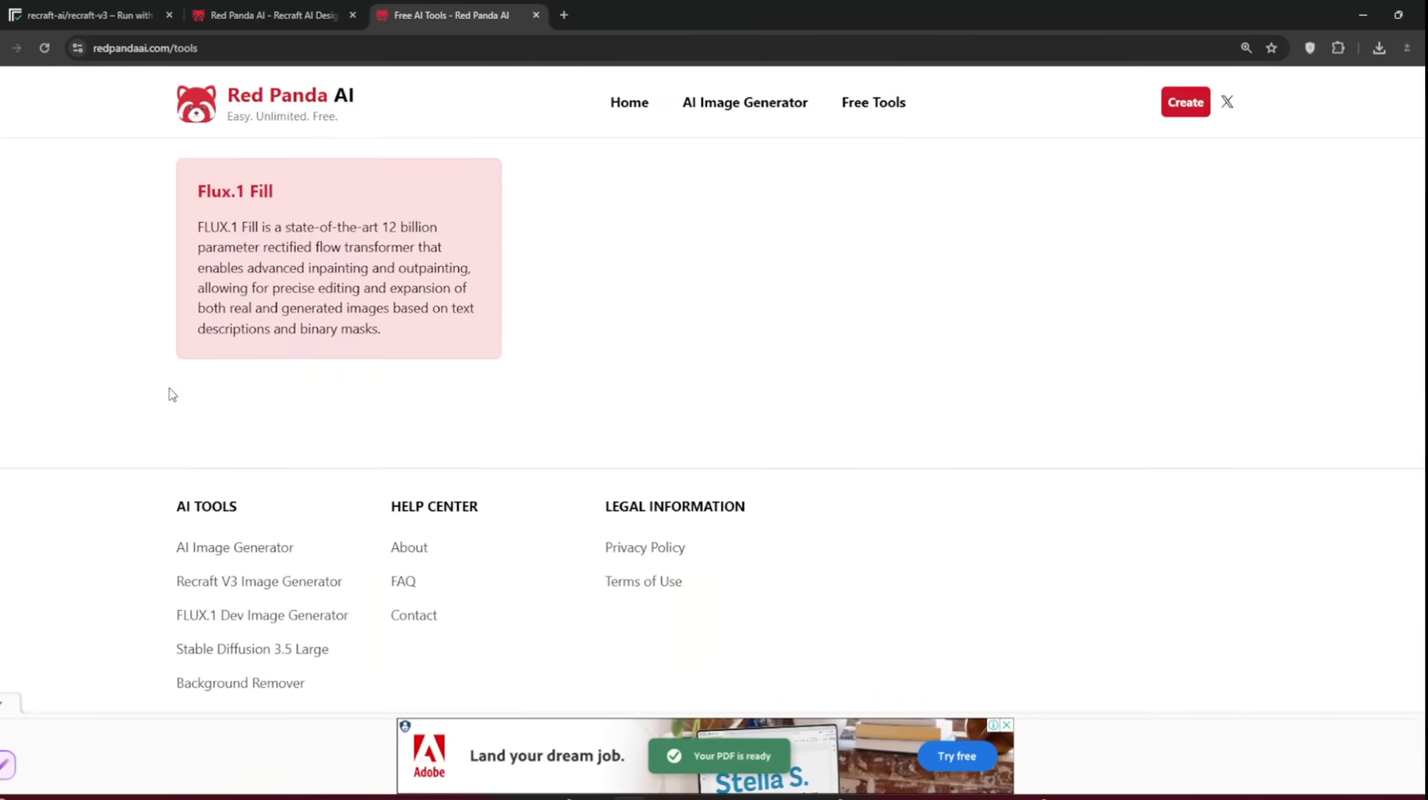
scroll(171, 394, "up", 3)
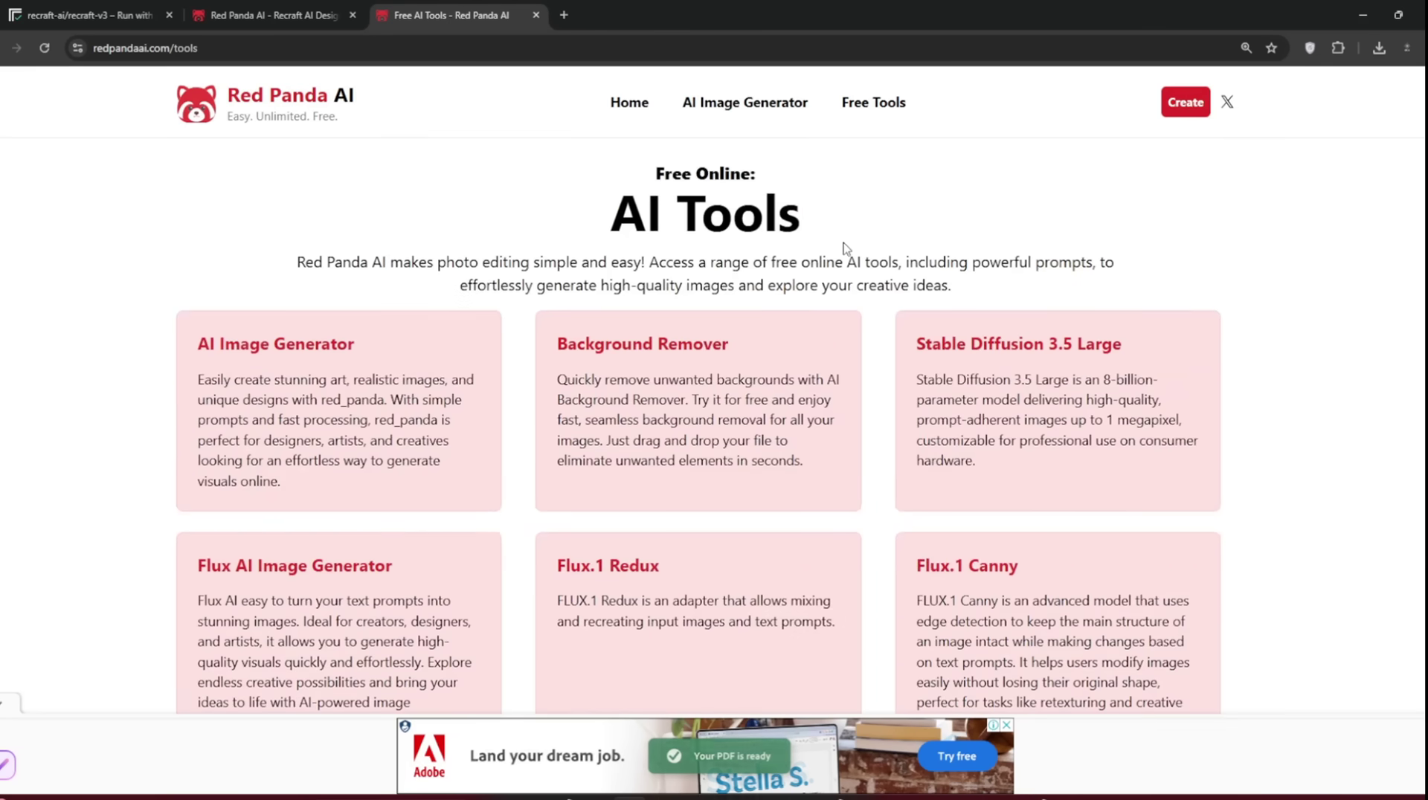
left_click(565, 15)
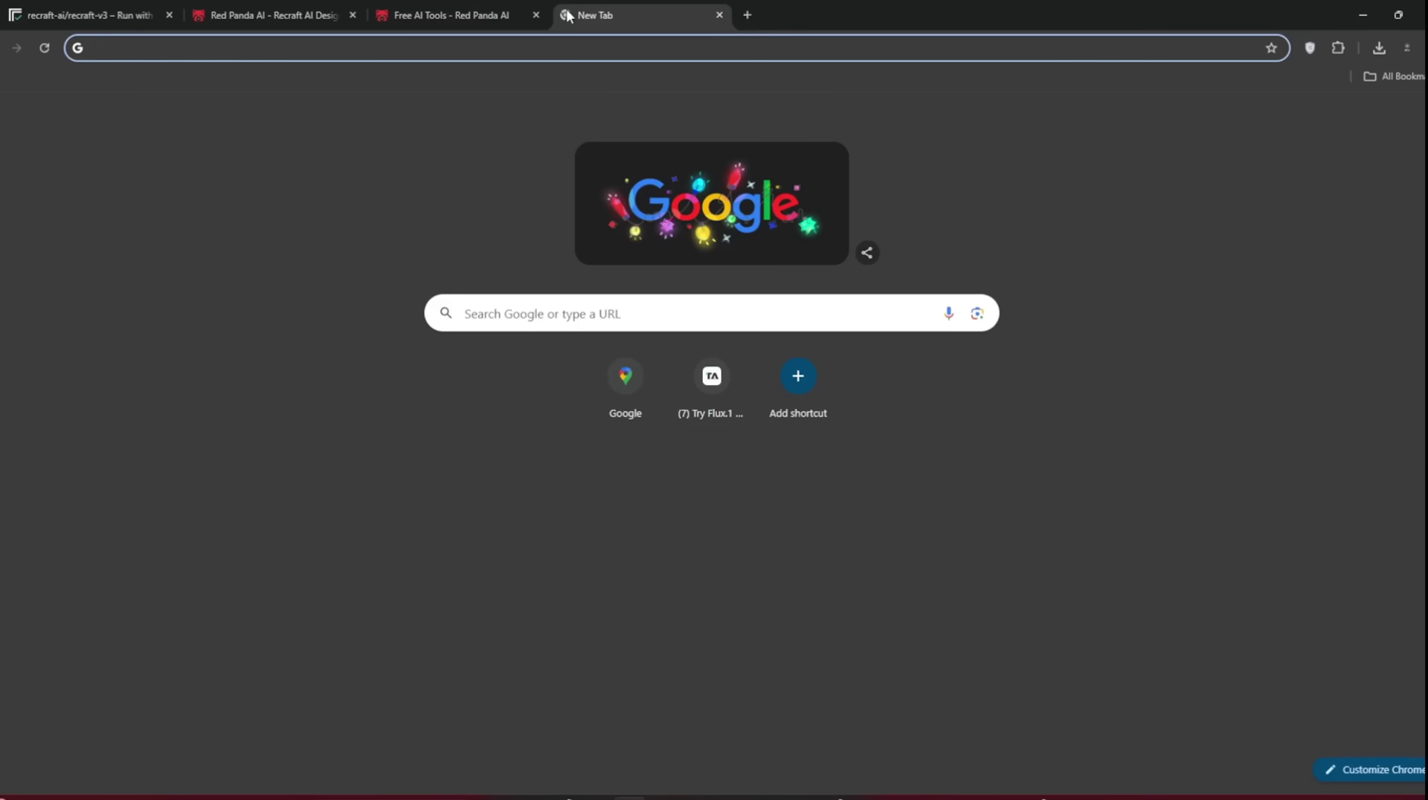
type("recraft ai")
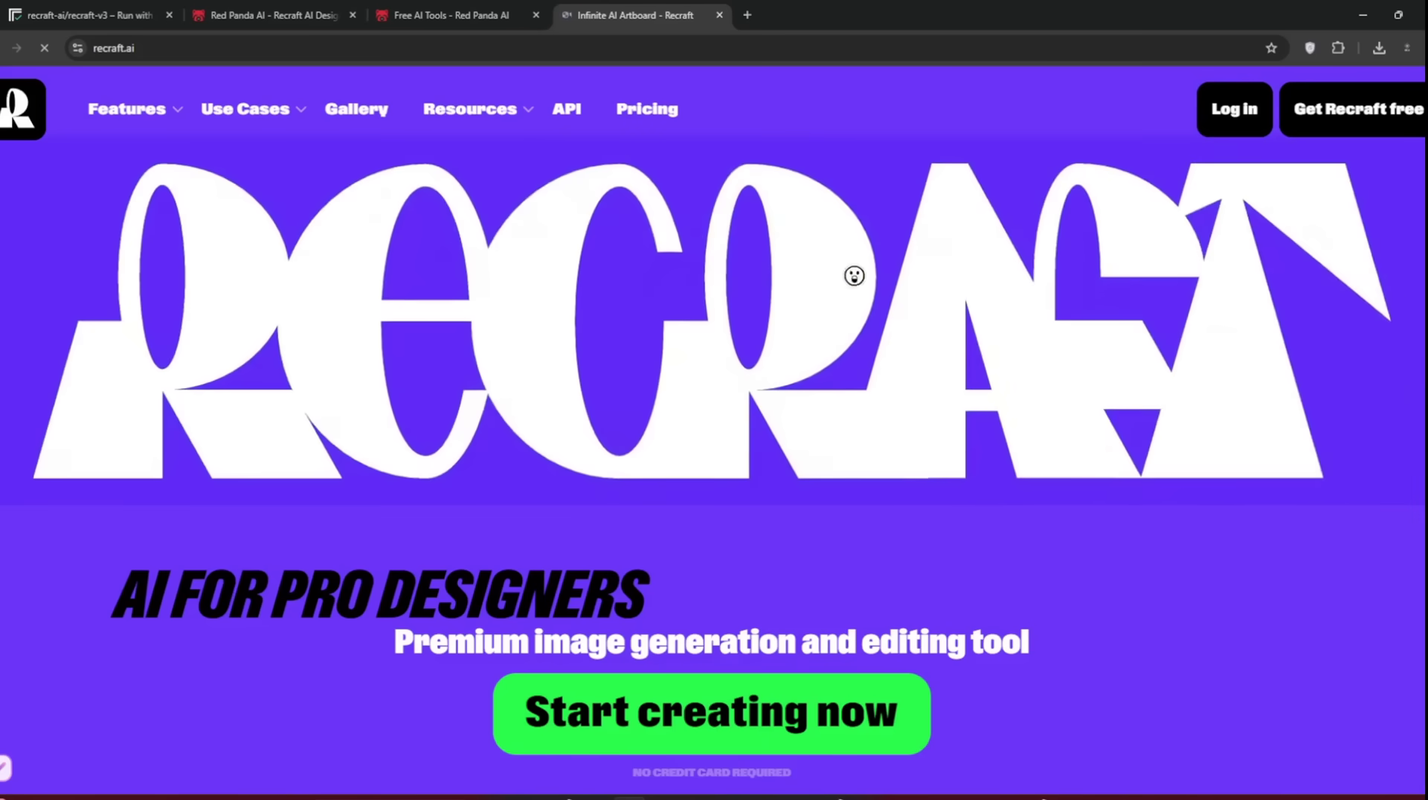
- Scroll the recraft.ai homepage down through its feature sections to the AI editing tools and back up
scroll(993, 332, "down", 3)
scroll(993, 333, "down", 10)
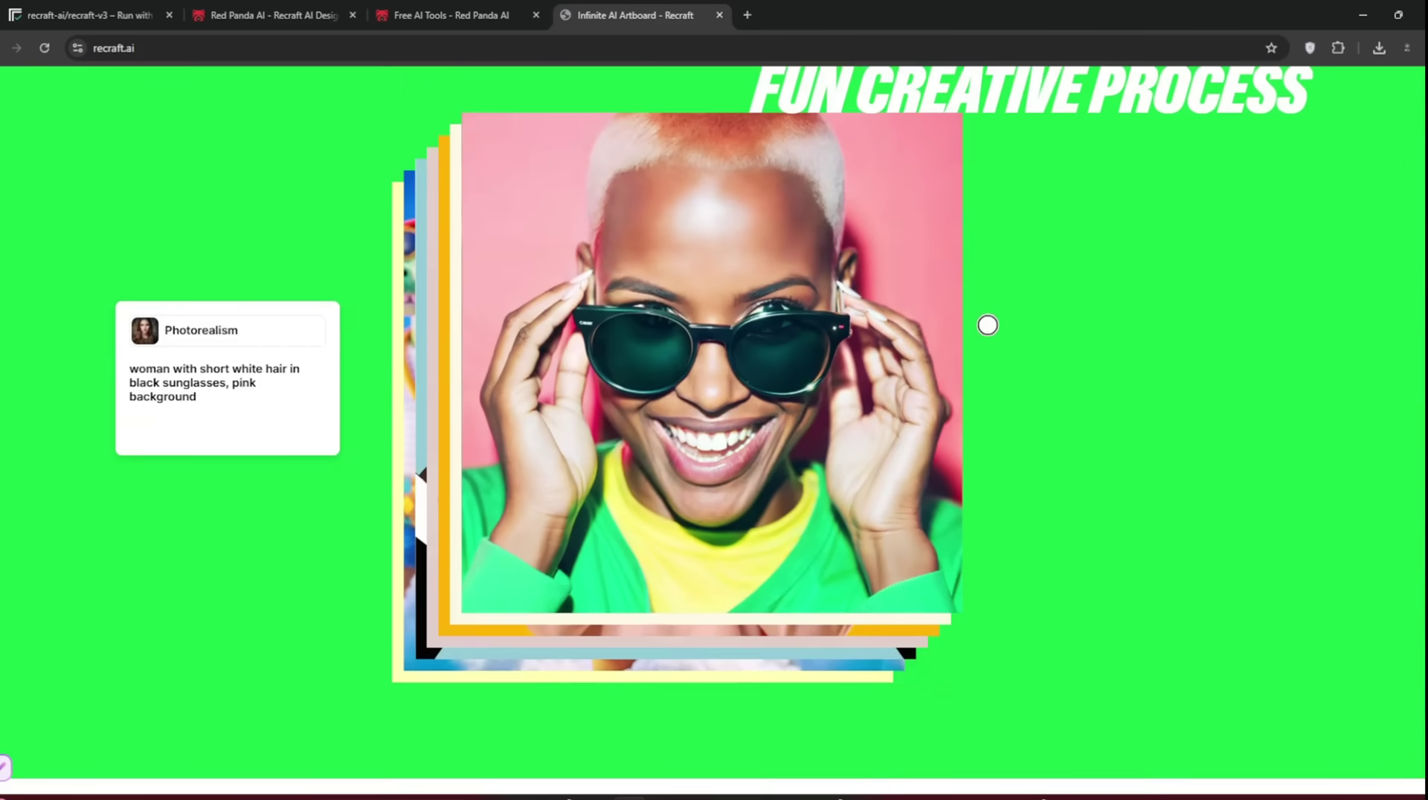
scroll(998, 331, "down", 10)
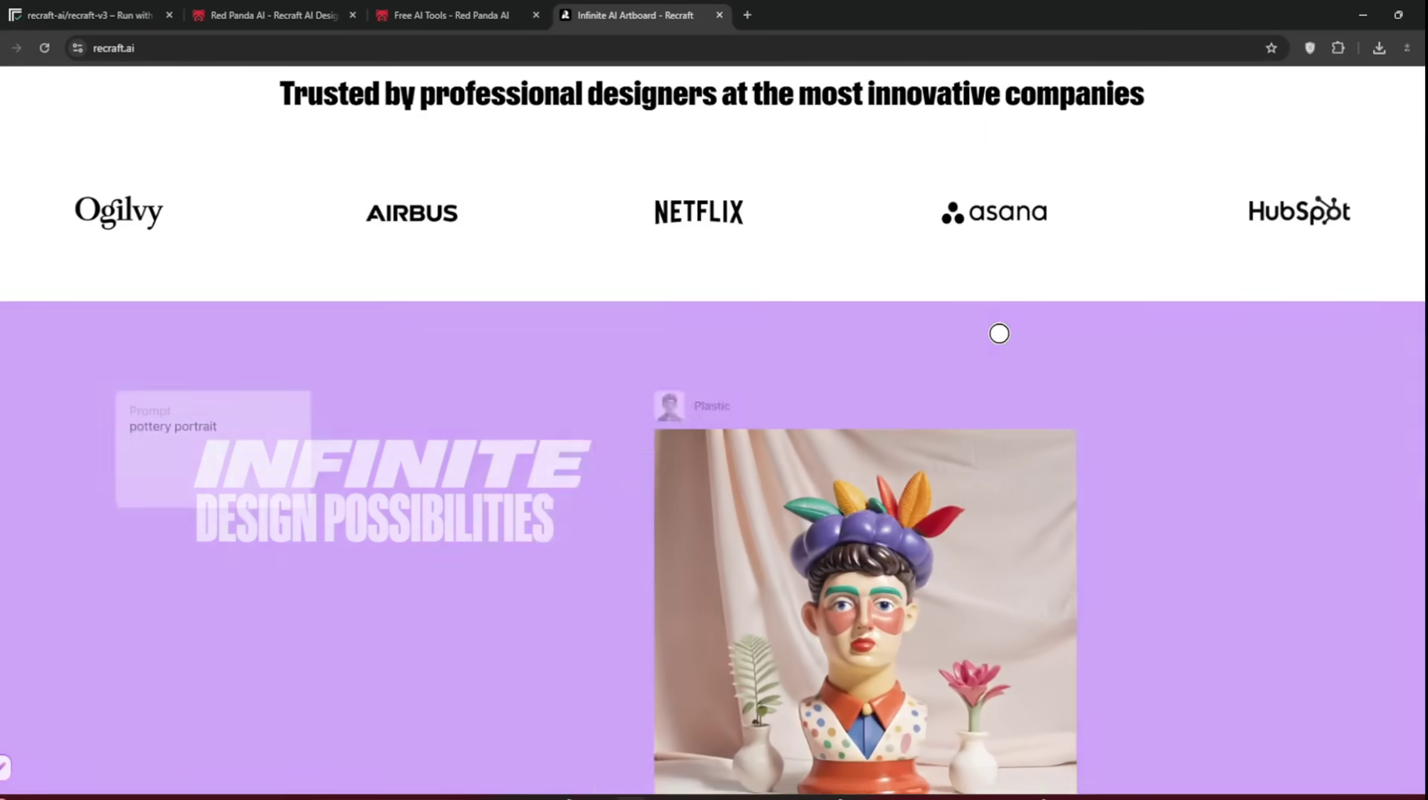
scroll(998, 334, "down", 10)
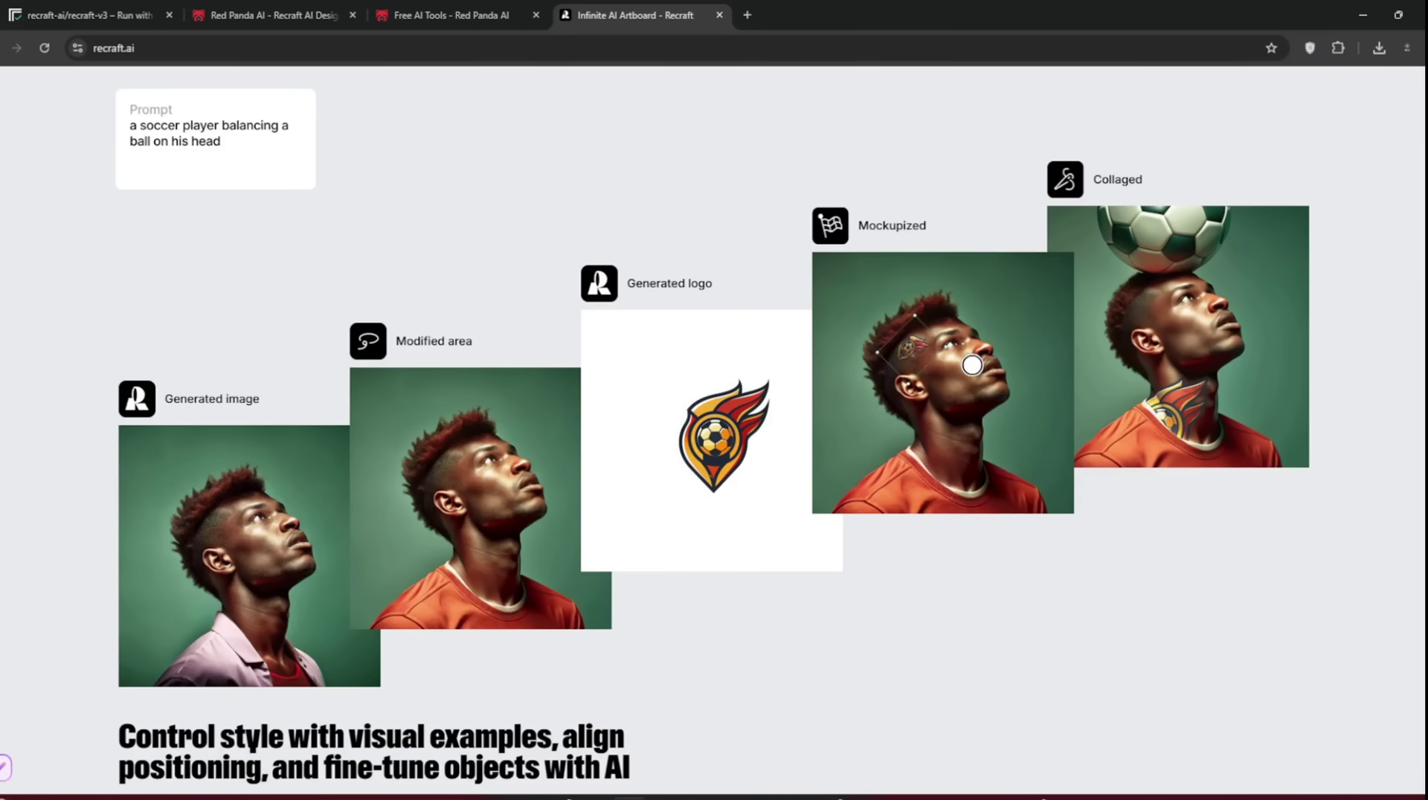
scroll(689, 389, "down", 8)
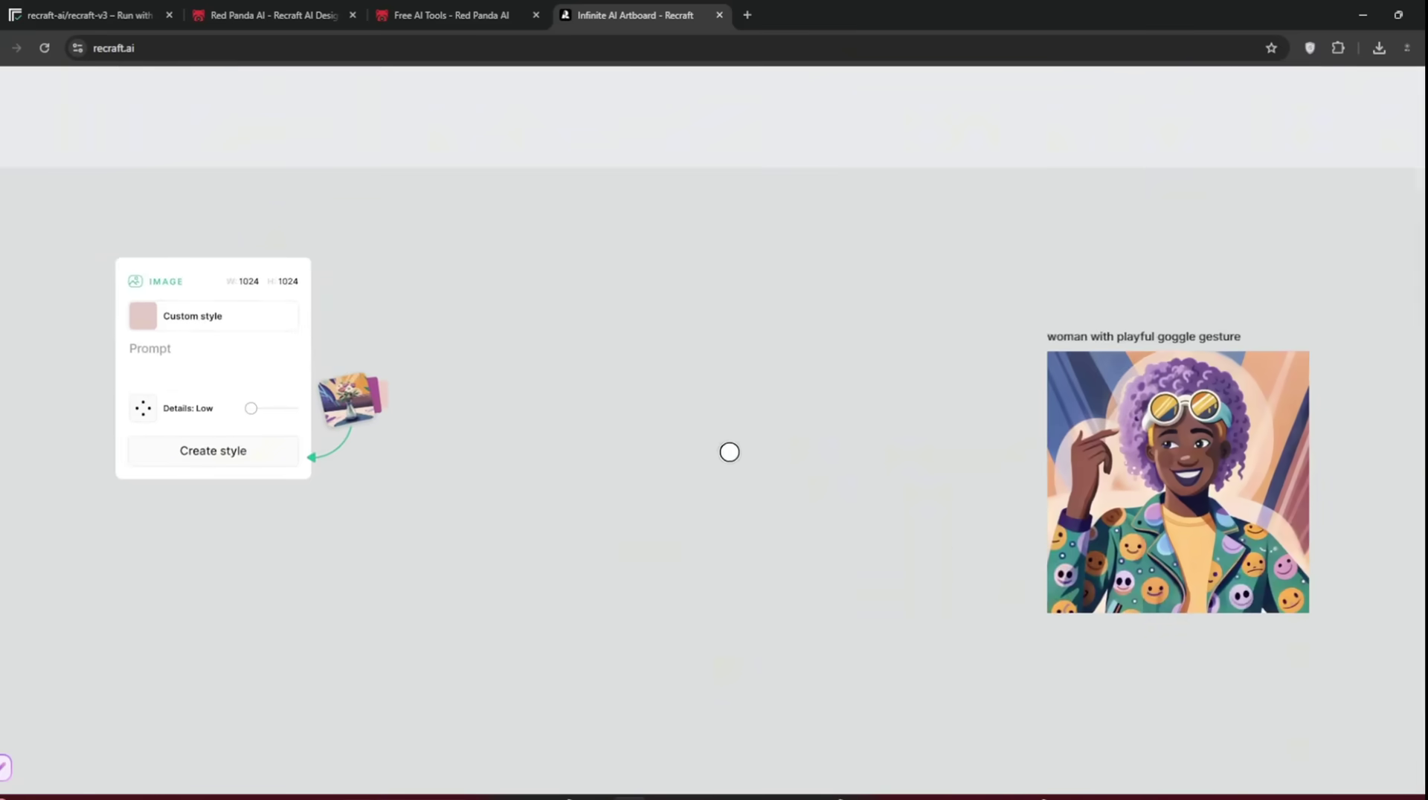
scroll(731, 448, "down", 15)
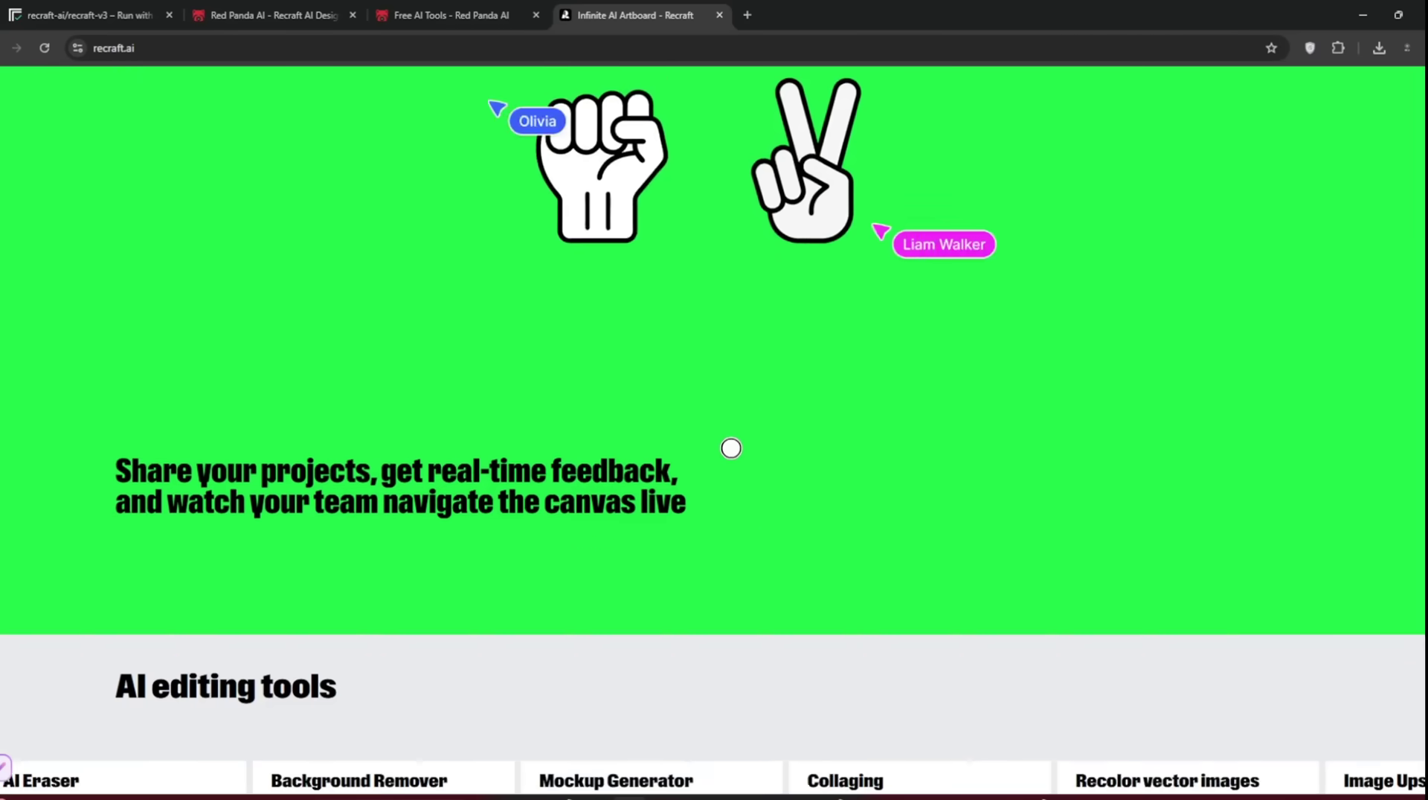
scroll(680, 357, "down", 5)
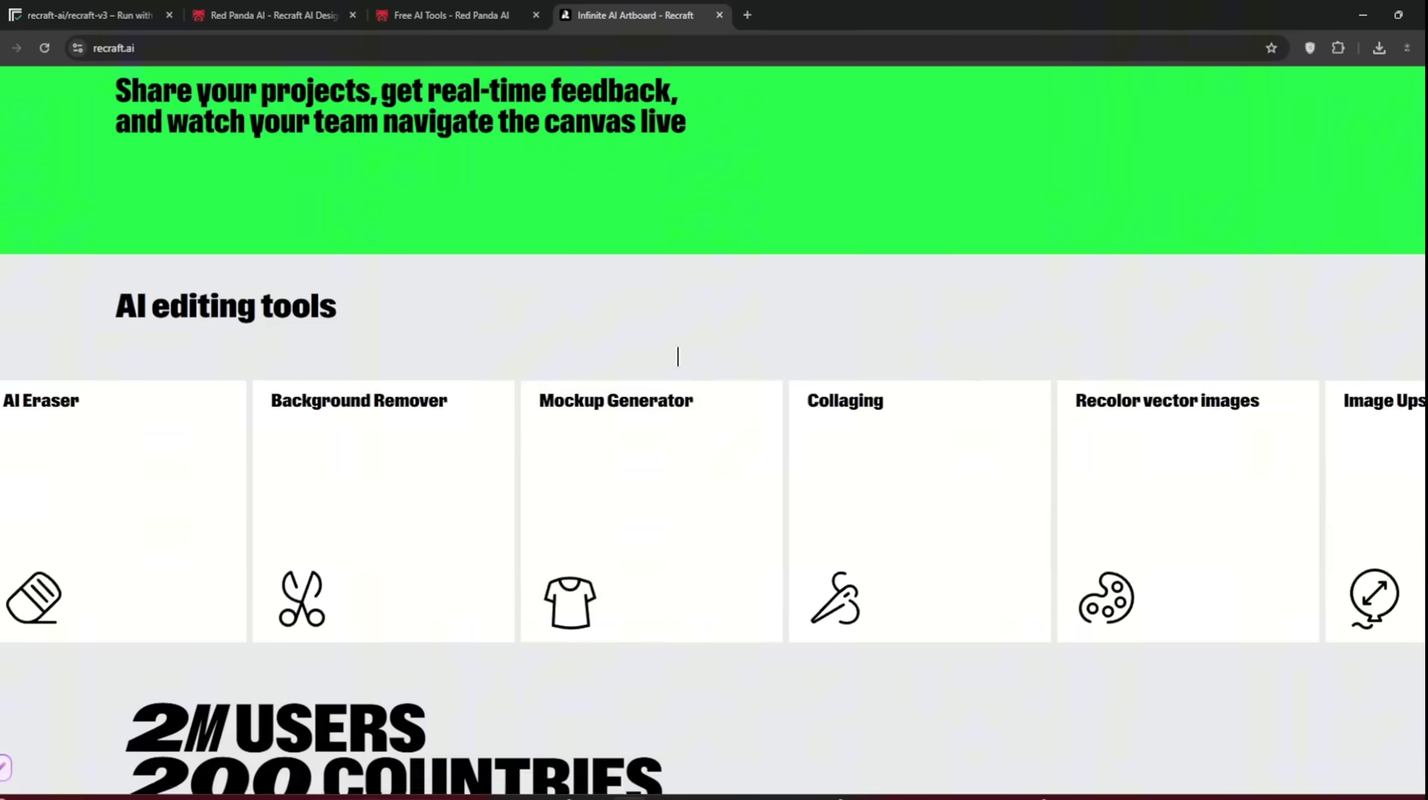
scroll(678, 357, "up", 15)
scroll(677, 358, "up", 15)
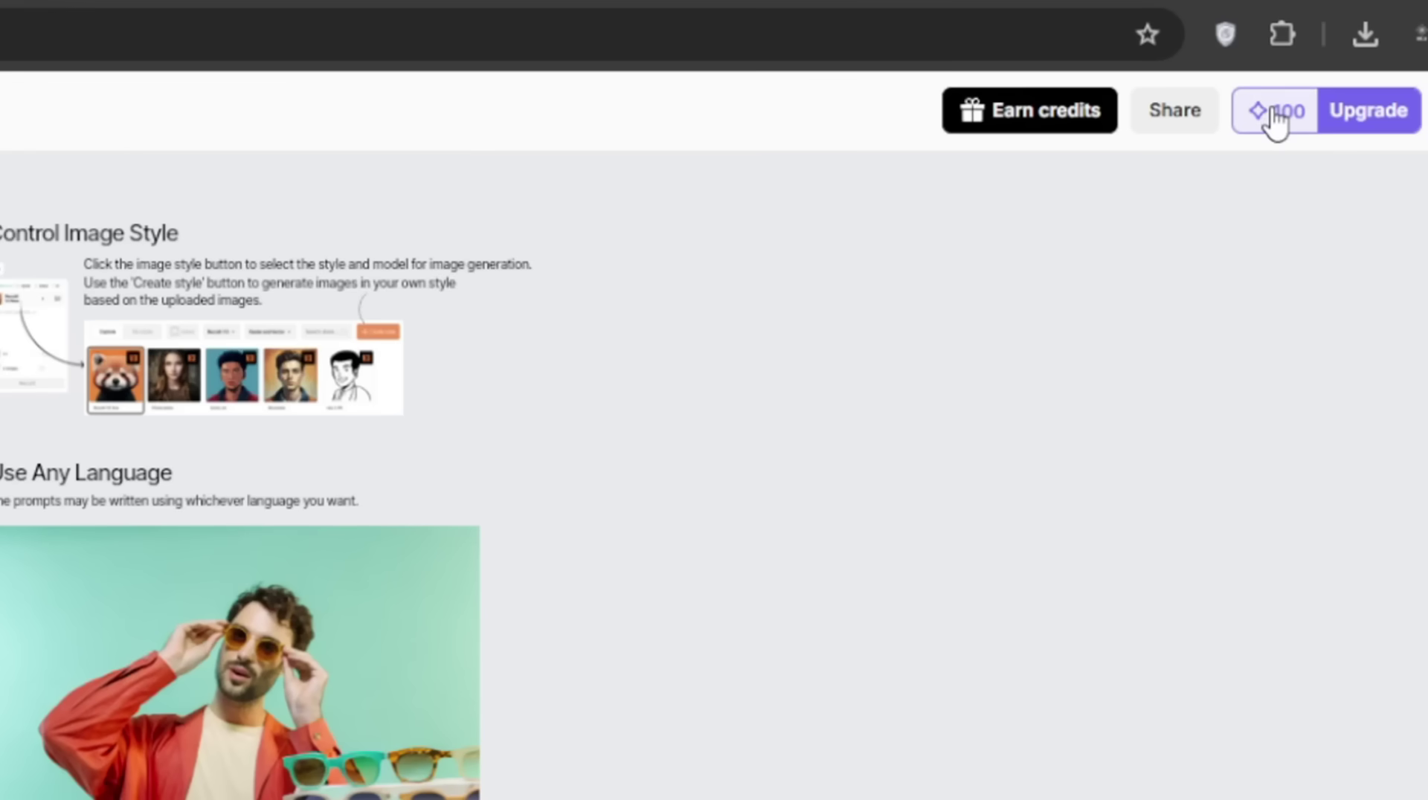
- Check the 100 free credits, add an image frame, and generate the fried chicken drumsticks close-up
left_click(1276, 118)
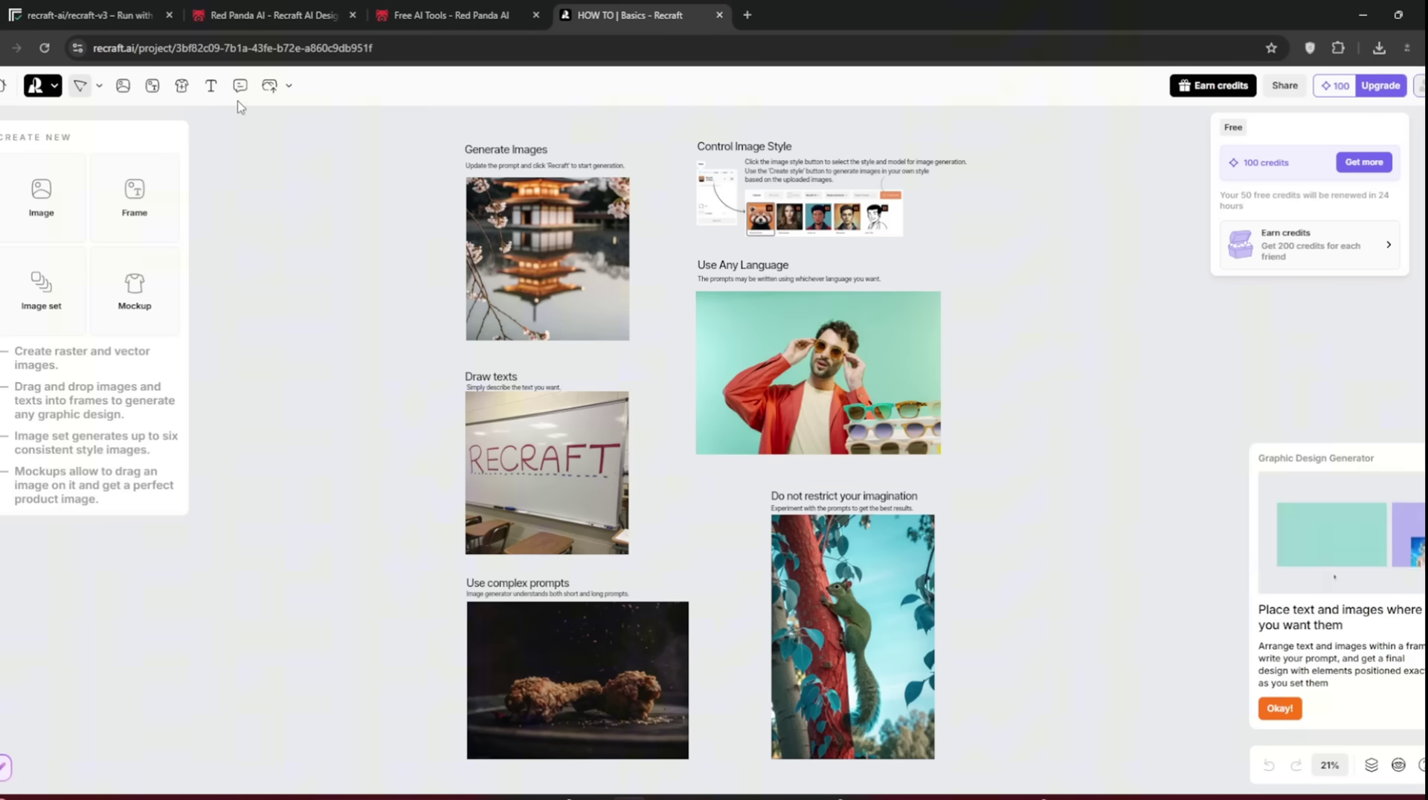
left_click(52, 203)
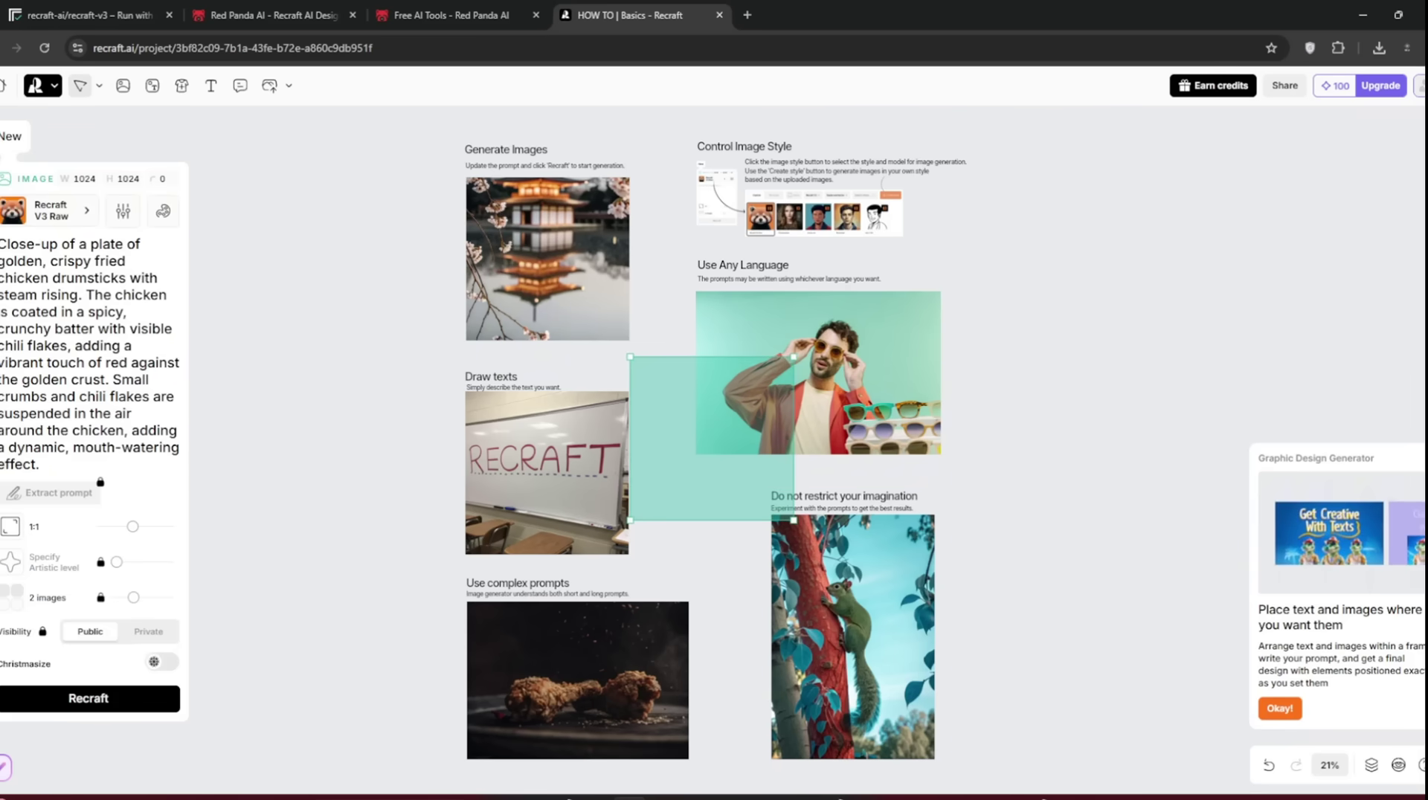
left_click(117, 700)
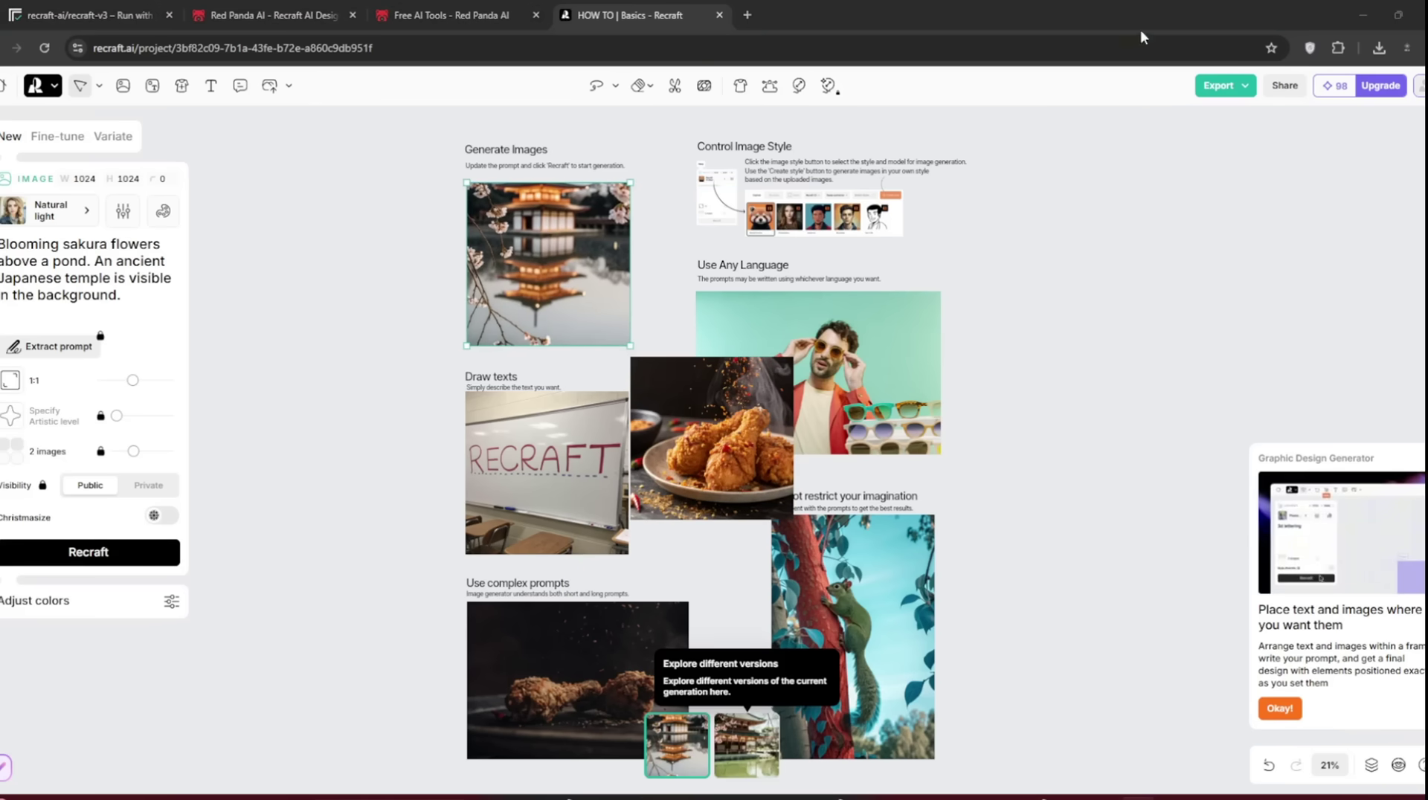
- Delete the pagoda image and the Generate Images and Control Image Style headings and captions
key("Delete")
left_click(548, 165)
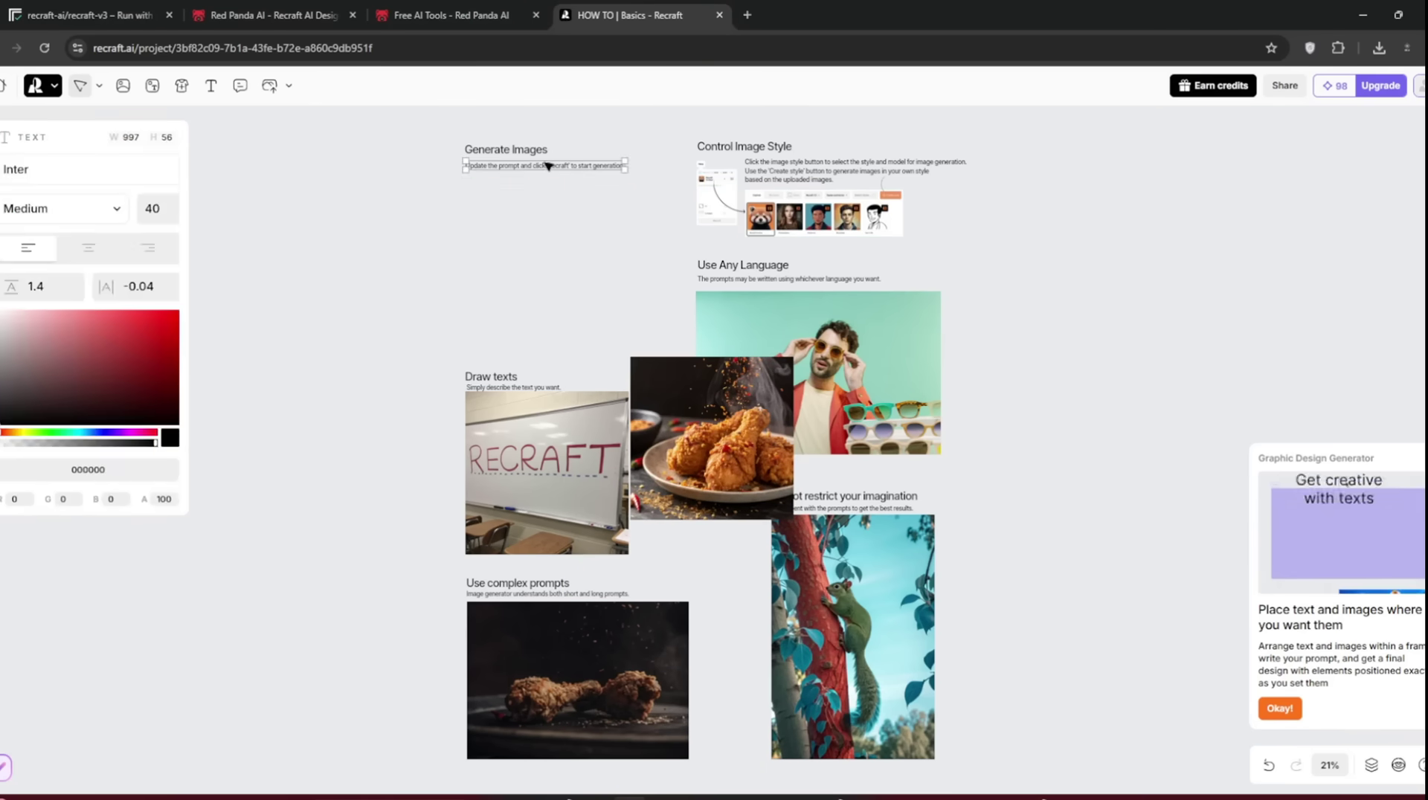
key("Delete")
left_click(520, 148)
key("Delete")
left_click(744, 147)
key("Delete")
left_click(855, 170)
key("Delete")
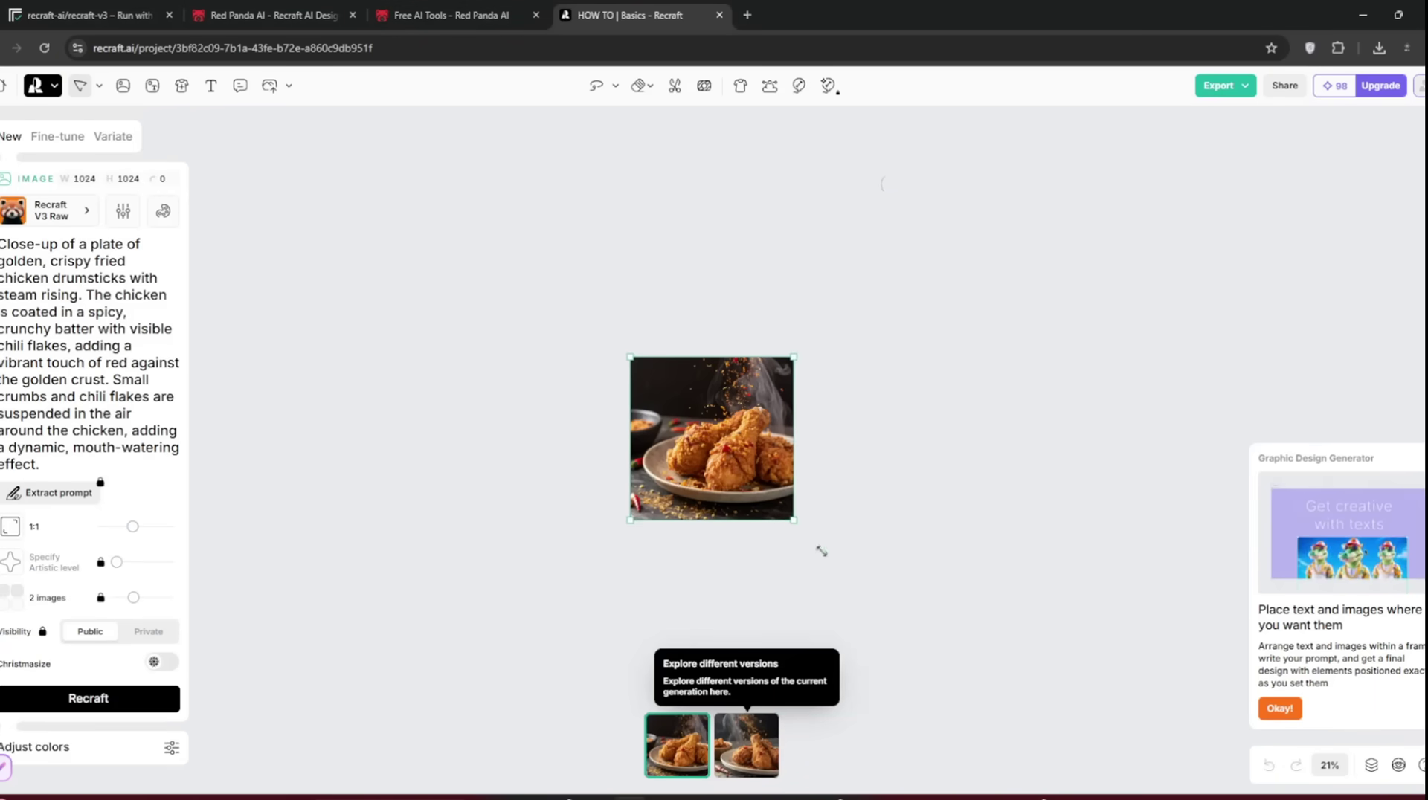
- Enlarge and recentre the fried-chicken image to 4257 px, then switch to its second version
left_click_drag(821, 551, 1004, 734)
left_click_drag(877, 584, 766, 479)
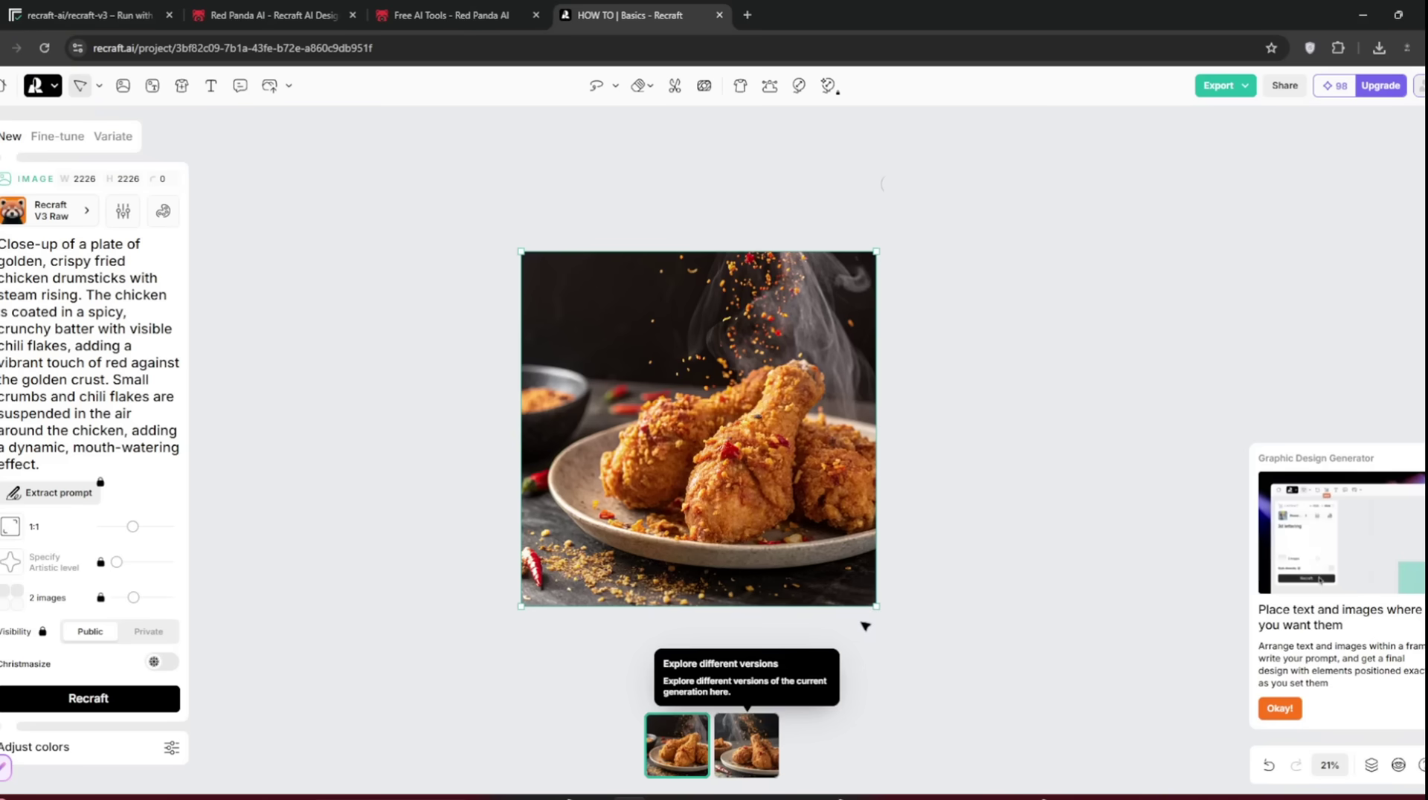
left_click_drag(878, 606, 1095, 707)
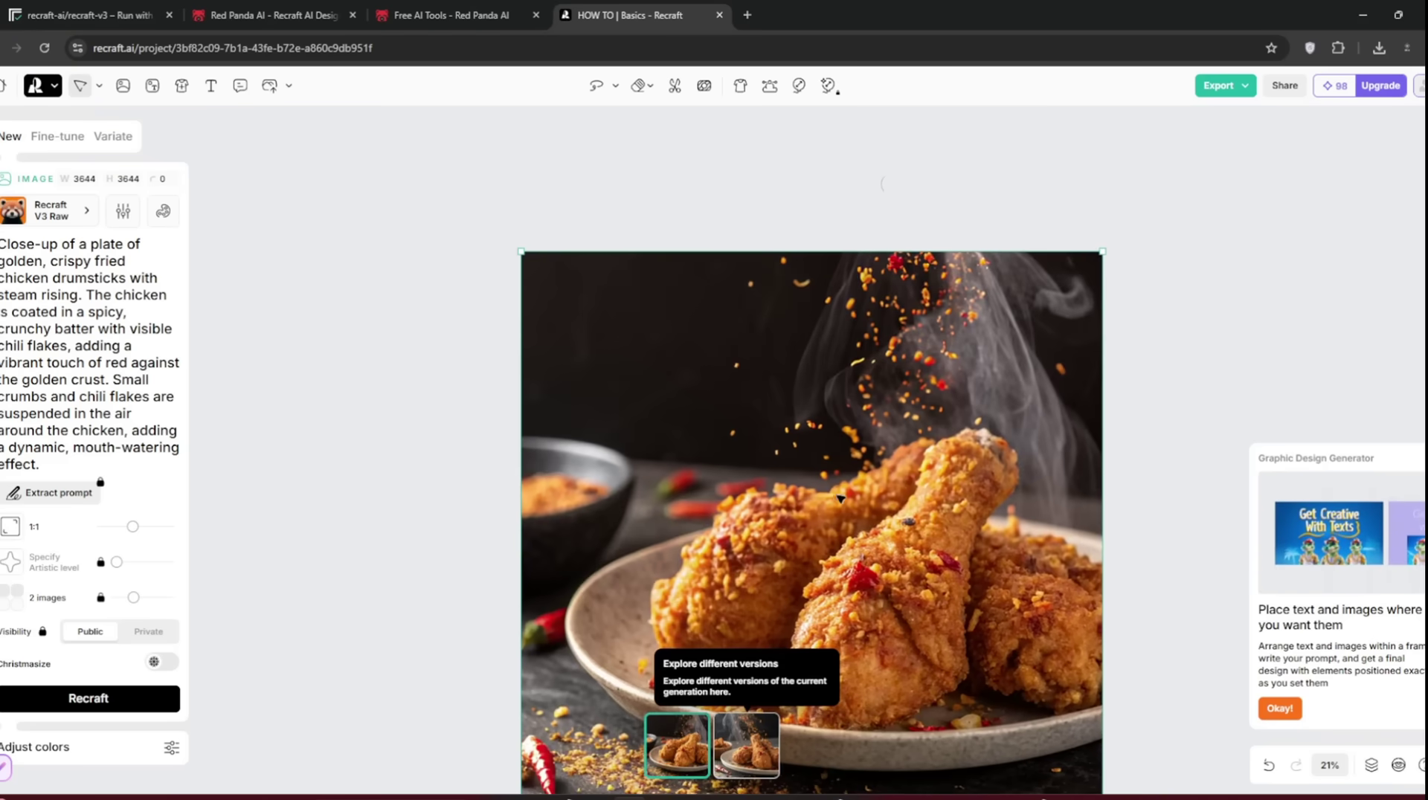
left_click_drag(840, 496, 749, 421)
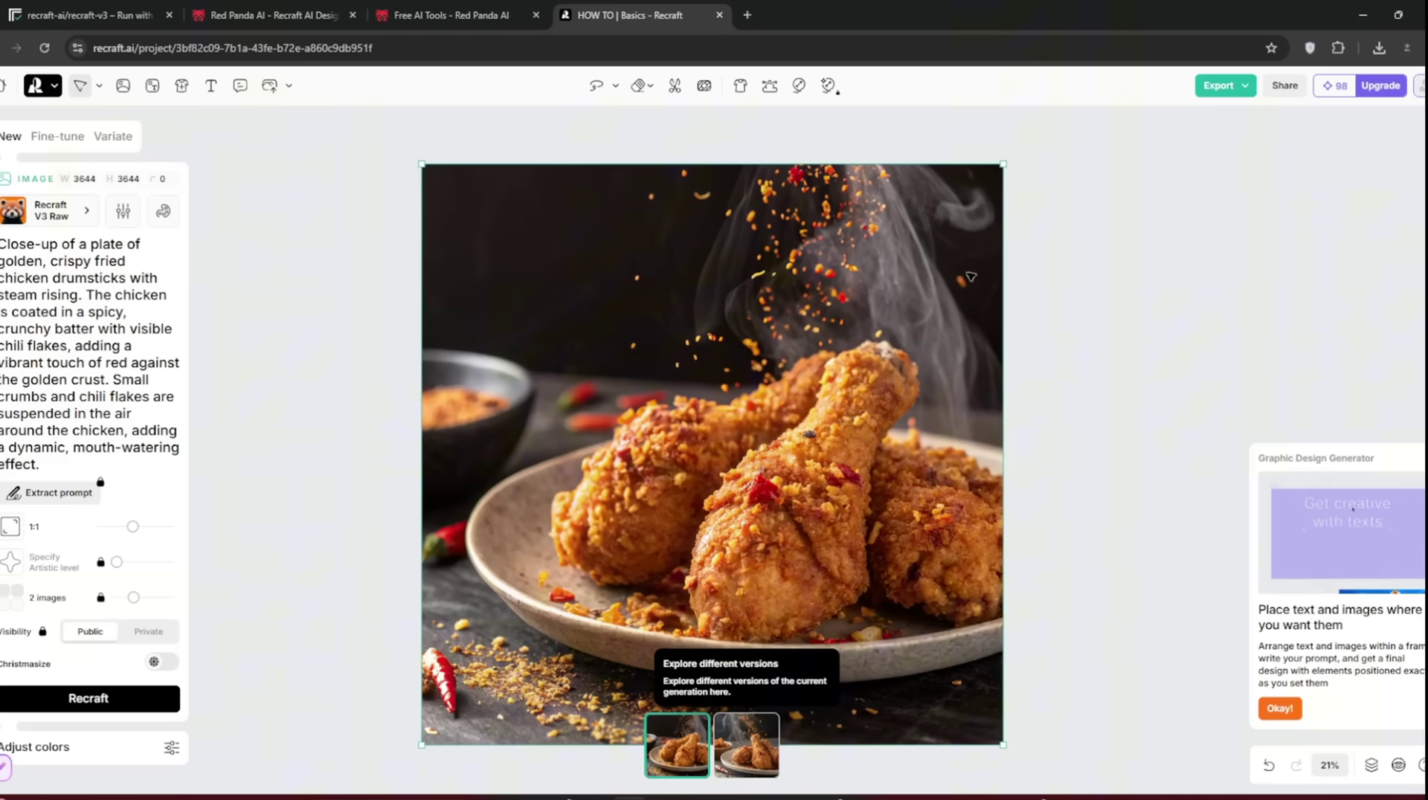
left_click_drag(1006, 165, 1102, 159)
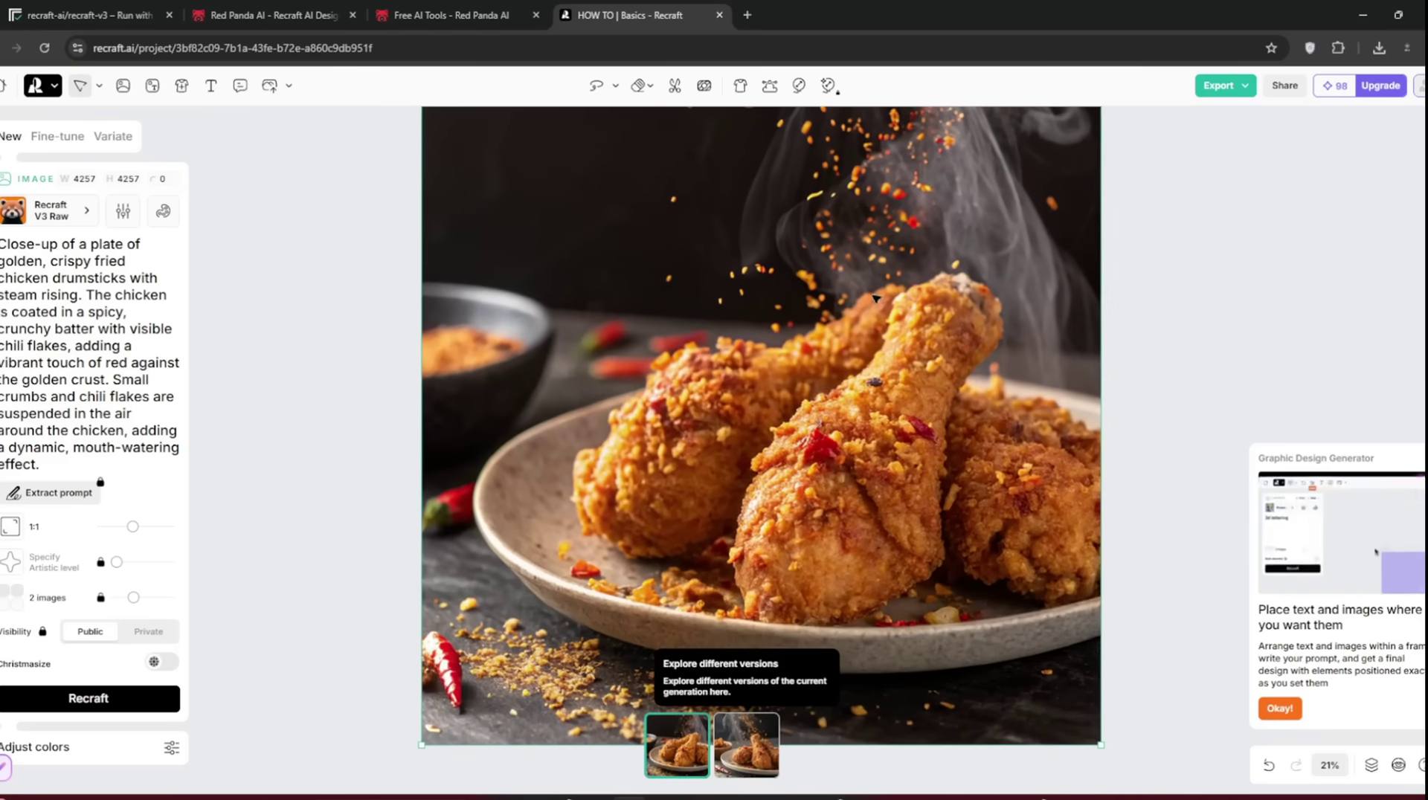
left_click(748, 738)
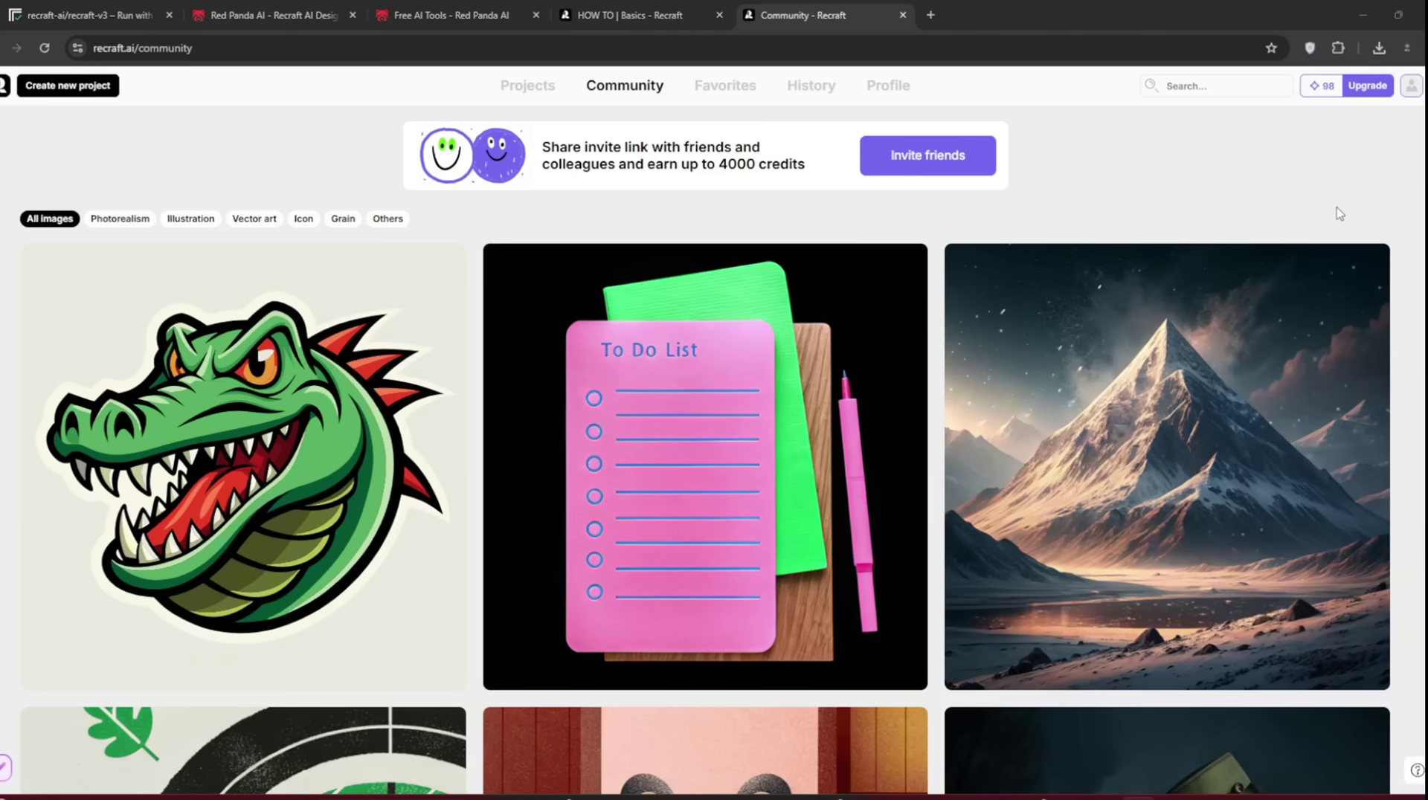
- Paste the community goat prompt into the project, change 'goat' to 'sheep', generate, and view the second variant
scroll(982, 357, "down", 7)
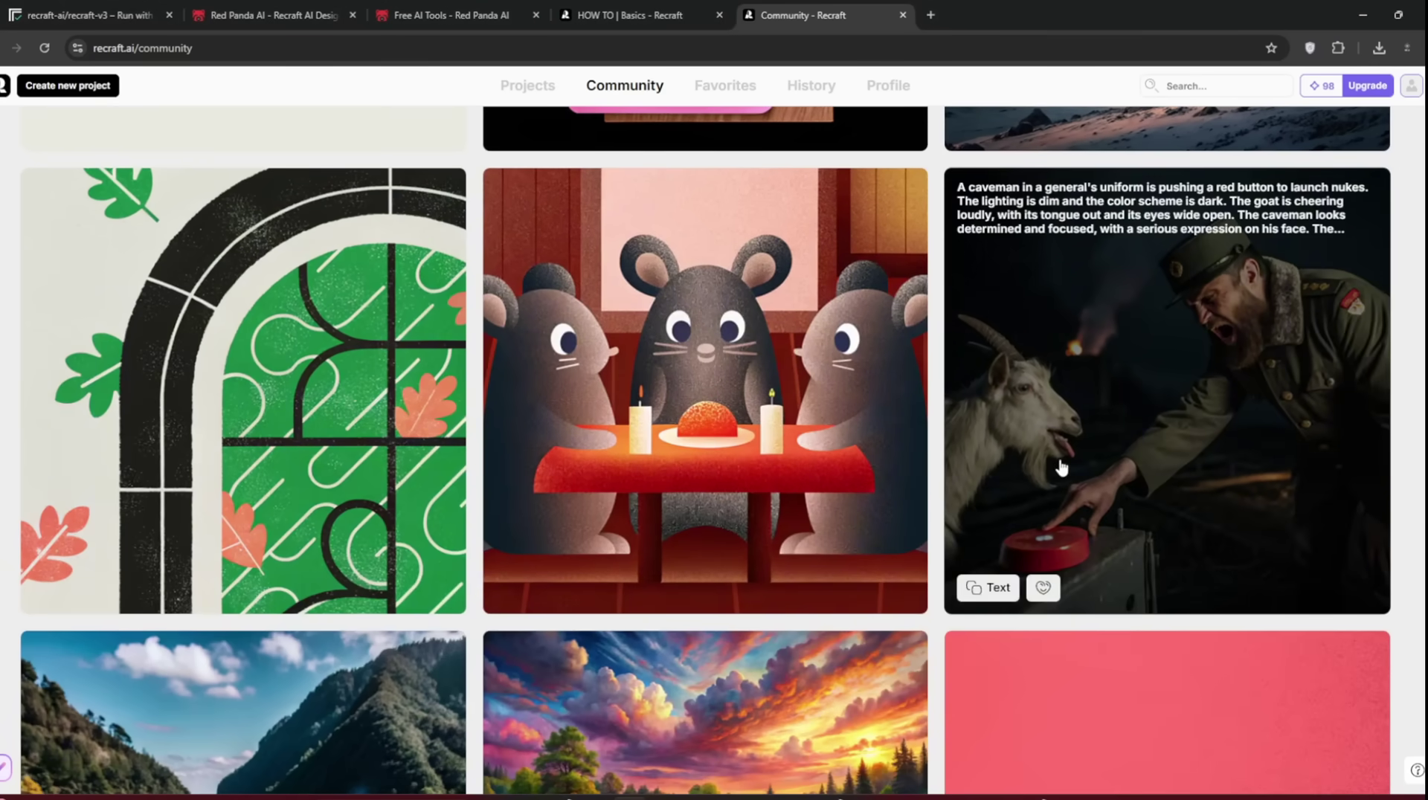
left_click(986, 591)
left_click(632, 15)
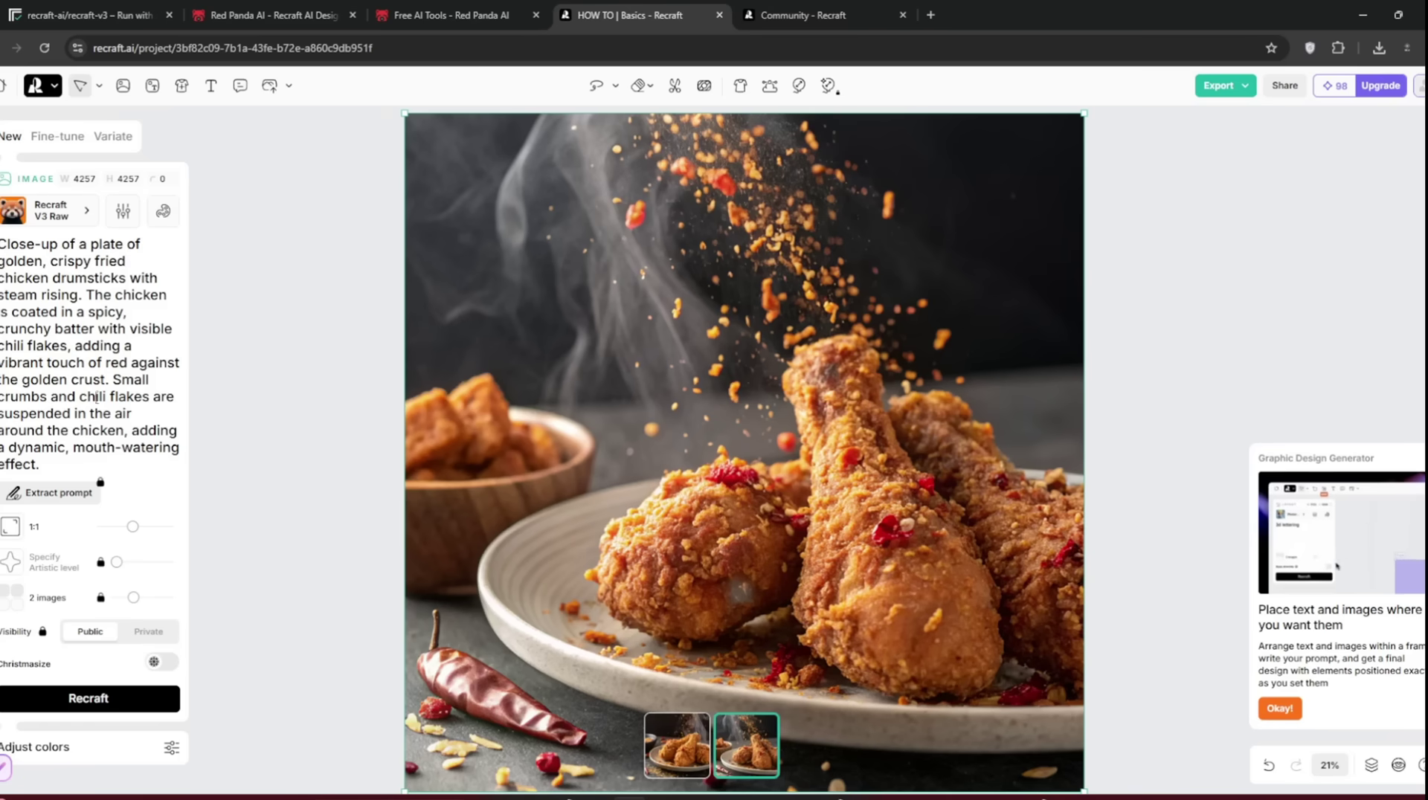
key("ctrl+v")
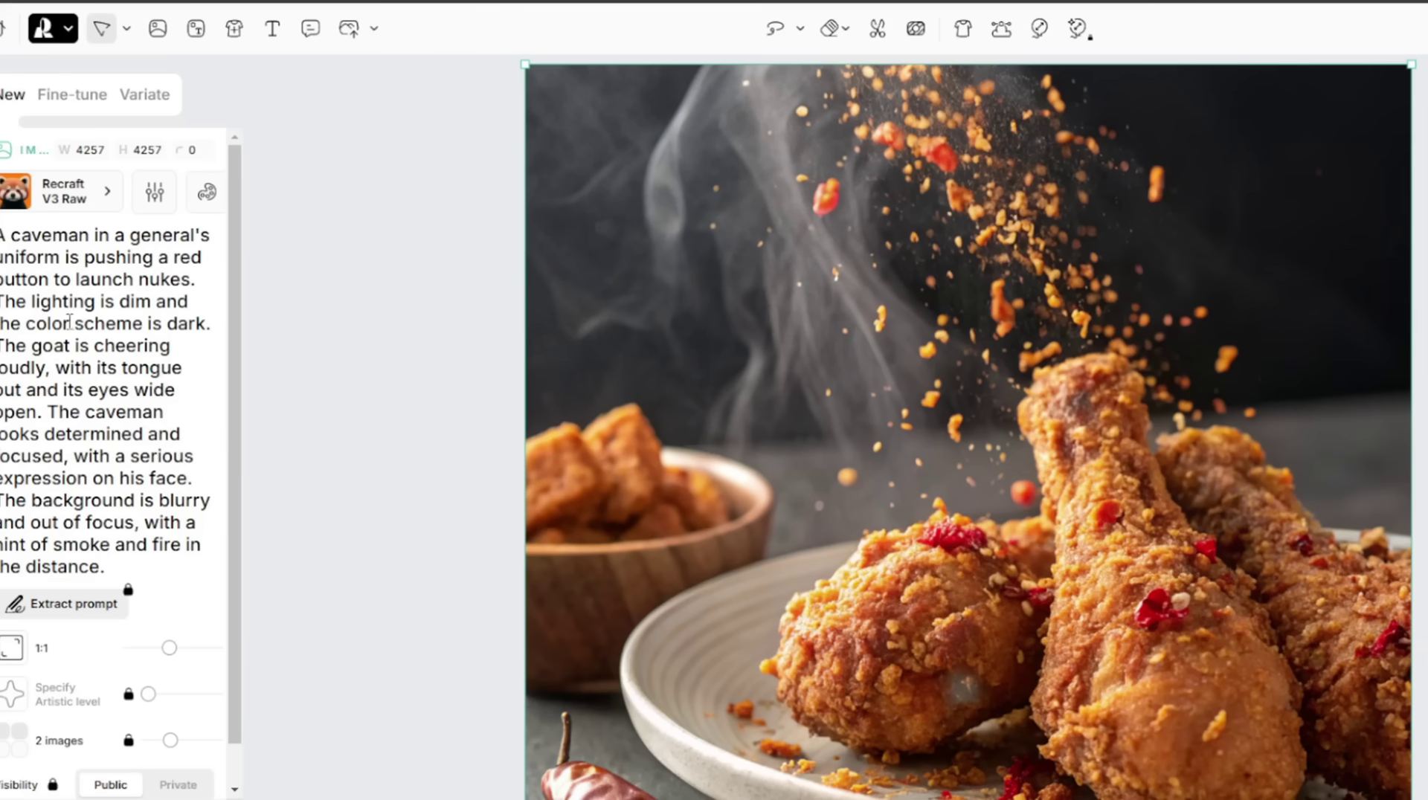
double_click(77, 329)
type("sheep")
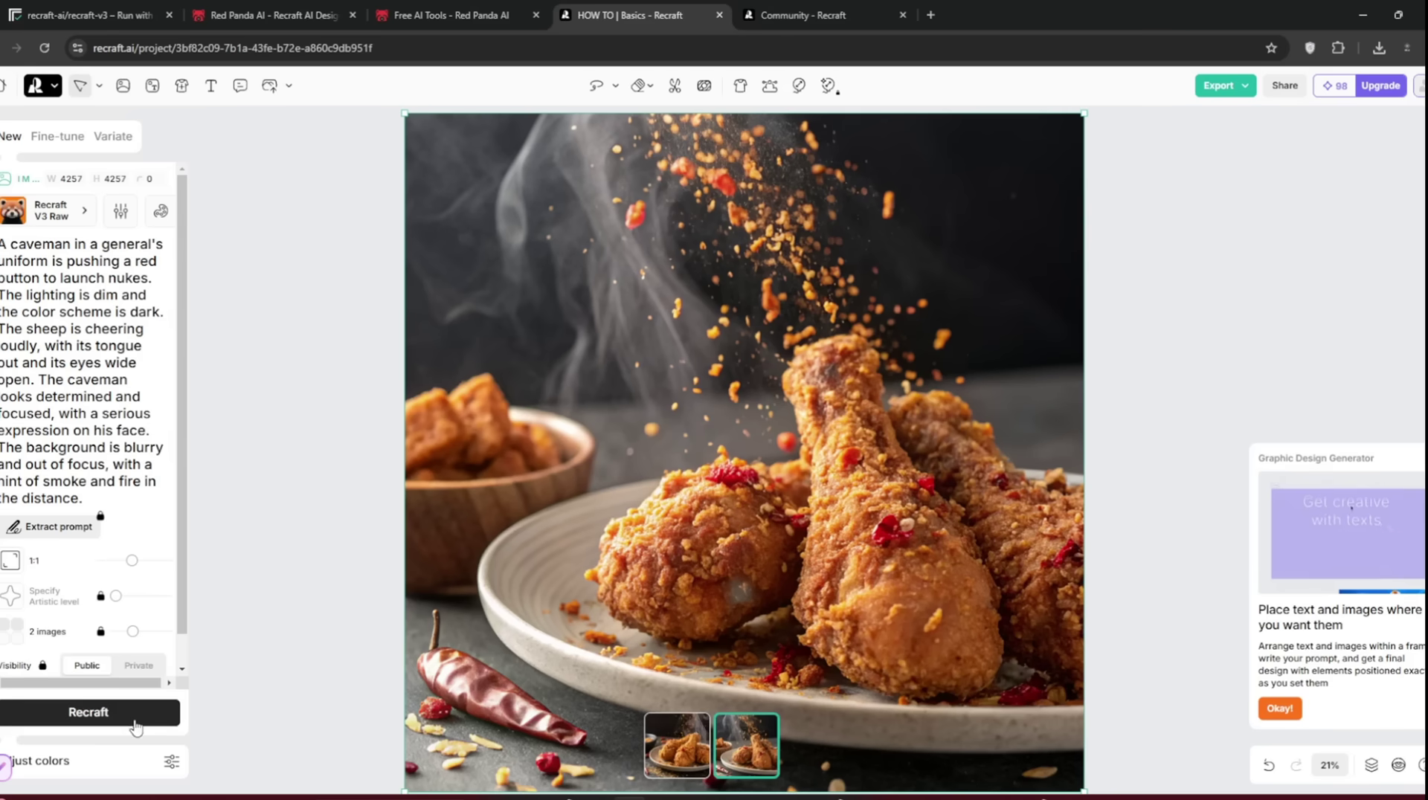
left_click(134, 721)
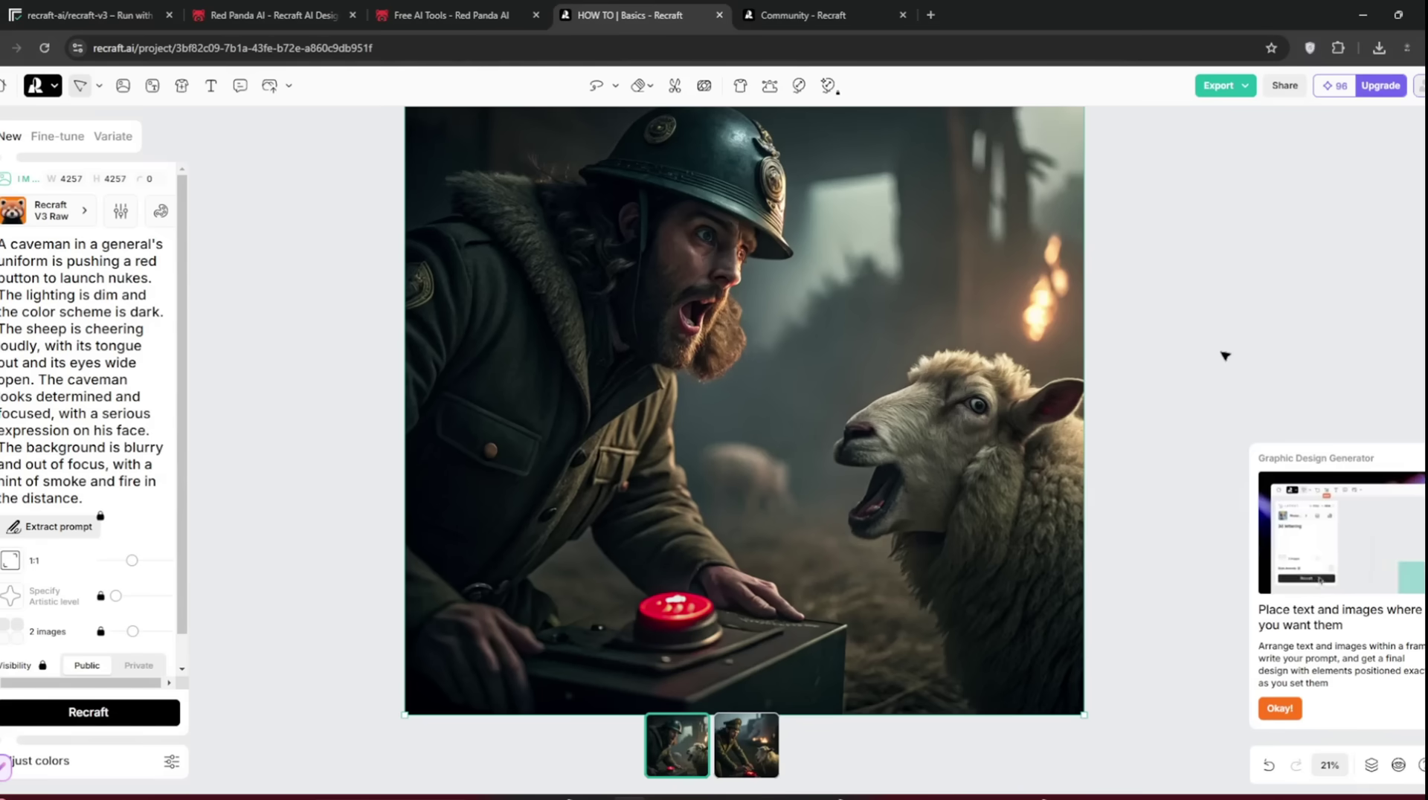
left_click(754, 762)
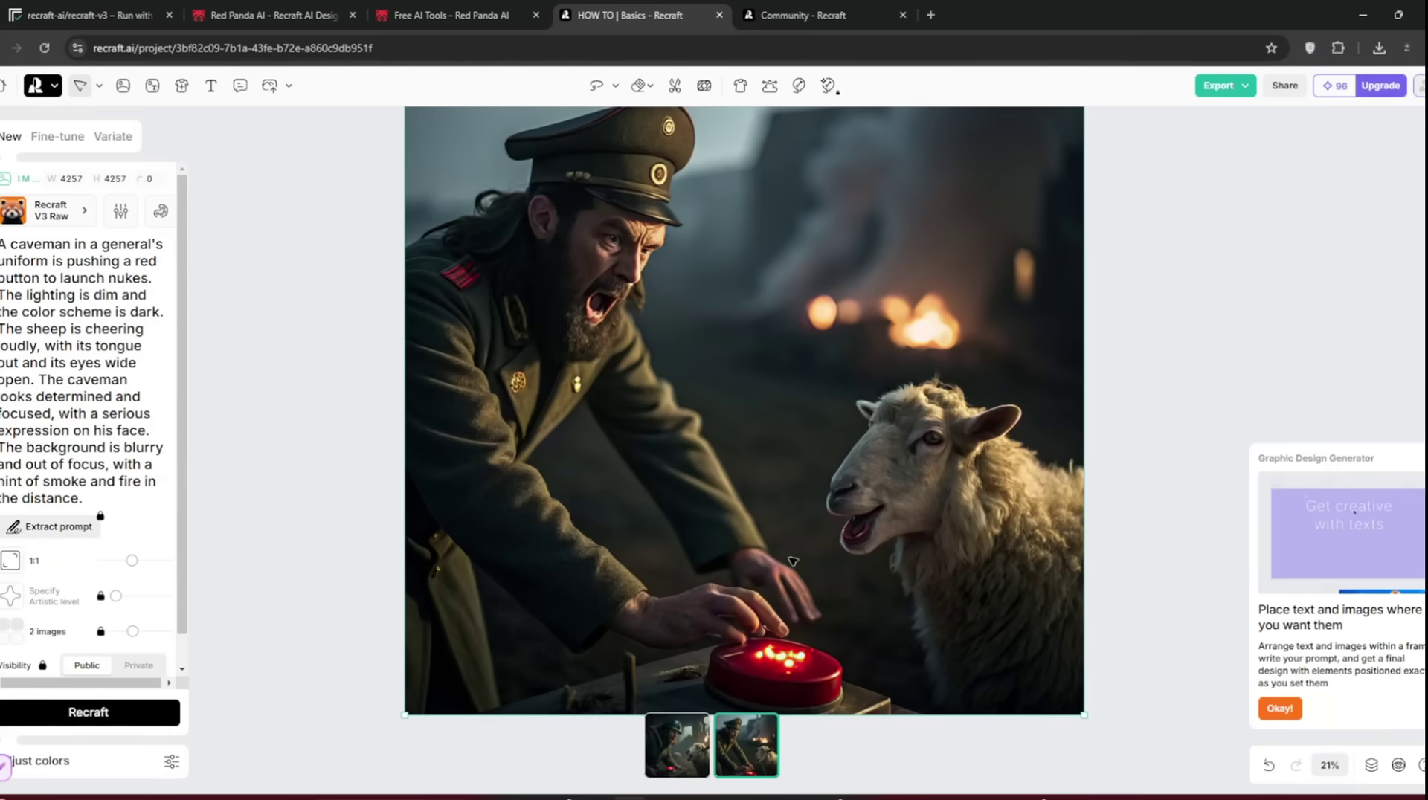
- Filter the community gallery to Photorealism and copy the boy-eating-chips image's prompt
left_click(803, 15)
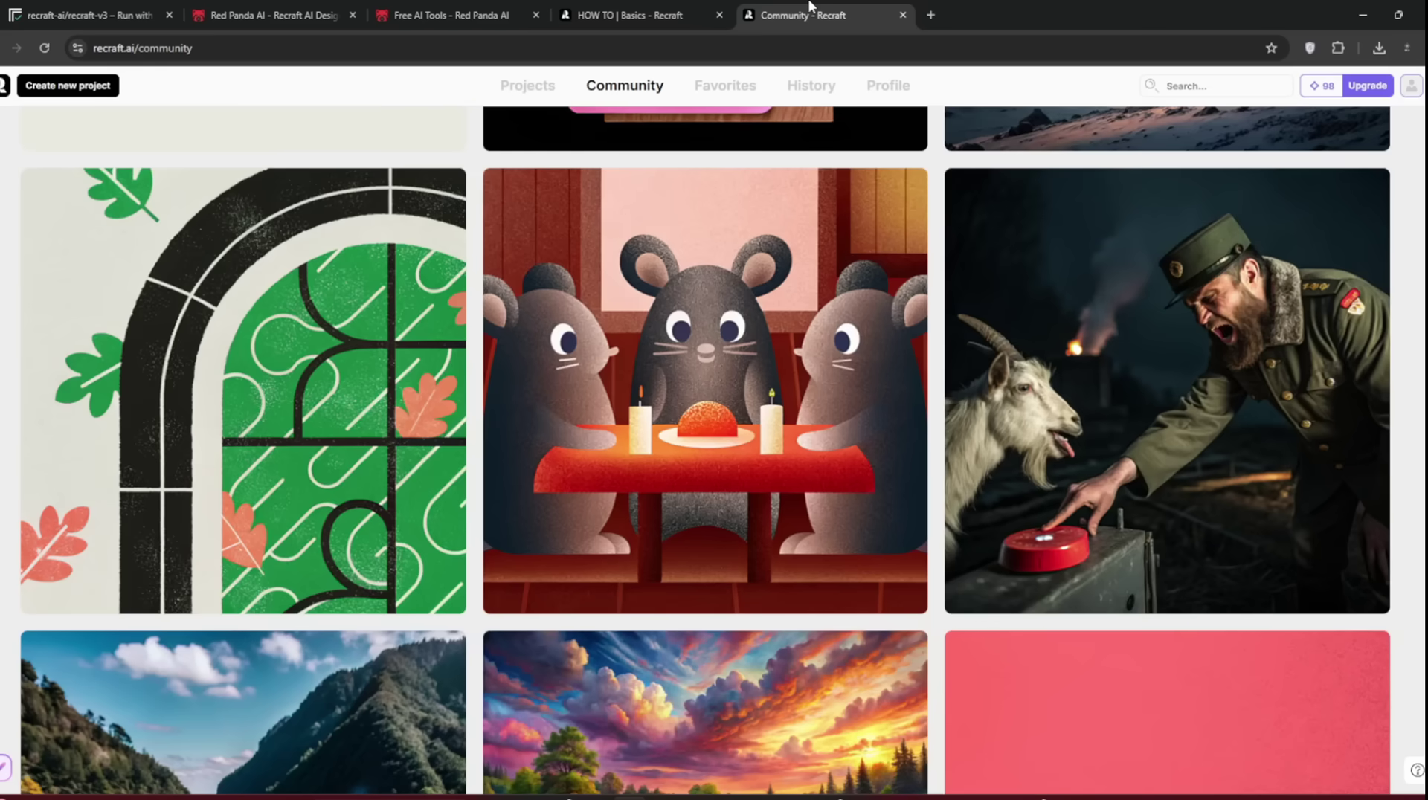
scroll(578, 262, "down", 10)
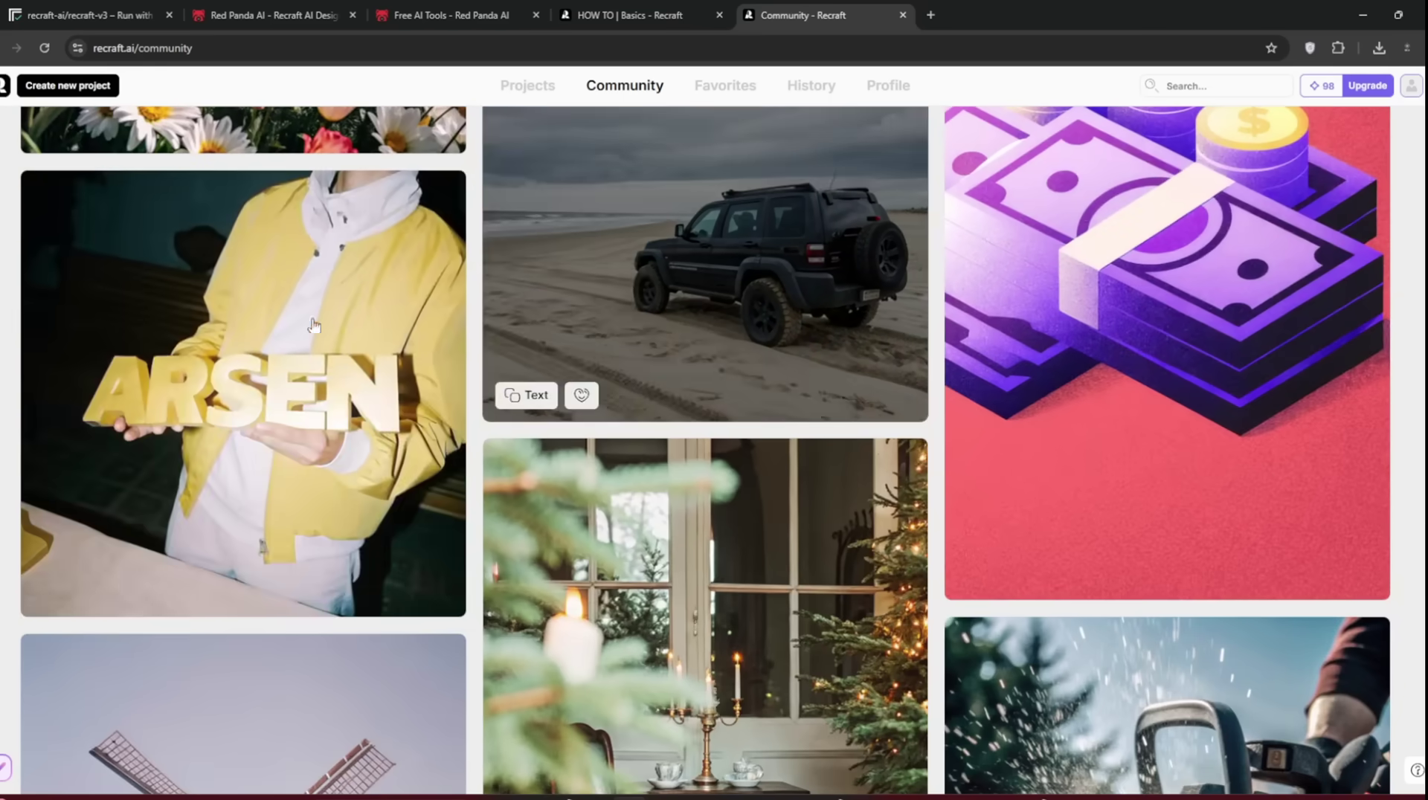
mouse_move(275, 280)
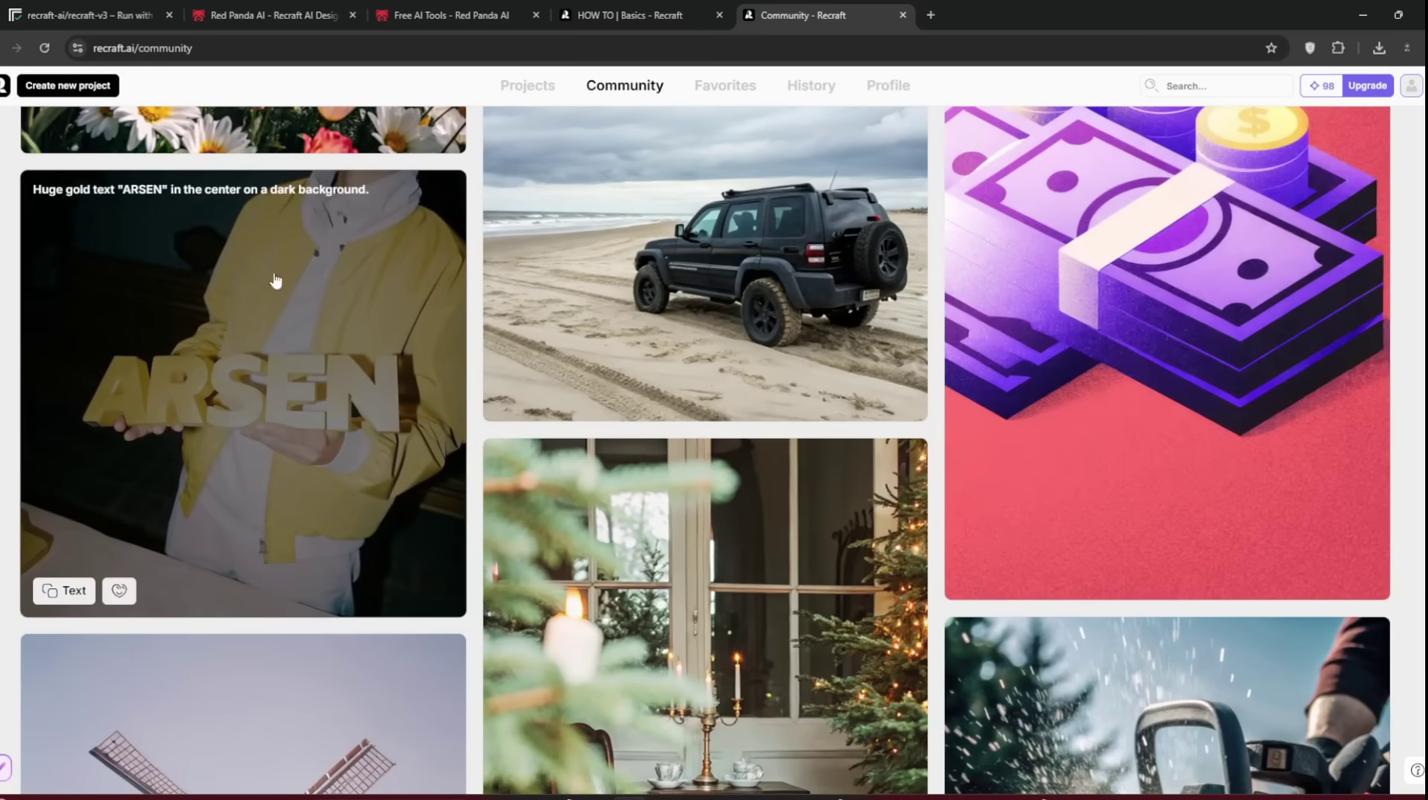
scroll(359, 331, "down", 5)
scroll(511, 620, "up", 15)
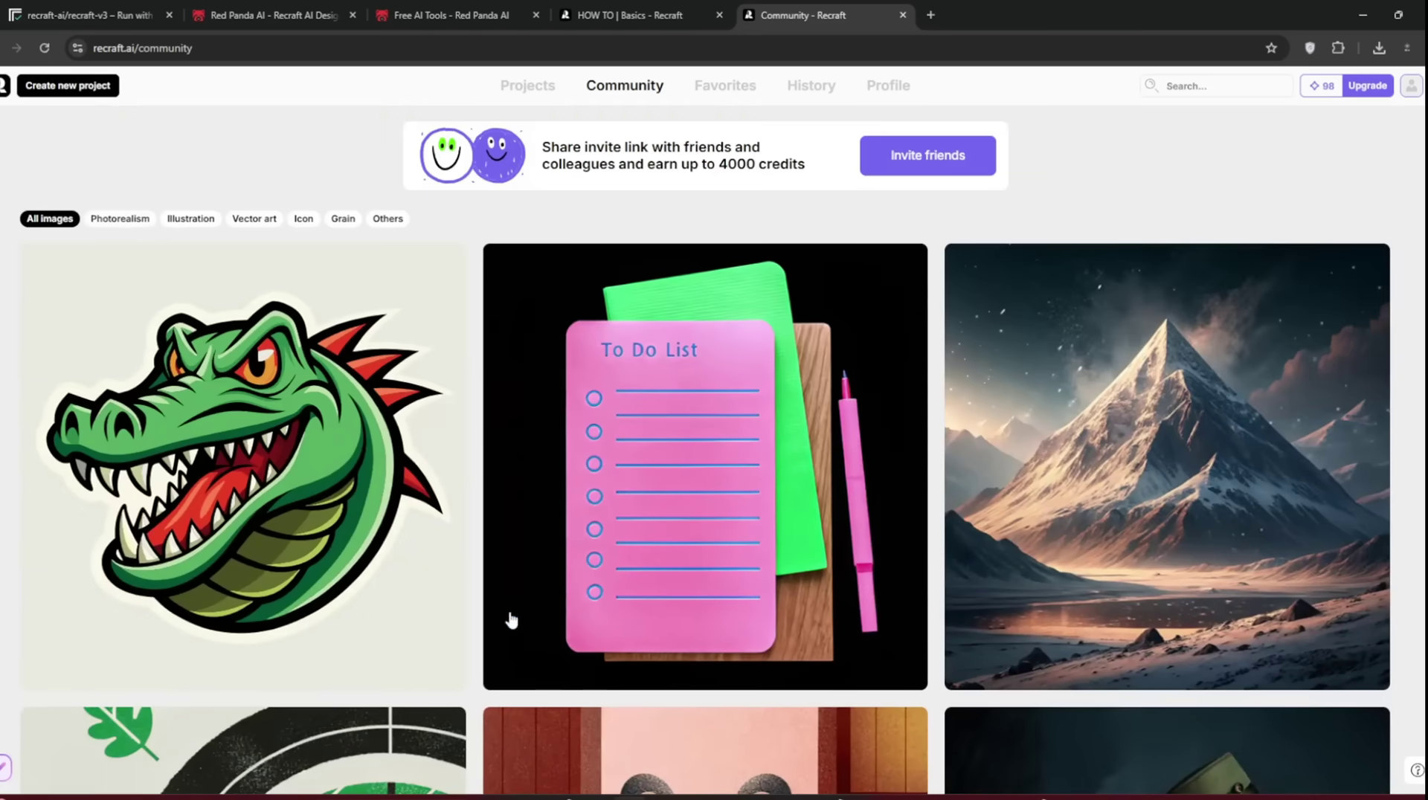
left_click(123, 219)
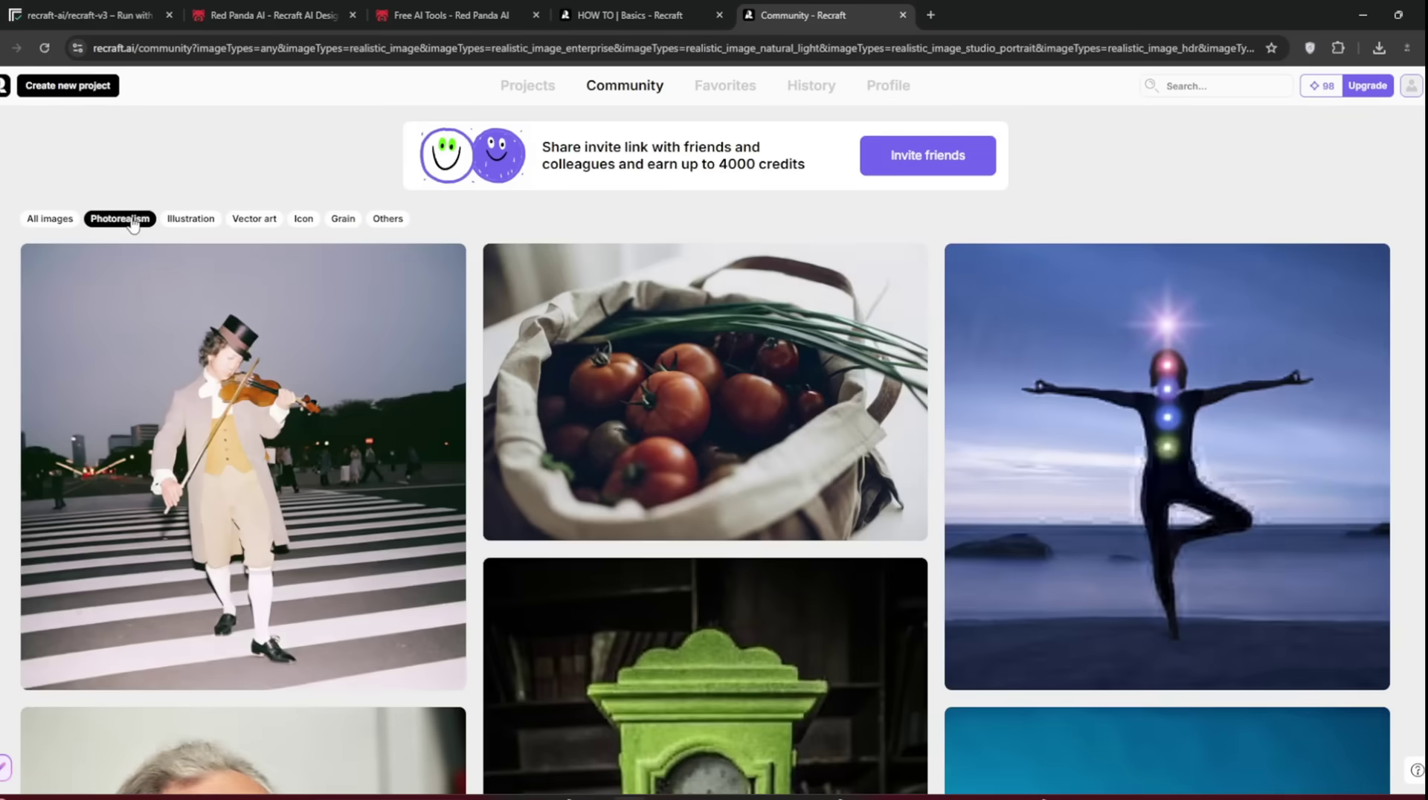
scroll(241, 291, "down", 3)
scroll(240, 291, "down", 15)
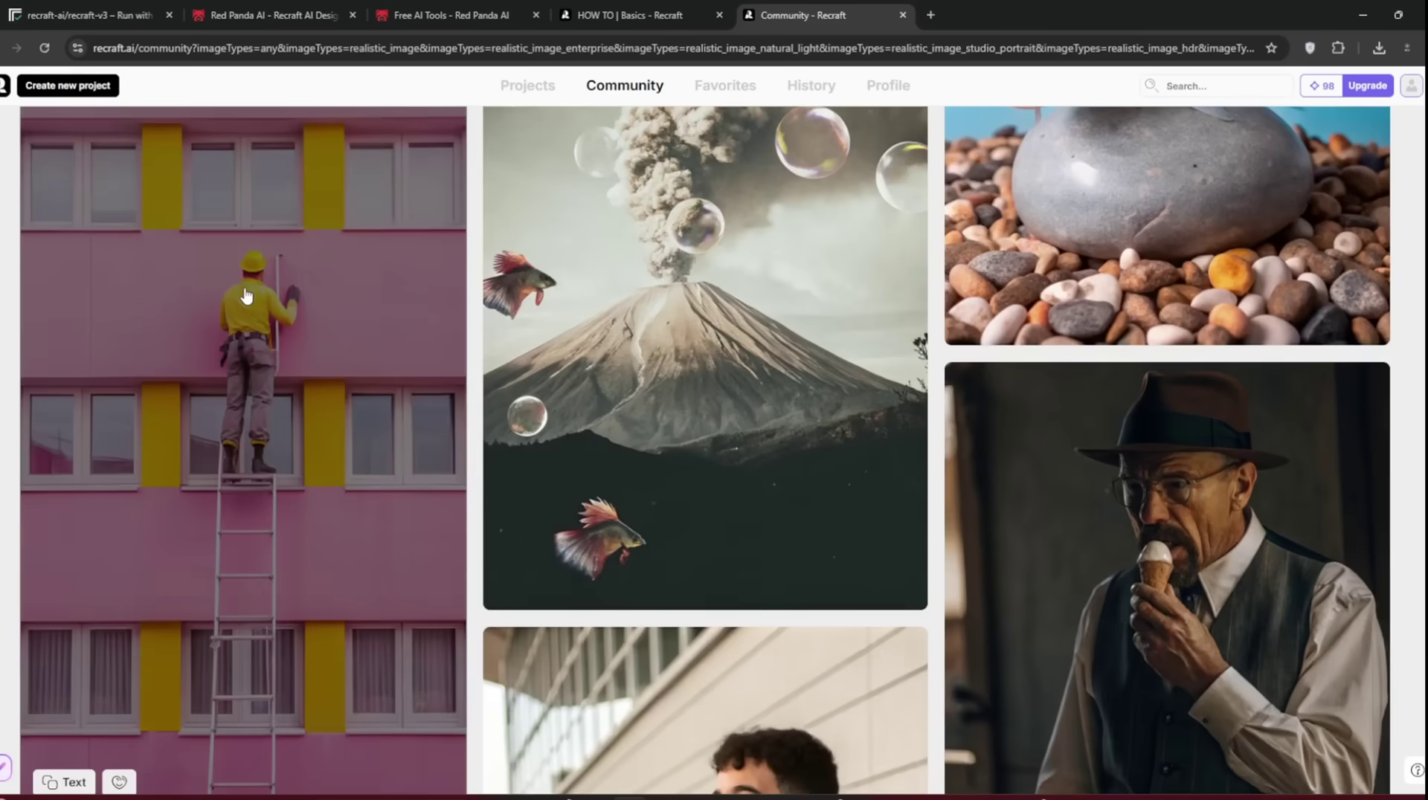
scroll(247, 296, "down", 7)
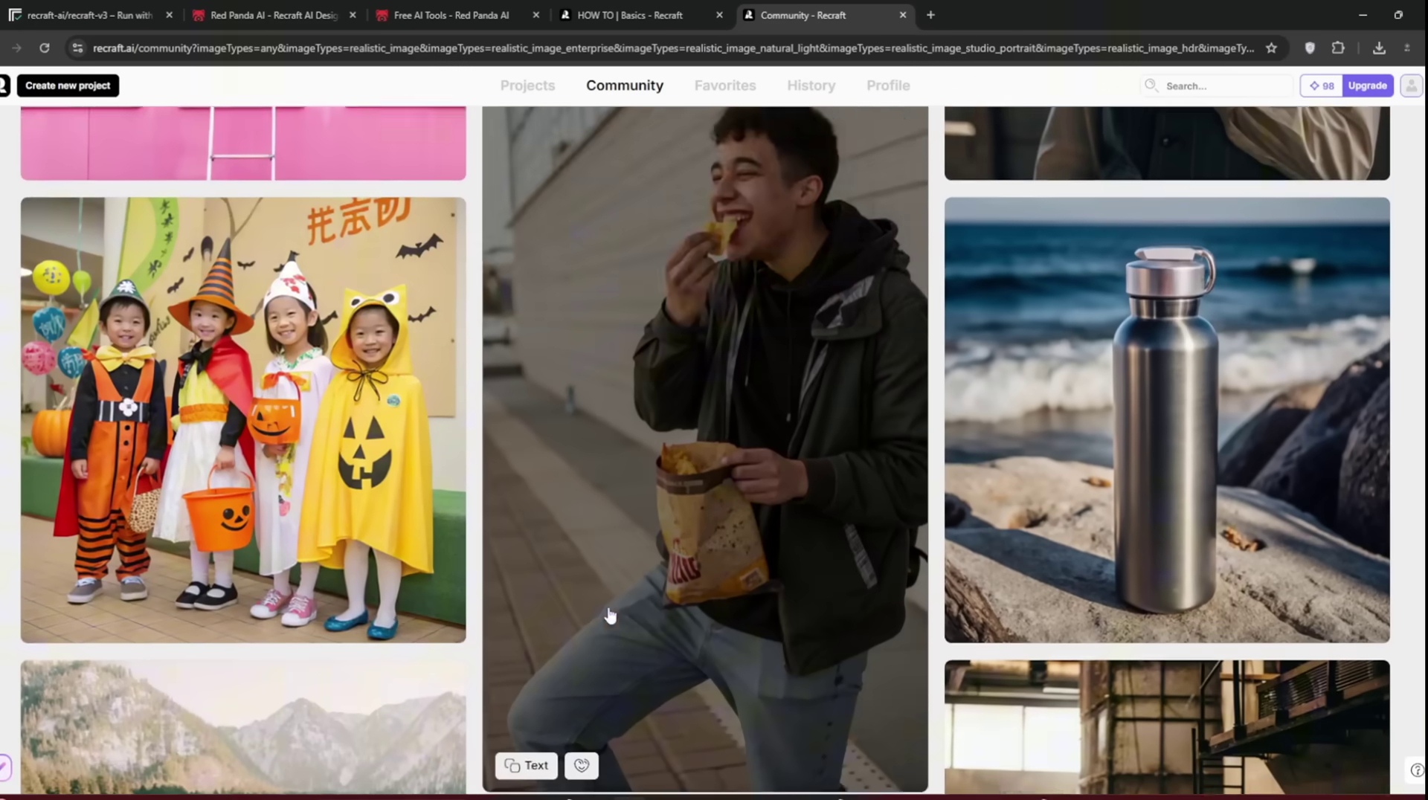
left_click(538, 546)
- Replace the caveman prompt with the copied Spanish prompt and generate the new image
left_click(632, 15)
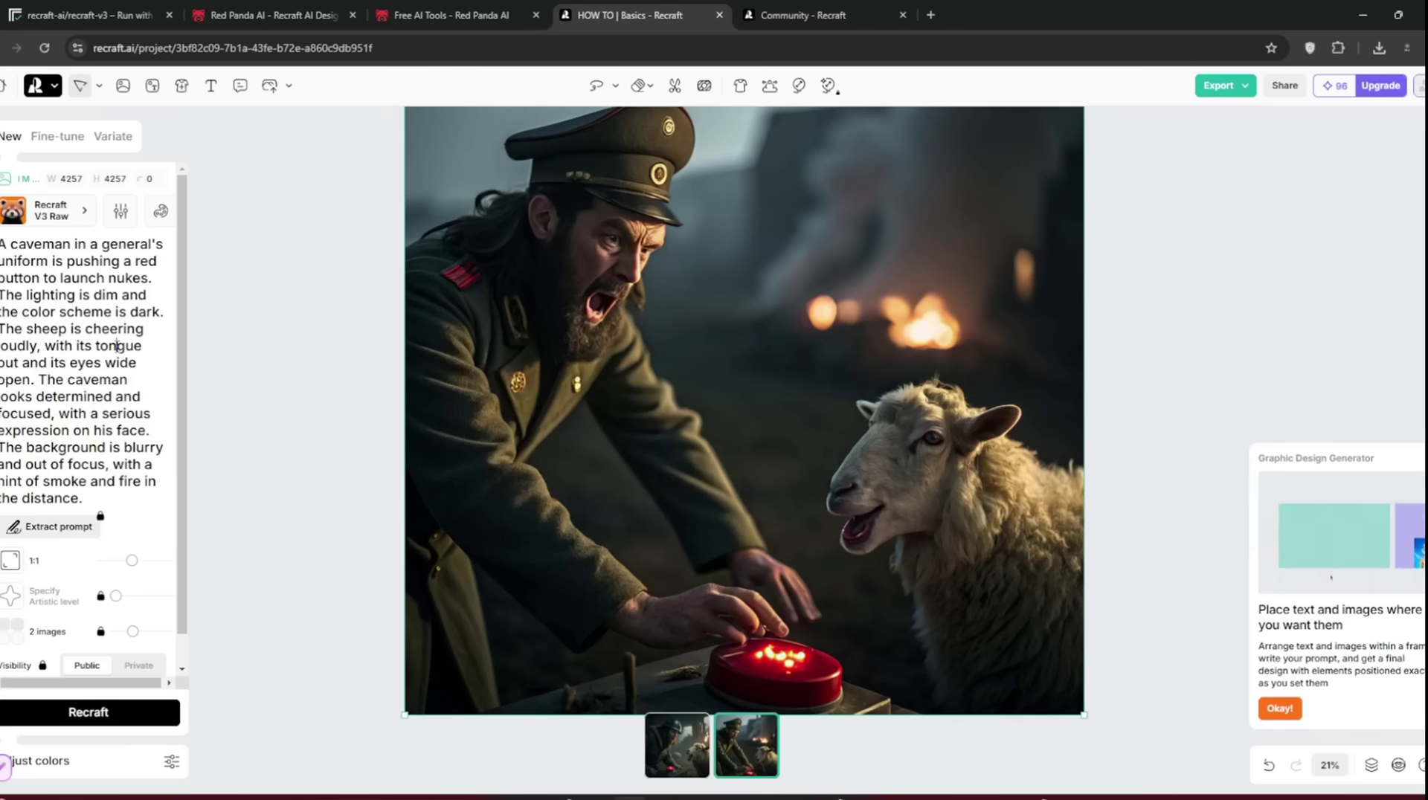
key("BackSpace")
key("ctrl+v")
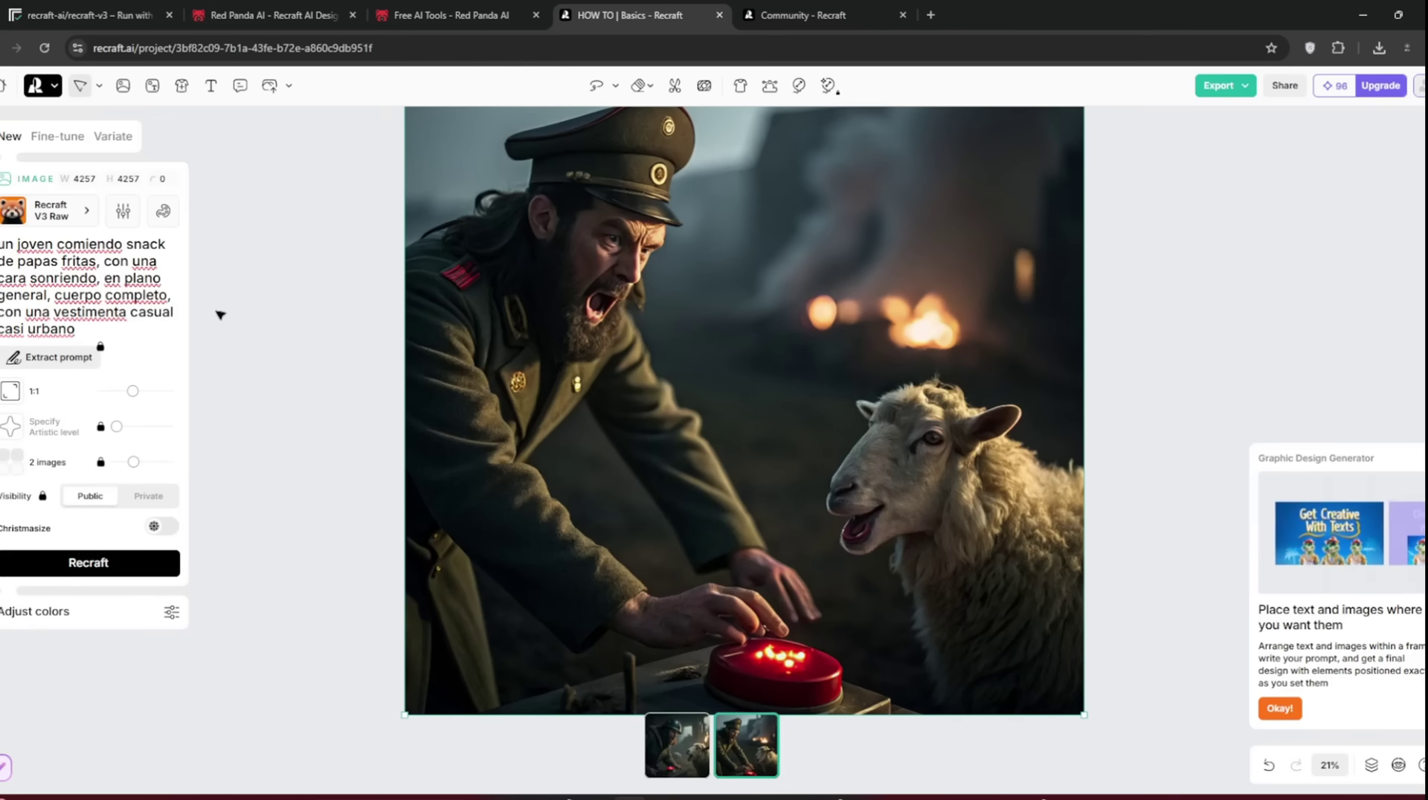
left_click(105, 565)
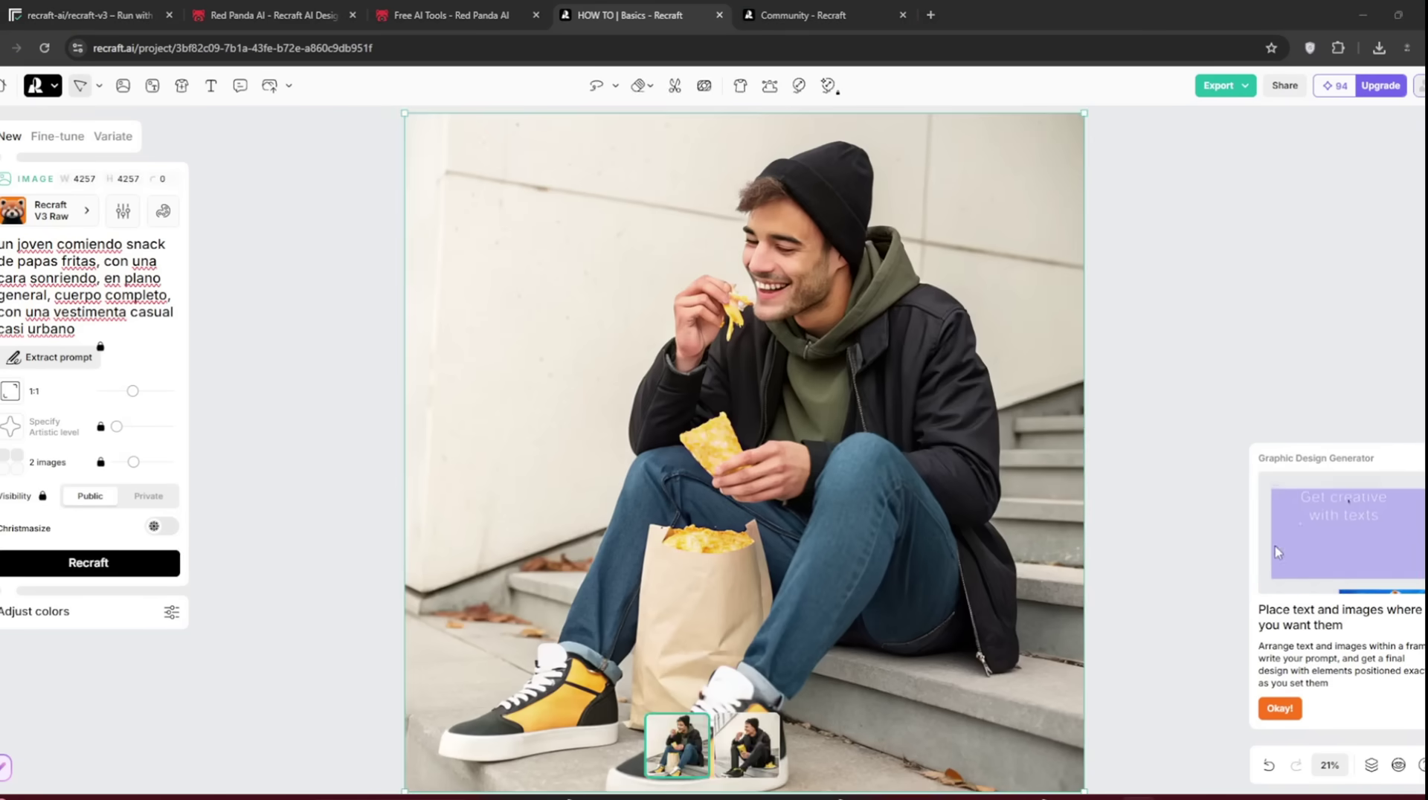
left_click(1291, 415)
left_click(894, 400)
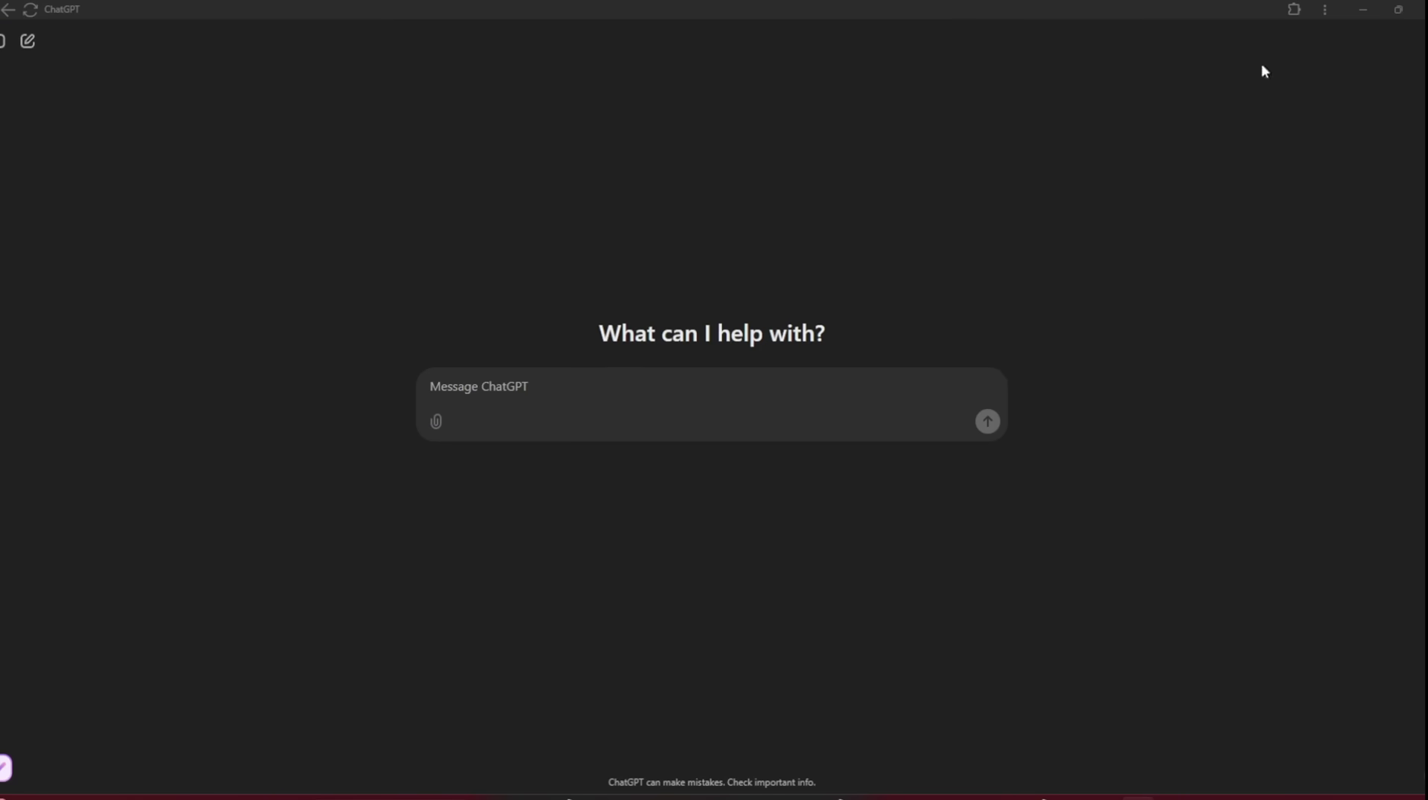
- Ask ChatGPT for a ~450-character prompt of a punk curly-haired 24-year-old woman standing in her bedroom, and copy it
left_click(1150, 31)
type("generate a")
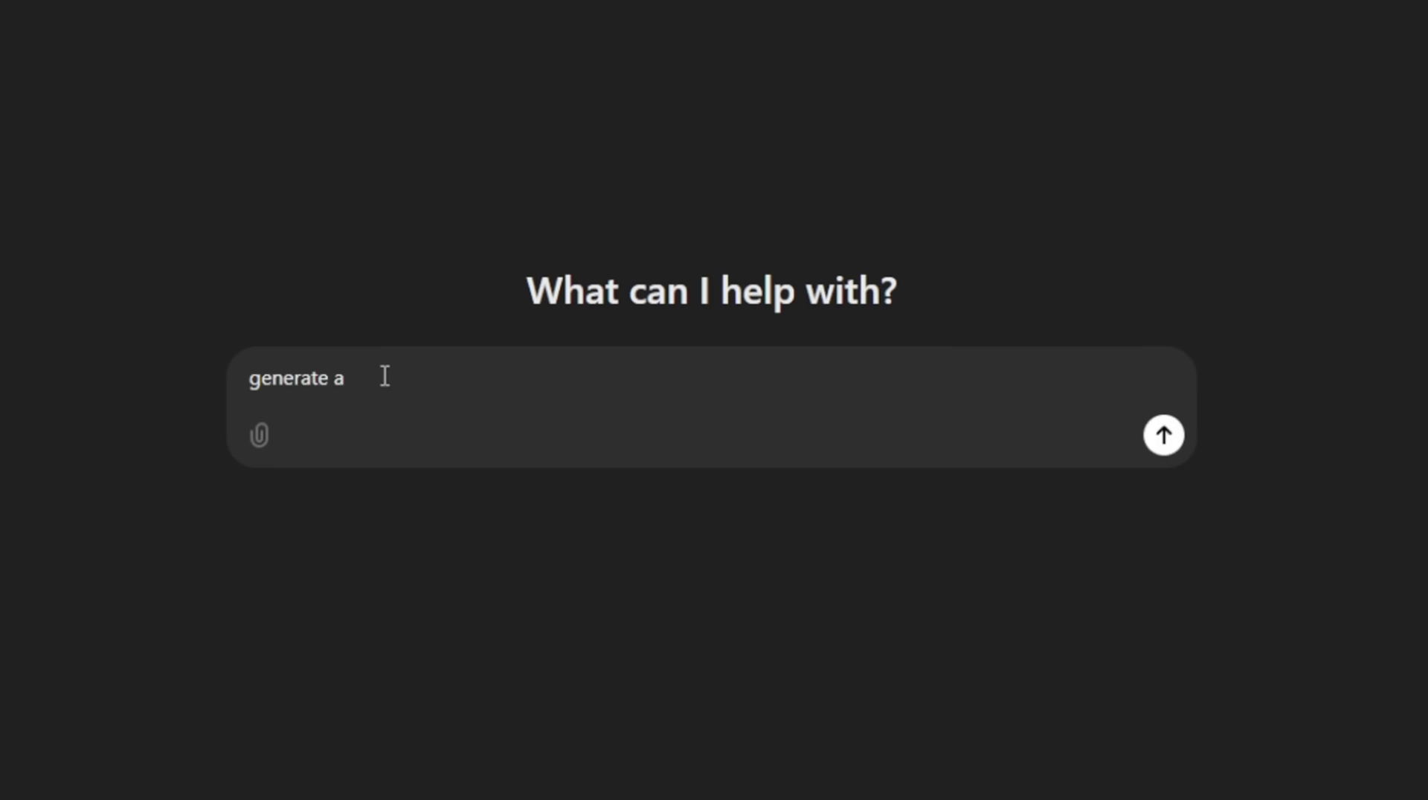
type(" well detailed prompt to make a 24 year old woman with punk curly hair staing in her bed room")
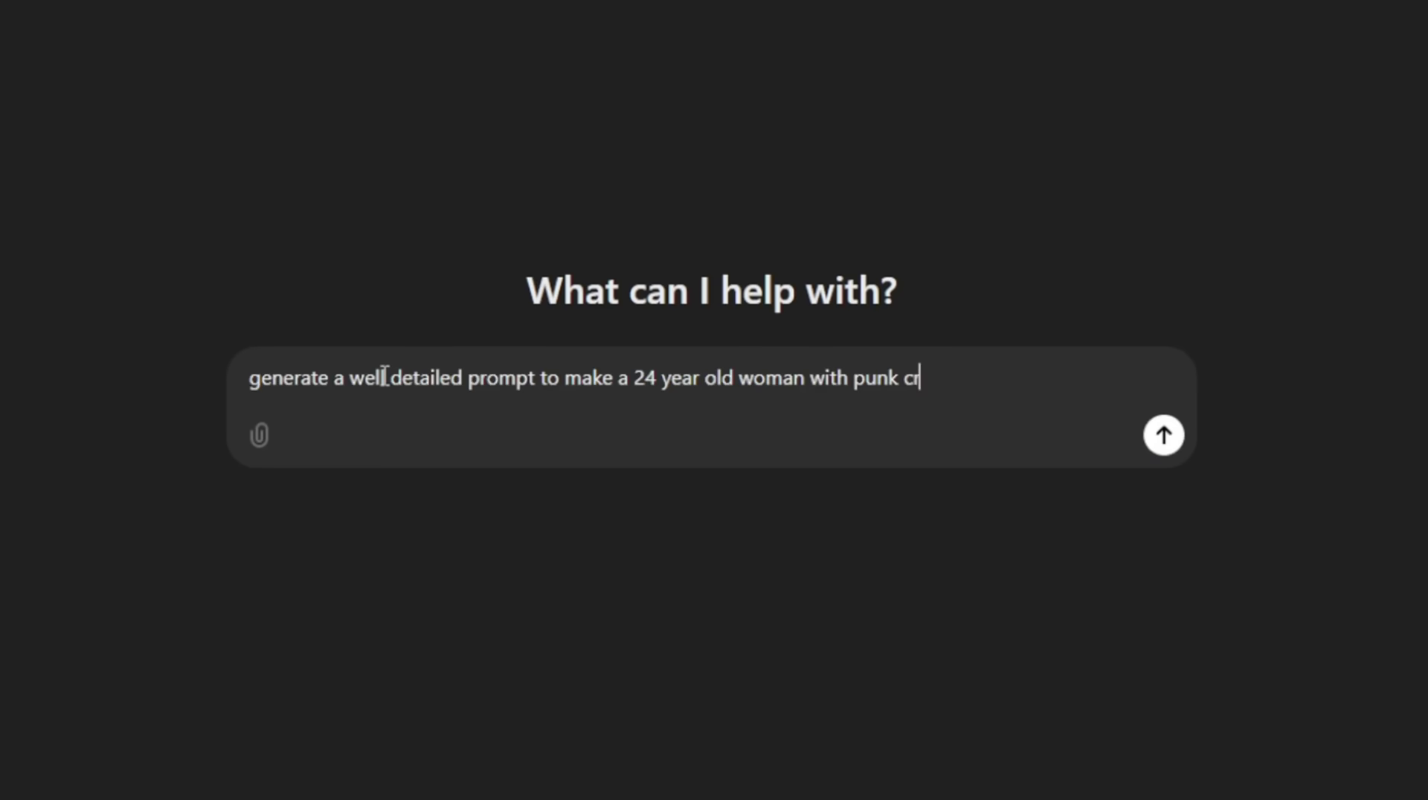
type(" in the afternoon")
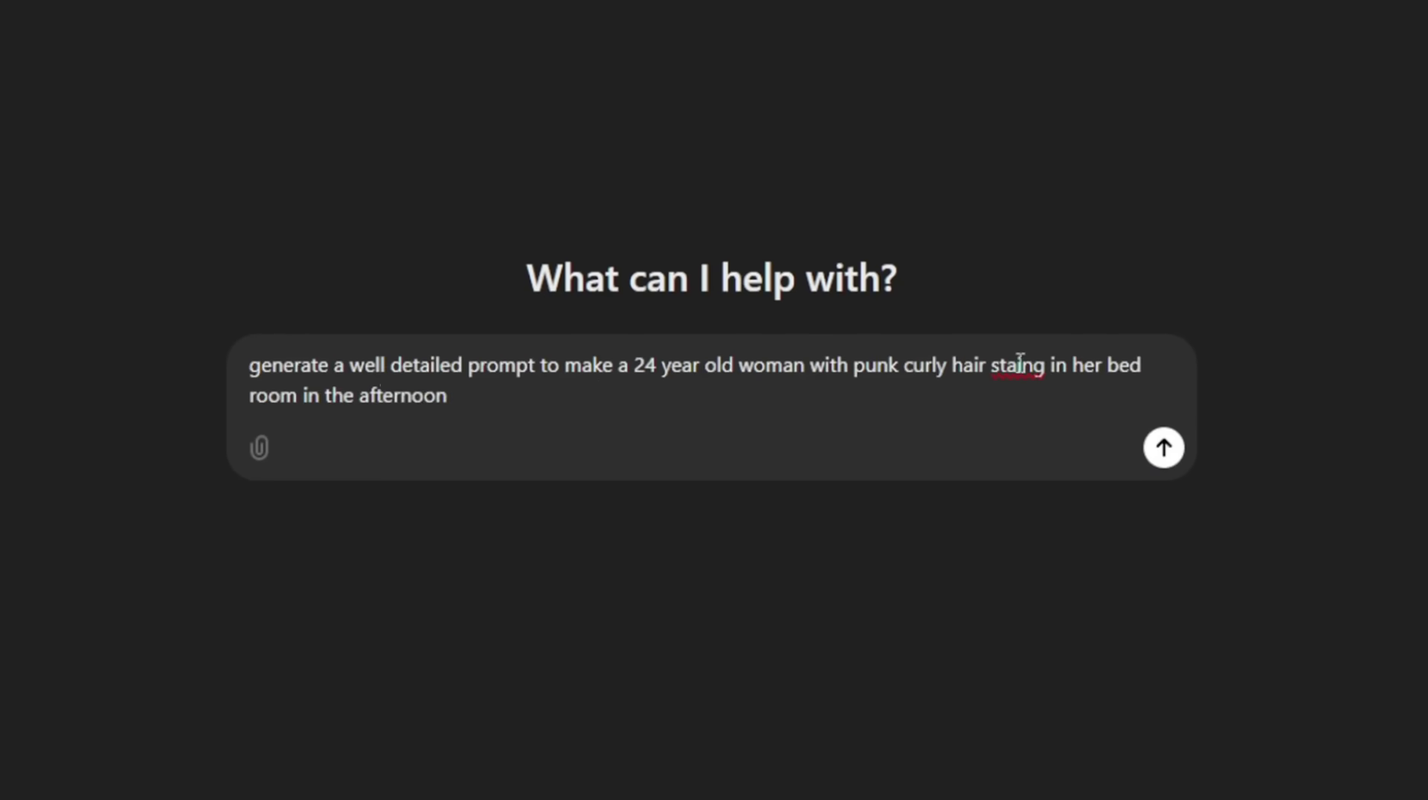
left_click(1018, 365)
type("nd")
key("ctrl+End")
type(". in about 450 chars")
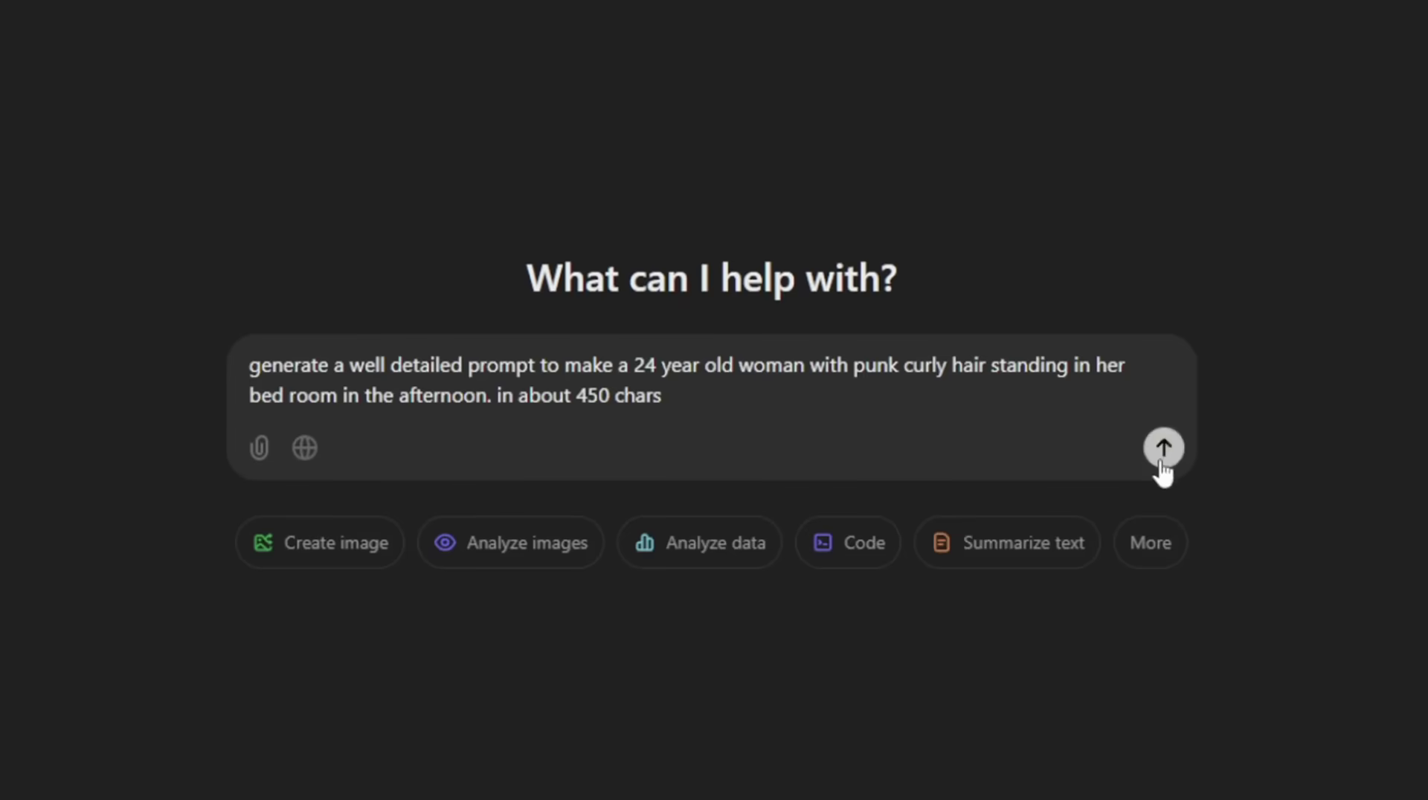
left_click(1164, 448)
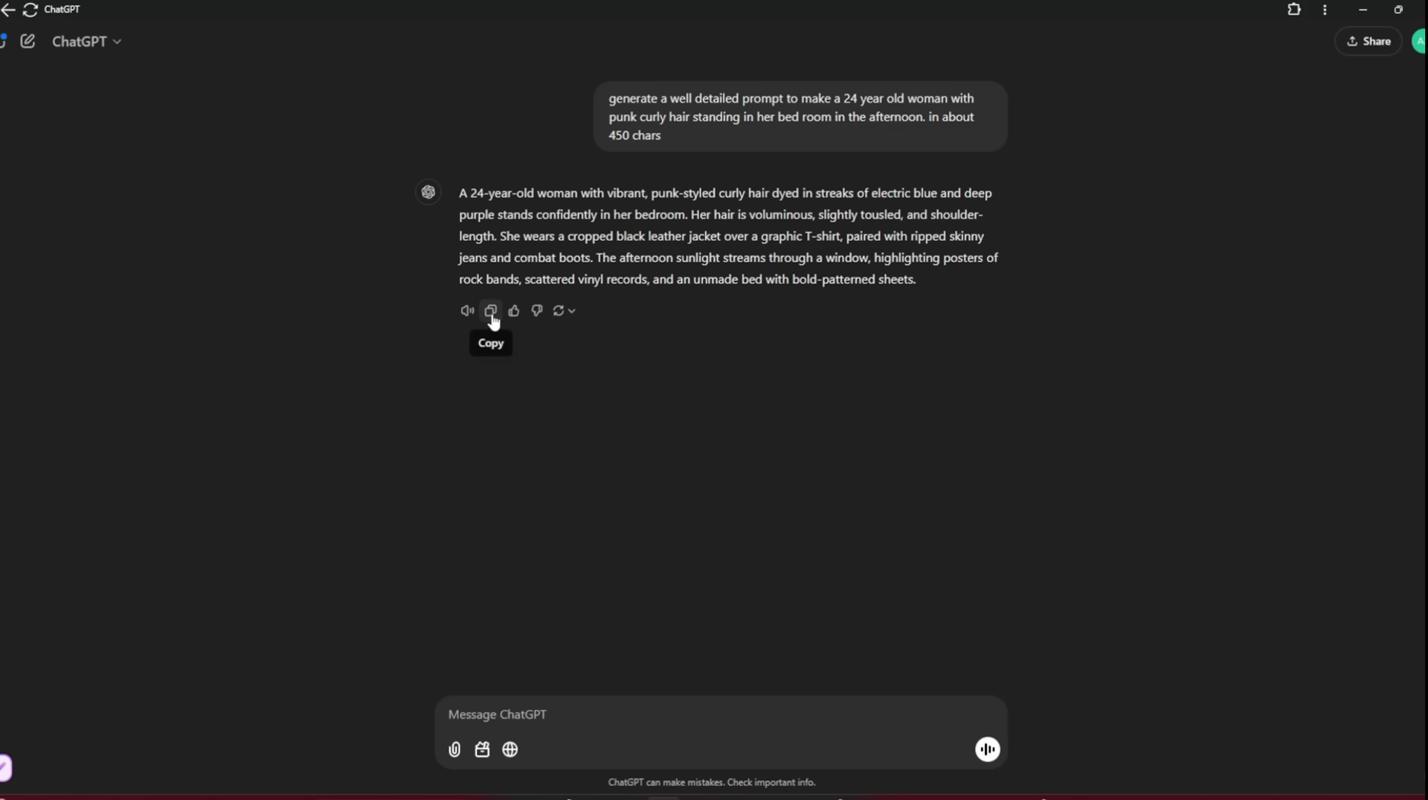
left_click(349, 254)
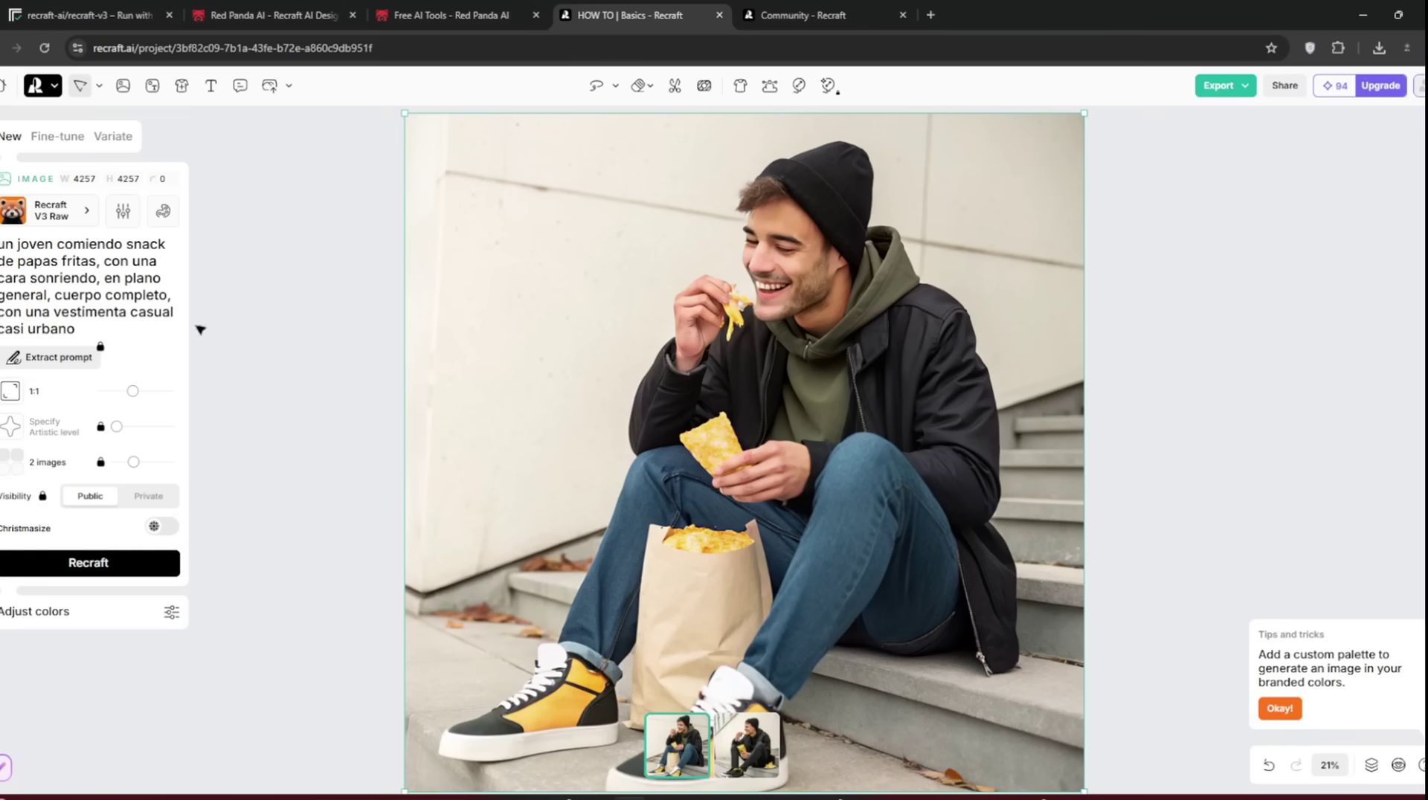
- Replace the Spanish prompt with ChatGPT's woman prompt, appending 'grainy, snapchat chat camera, iphone camera'
key("ctrl+a")
key("BackSpace")
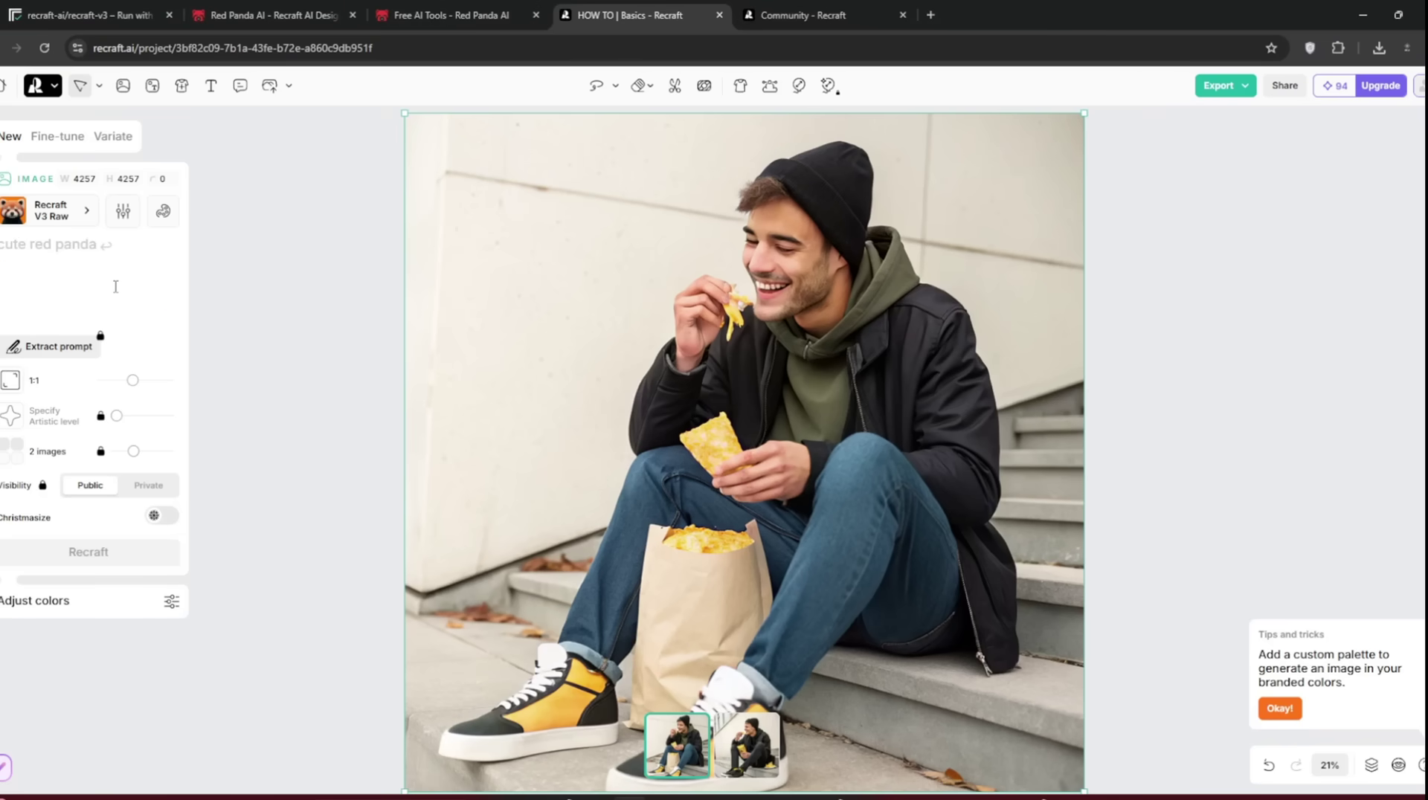
key("ctrl+v")
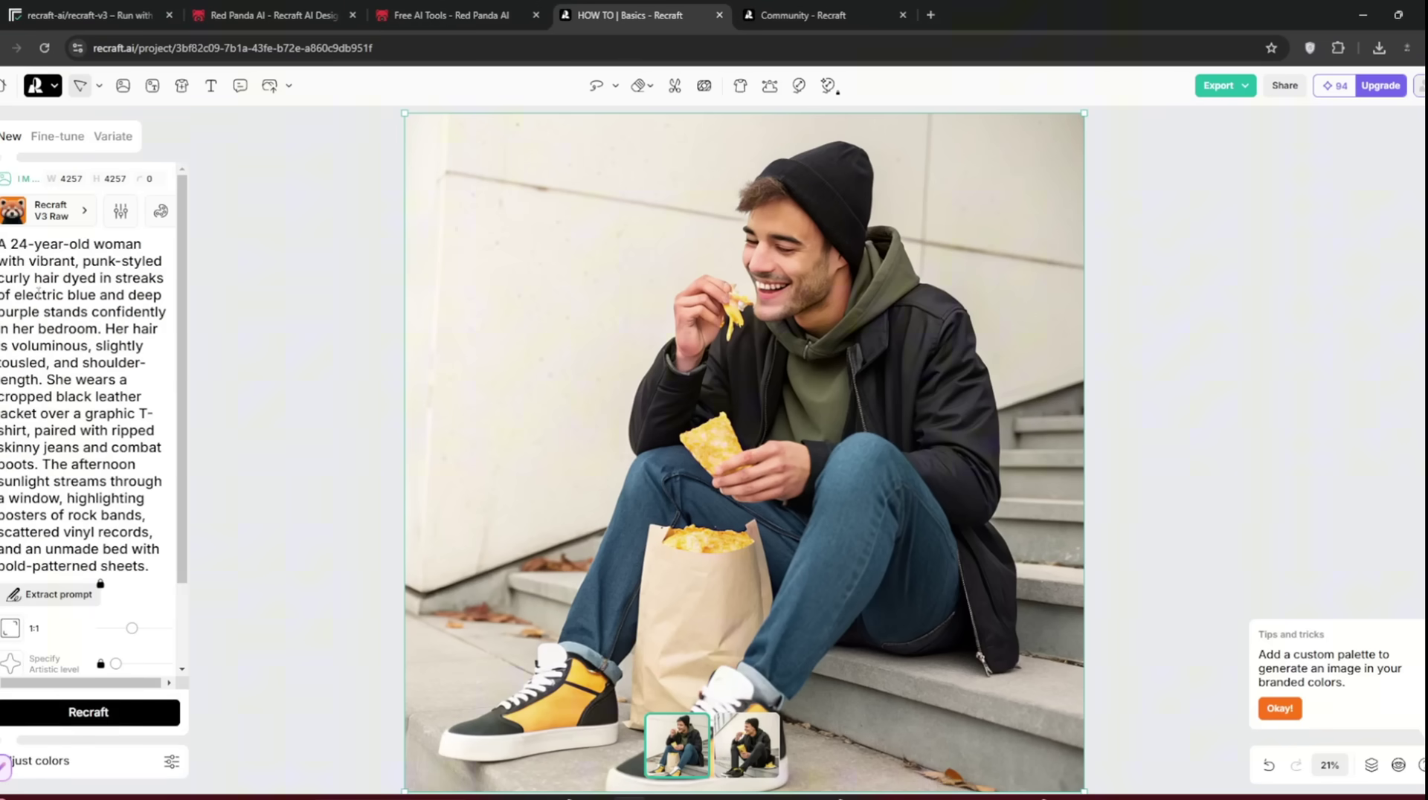
left_click(120, 212)
left_click(154, 566)
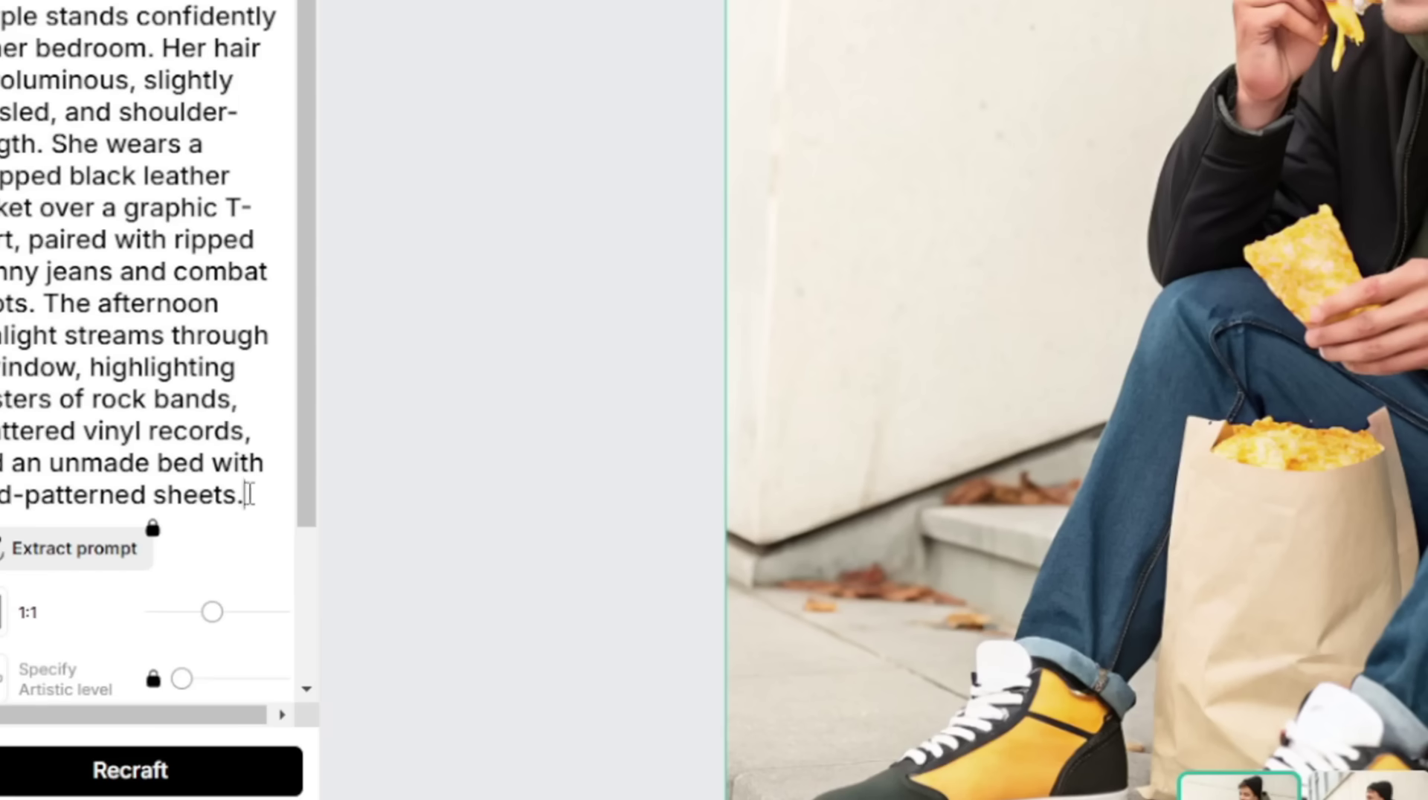
key("Return")
type("sheets. iny, snapchat ch")
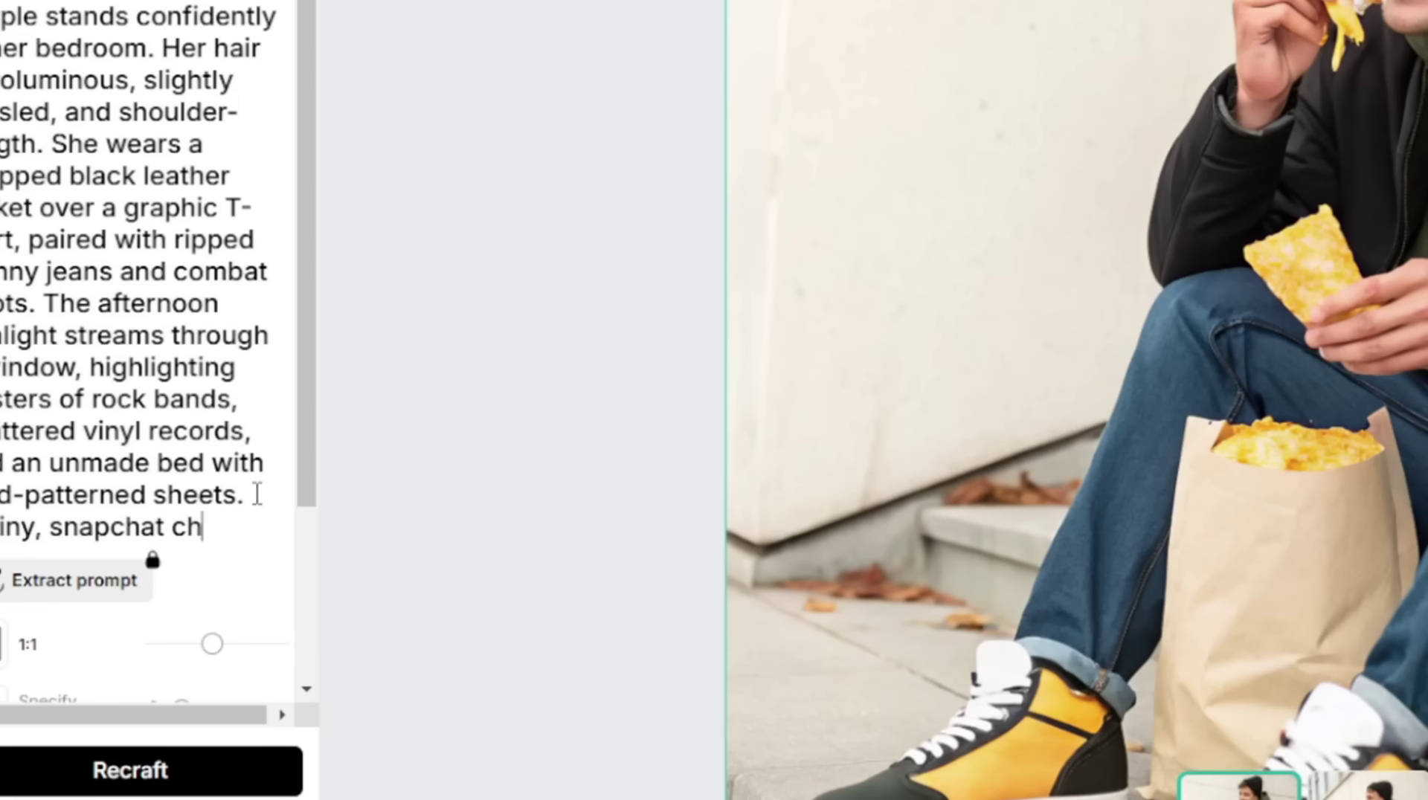
type("at nera, ")
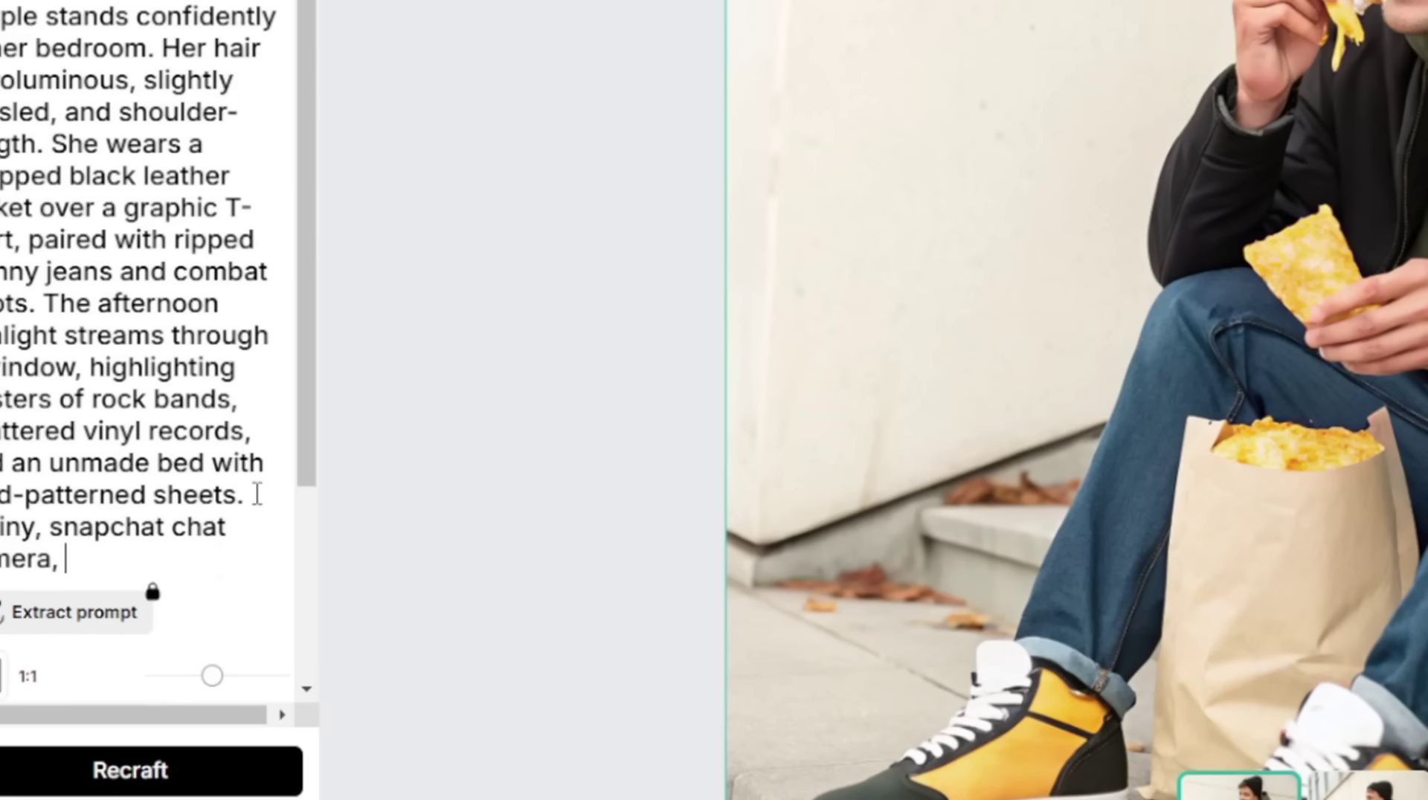
type("iphone camera")
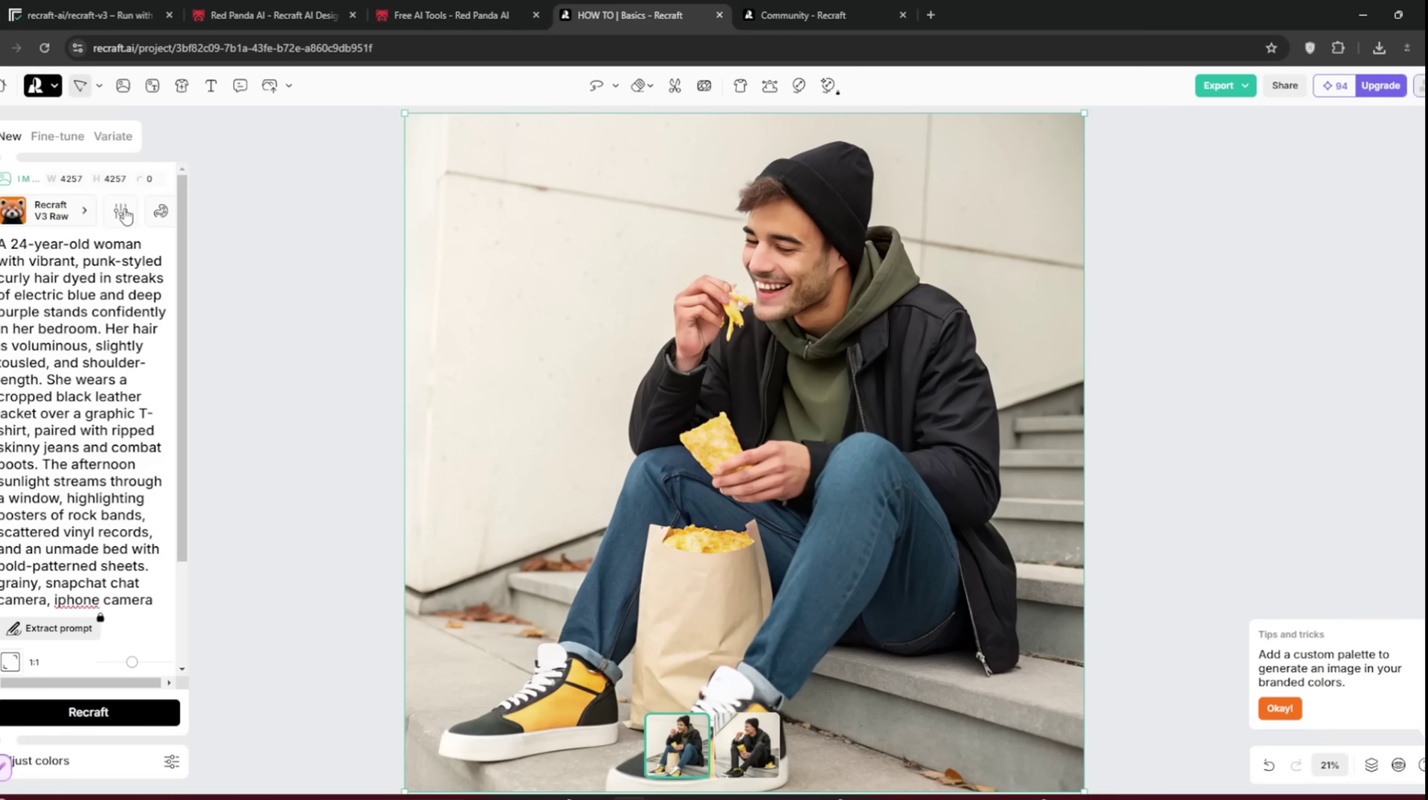
- Exclude 'plastic body, unrealistic, shiny, morphed fingers, morphed eyes' from the image
left_click(192, 0)
left_click(339, 203)
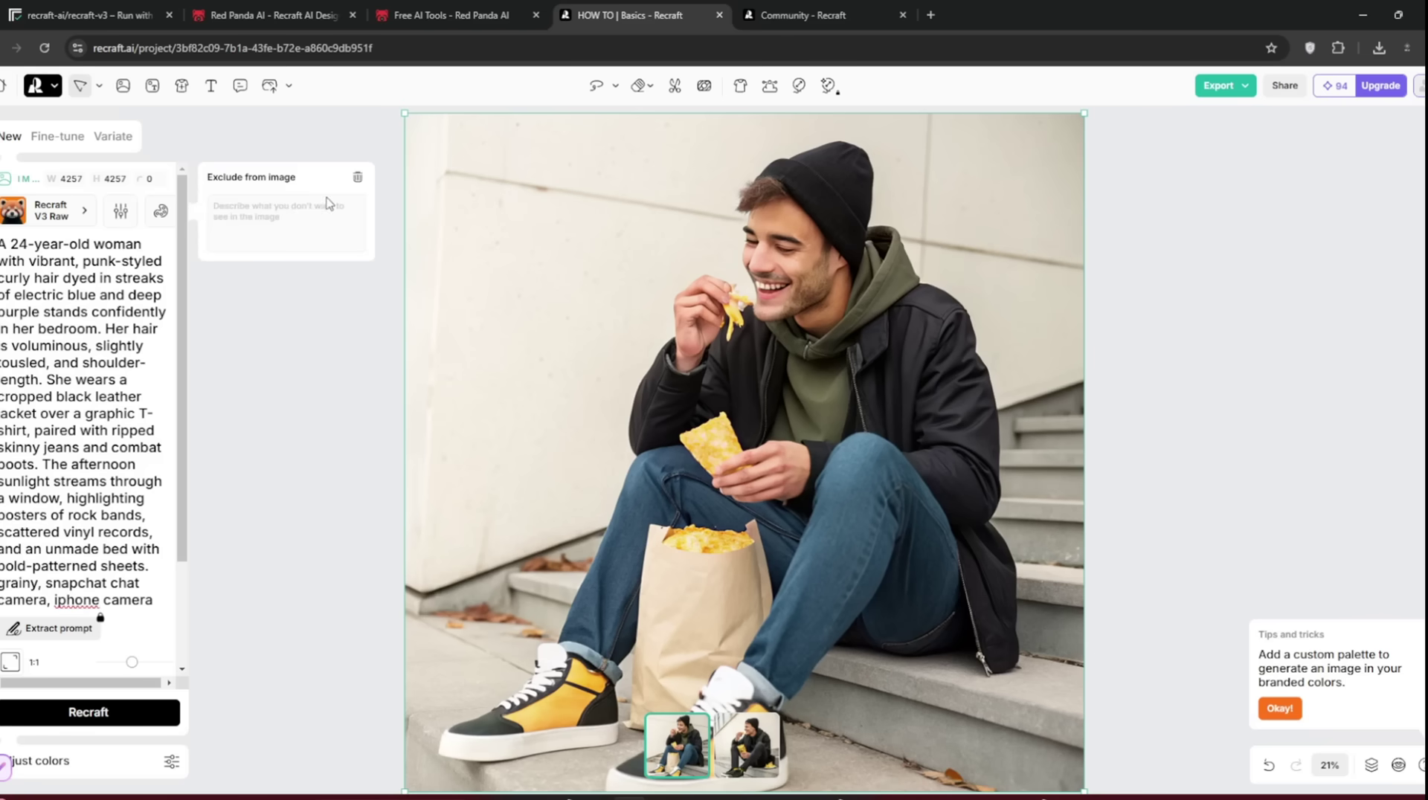
type("plastic")
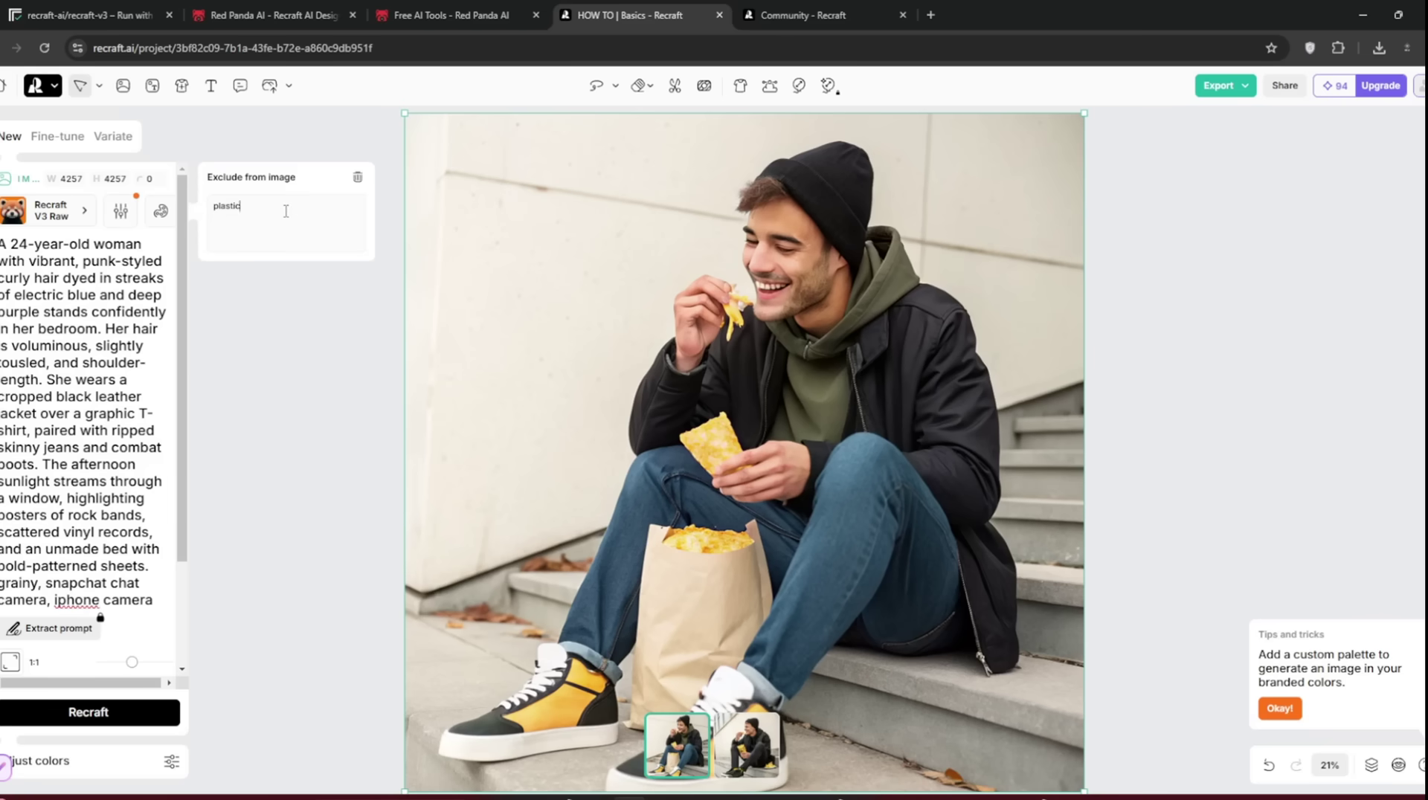
type(" body, unrealistic, shiny, morphed fingers, morhphed eyes")
key("Escape")
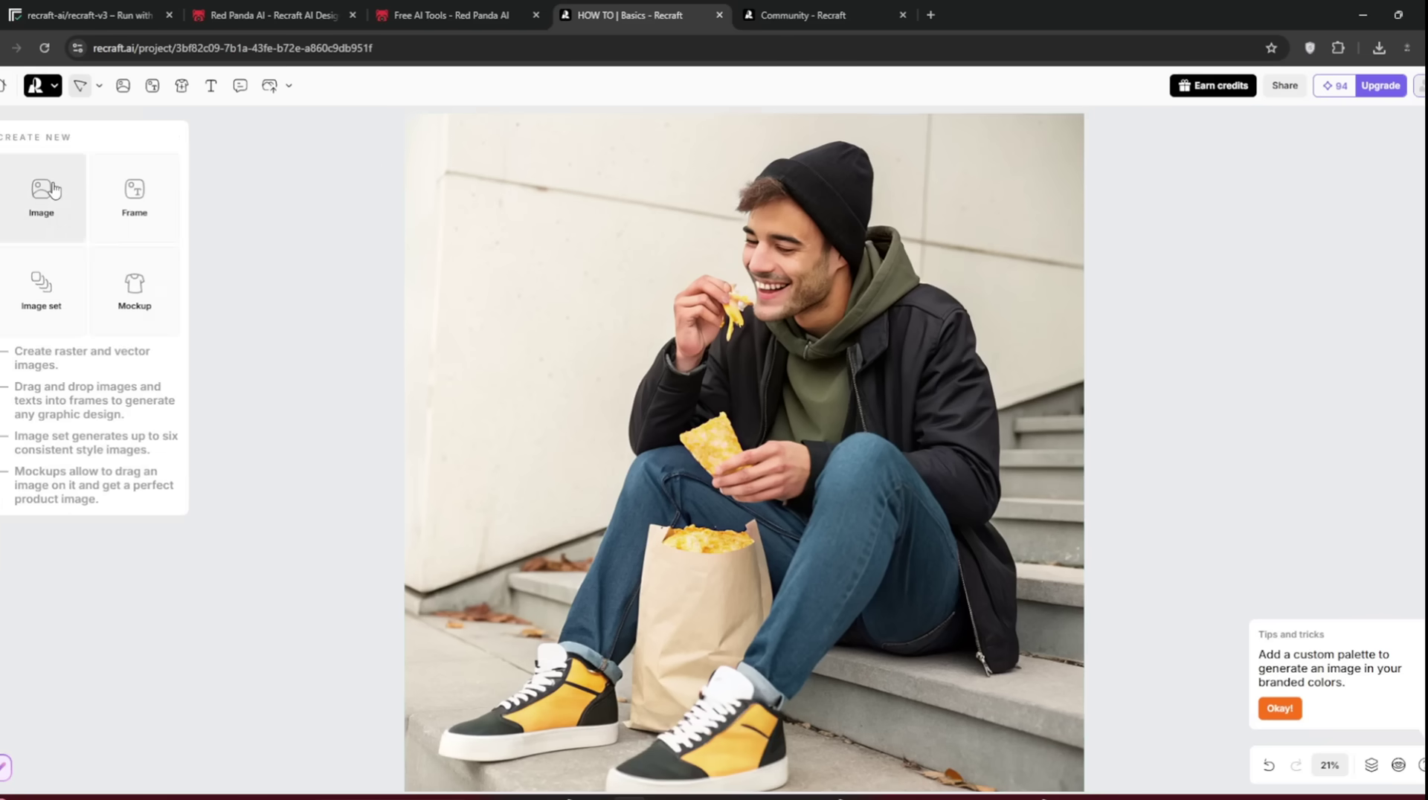
- Add a new image frame, trying 3:4, 9:16, 1:2 and 4:3 before settling on 16:9
left_click(43, 192)
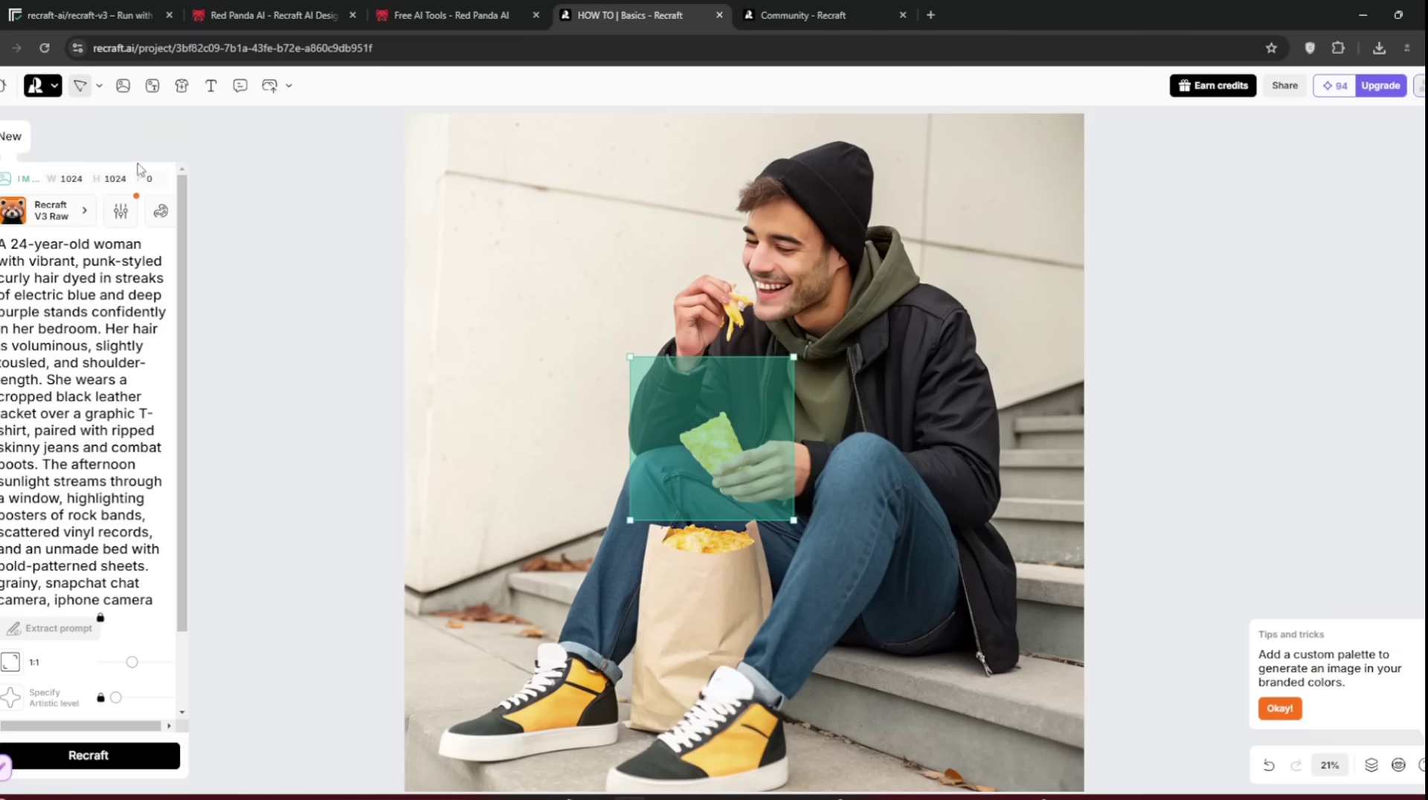
scroll(84, 500, "down", 2)
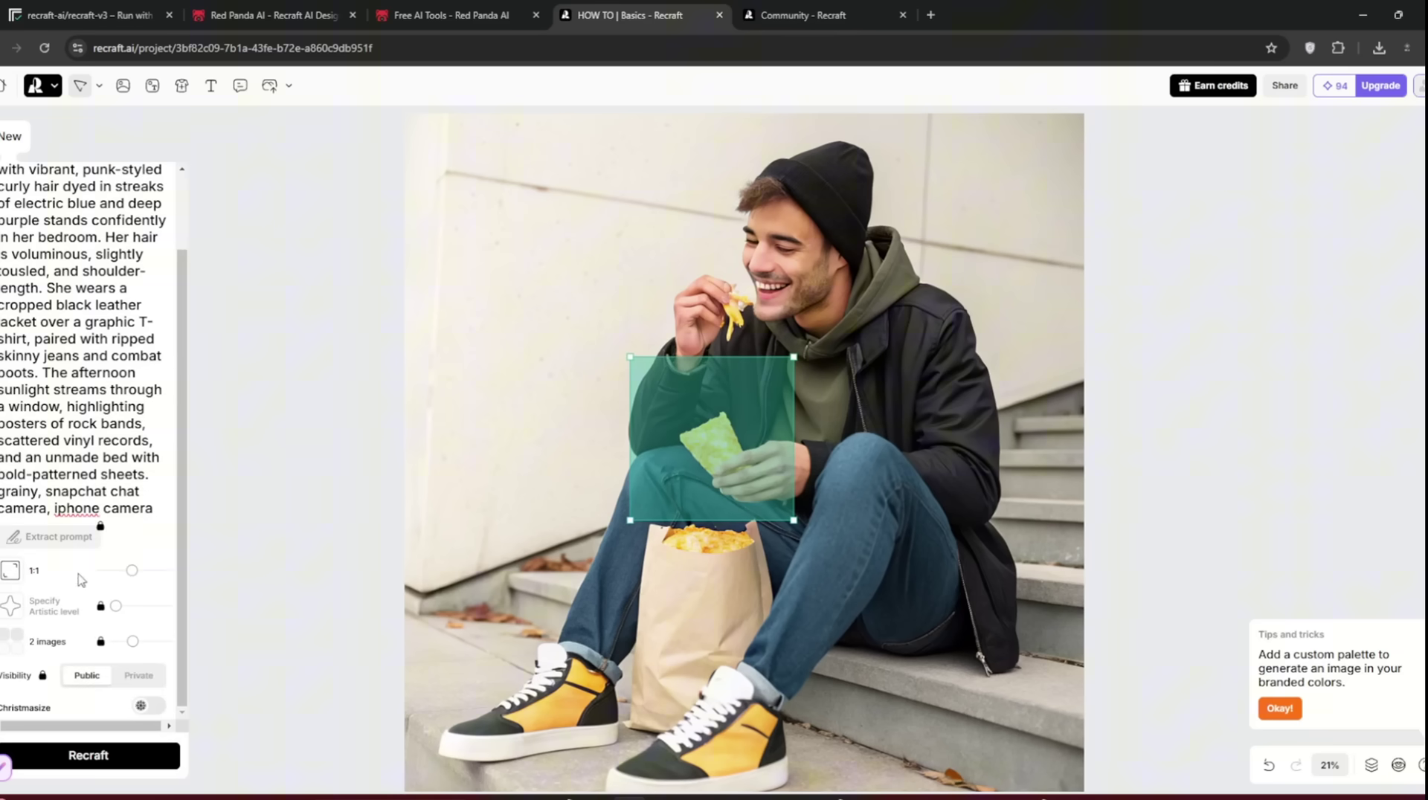
left_click(142, 571)
left_click(163, 572)
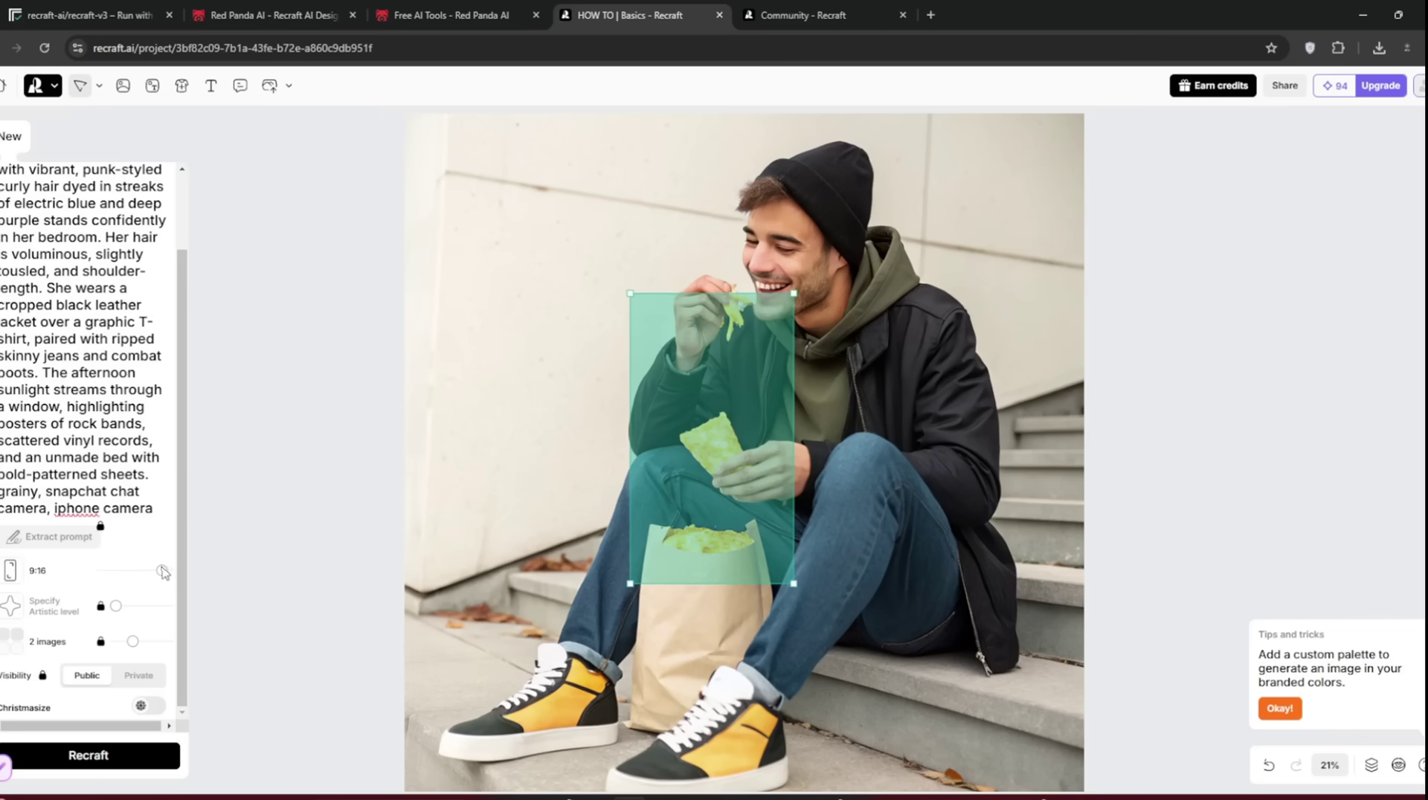
left_click(170, 571)
left_click(123, 571)
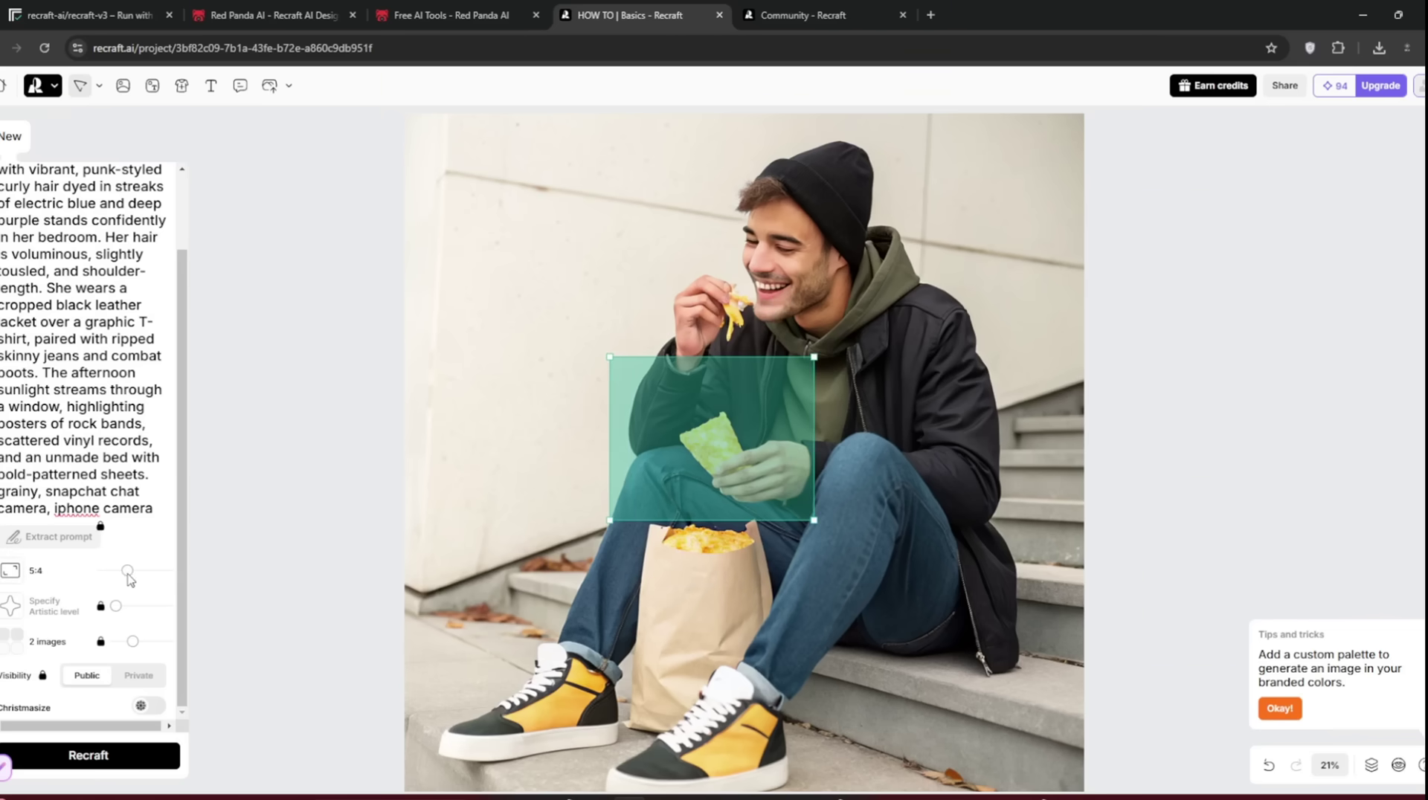
left_click_drag(122, 576, 108, 577)
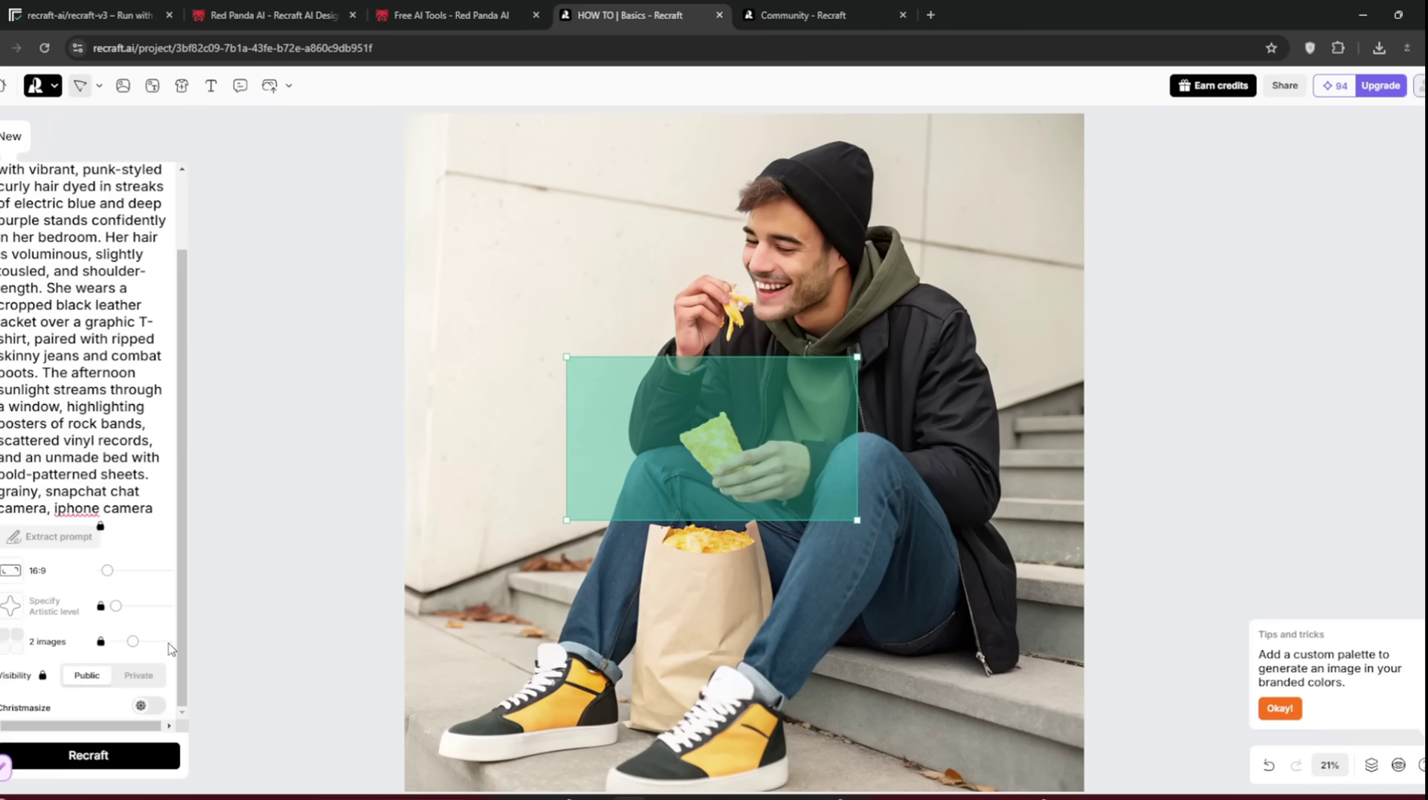
- Generate the 16:9 punk woman image, delete the man-eating-chips photo, then enlarge and reposition the new image
left_click(105, 760)
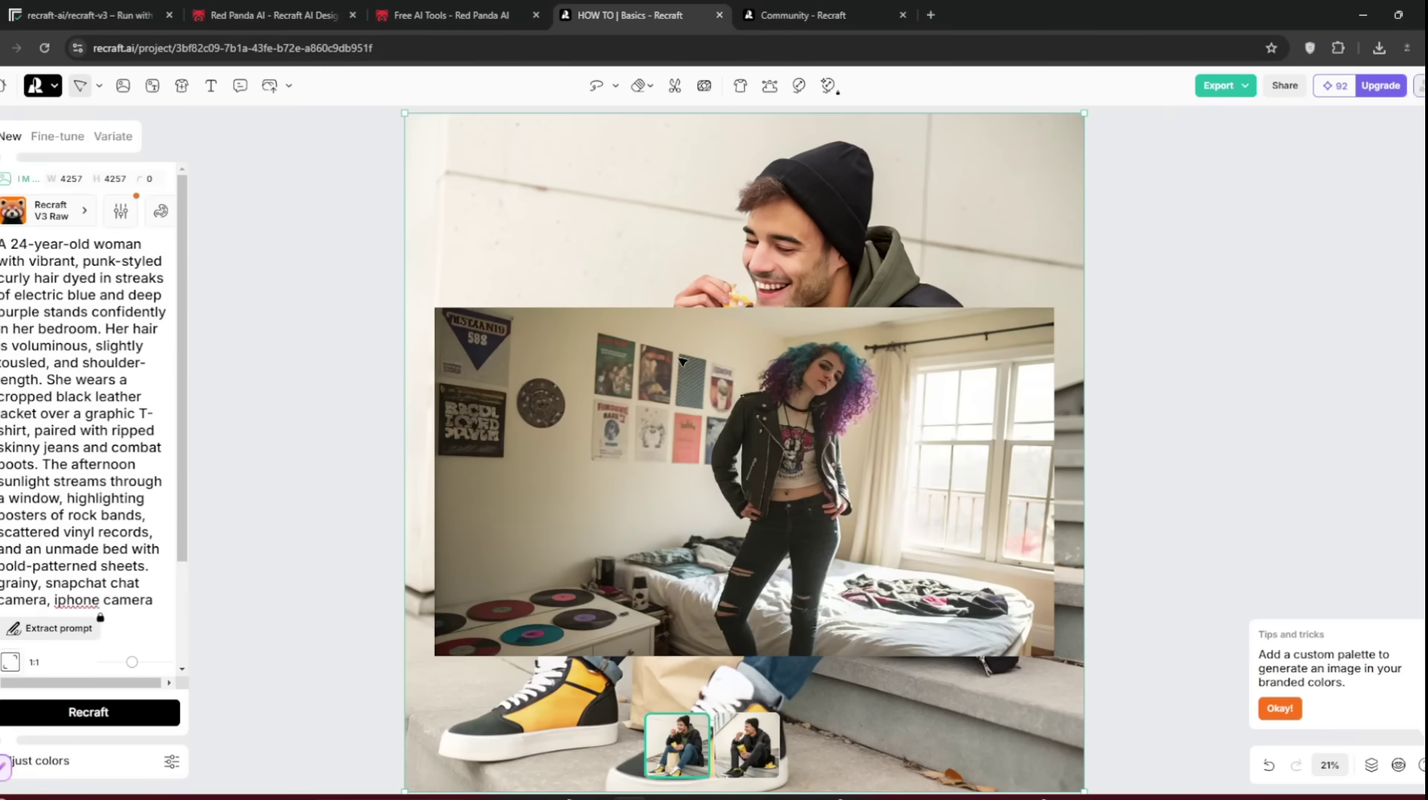
key("Delete")
left_click(585, 408)
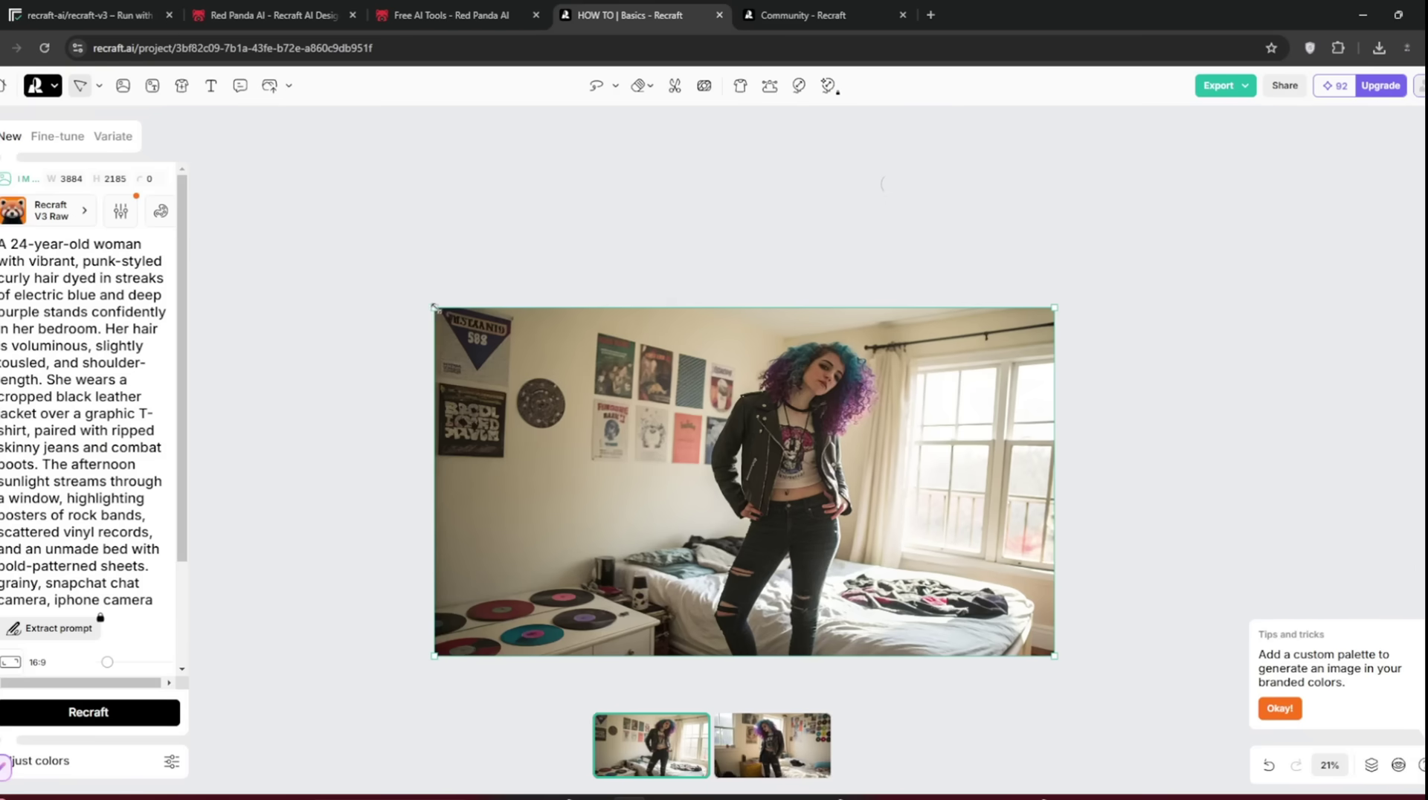
left_click_drag(436, 307, 377, 235)
left_click_drag(568, 374, 670, 417)
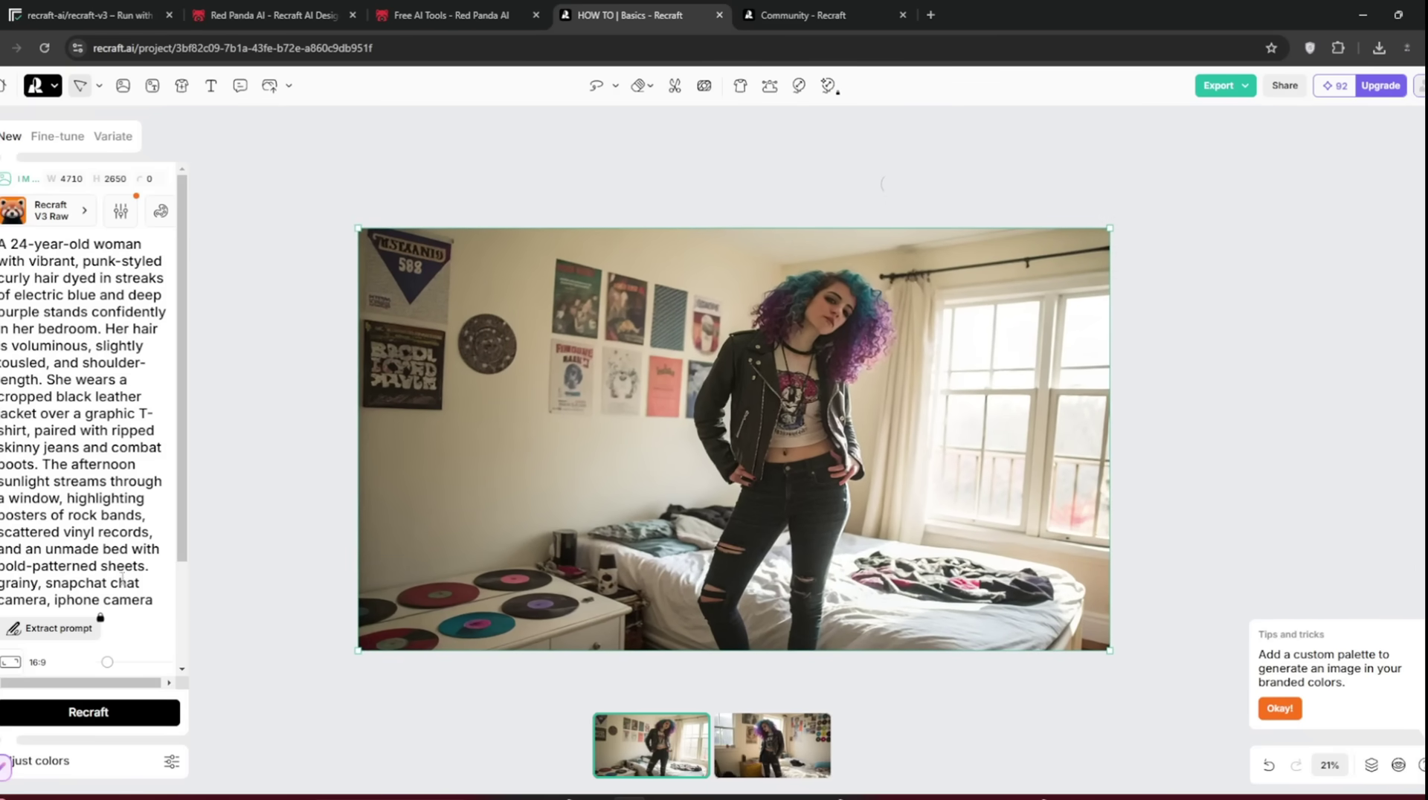
scroll(123, 579, "down", 1)
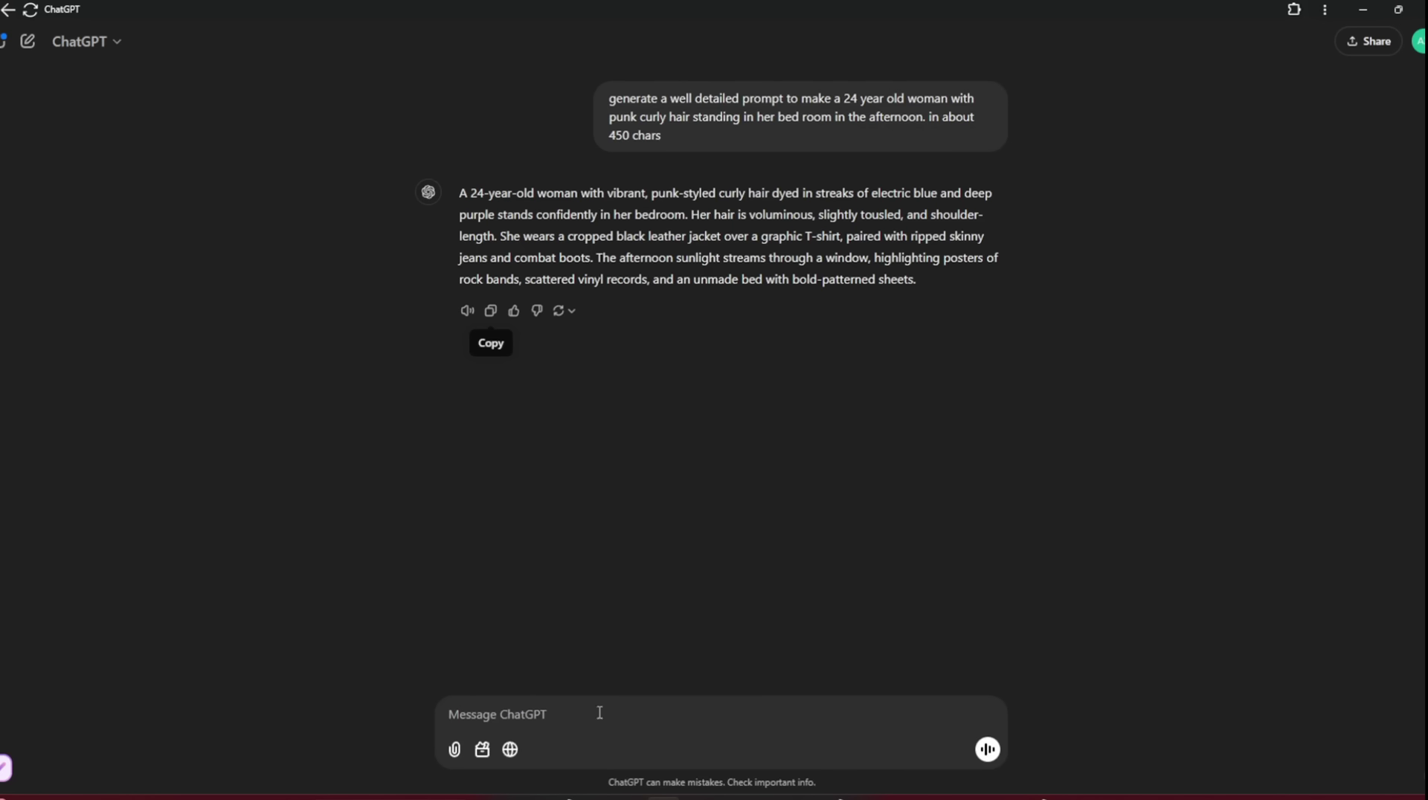
- Ask ChatGPT to do the same prompt for a beautiful 24-year-old woman with straight pink hair
left_click(599, 713)
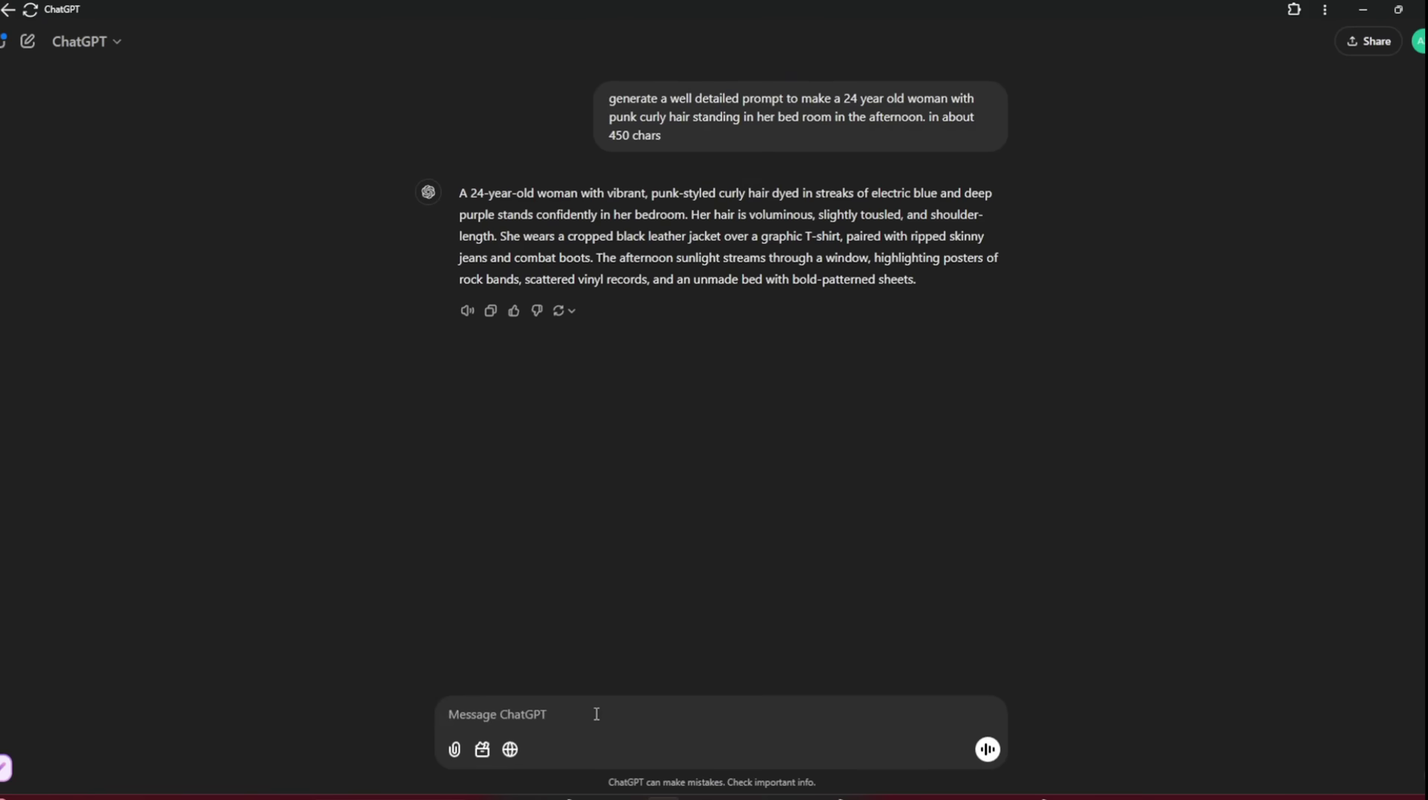
type("do for a pink hair 24year old woman with curly hai")
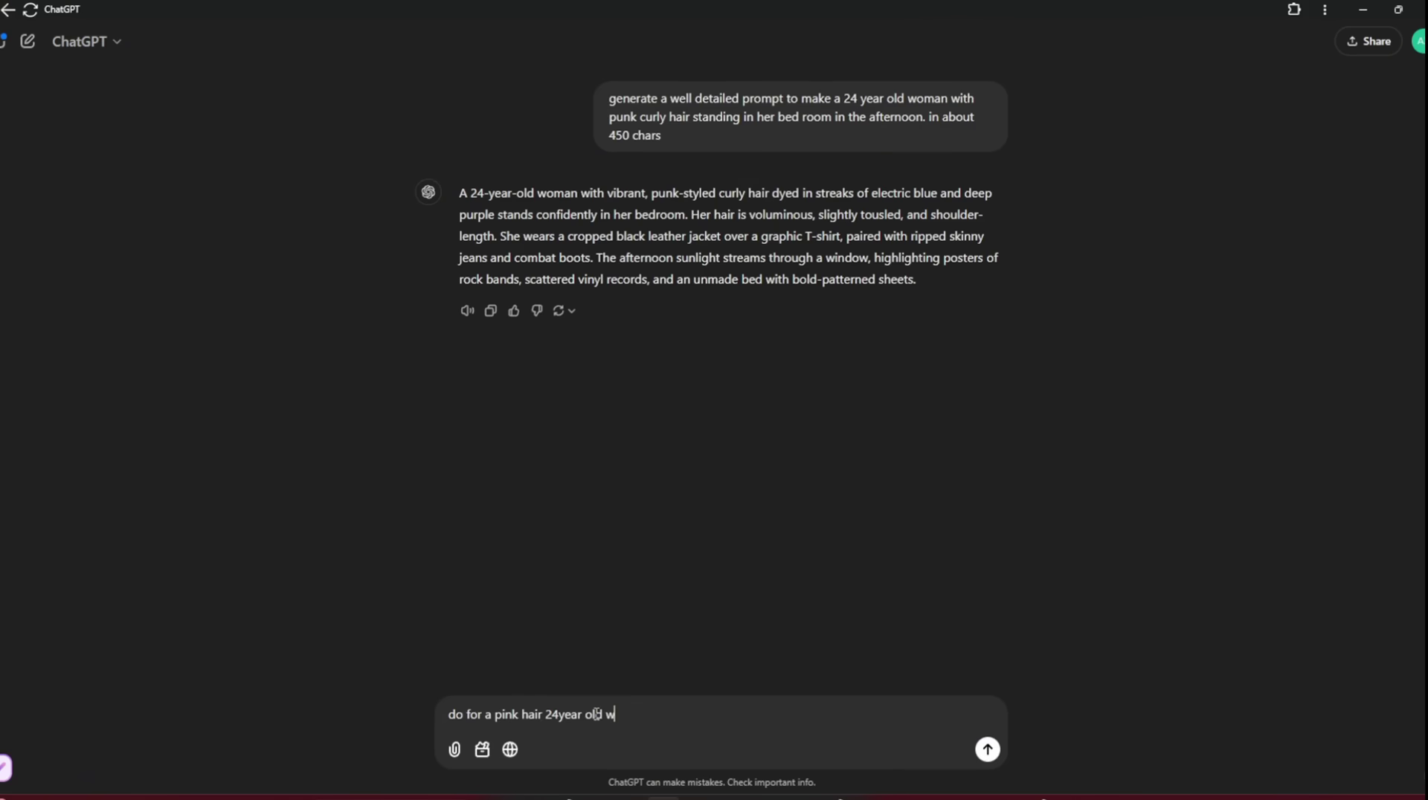
key("BackSpace")
key("BackSpace")
key("BackSpace")
key("BackSpace")
key("BackSpace")
key("BackSpace")
key("BackSpace")
key("BackSpace")
key("BackSpace")
type("straight hair, beautiful")
key("Return")
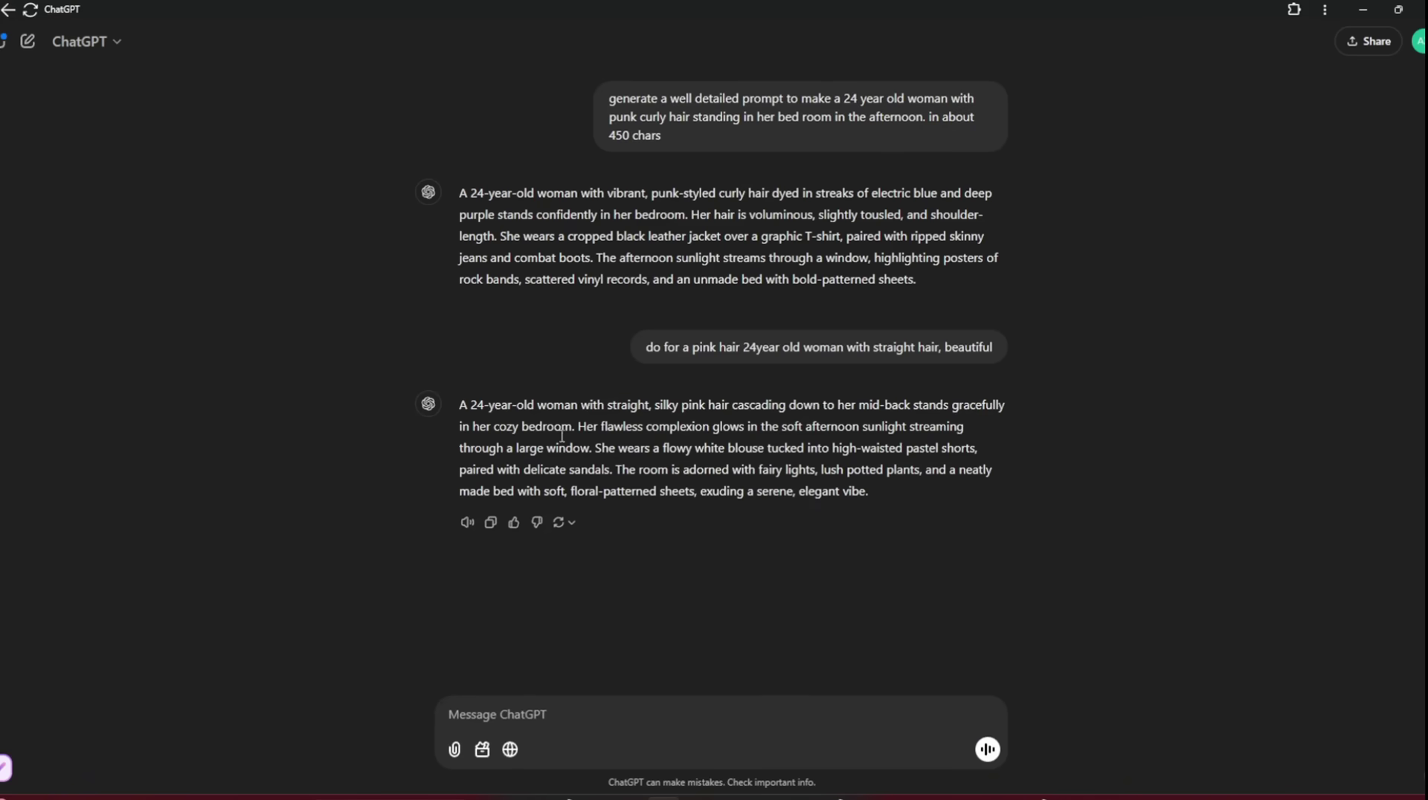
- Copy ChatGPT's pink-hair prompt and paste it over the punk-hair prompt in Recraft
left_click(490, 522)
key("alt+Tab")
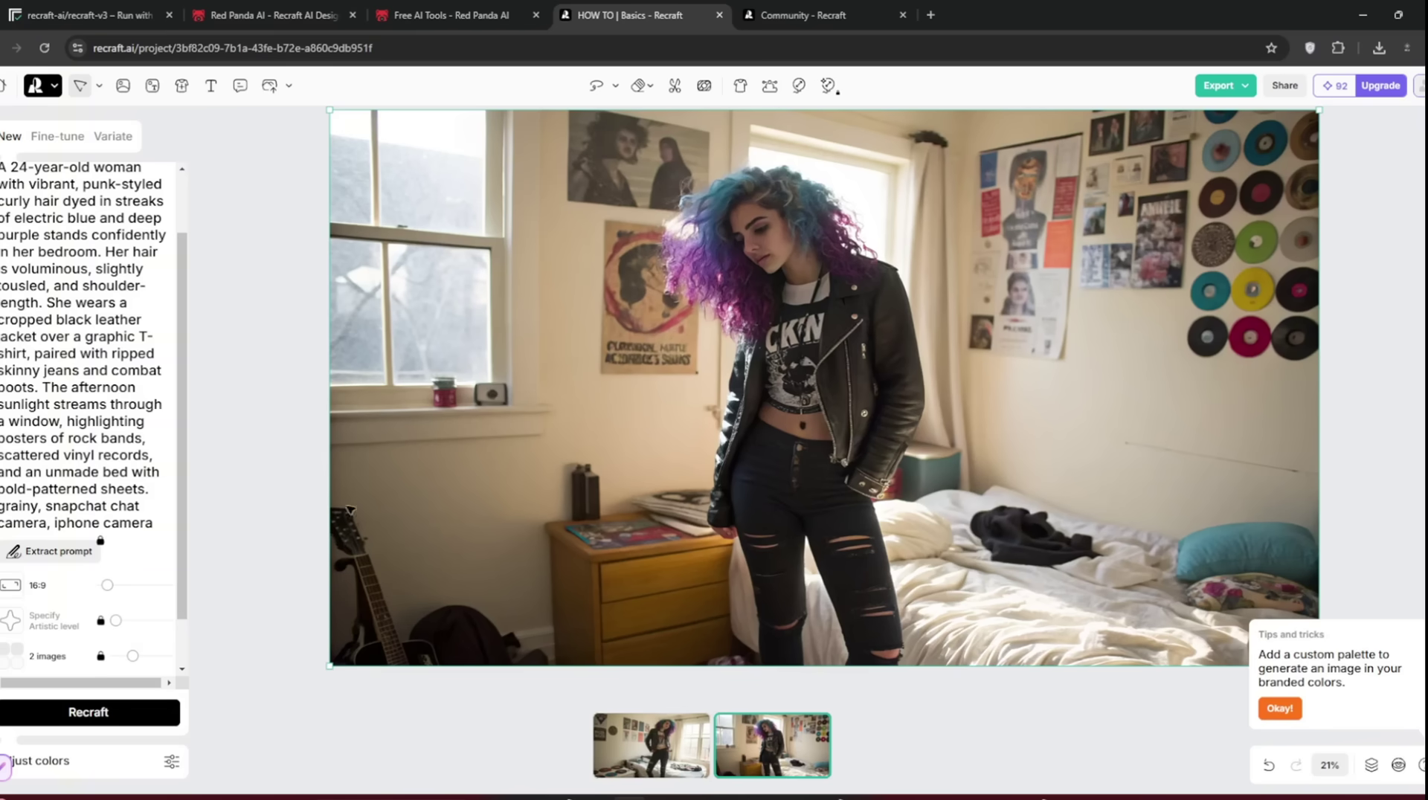
key("ctrl+a")
key("ctrl+v")
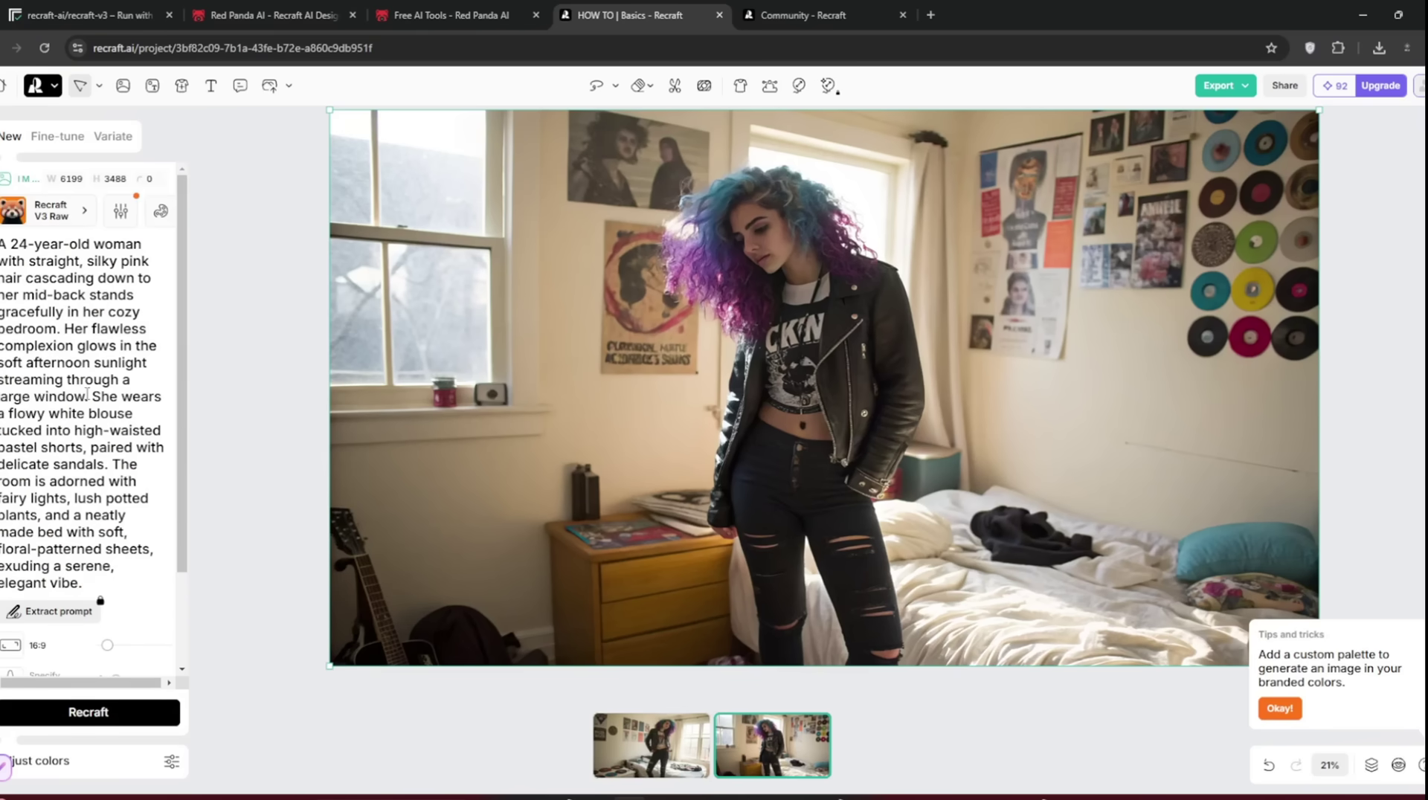
- Browse the Recraft V3 style library without changing from Recraft V3 Raw
left_click(53, 211)
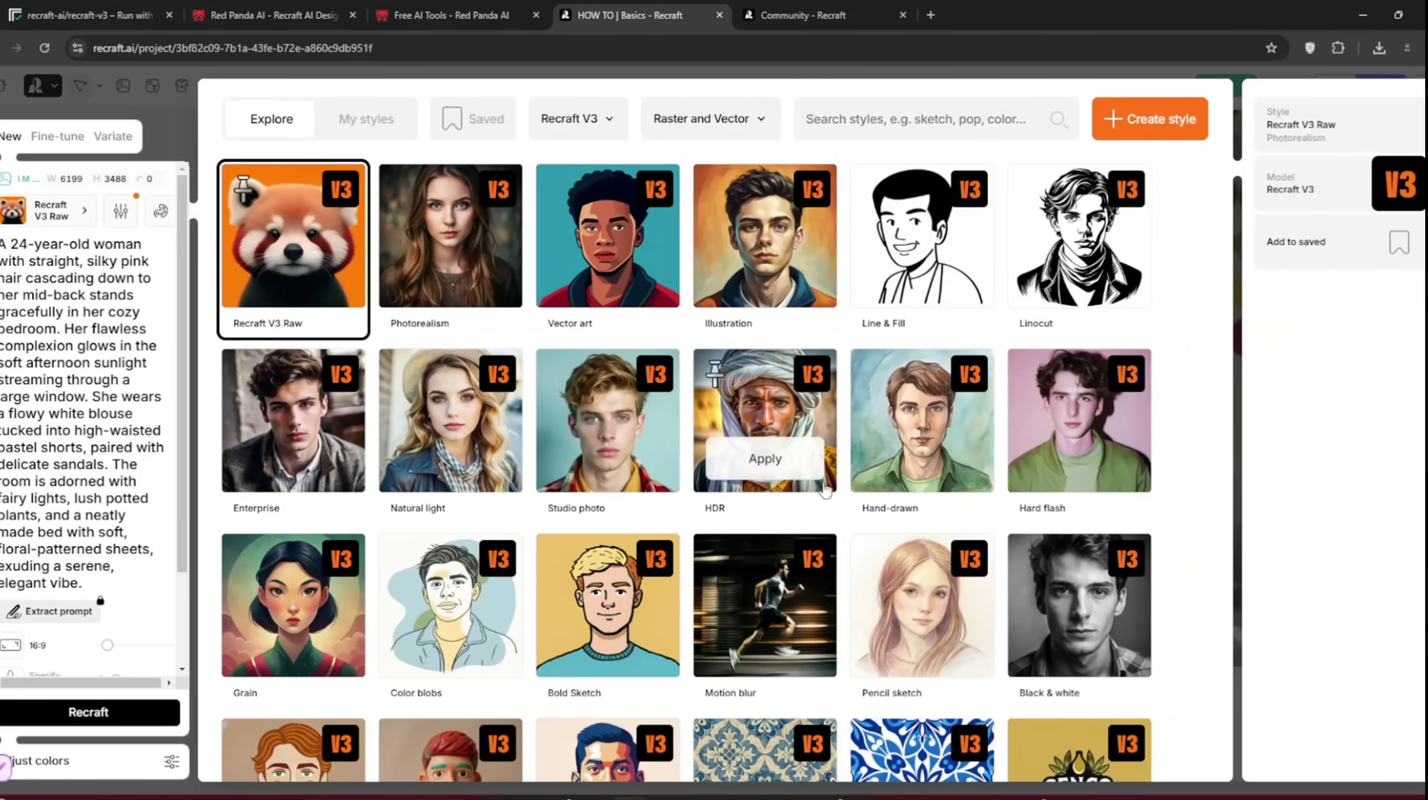
scroll(818, 534, "down", 3)
mouse_move(819, 535)
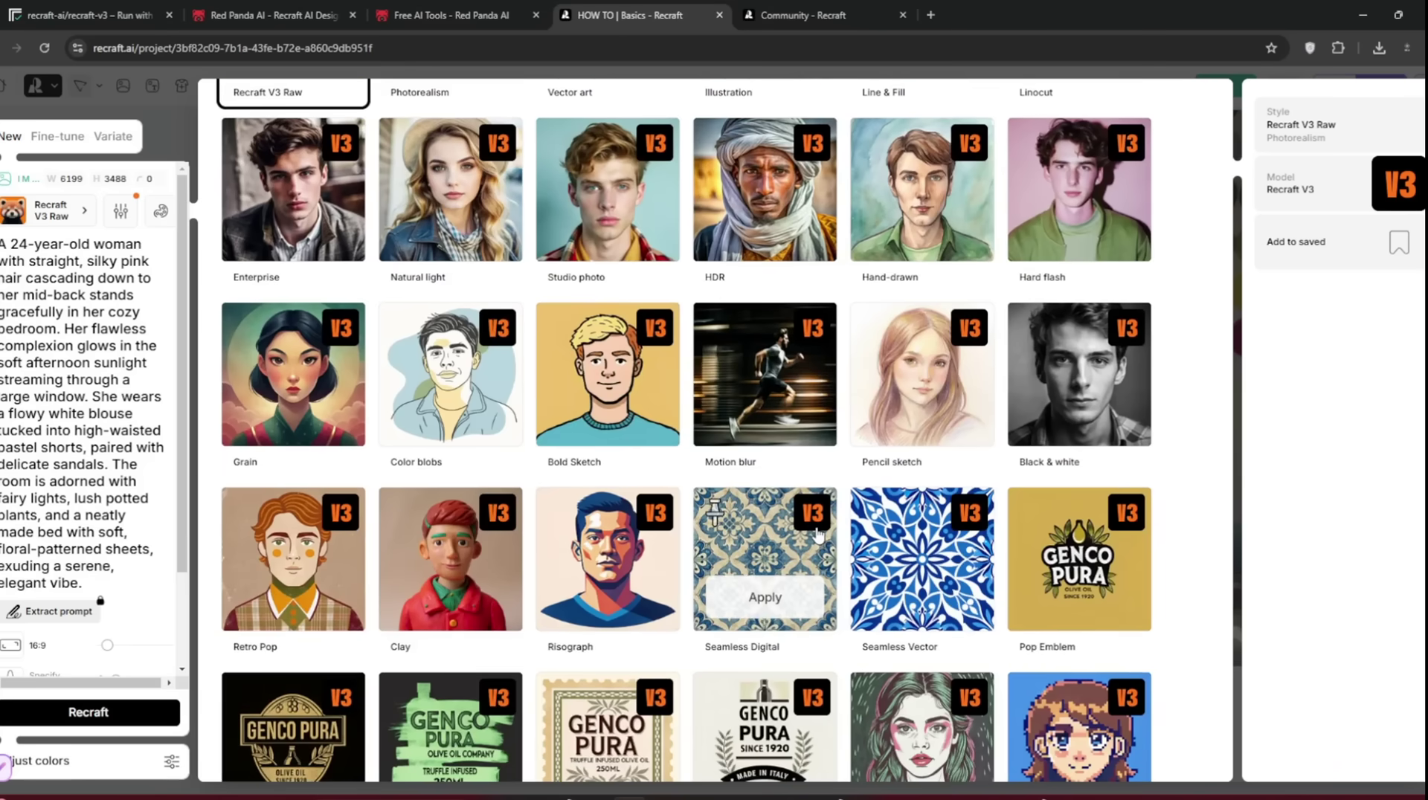
scroll(818, 533, "down", 2)
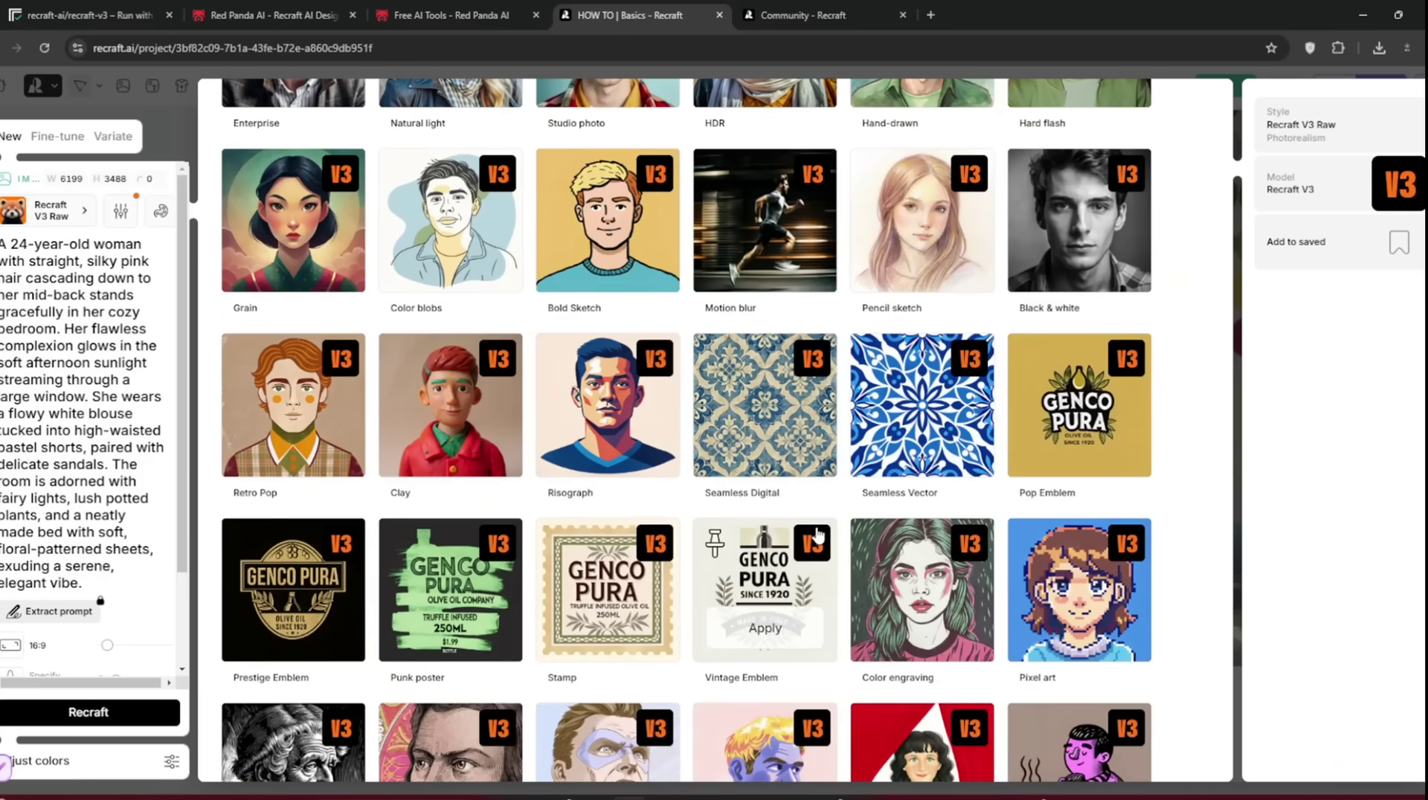
scroll(818, 534, "down", 4)
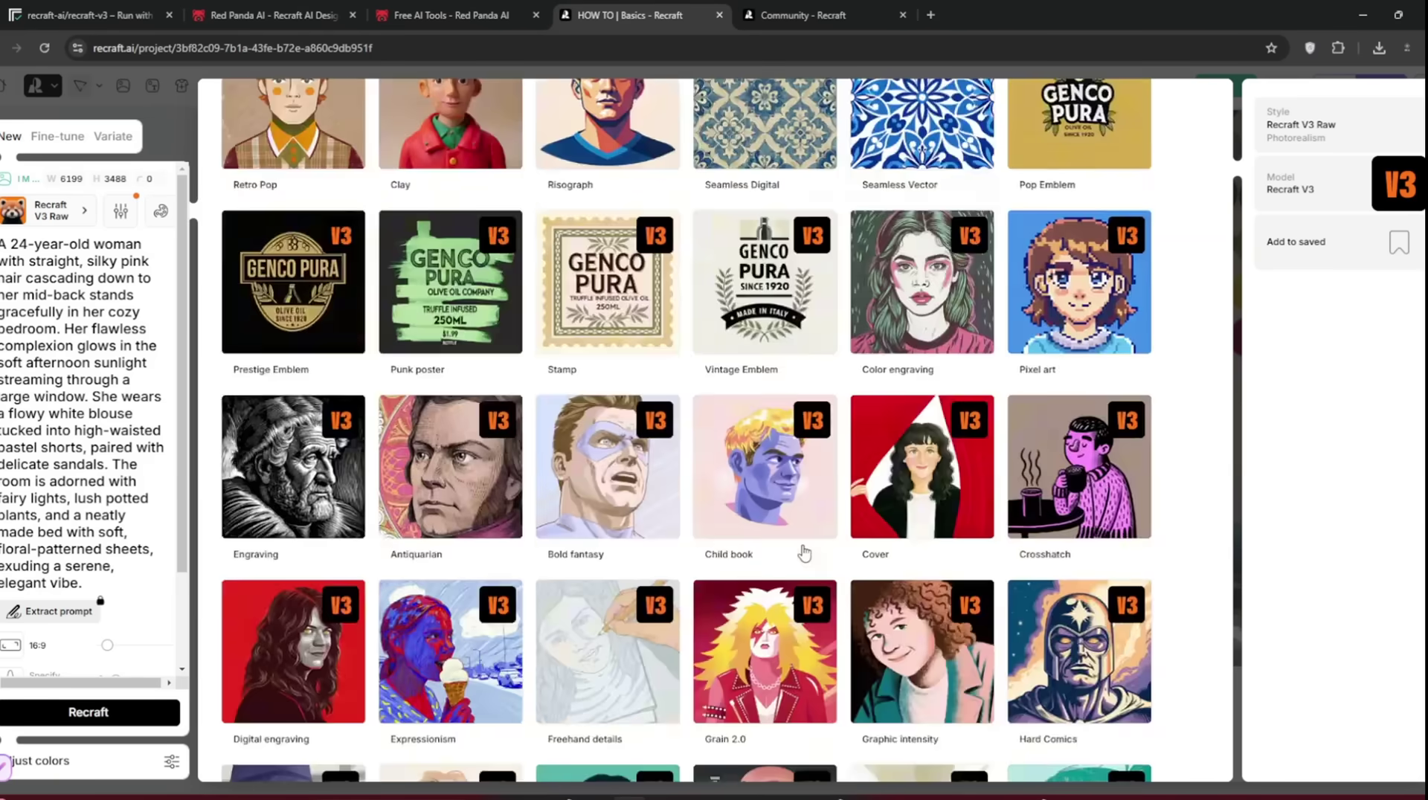
scroll(803, 554, "up", 8)
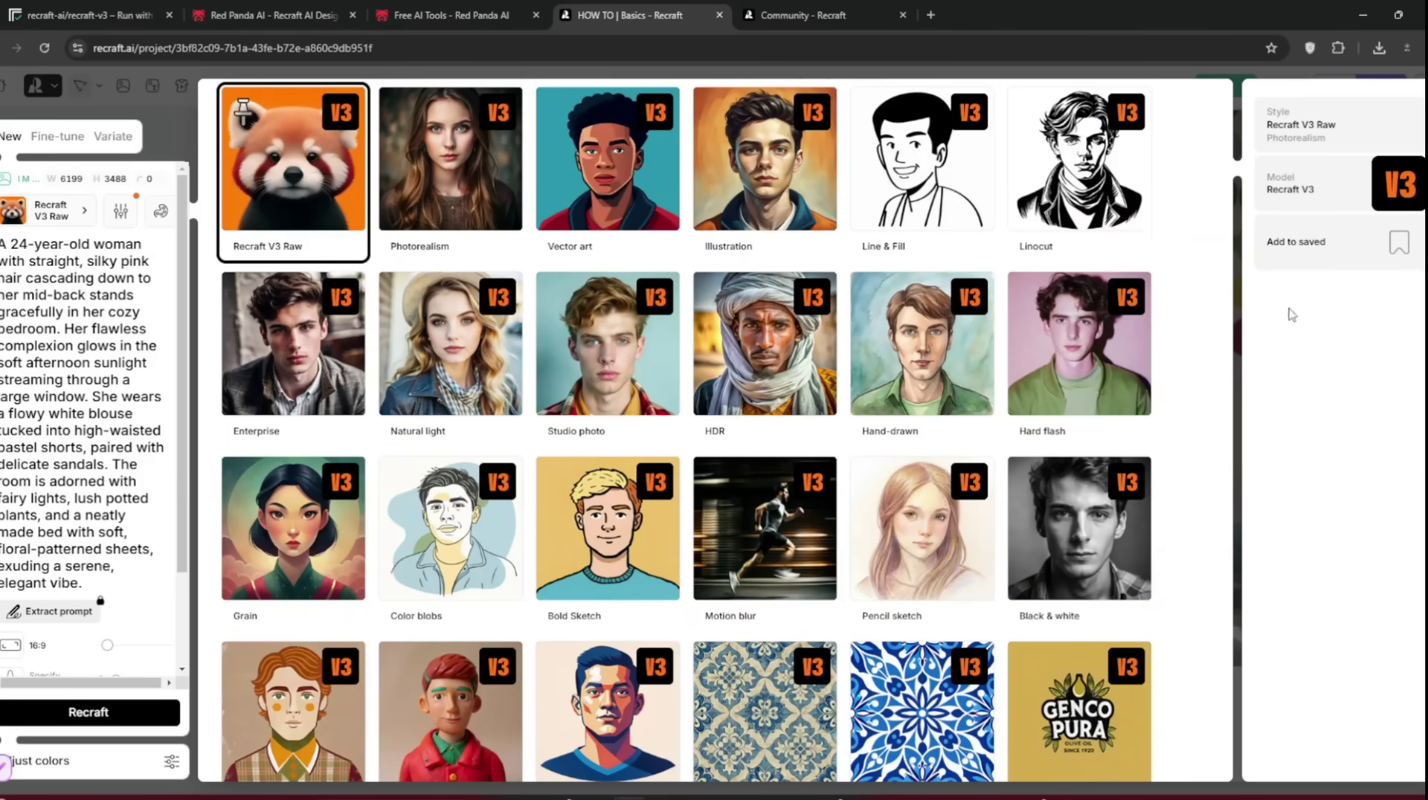
- Close the style gallery, generate the pink-haired woman images, compare both variants and keep the first
left_click(163, 123)
scroll(89, 409, "down", 3)
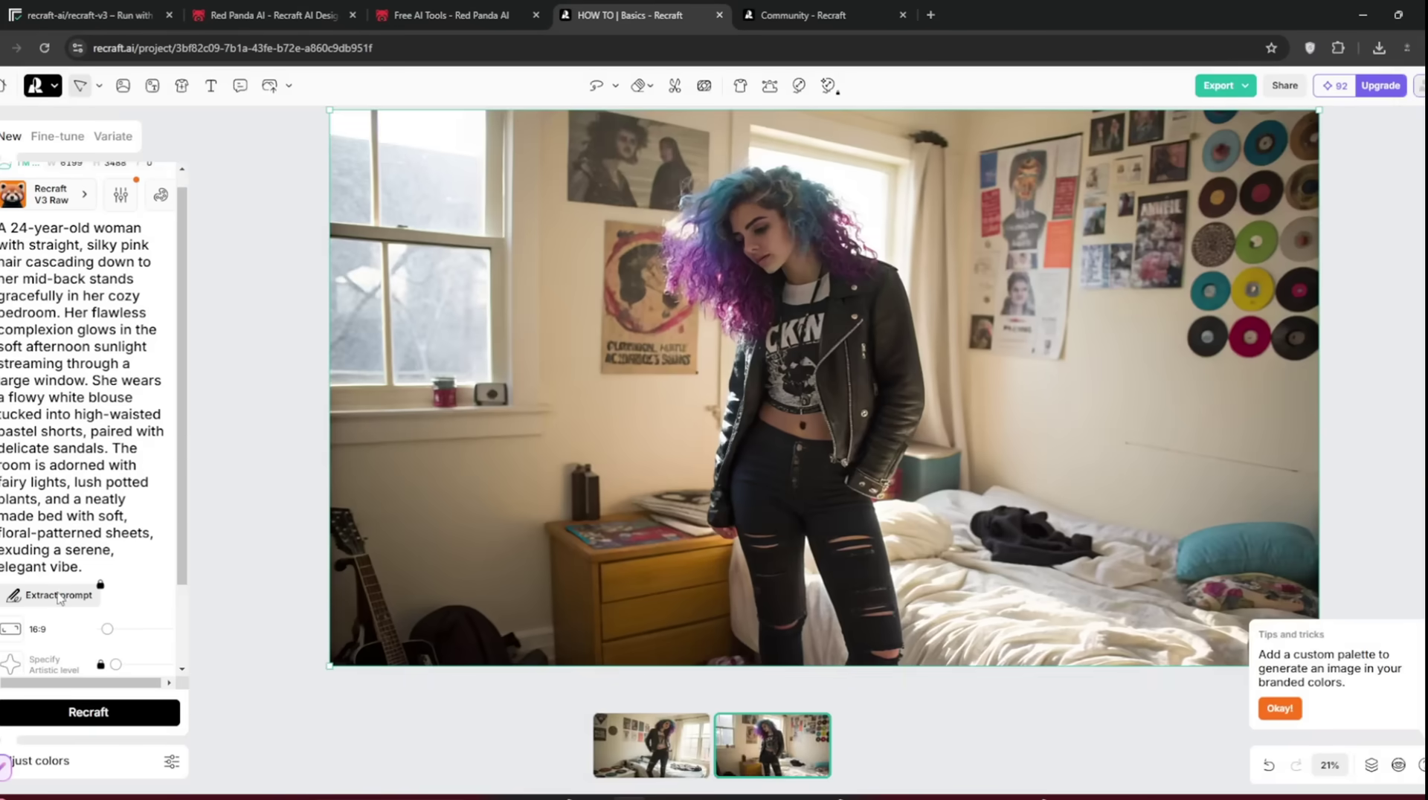
left_click(95, 714)
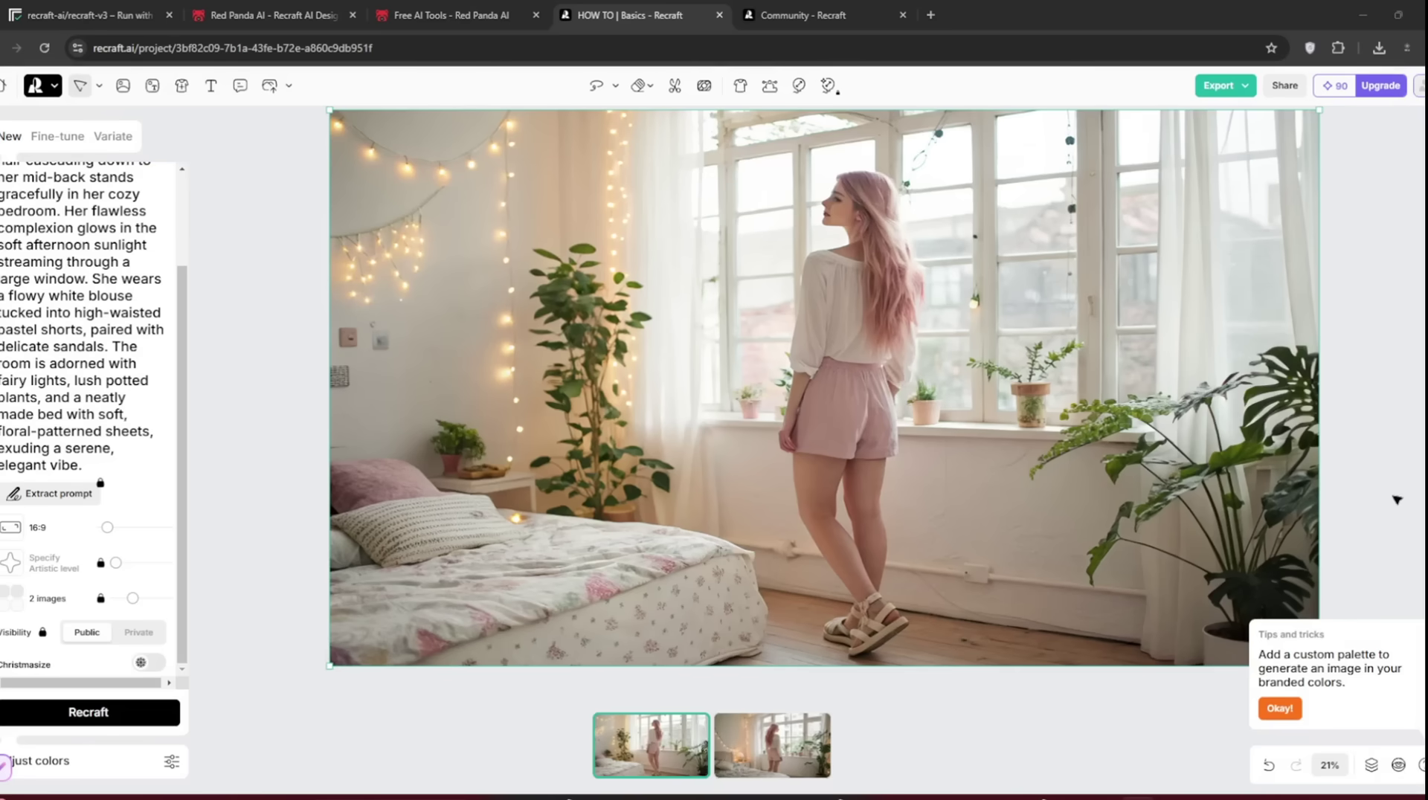
left_click(1397, 500)
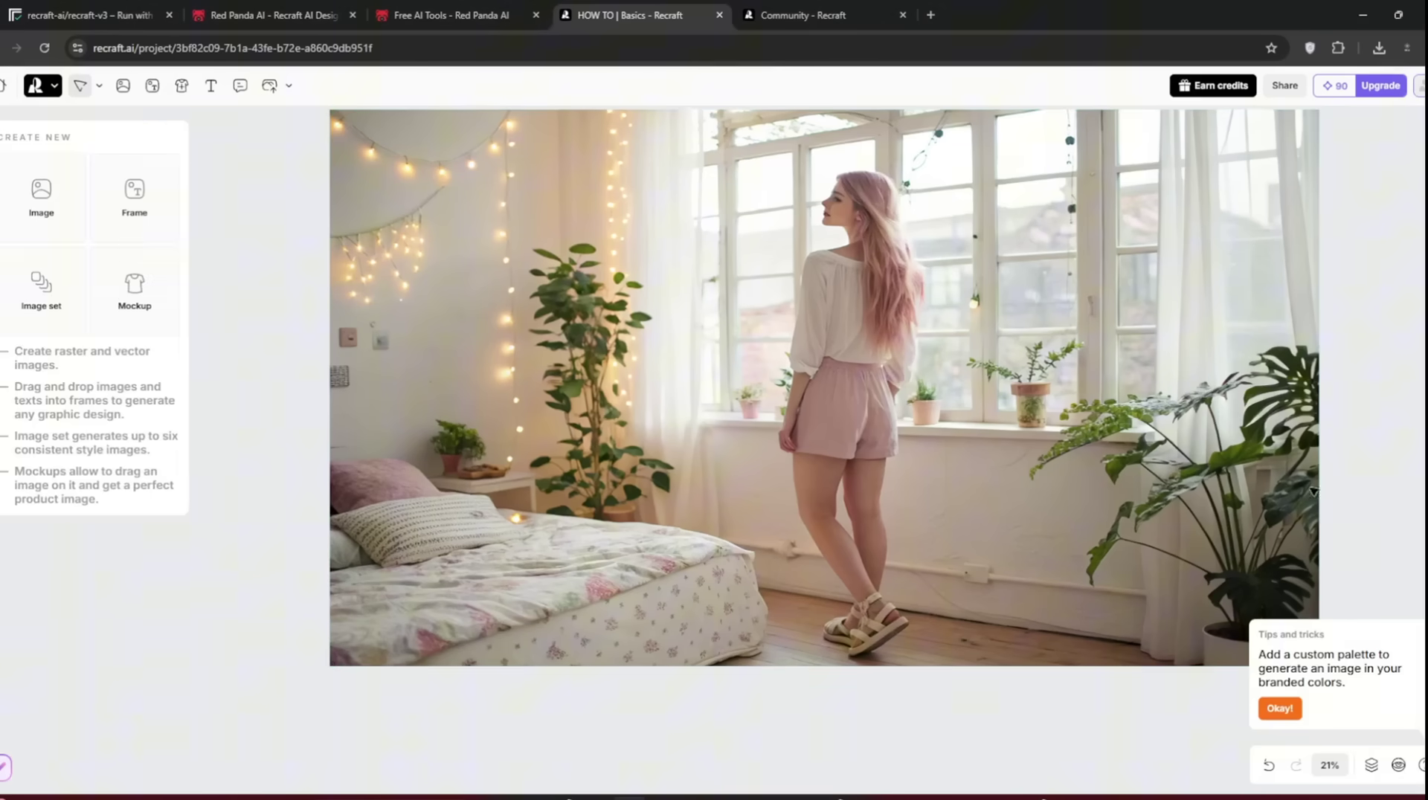
left_click(847, 541)
left_click(735, 755)
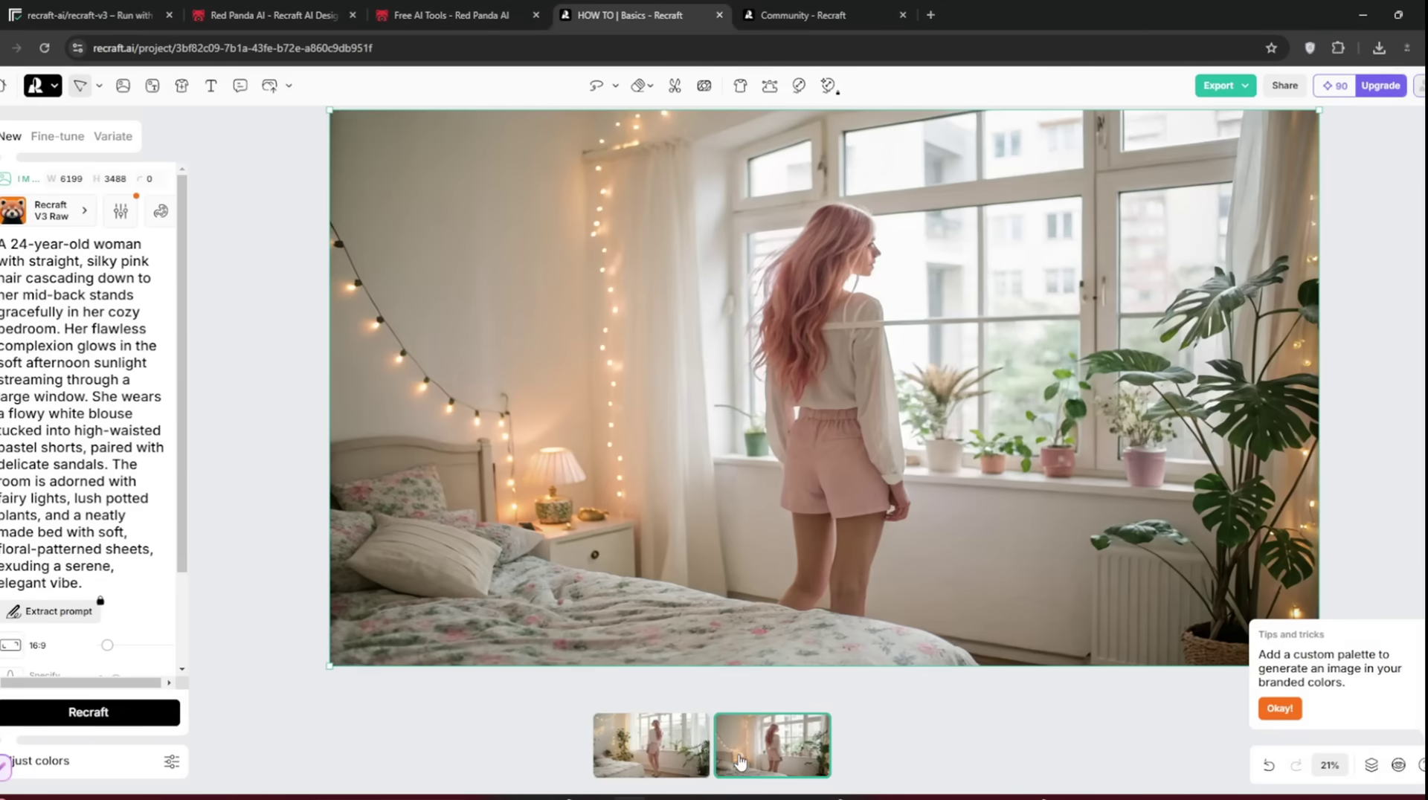
left_click(654, 760)
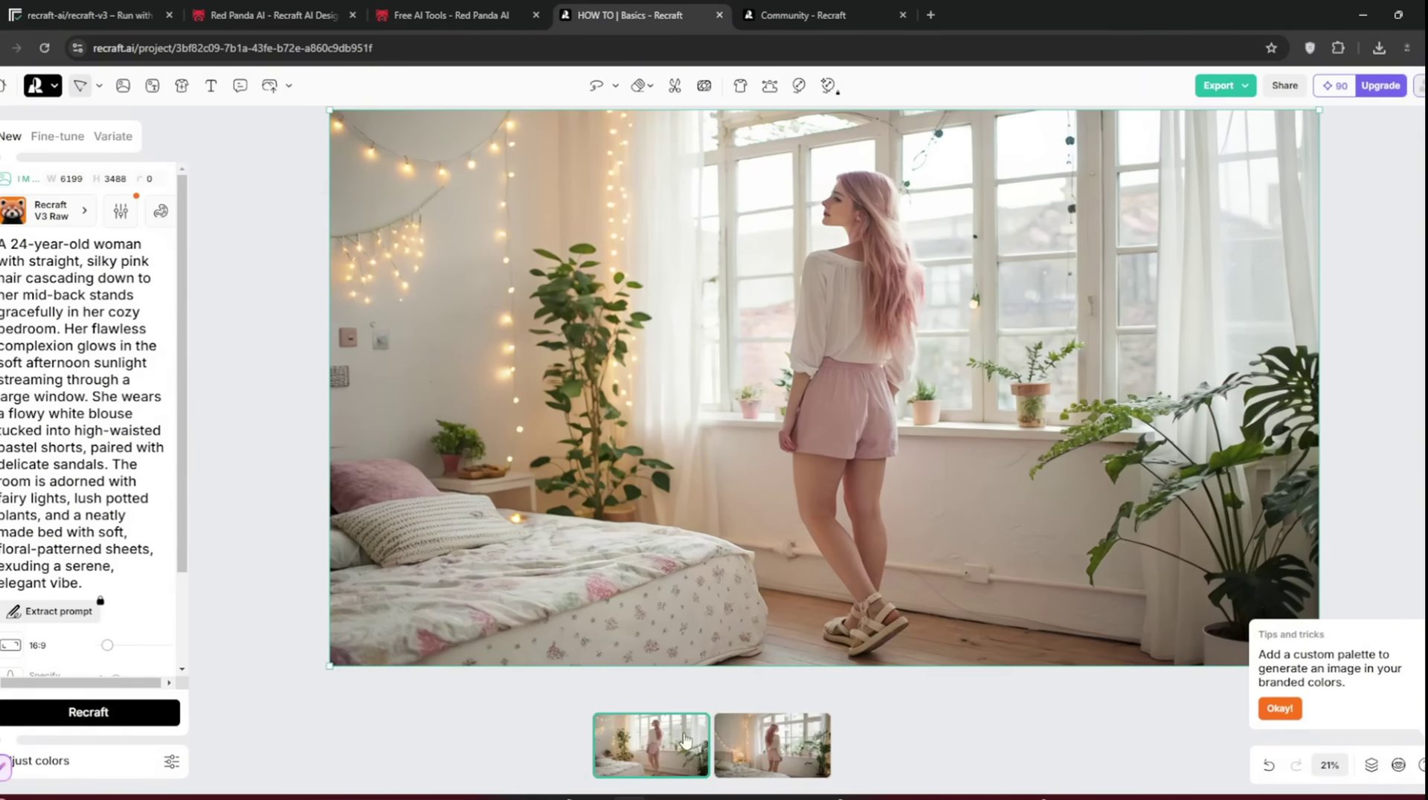
- Draft a ChatGPT request to make a prompt for a portrait of a 24-year-old woman with black straight hair
key("alt+Tab")
type("do for a portrait ")
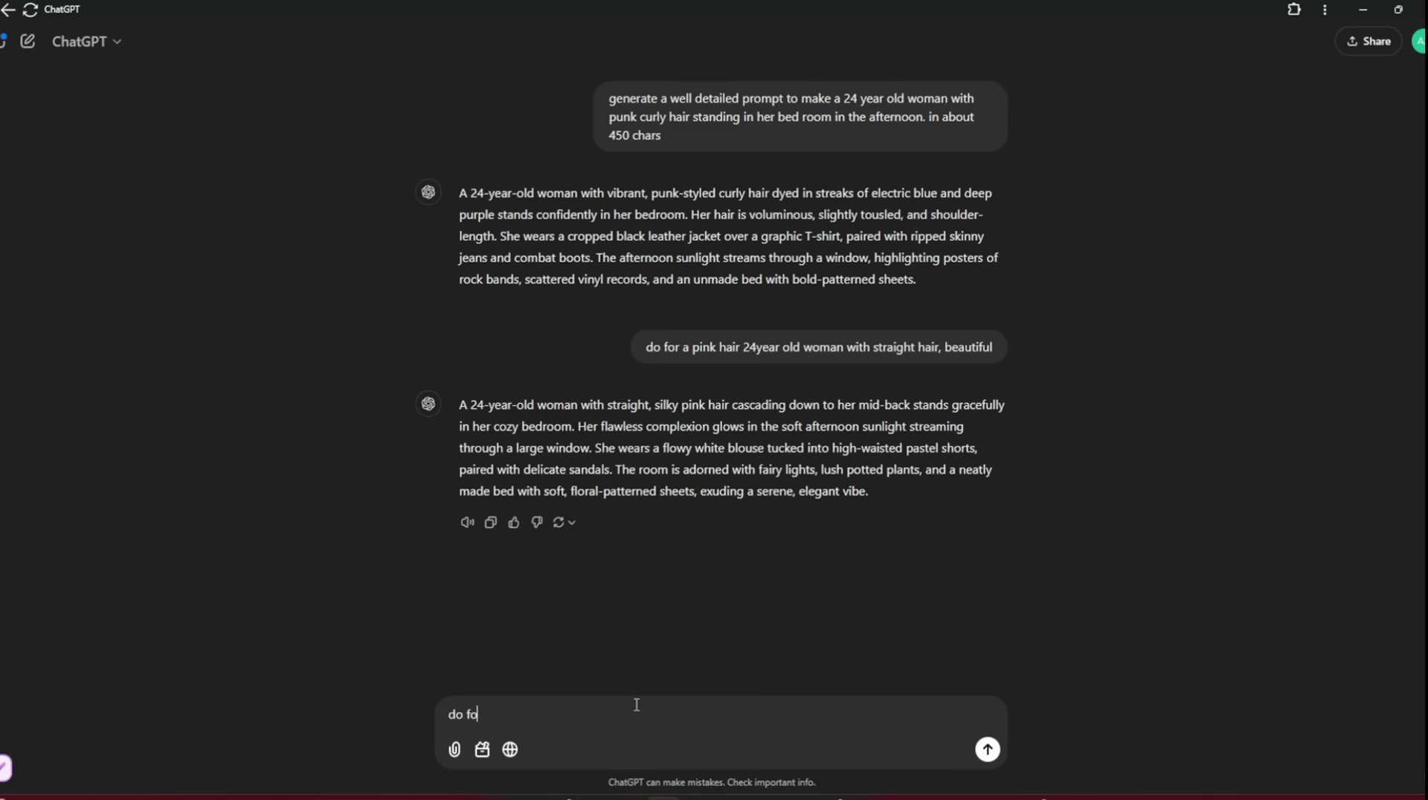
type("of")
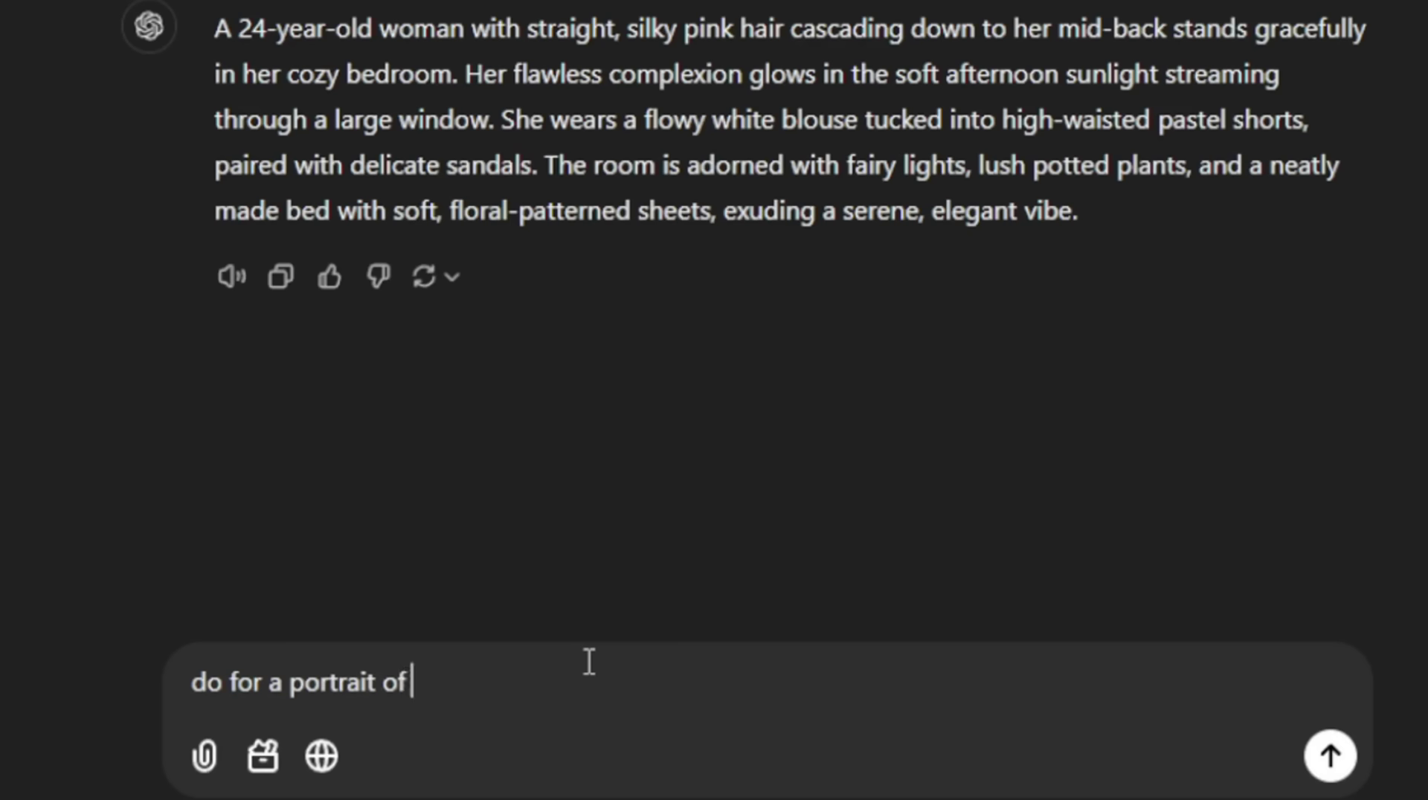
type(" a 24 year old woman")
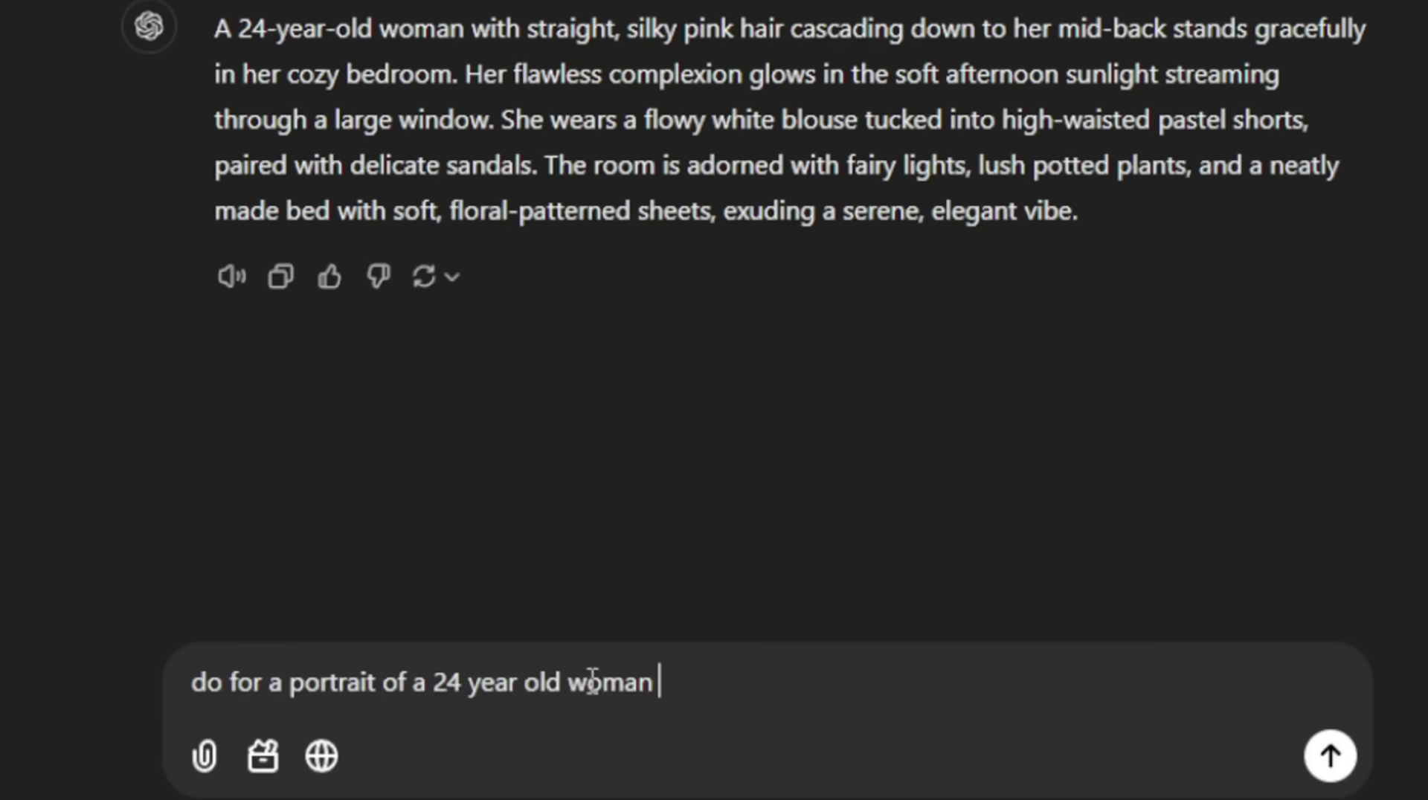
type(" in")
left_click_drag(225, 682, 146, 674)
type("make prompt")
left_click(828, 672)
key("BackSpace")
key("BackSpace")
key("BackSpace")
type("with white st")
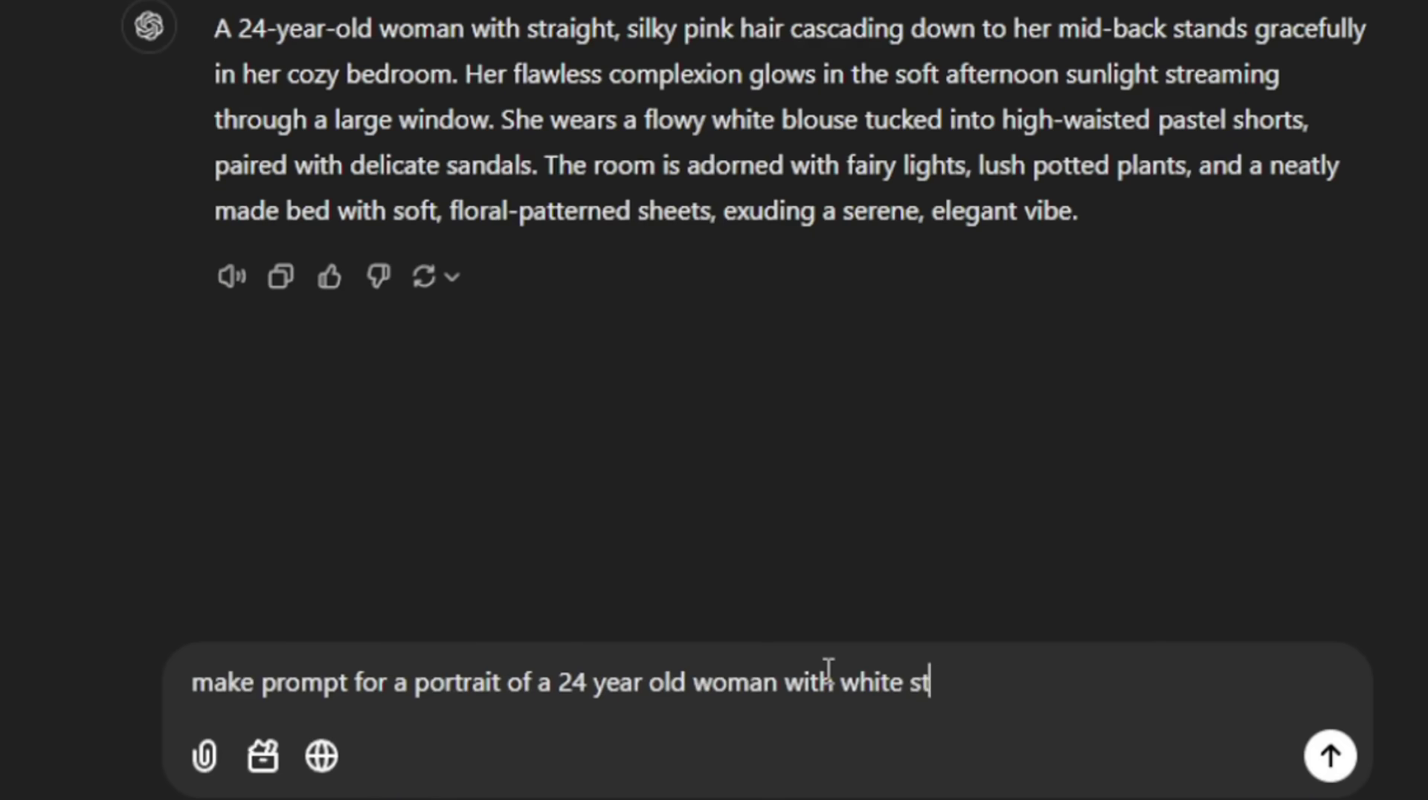
key("BackSpace")
key("BackSpace")
type("black straight hair")
- Remove the stray 'white', add 'well detailed, and a close up on her face', and send the request
double_click(898, 680)
key("BackSpace")
left_click(1083, 681)
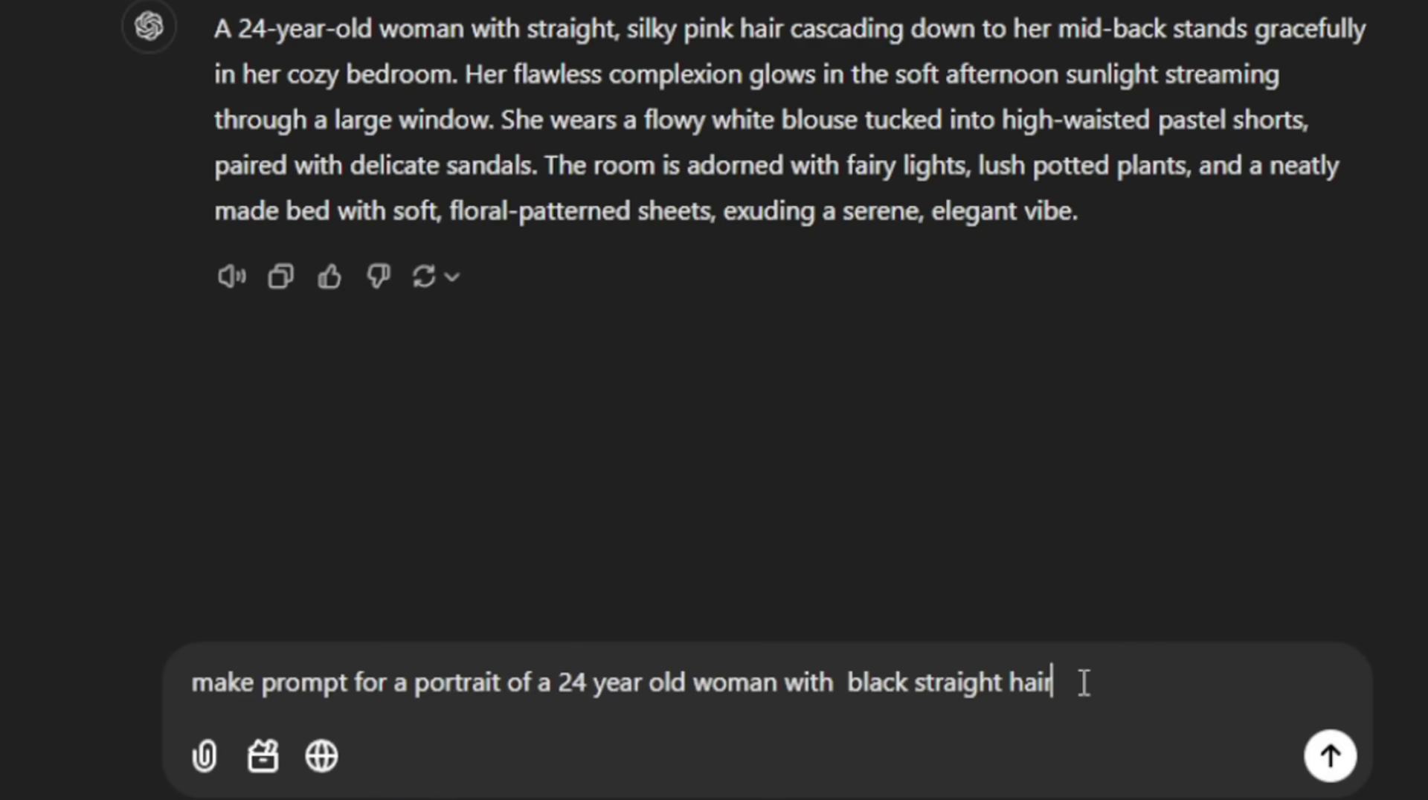
type(". well detailed, and a close up on her face.")
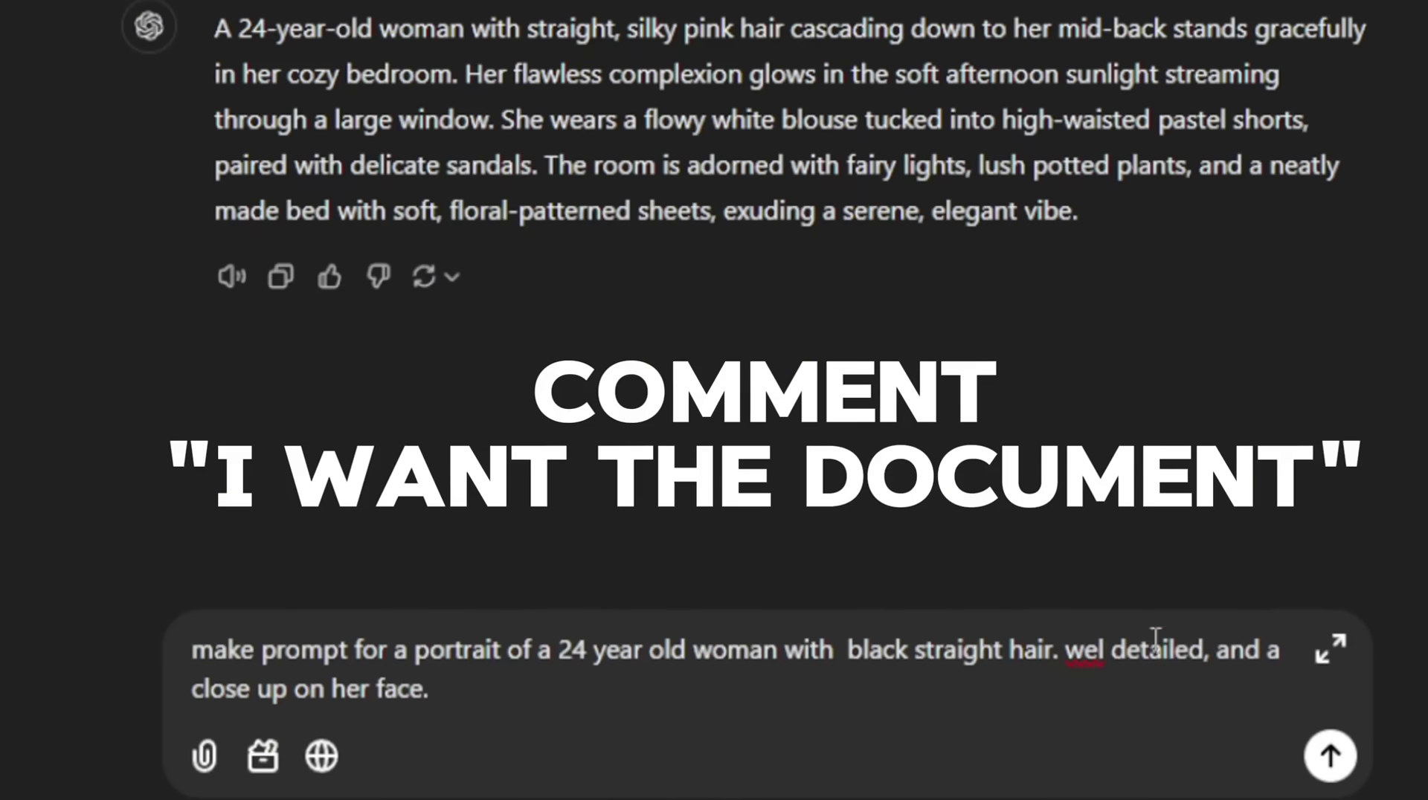
left_click(1104, 651)
type("l")
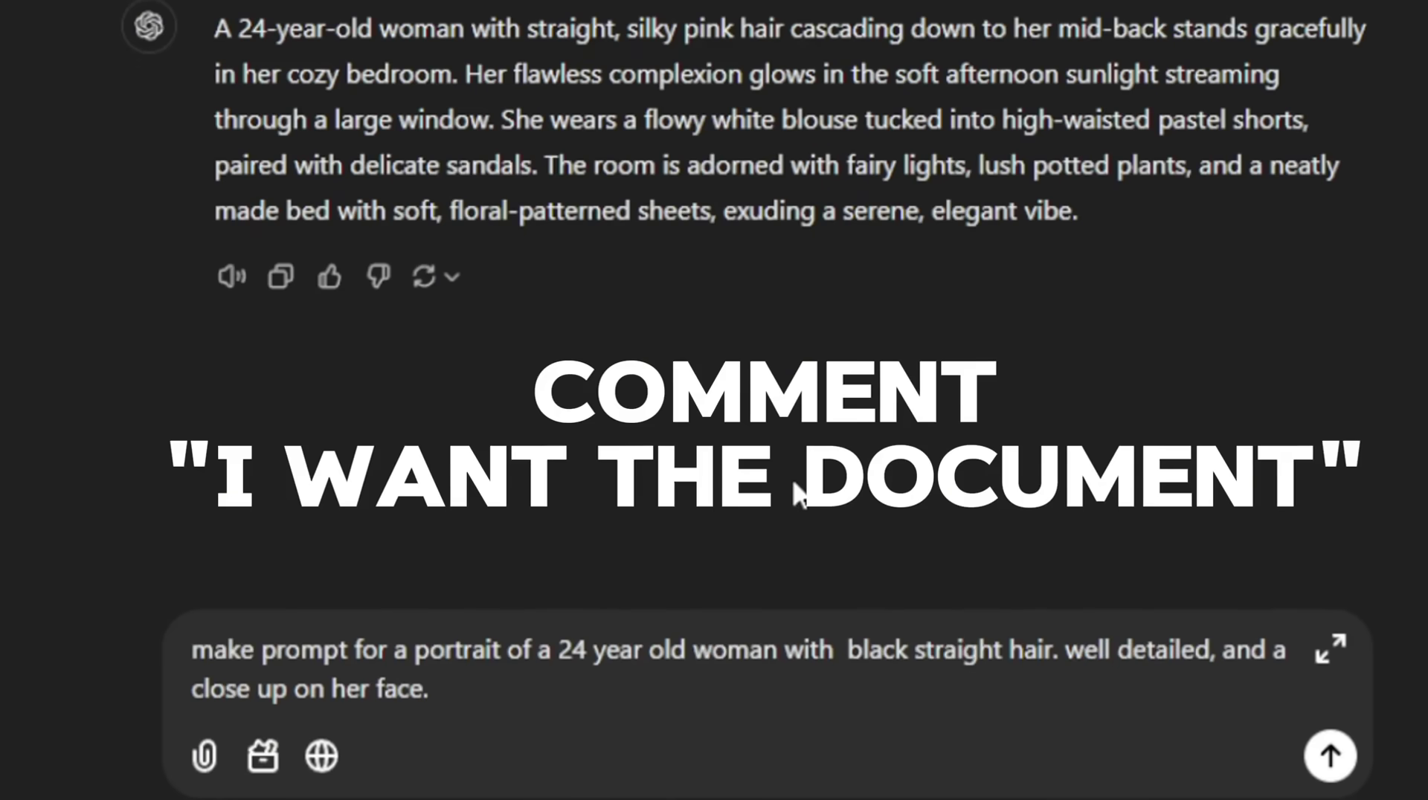
key("Return")
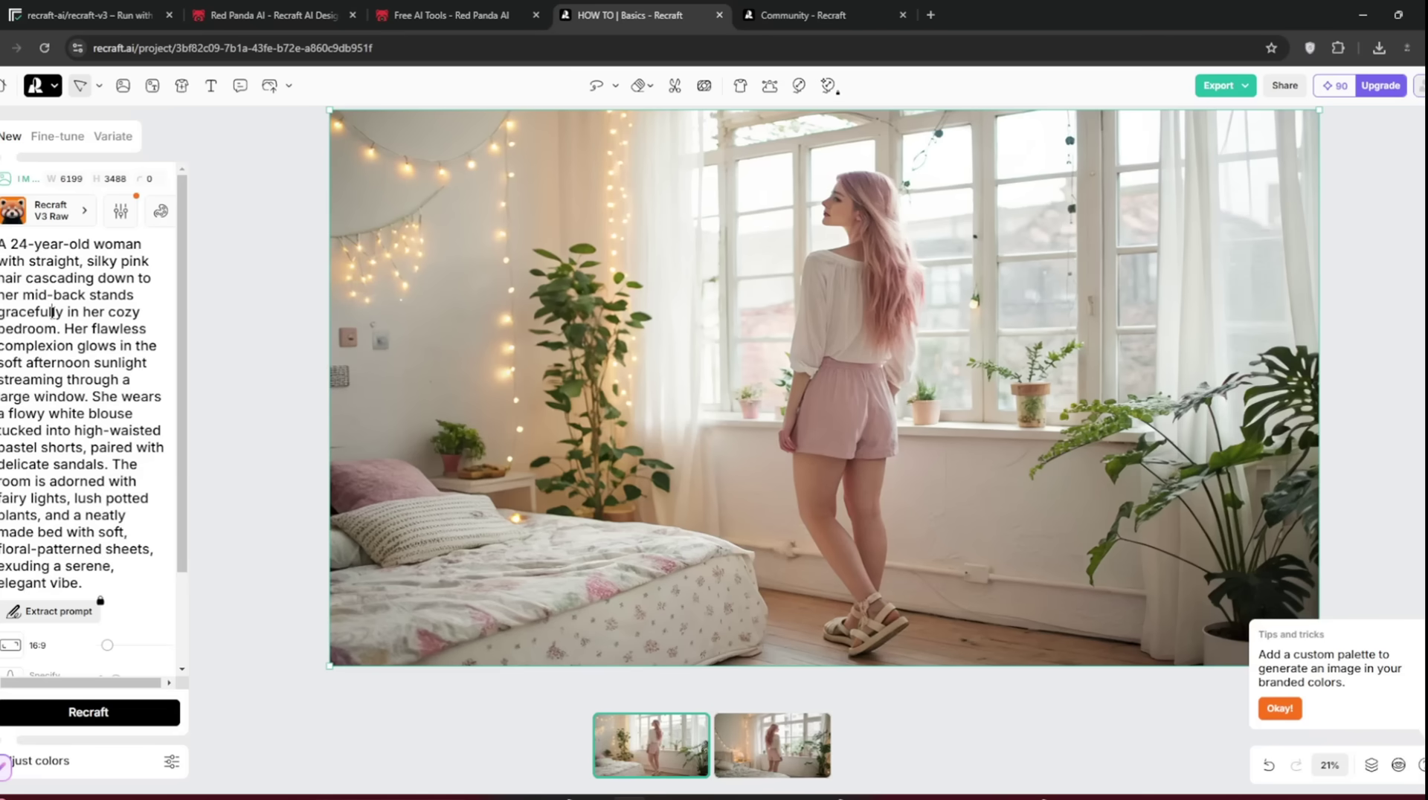
- Replace the pink-hair prompt with the black-hair close-up prompt and generate the portrait
key("ctrl+a")
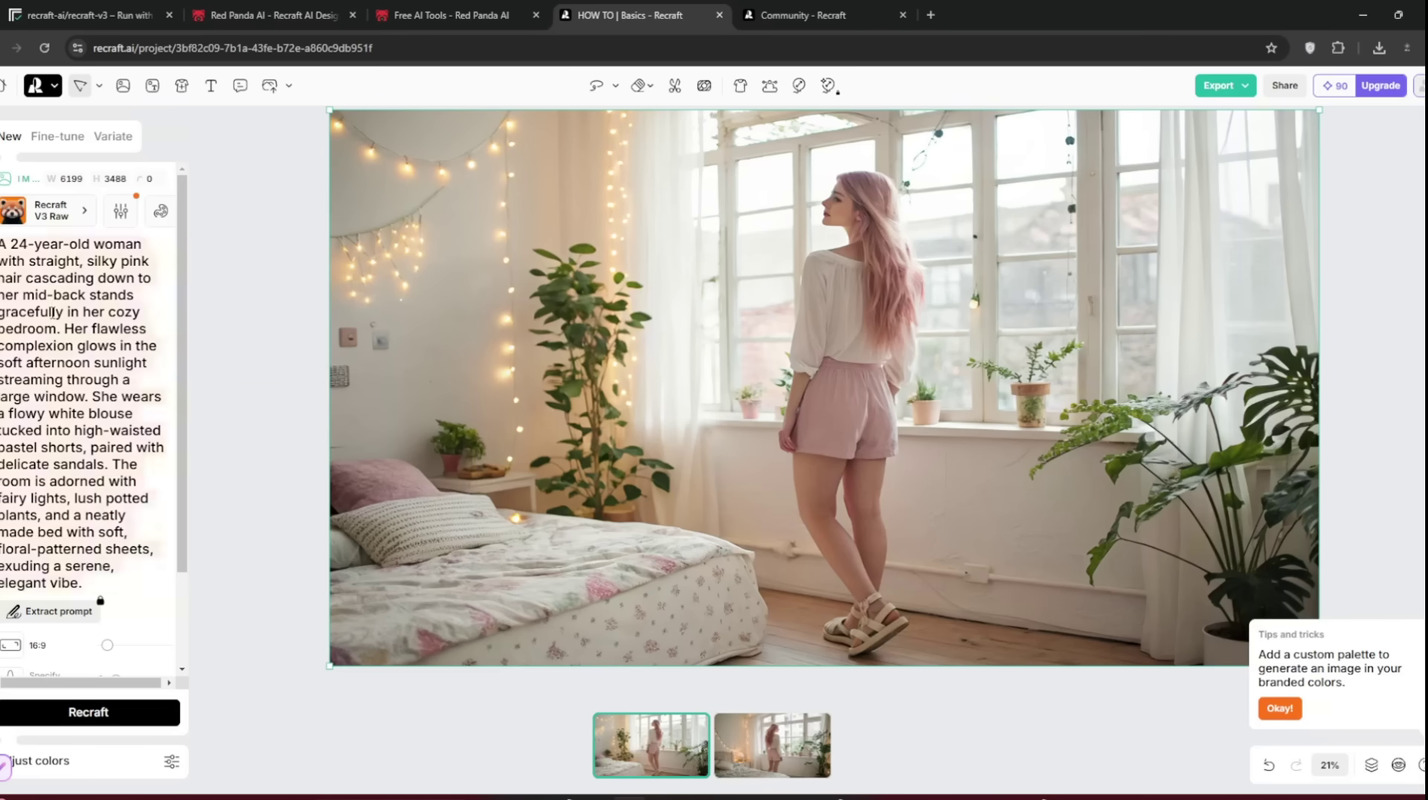
type("A close-up portrait of a stunning 24-year-old woman with sleek, jet-black straight hair that frames her delicate oval-shaped face. Her skin is smooth and radiant, with a natural, healthy glow. She has almond-shaped dark brown eyes that are expressive and framed by long lashes. Her straight, well-defined nose and soft, full lips complement her graceful features. She wears a subtle, dewy makeup look, with a hint of blush and a light gloss. The background is softly blurred, focusing entirely on her serene and captivating expression.")
left_click(122, 212)
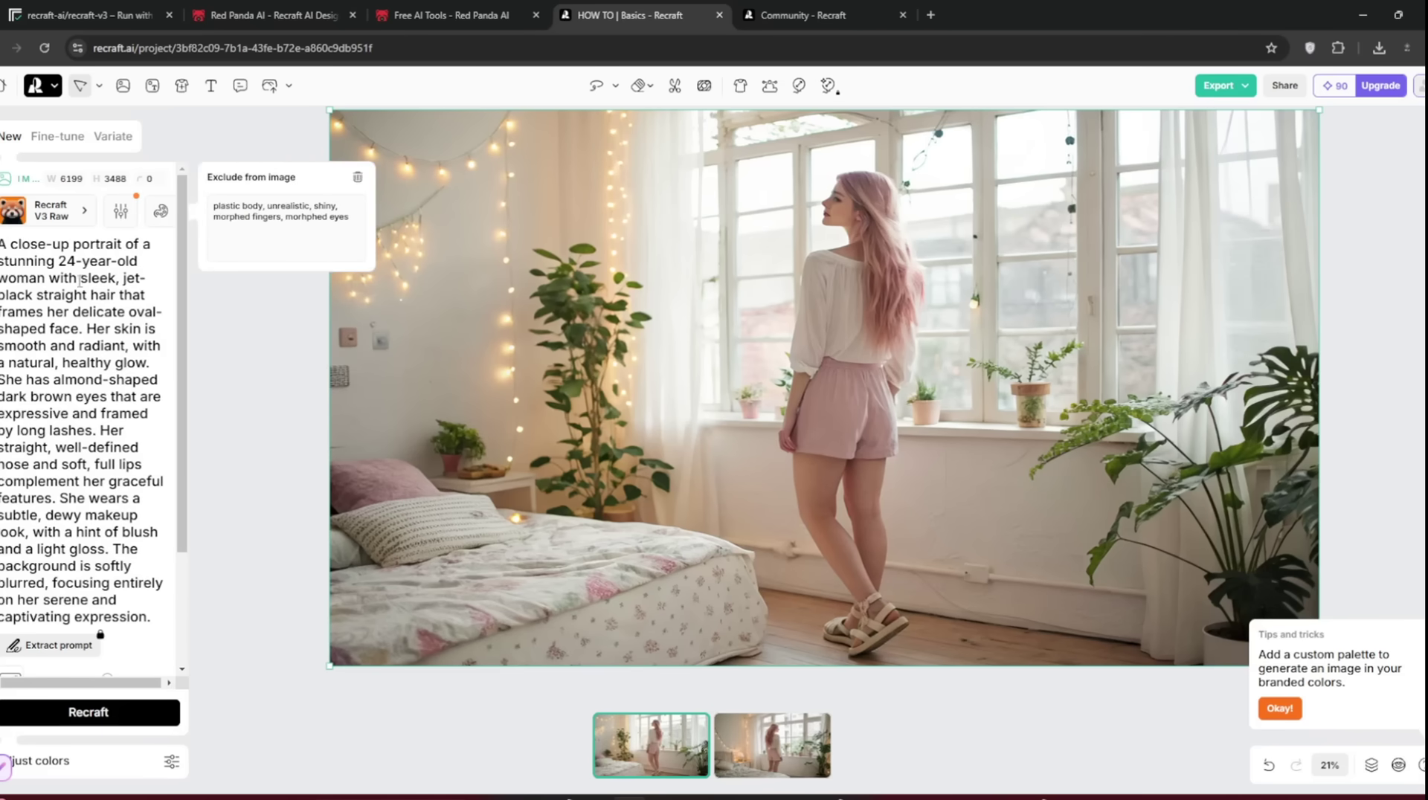
scroll(75, 470, "down", 2)
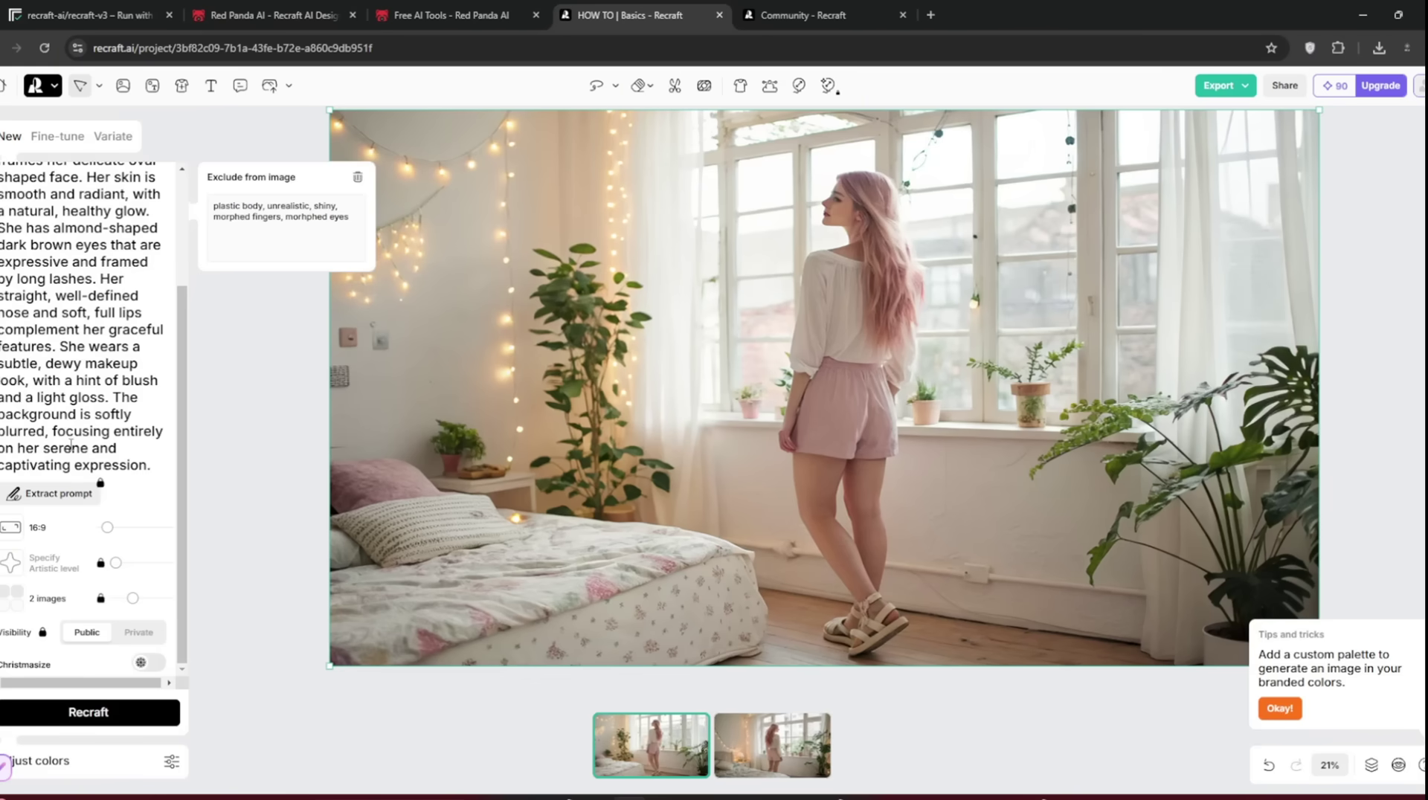
left_click(115, 715)
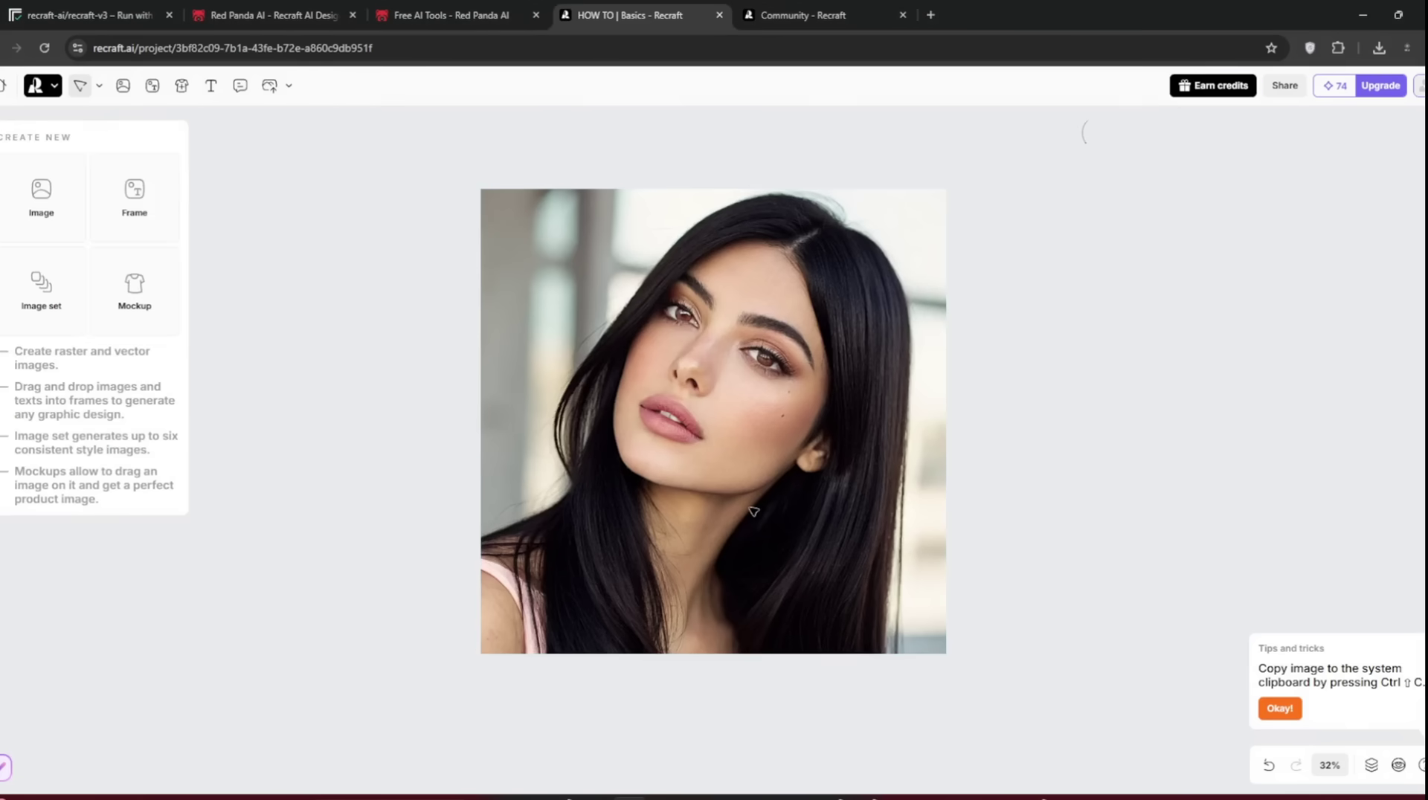
- Export the generated black-haired close-up portrait from Recraft as a PNG file
left_click(754, 512)
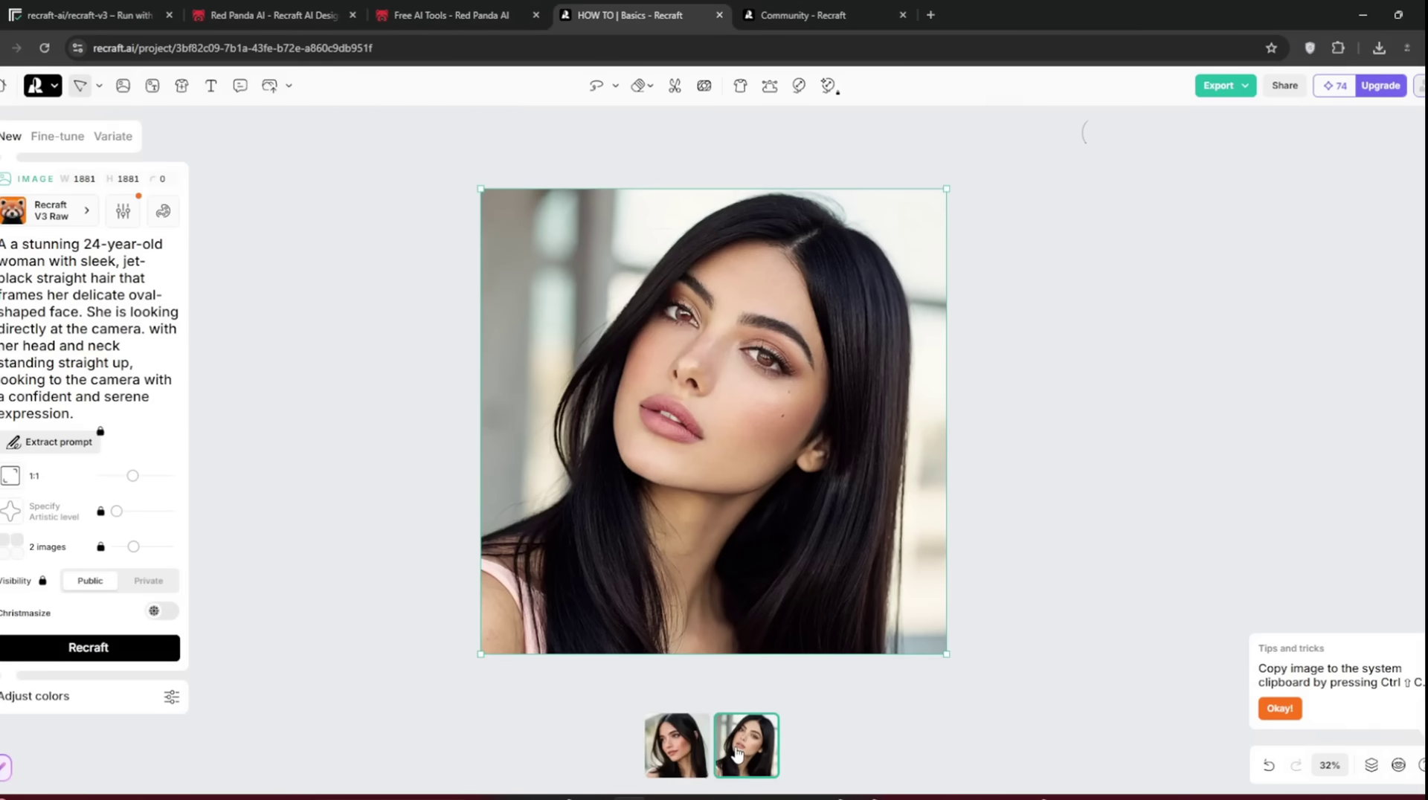
right_click(674, 462)
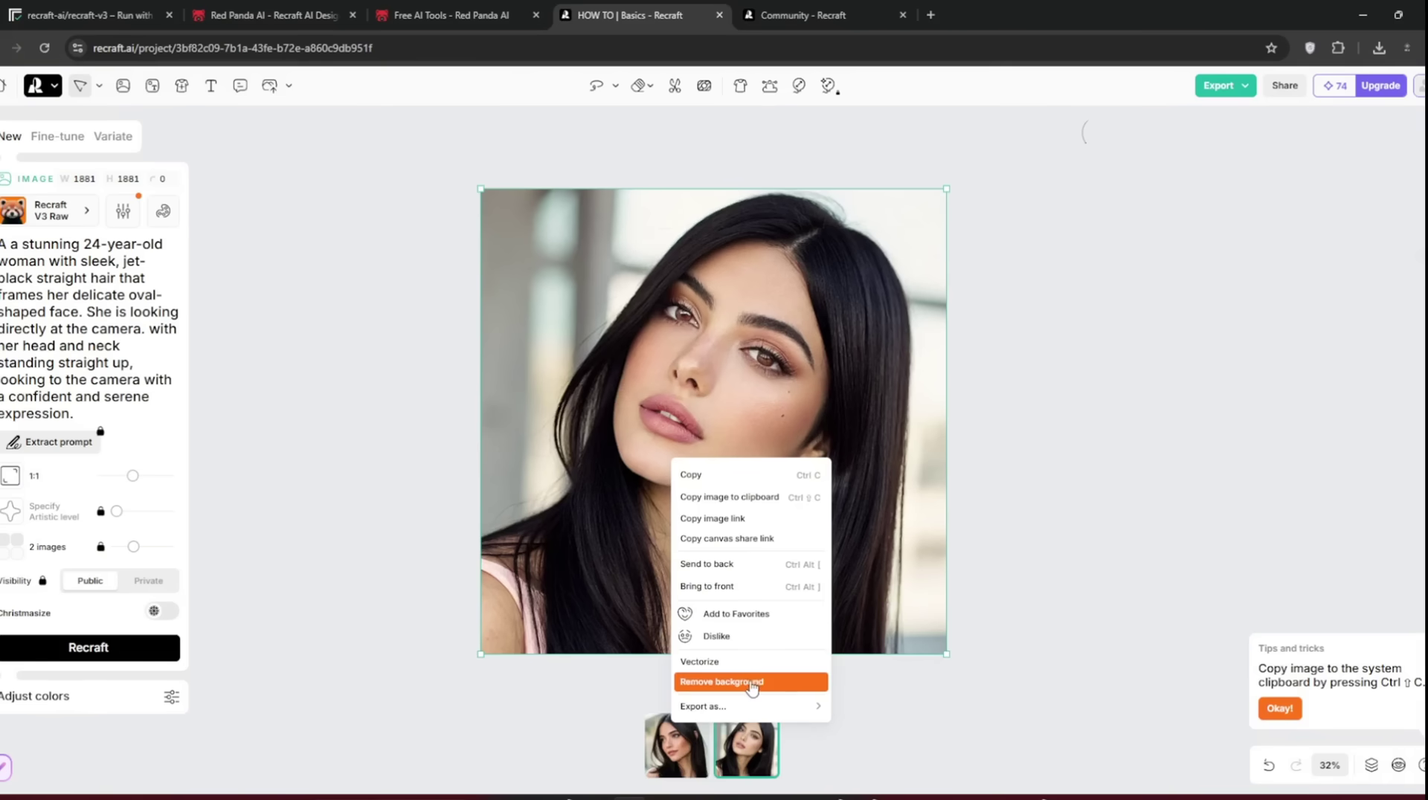
left_click(1246, 87)
left_click(1201, 222)
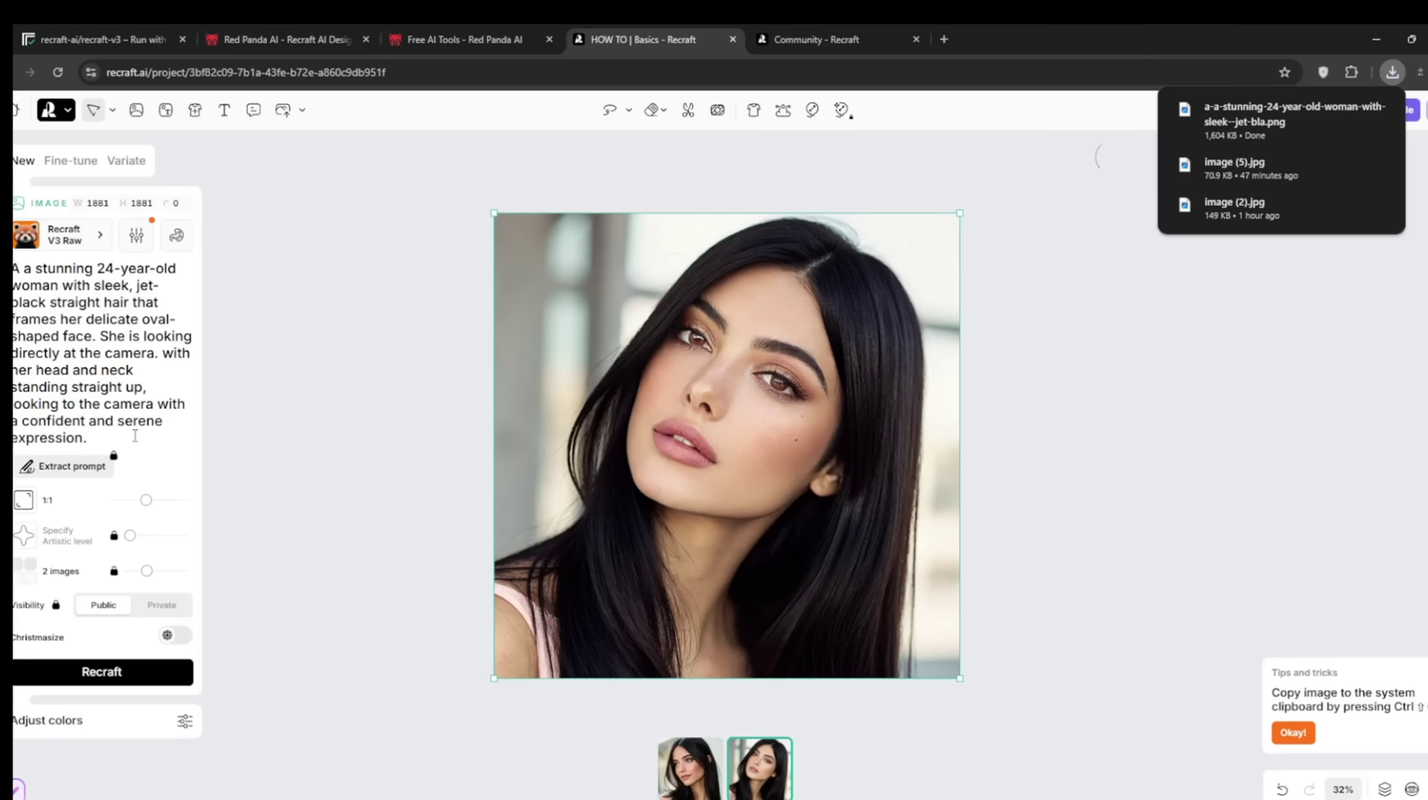
- Append 'standing up in a restaurant, looking at the camera. wearing a stunning outfit' to the prompt and generate
left_click_drag(135, 436, 15, 270)
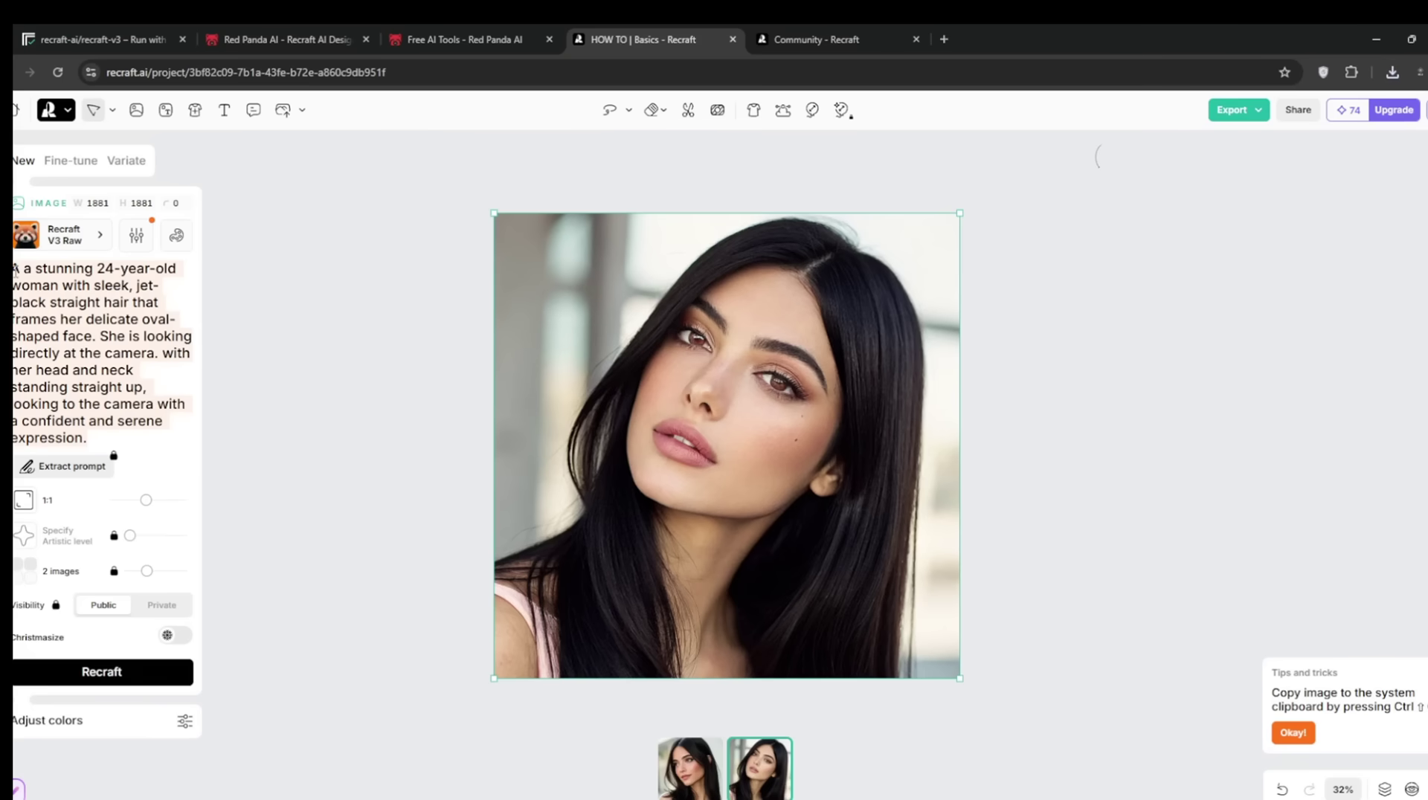
left_click(118, 437)
type("standing up")
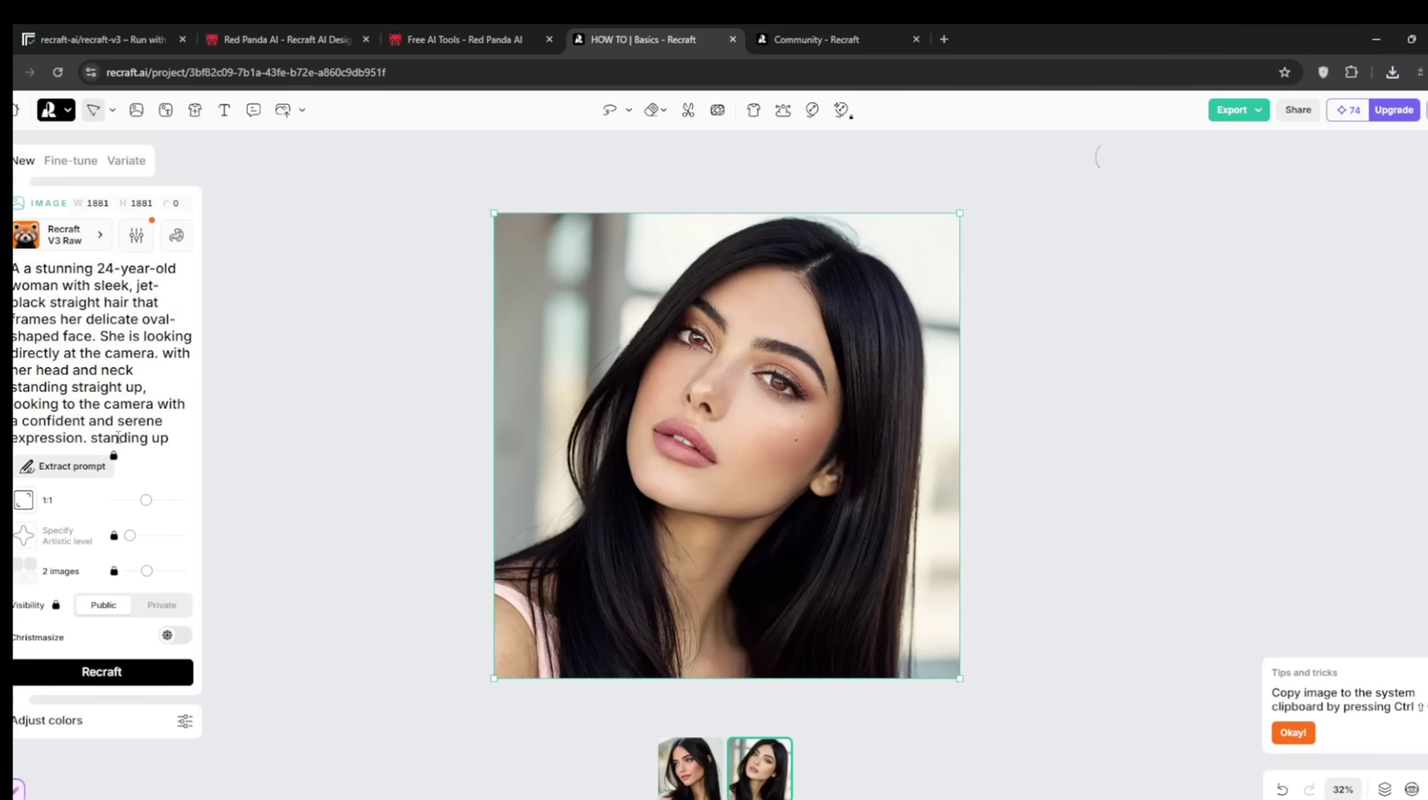
type(" in a restaurant, looking at the camera. wearing a stunning outfit")
key("Return")
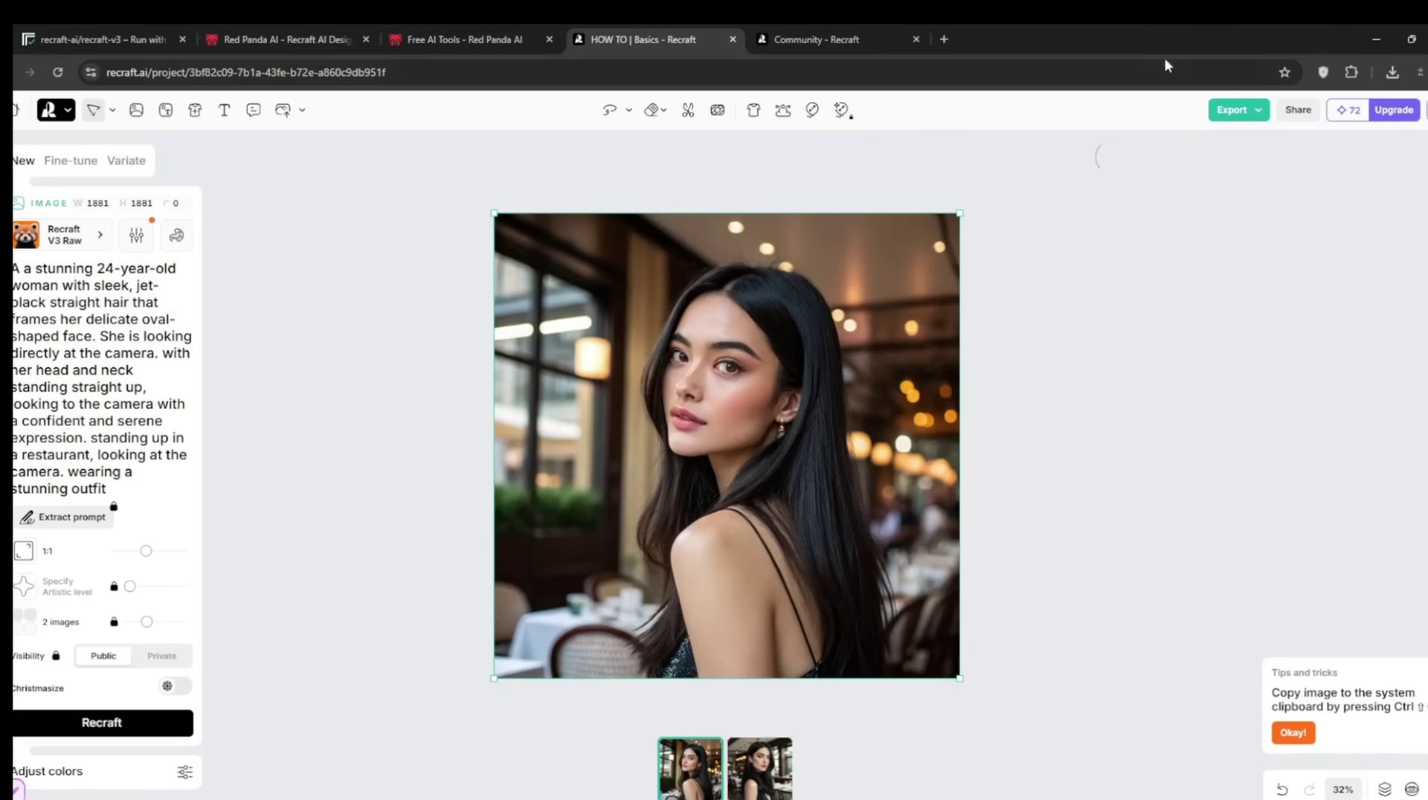
- Switch between the first and second generated variants to compare them
left_click(766, 773)
left_click(708, 781)
left_click(744, 777)
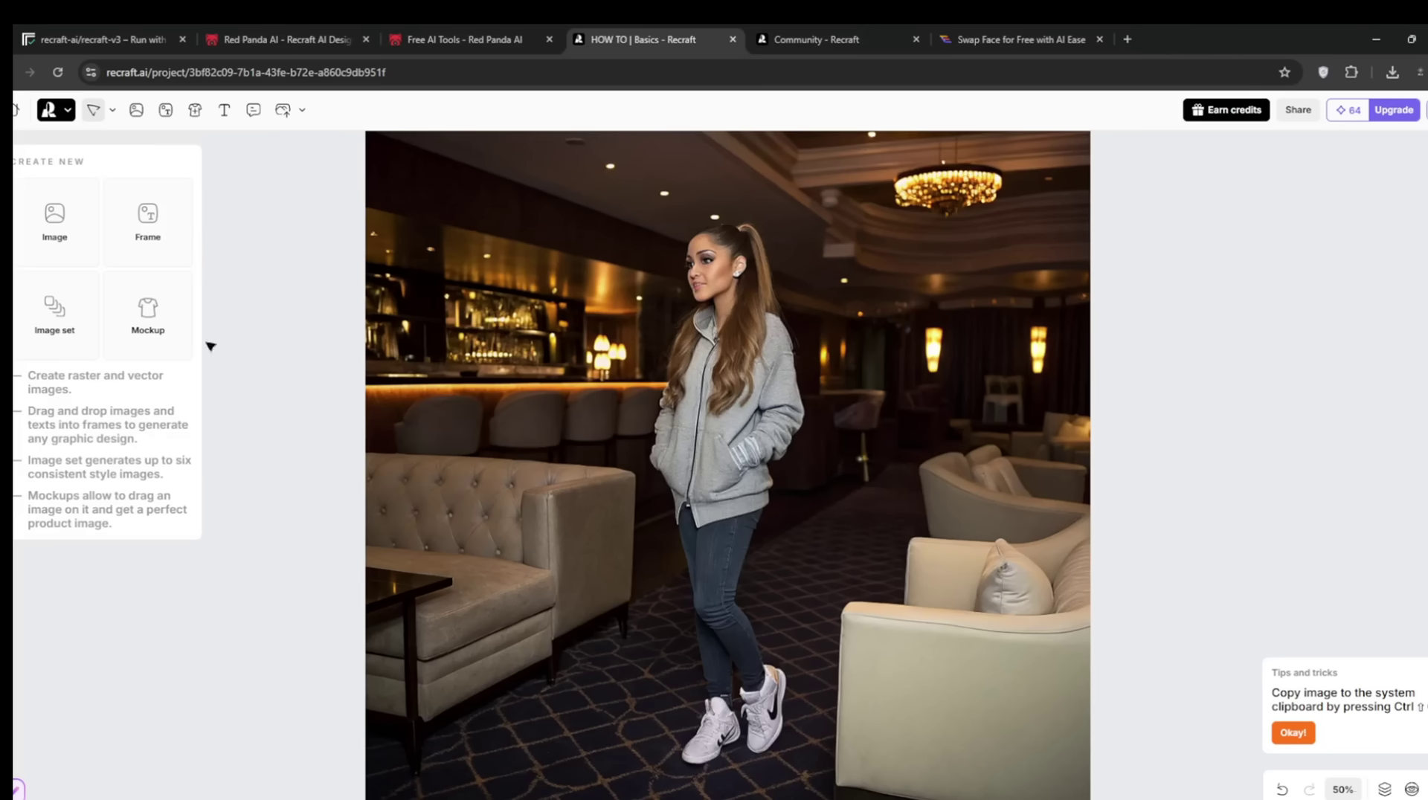
- Compare the lounge variants and settle on the grey-hoodie image
left_click(436, 265)
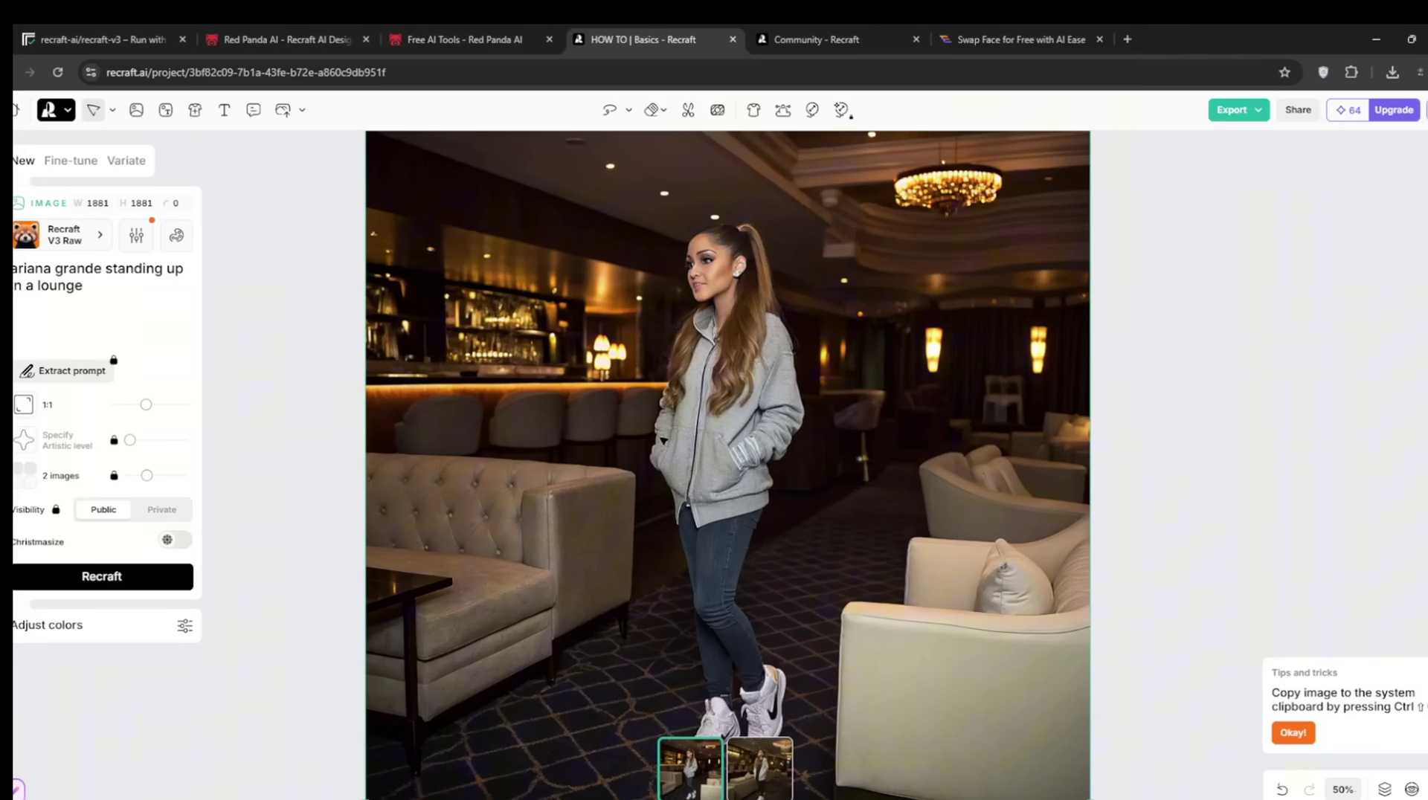
left_click(766, 773)
left_click(714, 780)
left_click(772, 781)
left_click(700, 784)
left_click(743, 781)
left_click(701, 785)
- Download the grey-hoodie lounge image as a PNG and open a new browser tab
left_click(1234, 110)
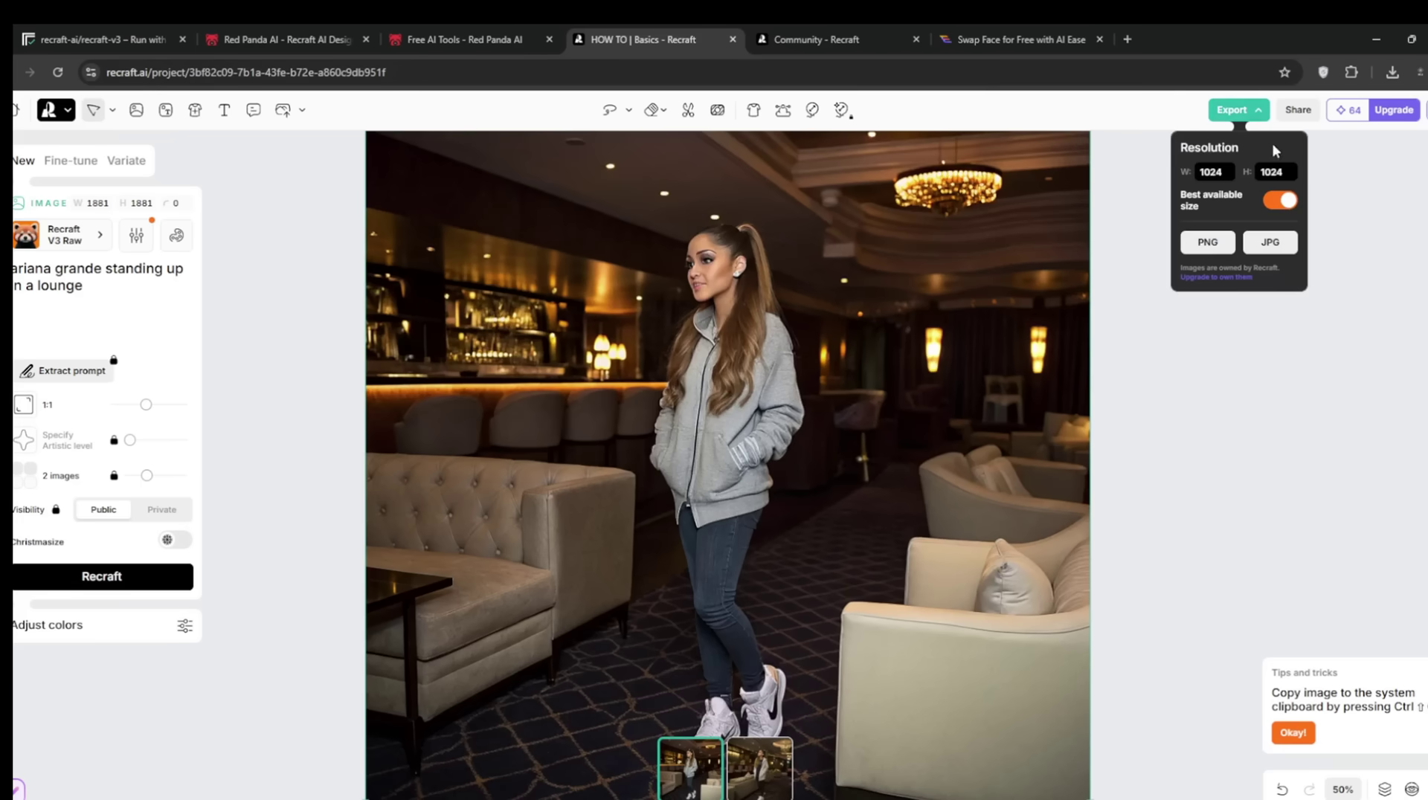
left_click(1207, 242)
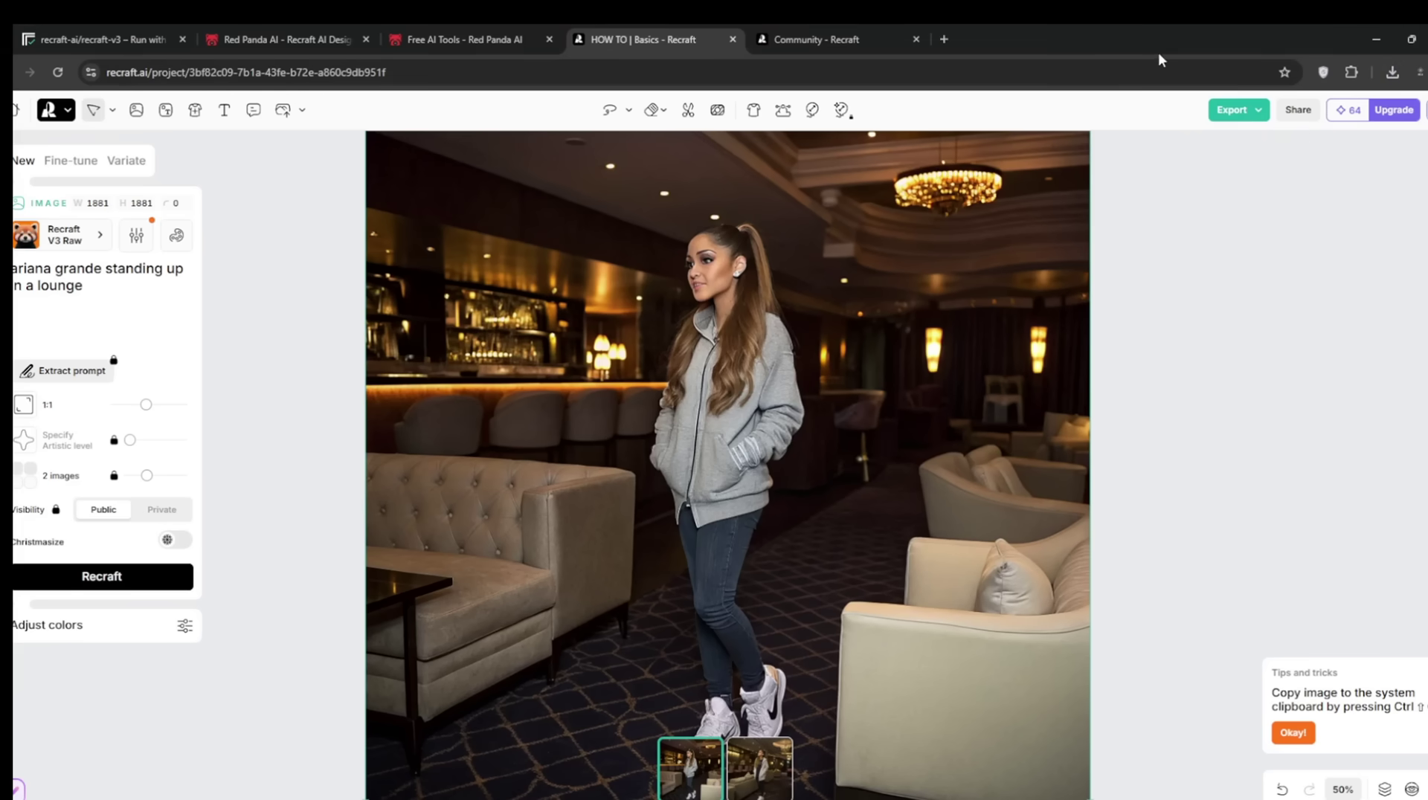
left_click(944, 39)
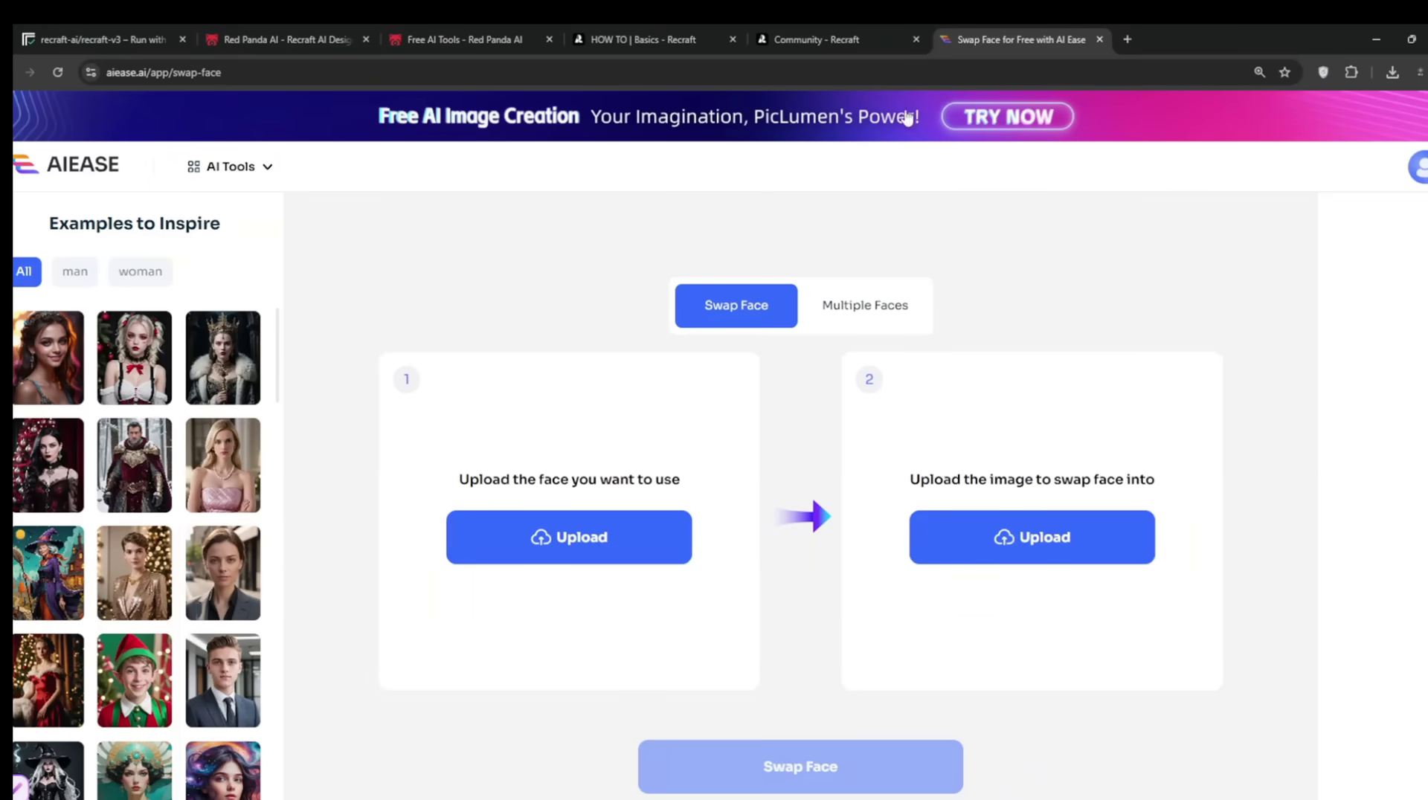
- Load the black-haired portrait as the face and the lounge image as the target, then swap faces
left_click(1392, 72)
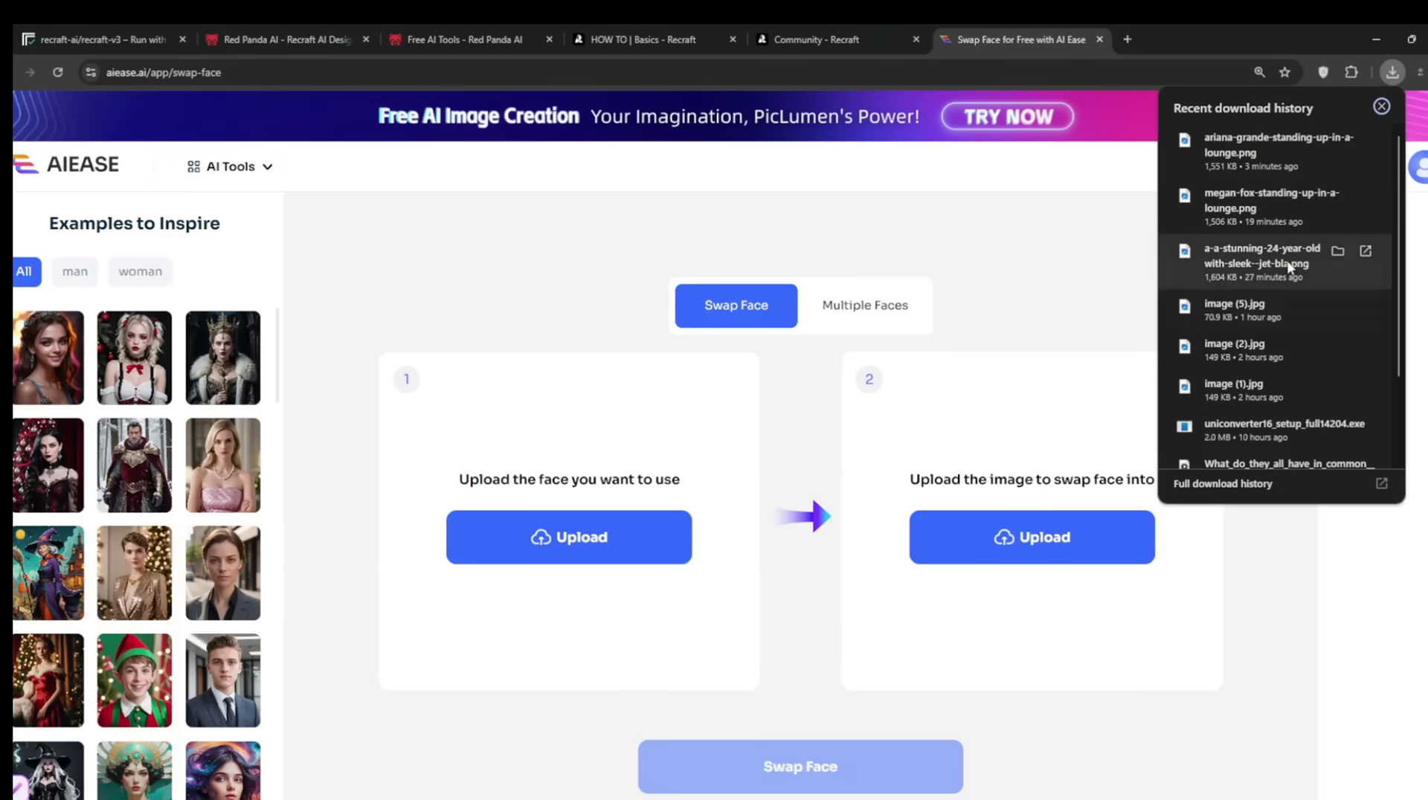
left_click_drag(1291, 269, 573, 450)
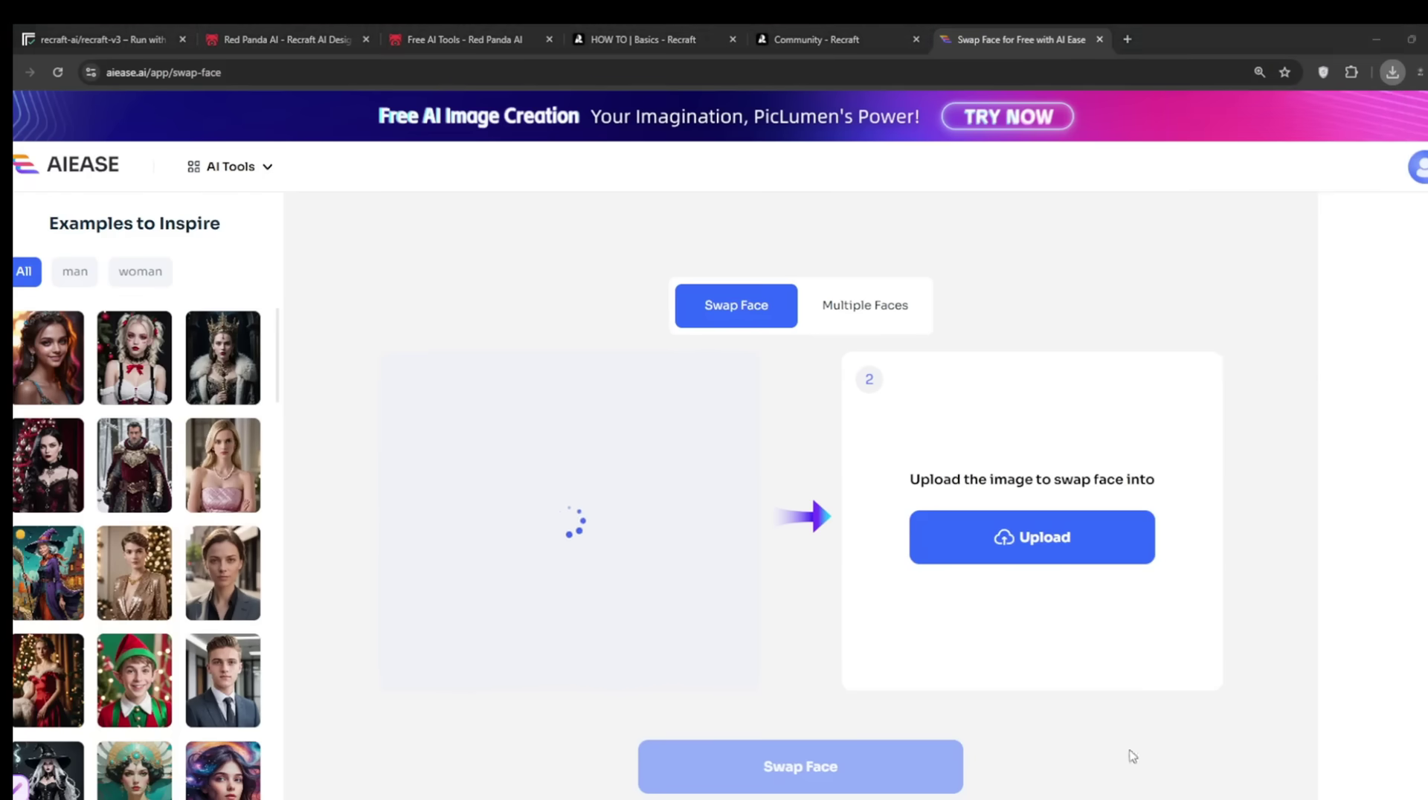
left_click(1392, 72)
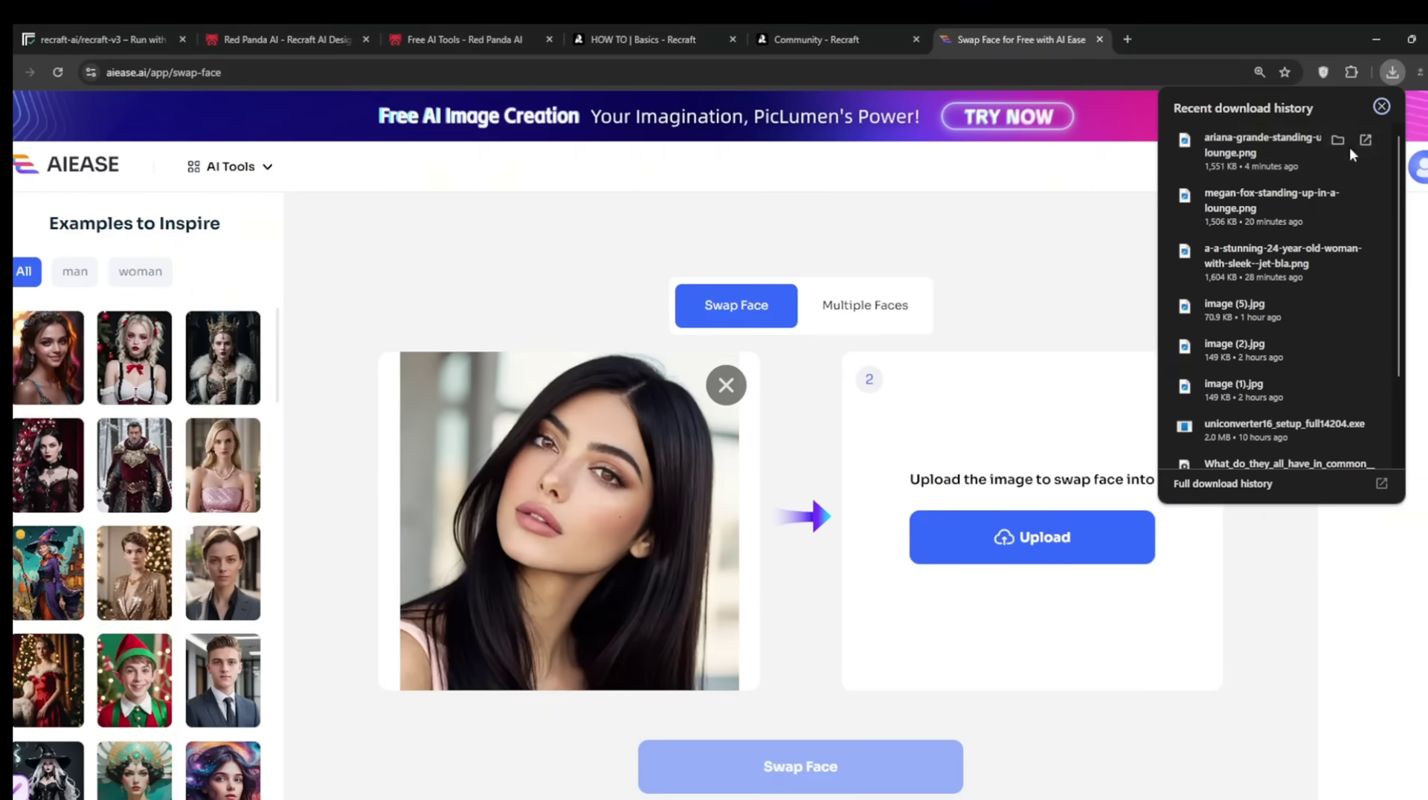
left_click_drag(1279, 145, 998, 494)
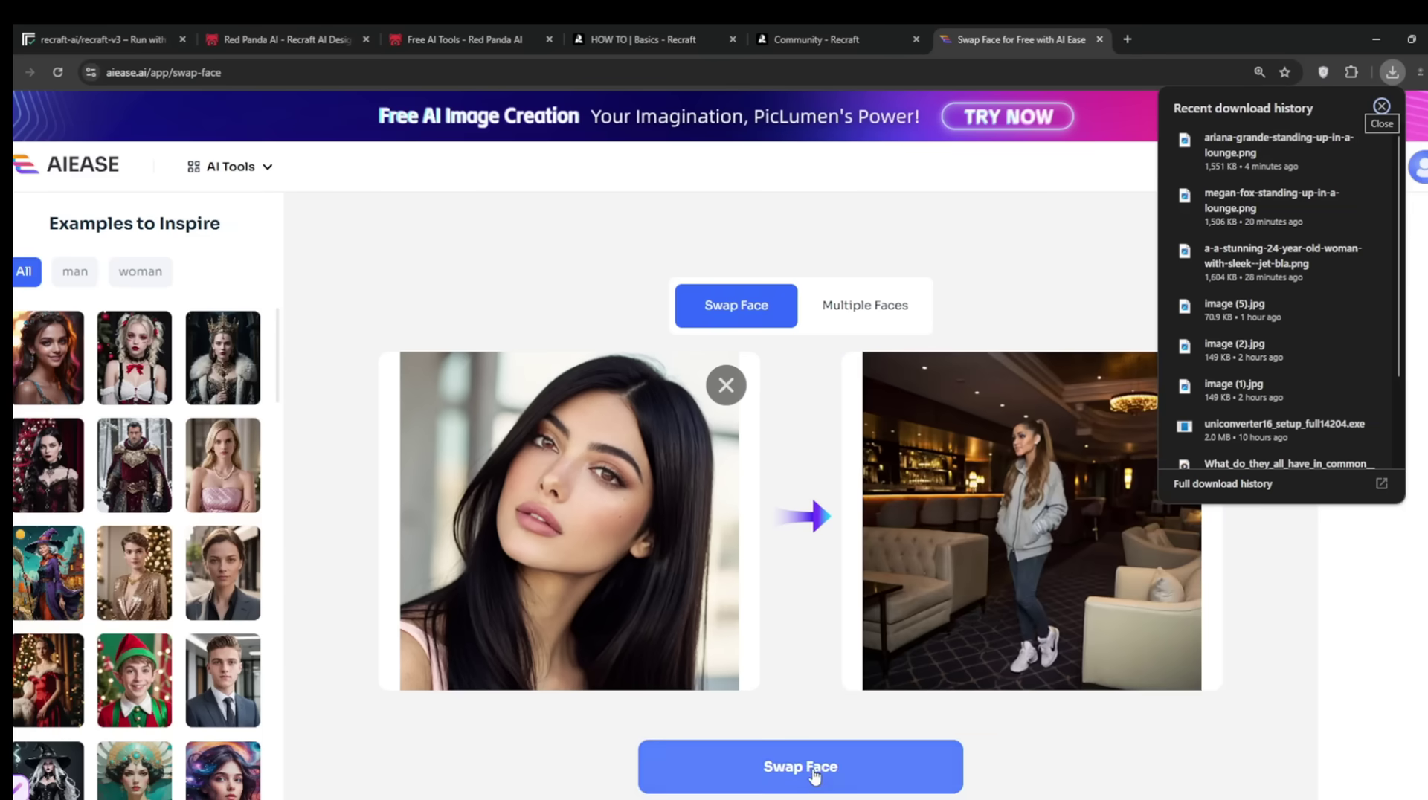
left_click(841, 756)
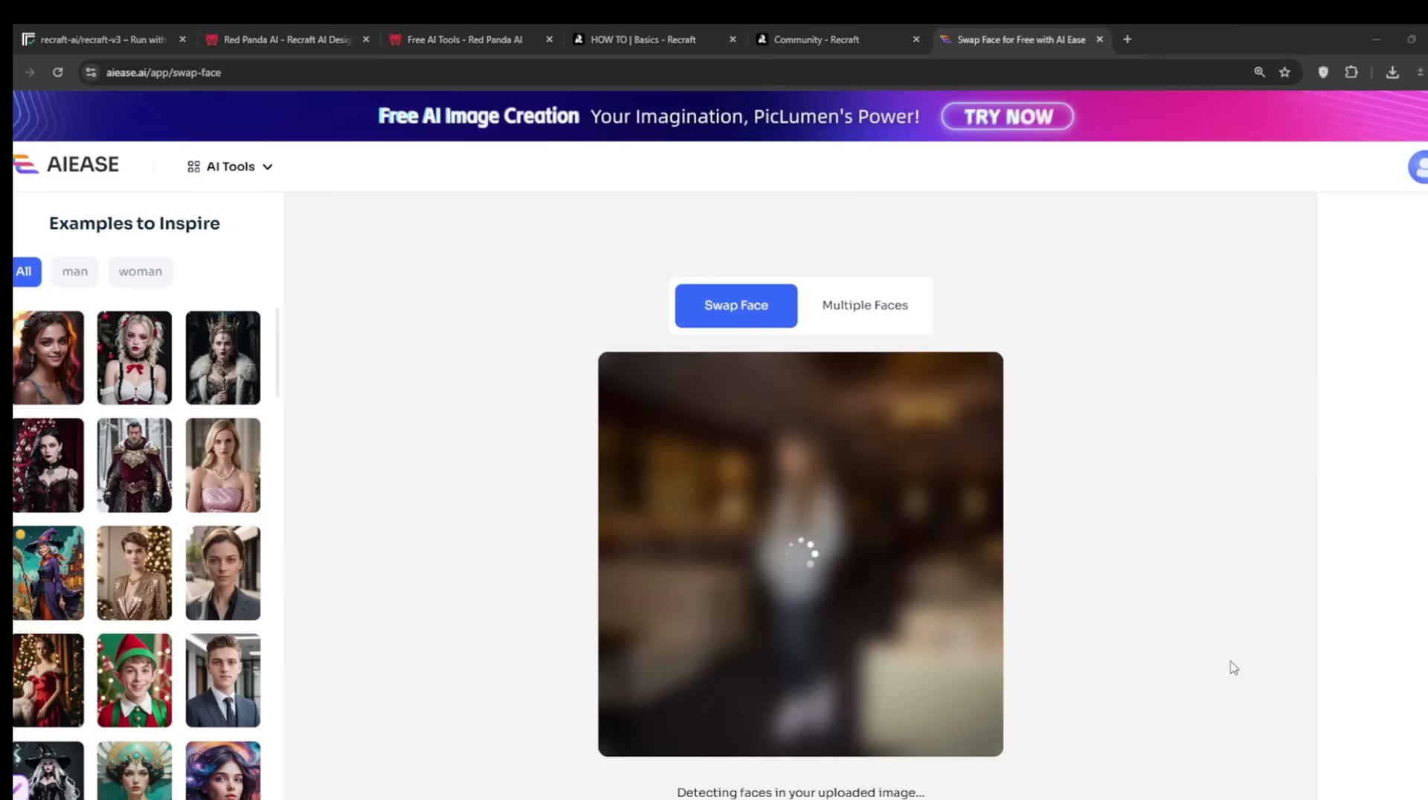
- Inspect the swapped result full size, download it as a JPG, and return to the Recraft prompt
left_click(888, 417)
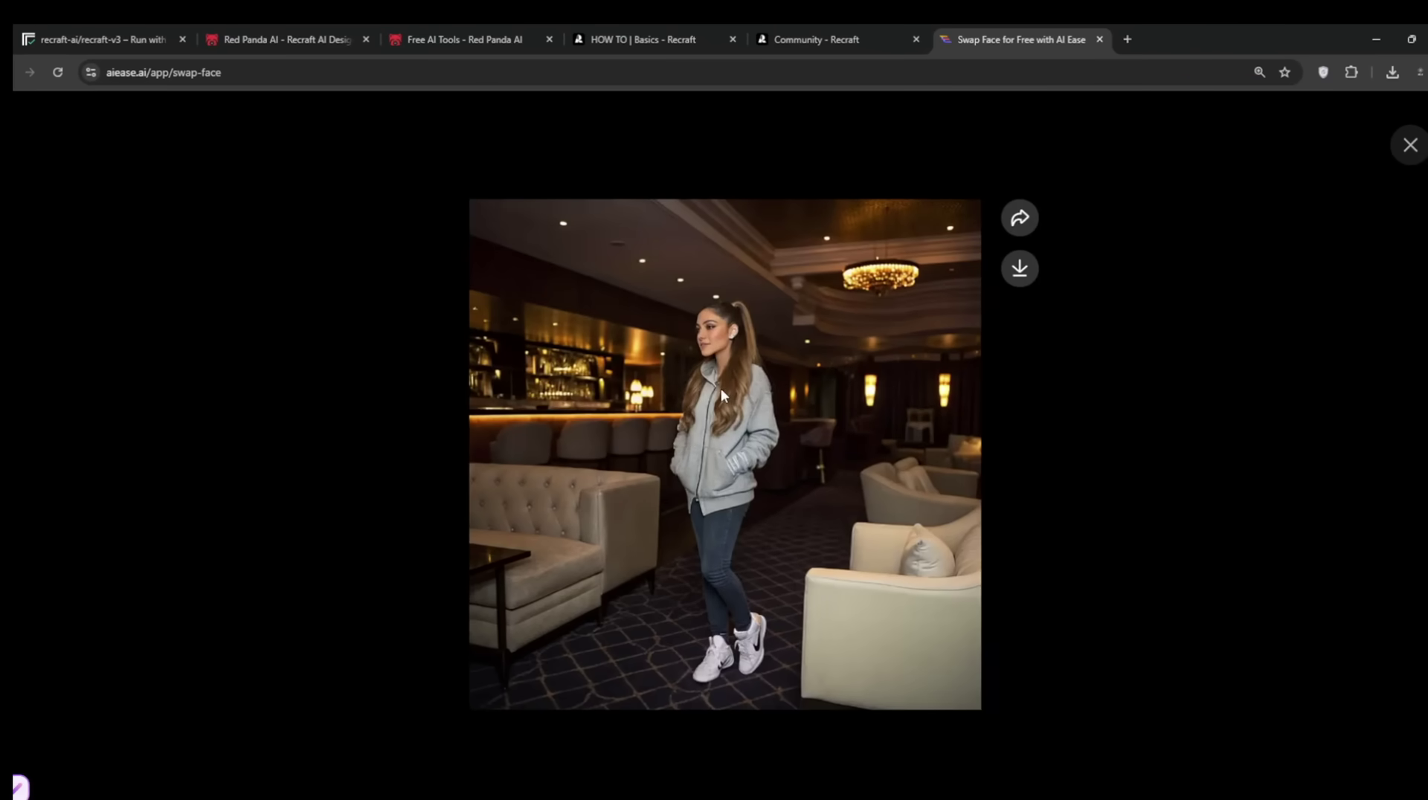
left_click(1410, 145)
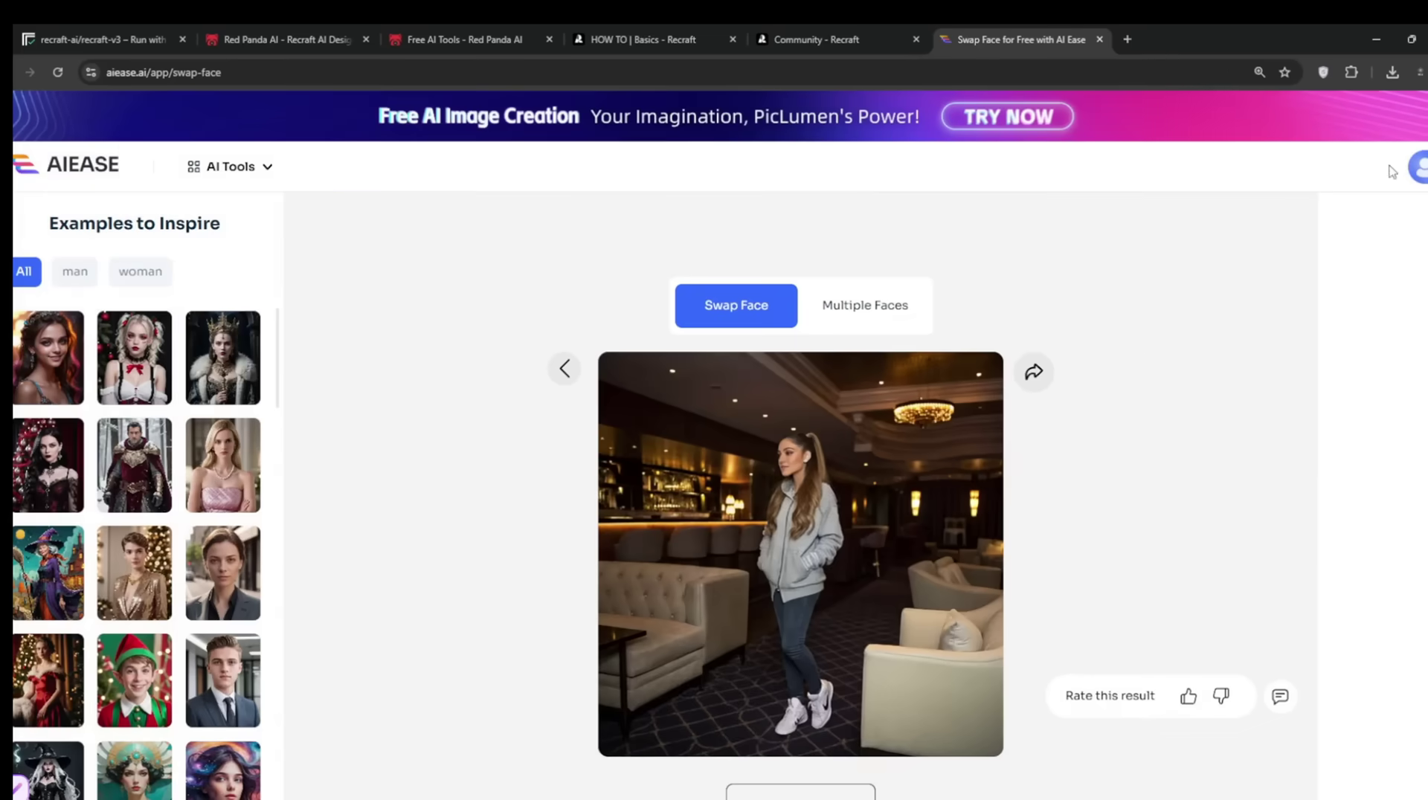
left_click(845, 705)
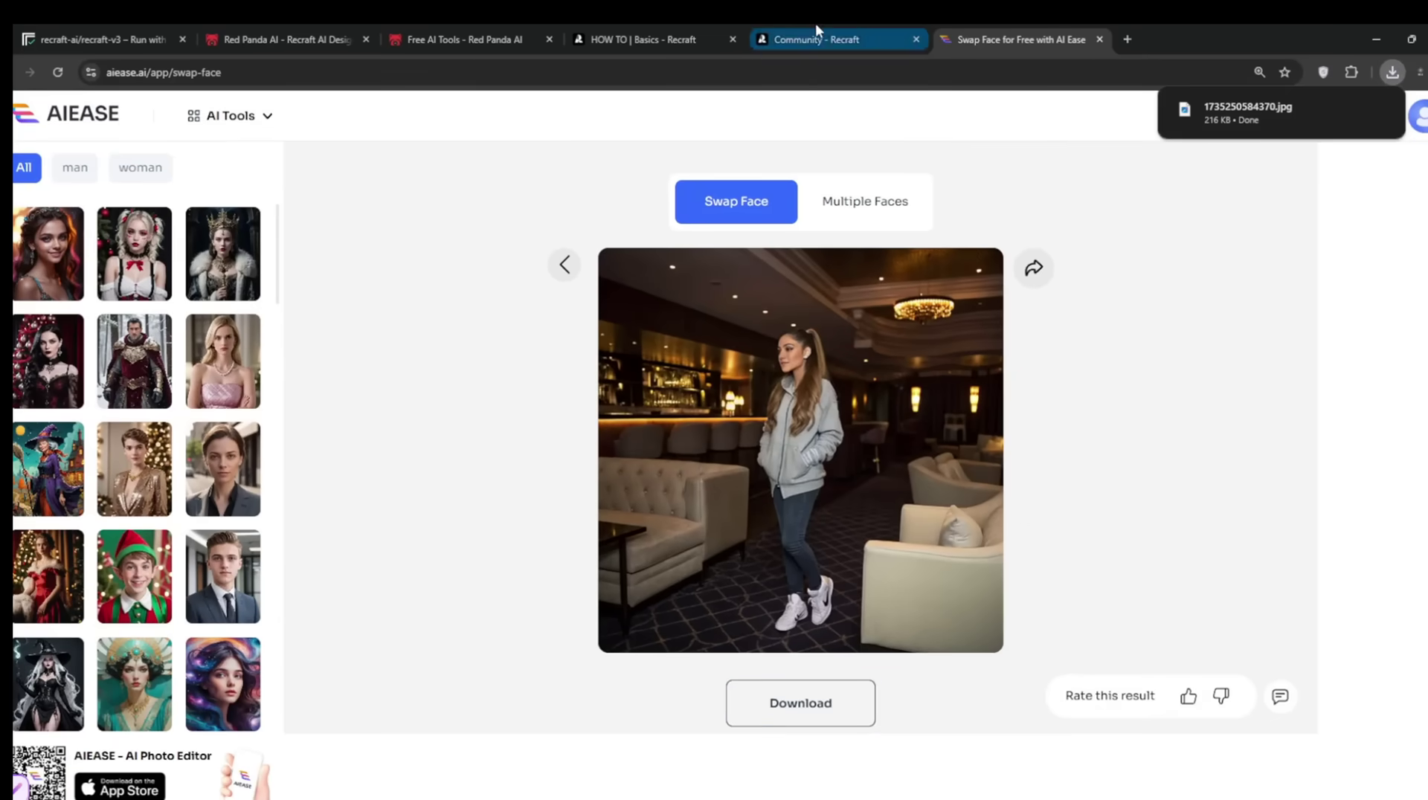
left_click(623, 32)
left_click(104, 269)
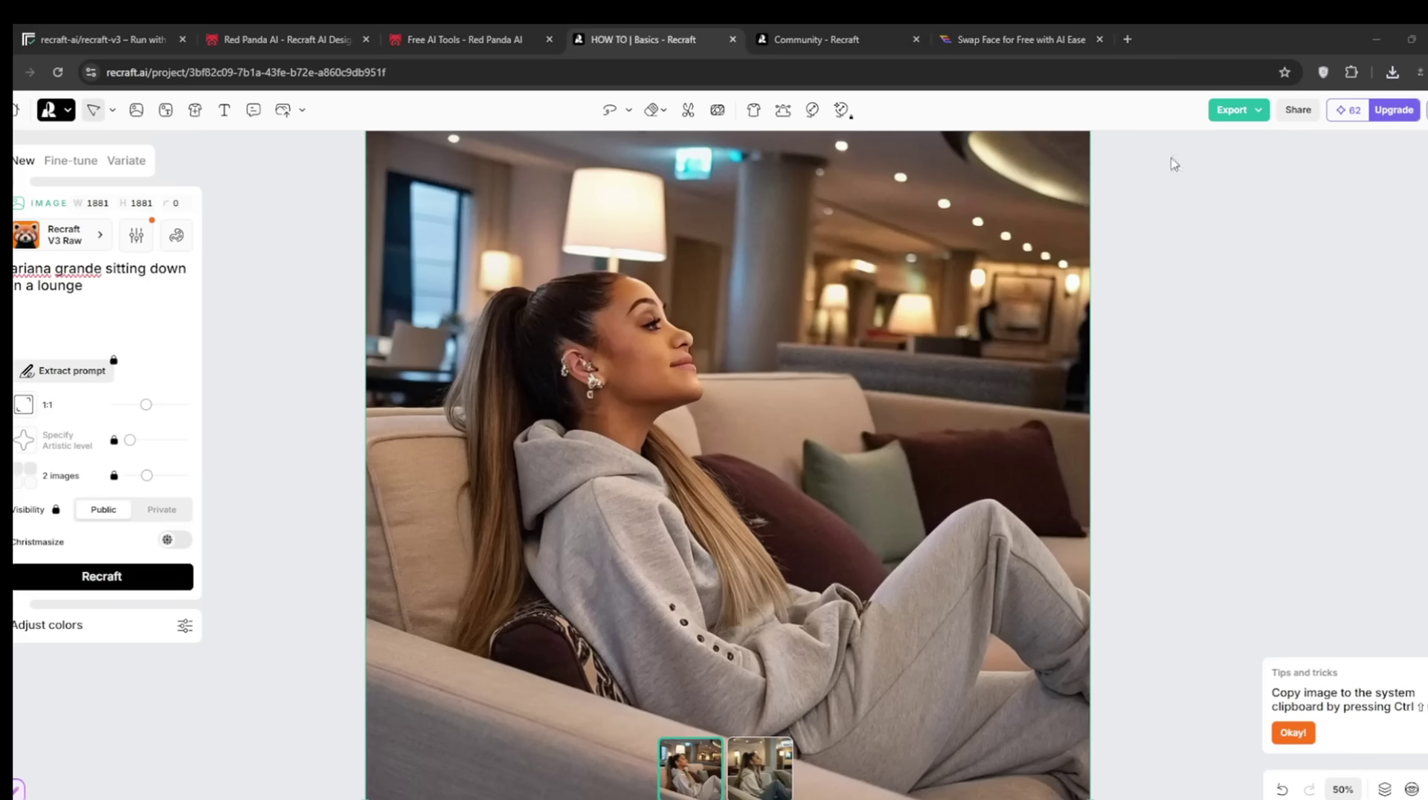
- Generate the seated lounge image, save it as a PNG, and reset AI Ease's Swap Face uploads
left_click(1167, 47)
key("ctrl+a")
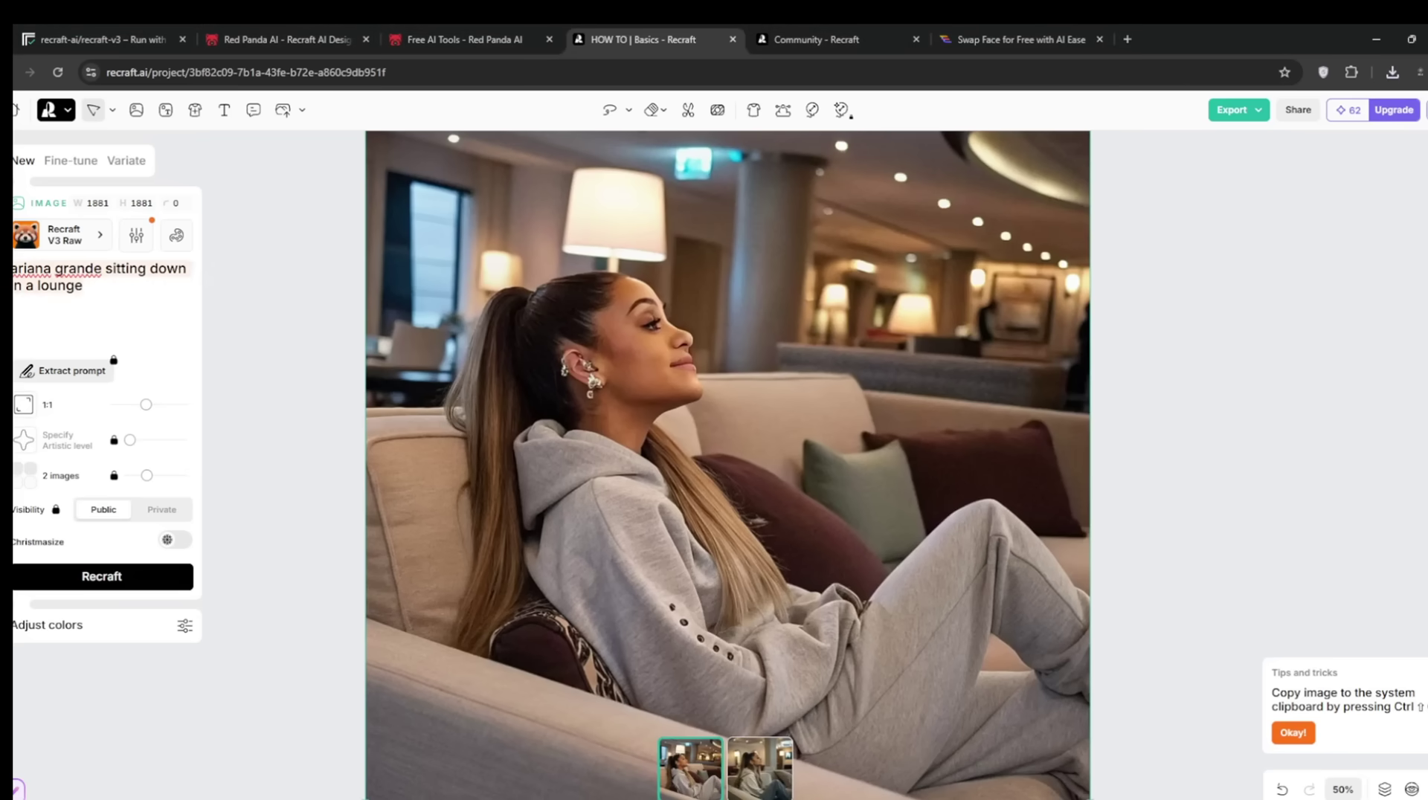
right_click(706, 429)
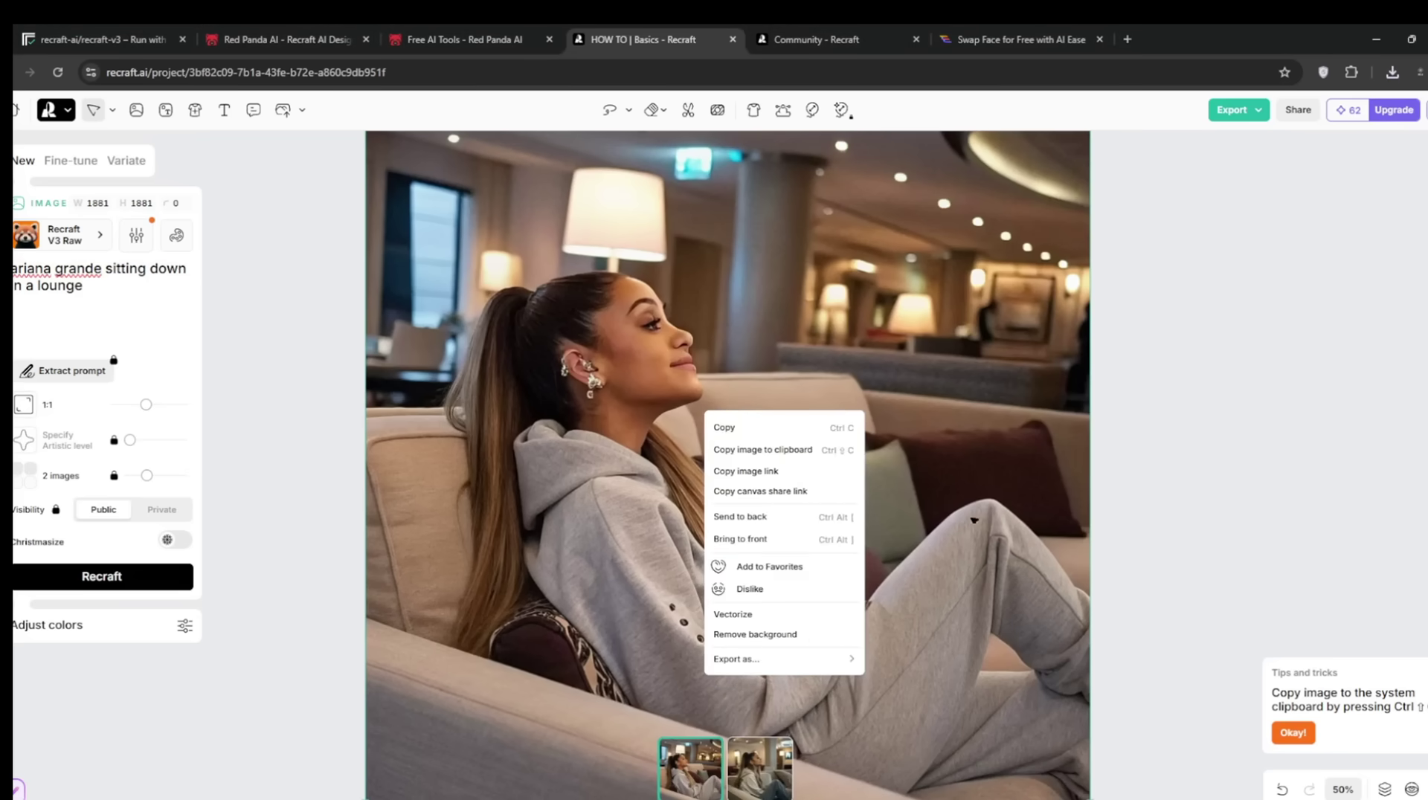
left_click(1241, 112)
left_click(1206, 241)
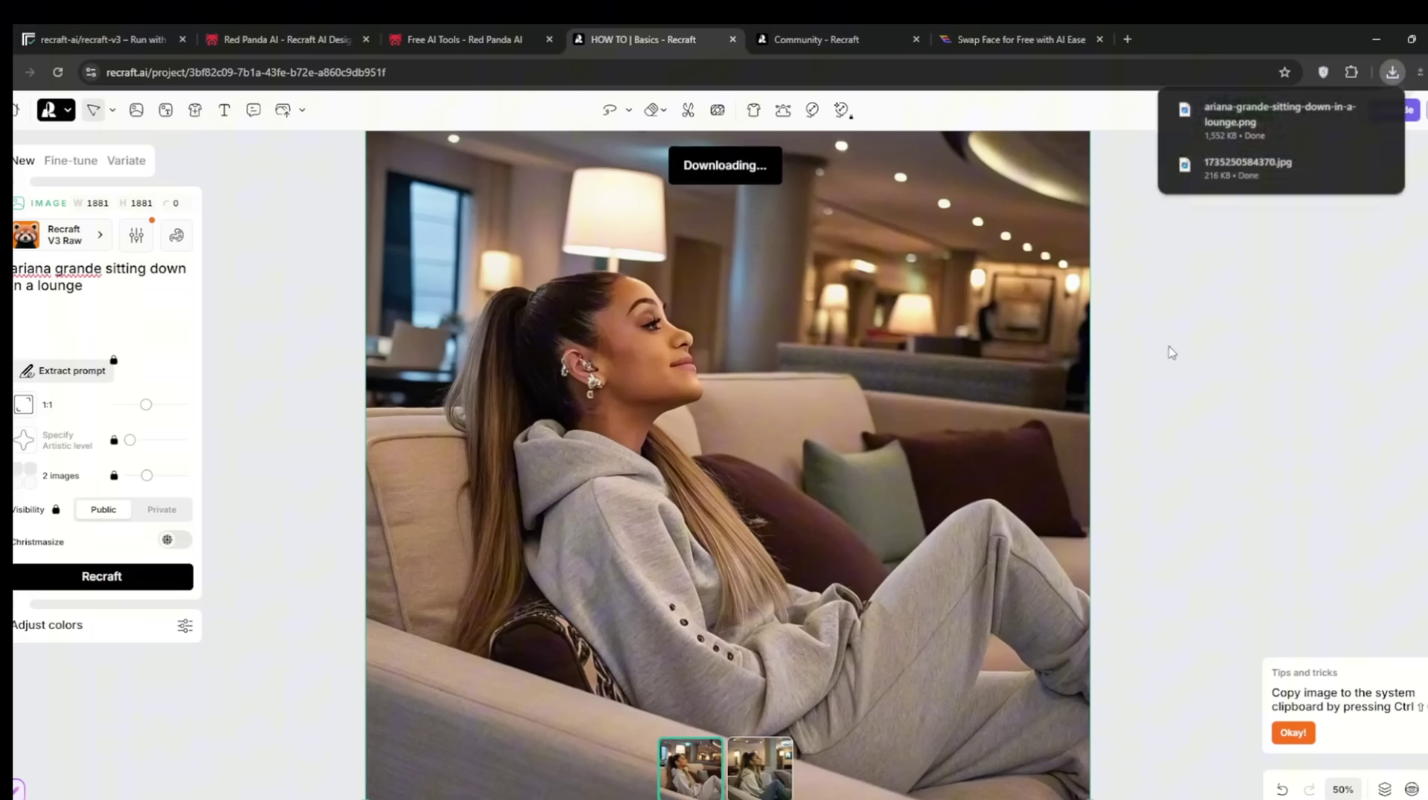
left_click(1021, 39)
left_click(564, 265)
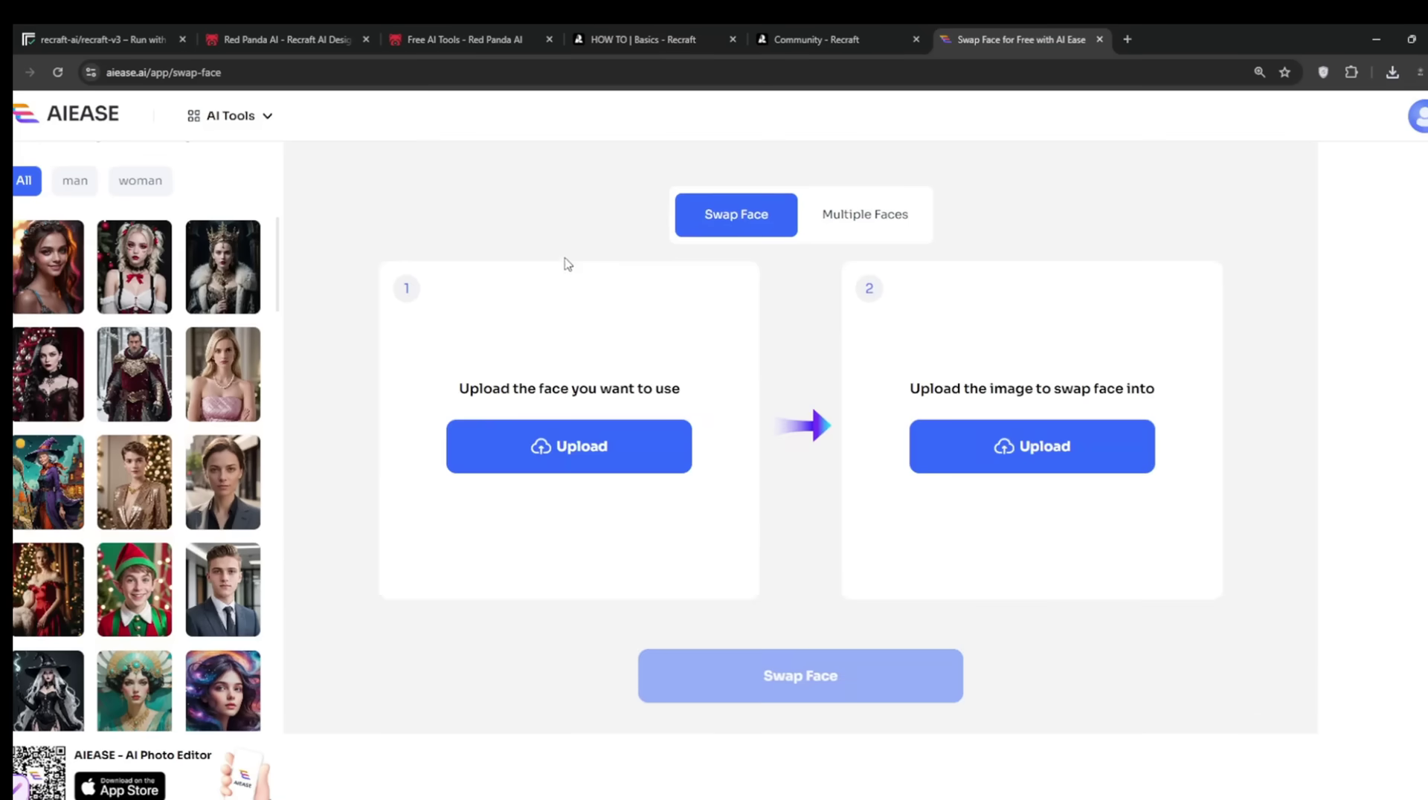
- Swap the dark-haired portrait's face onto the seated lounge photo and download the 232 KB JPG
left_click(1392, 73)
left_click_drag(1273, 305, 685, 331)
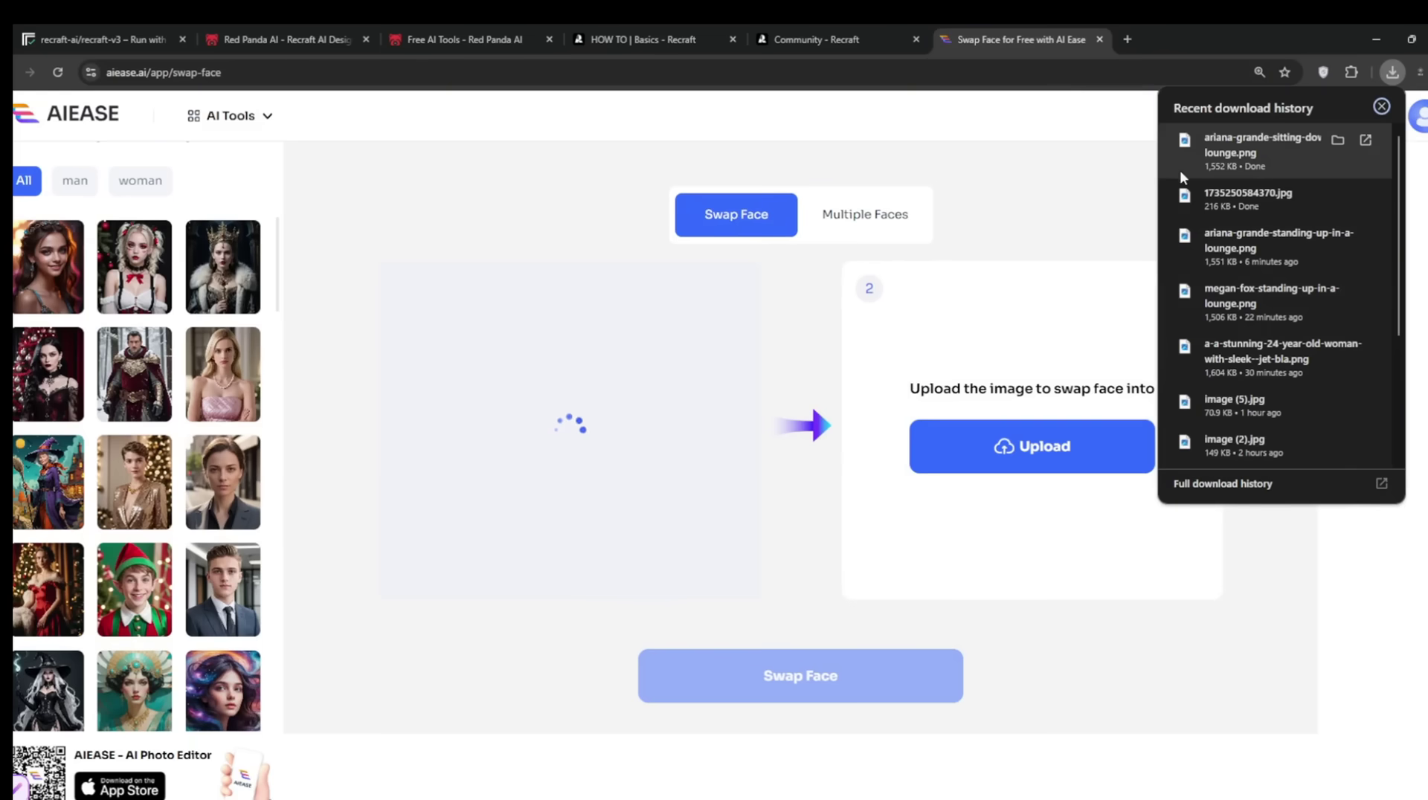
left_click_drag(1273, 240, 1074, 414)
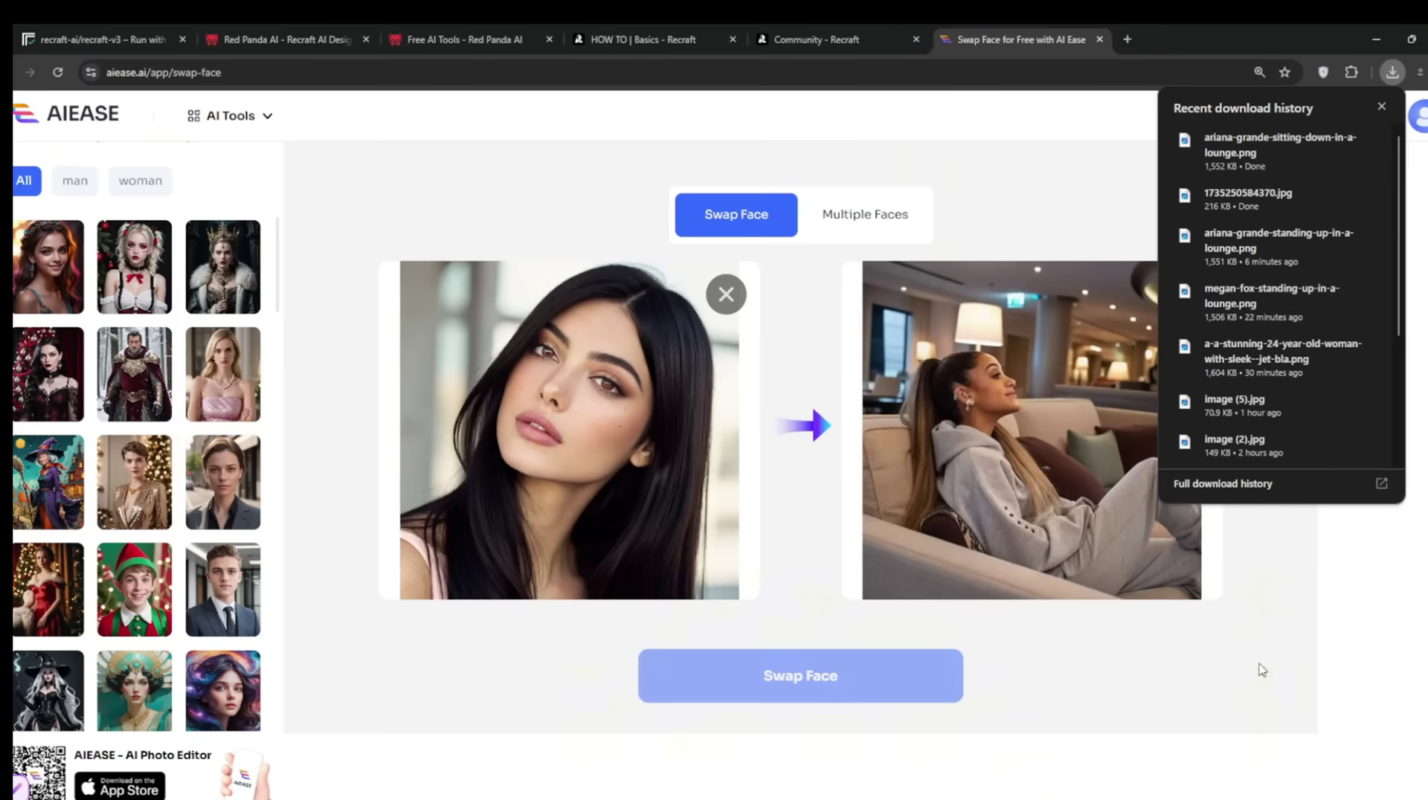
left_click(880, 676)
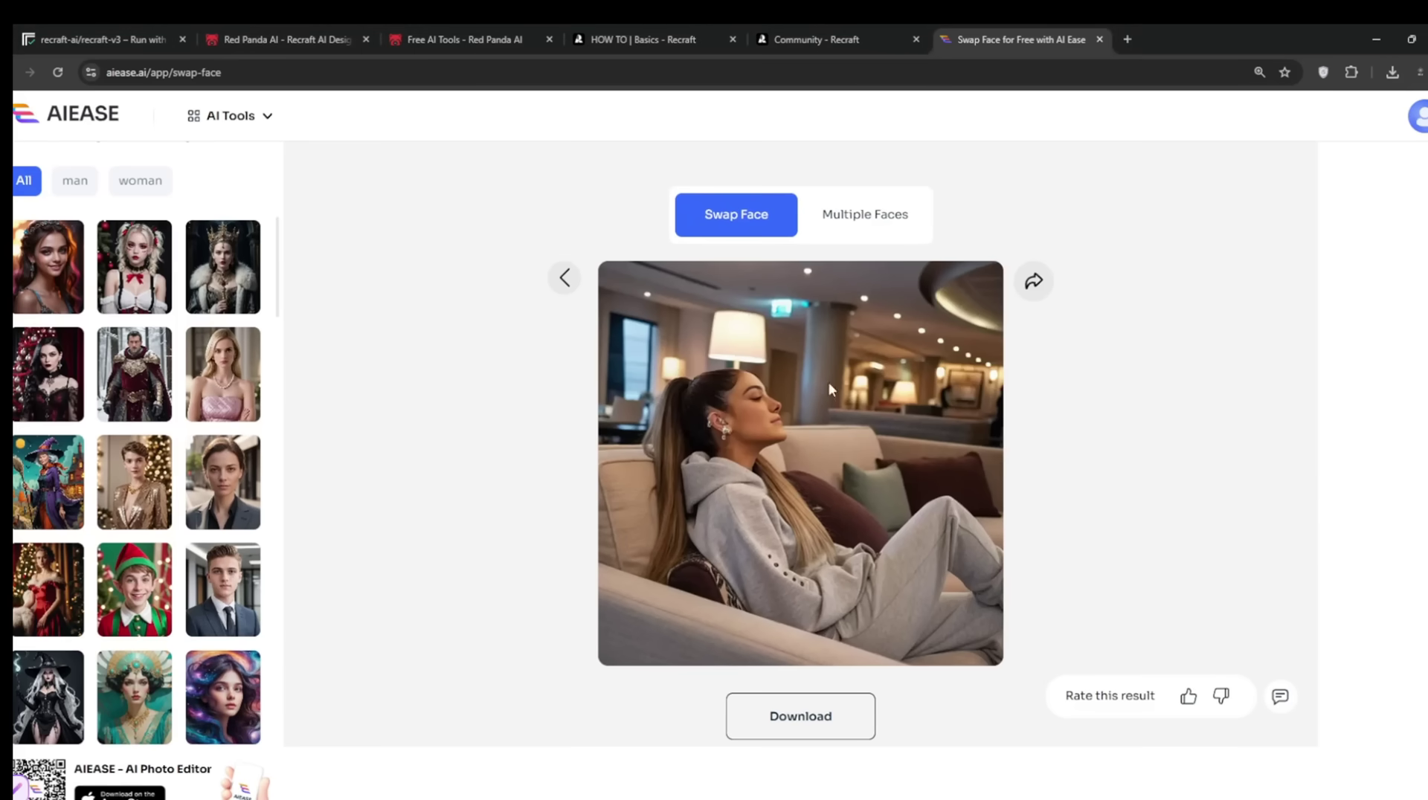
left_click(790, 716)
- Add 'wearing sexy clothing' to the lounge prompt and generate the pink-coat, plaid-skirt image
left_click(608, 39)
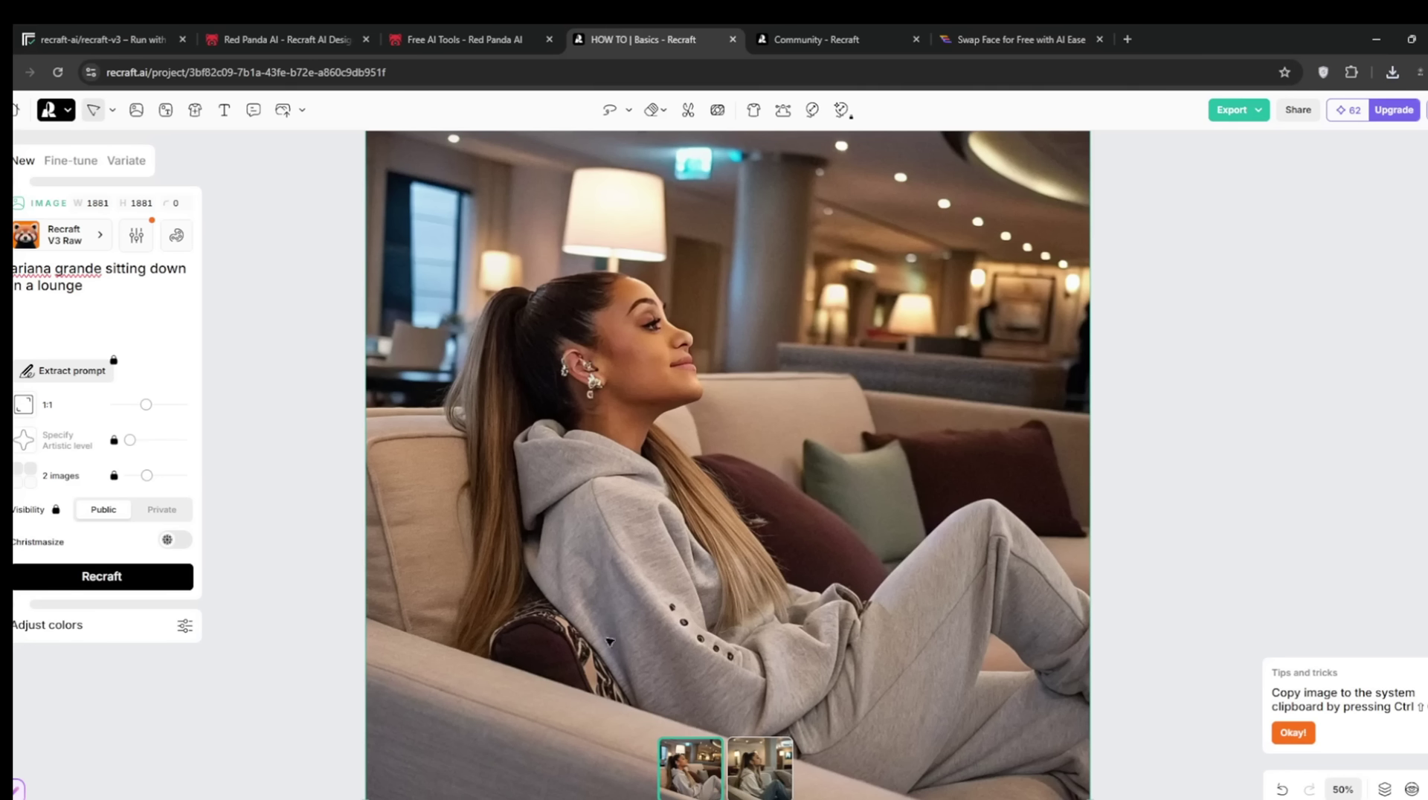
left_click_drag(101, 267, 13, 269)
key("ctrl+c")
left_click(101, 268)
type("wearing sexy ")
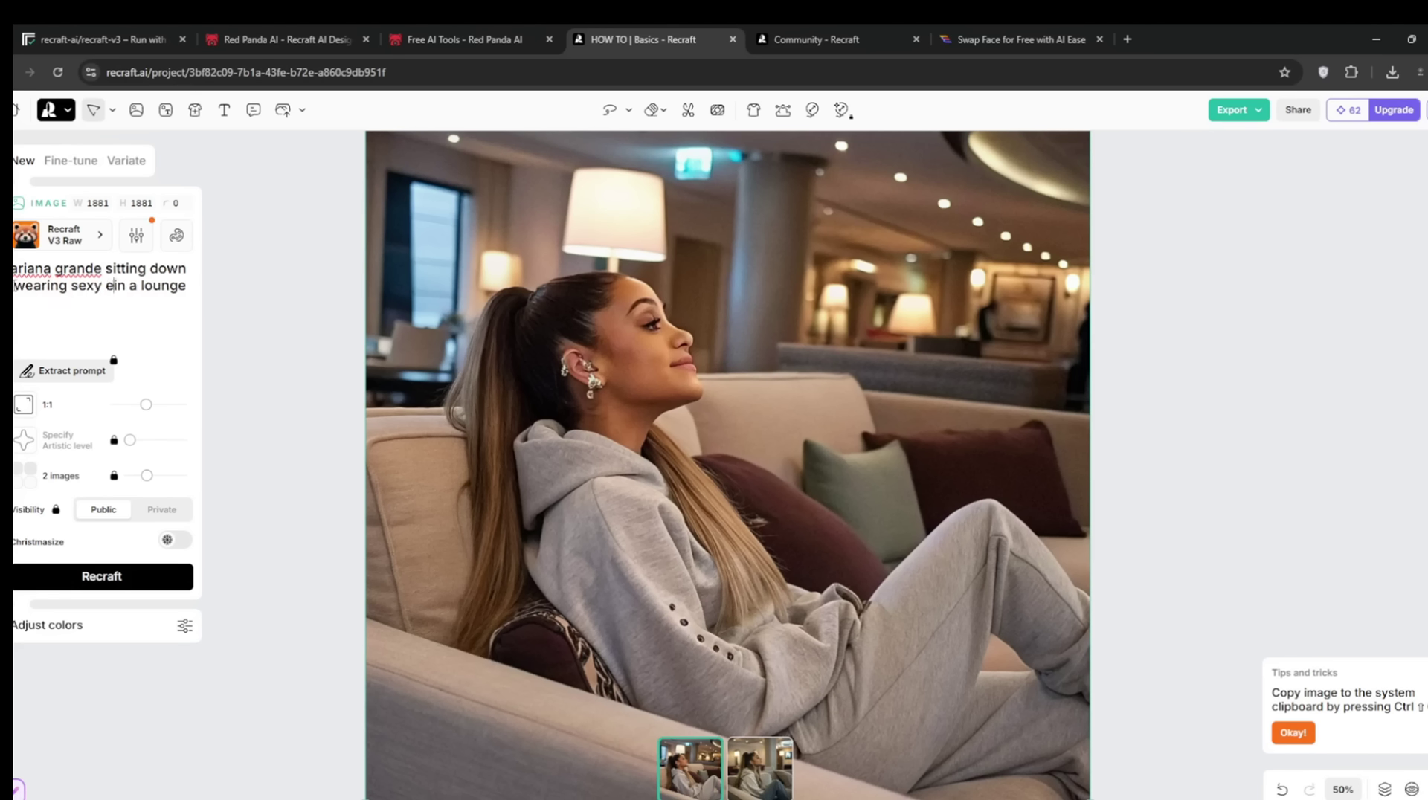
type("clothing")
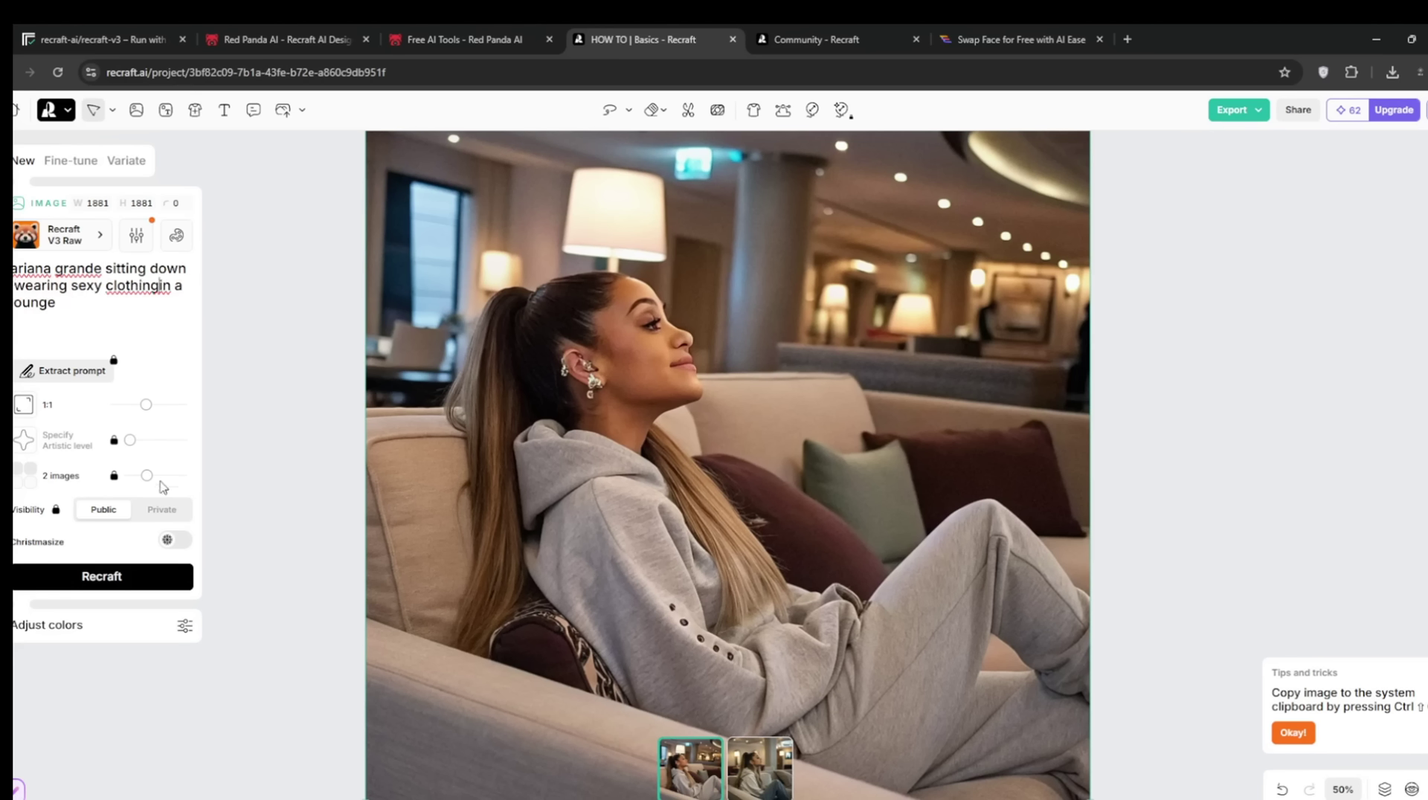
left_click(173, 510)
left_click(169, 436)
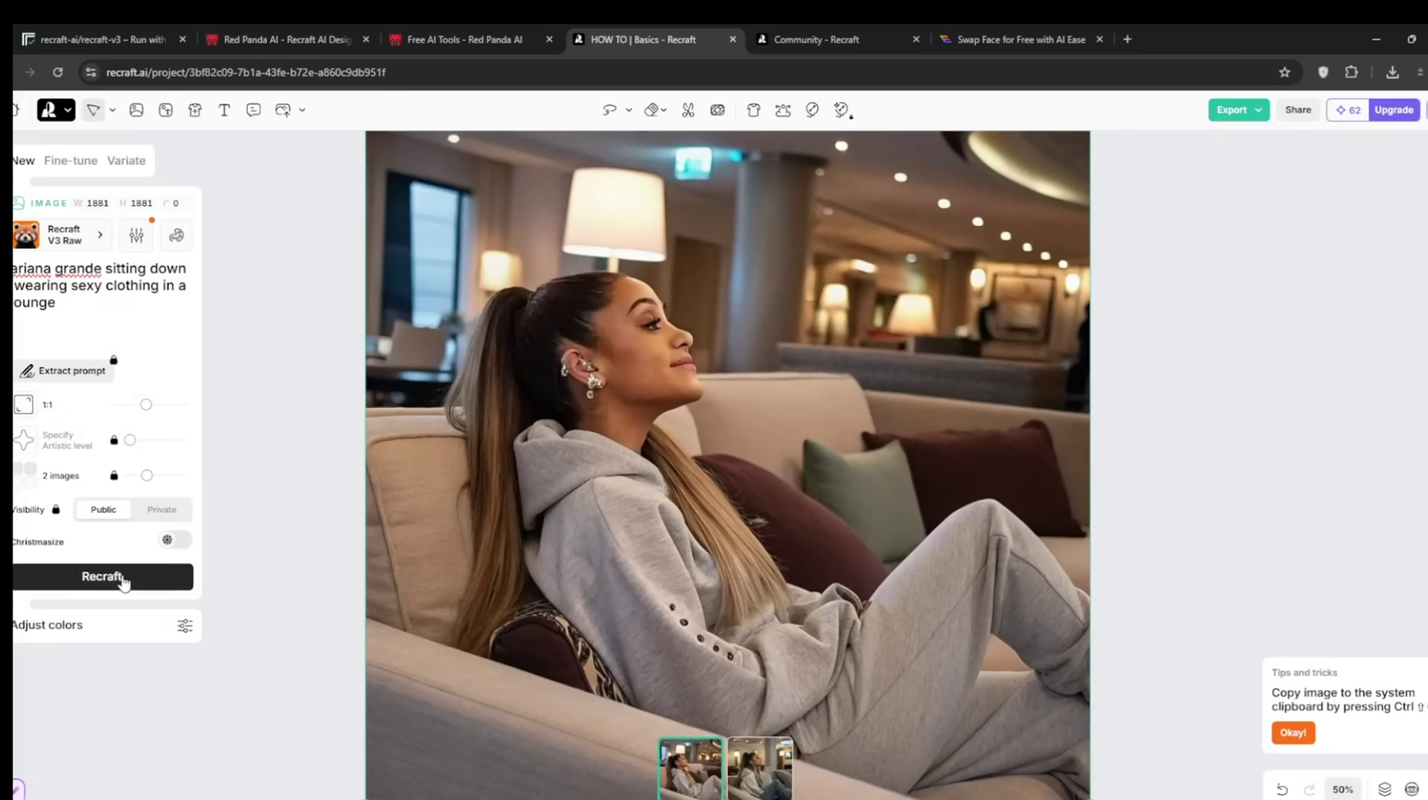
left_click(117, 578)
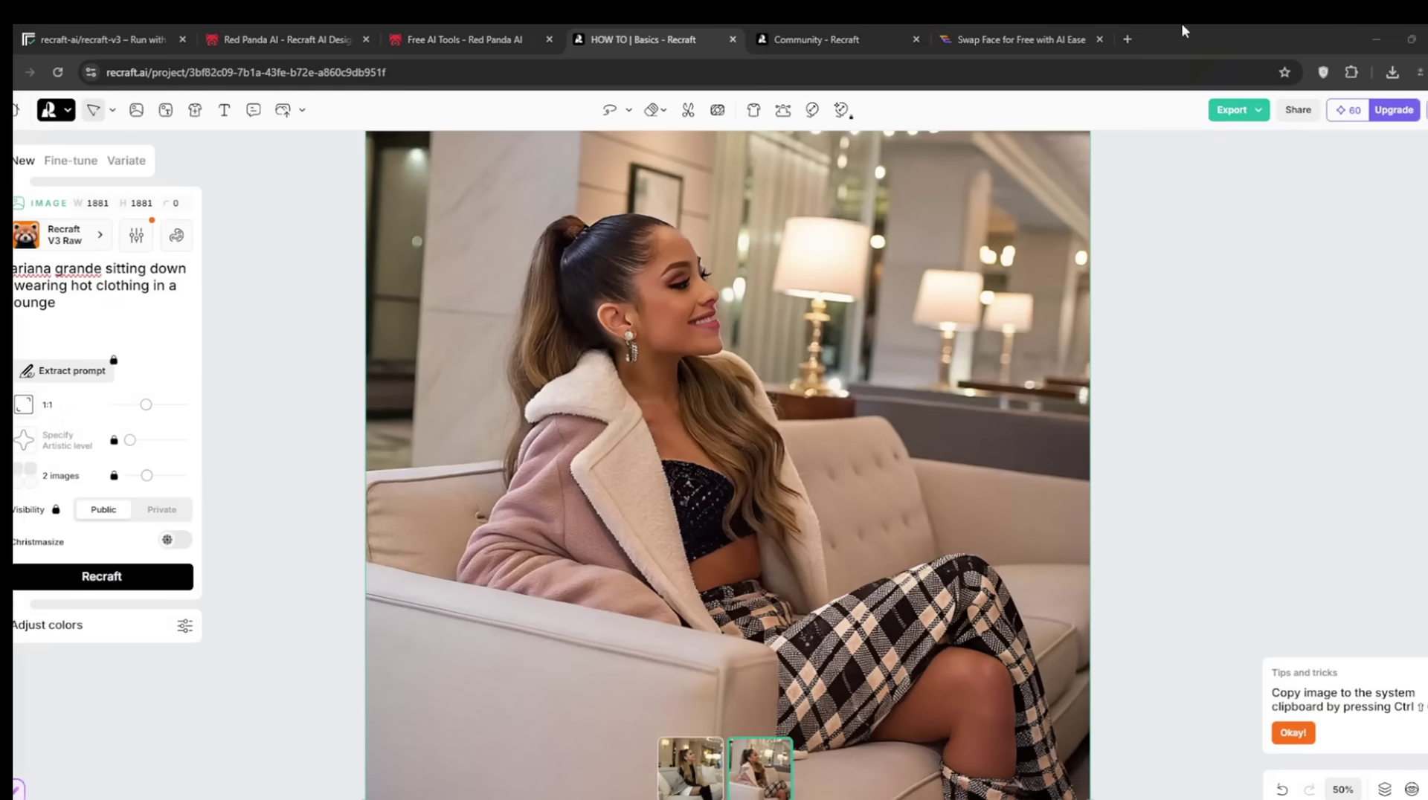
- Export the pink-coat lounge image as a PNG and start a new face swap in AI Ease
left_click(1254, 111)
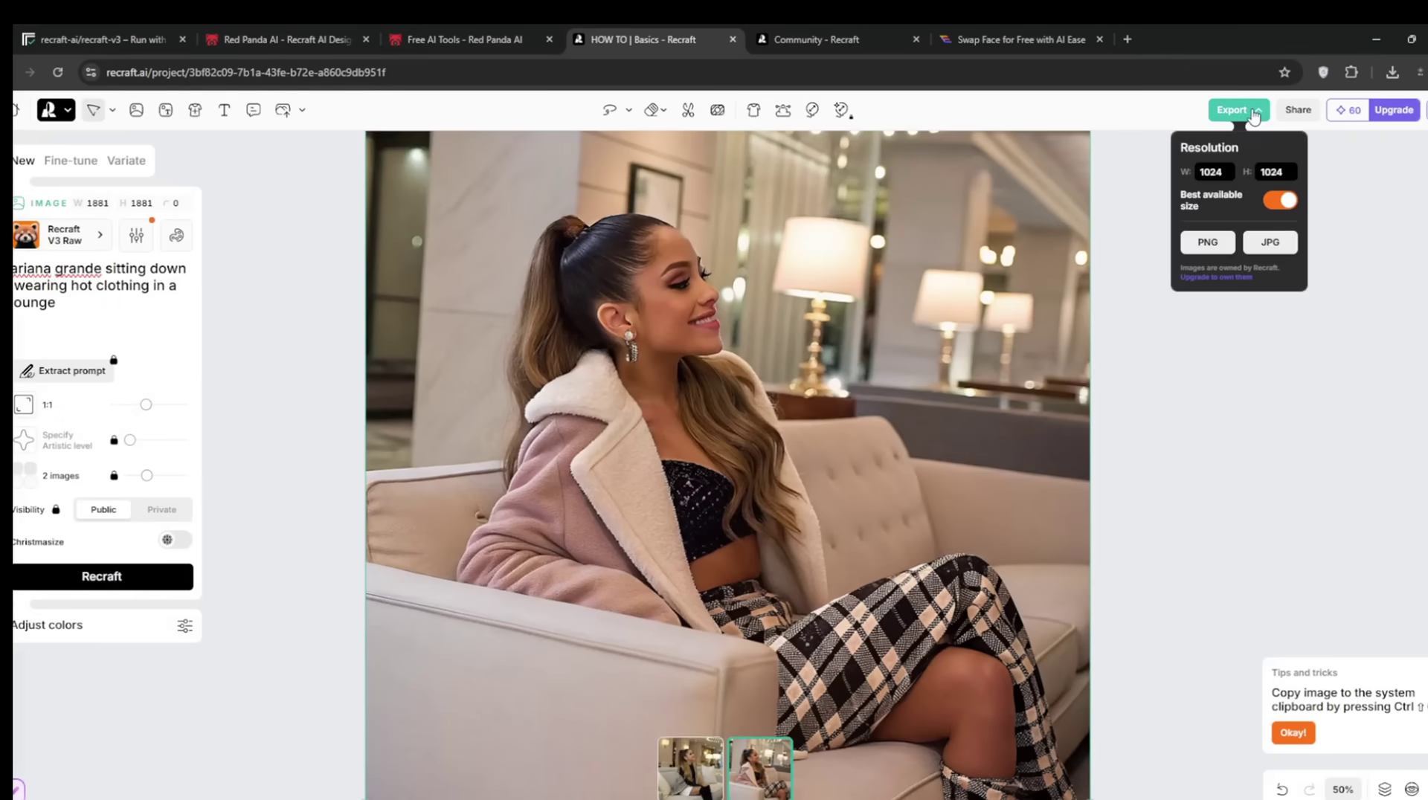
left_click(1216, 249)
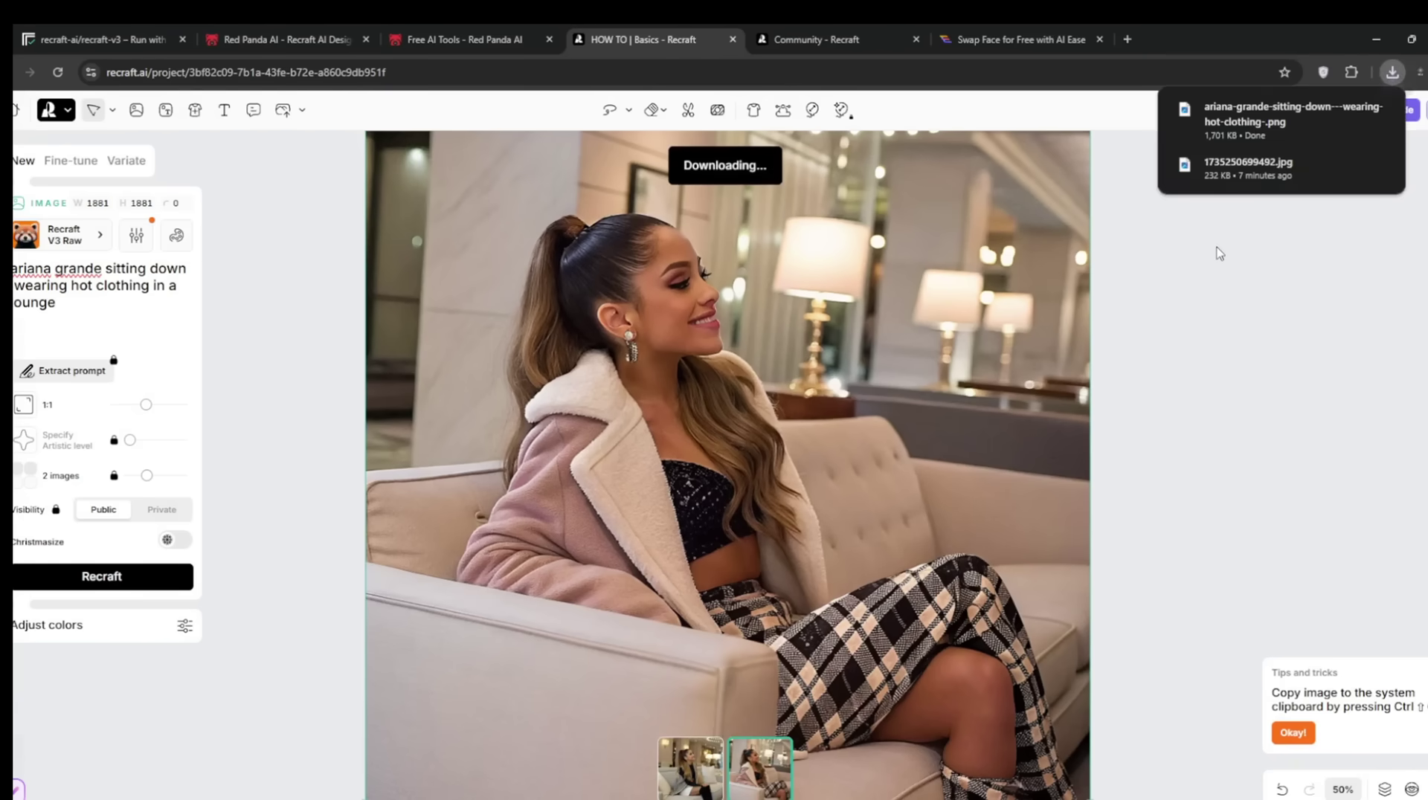
key("ctrl+9")
left_click(563, 277)
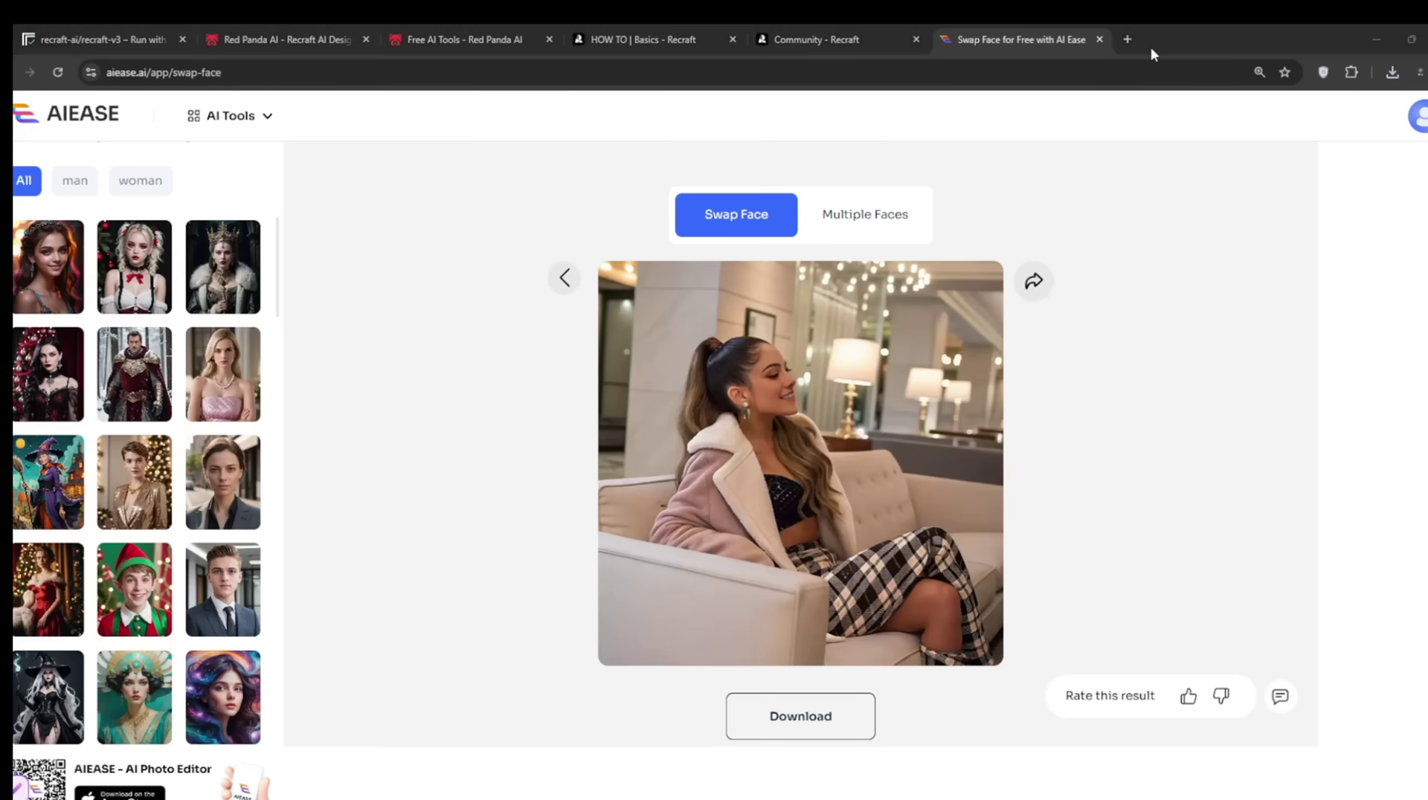
- Download the pink-coat face-swap result from AI Ease as a 250 KB JPG
left_click(810, 725)
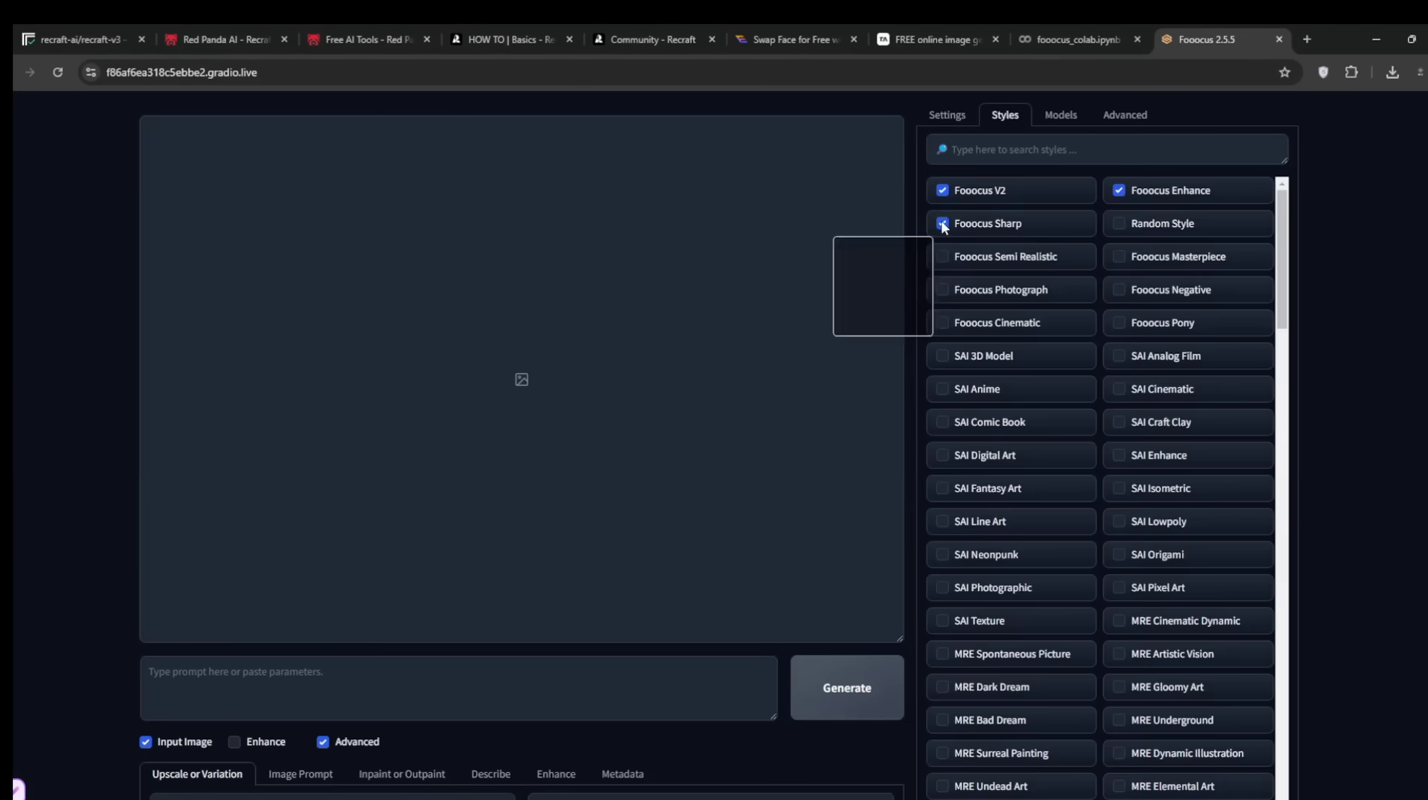
- Load the pink-coat lounge PNG into Fooocus Inpaint and mask the woman's chest area
scroll(29, 349, "down", 3)
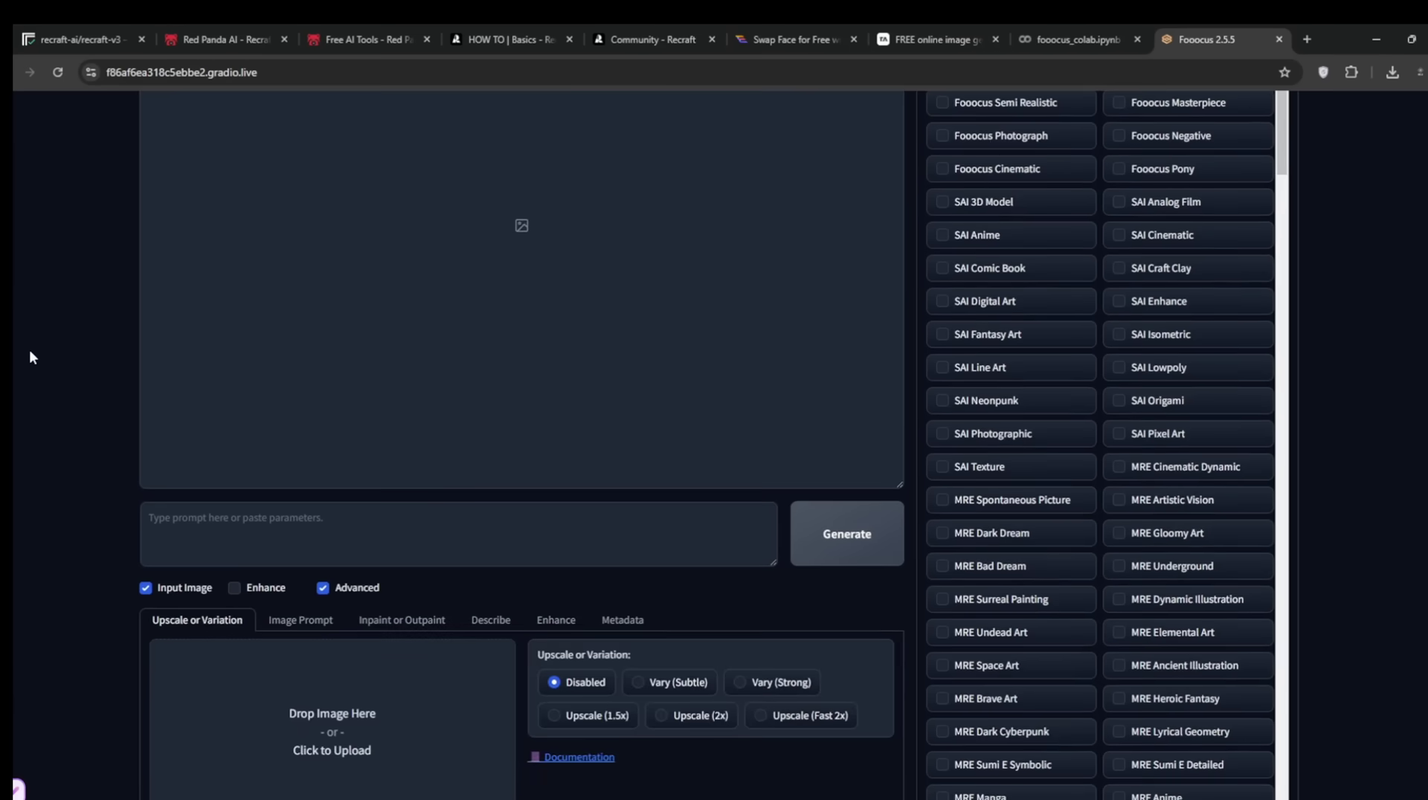
left_click(404, 569)
scroll(396, 573, "down", 5)
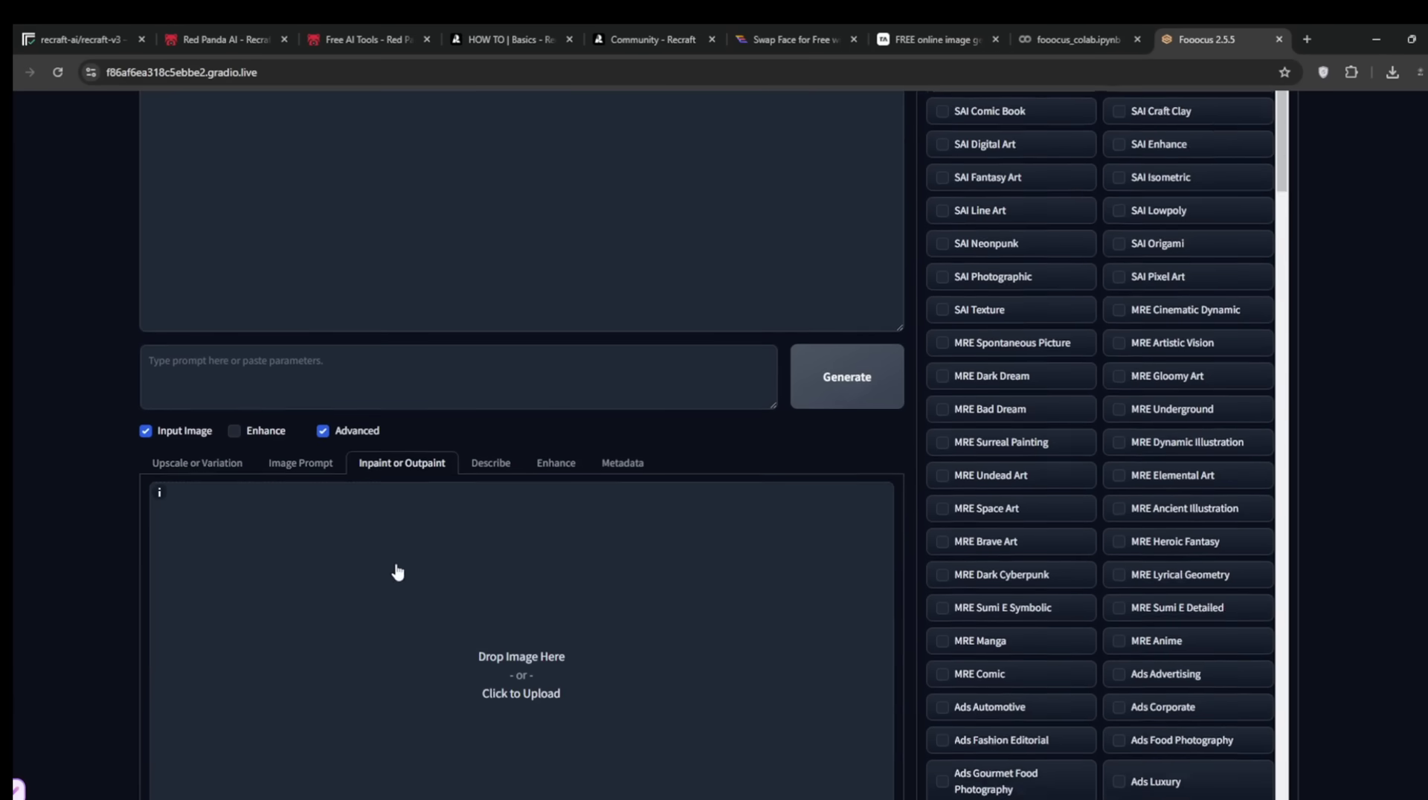
left_click(1393, 72)
left_click_drag(1246, 141, 494, 372)
mouse_move(492, 444)
left_mouse_down()
mouse_move(509, 476)
mouse_move(532, 461)
mouse_move(500, 465)
mouse_move(507, 448)
left_mouse_up()
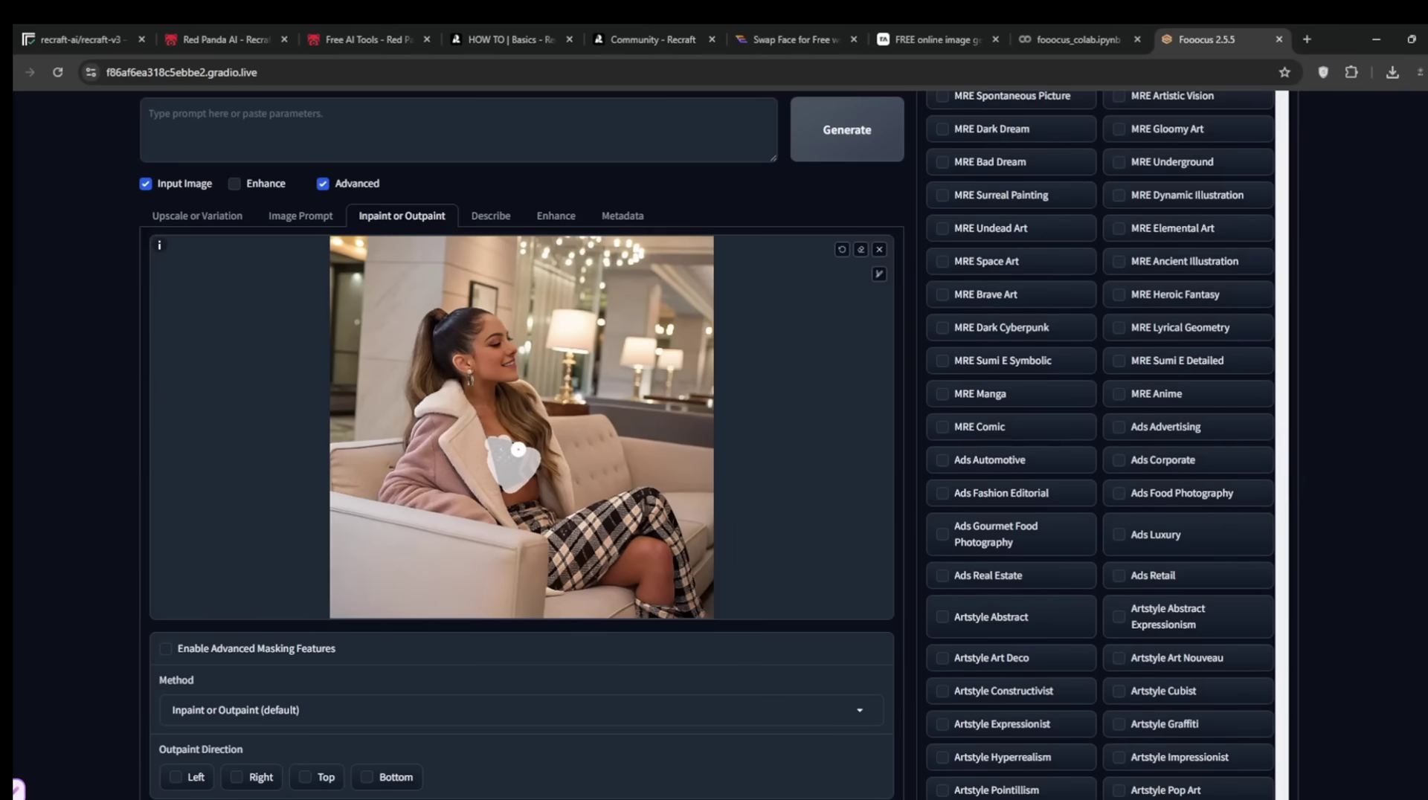
- Begin the inpaint prompt with 'b' and compare against the original image in Recraft
left_click(296, 119)
type("breast")
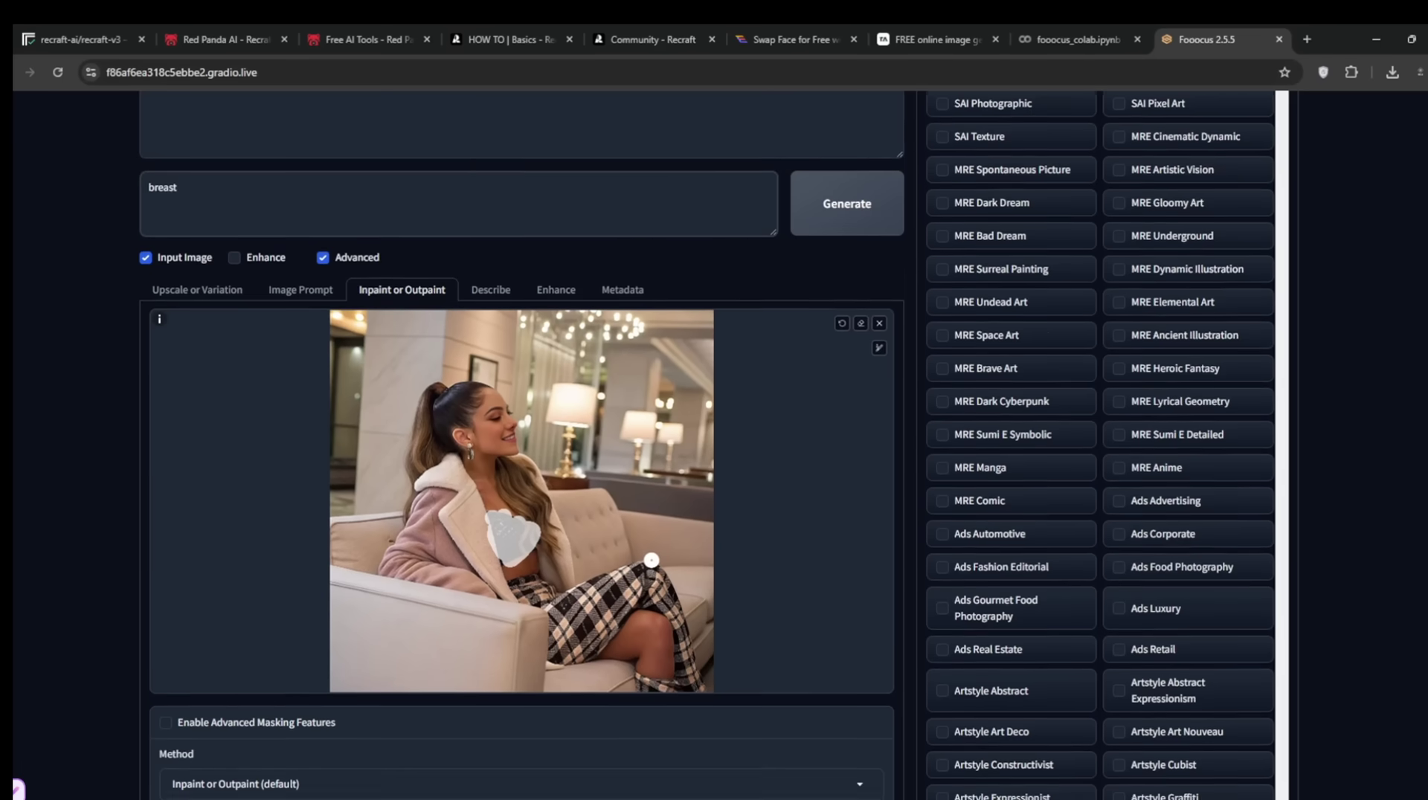
scroll(652, 486, "up", 1)
left_click(513, 35)
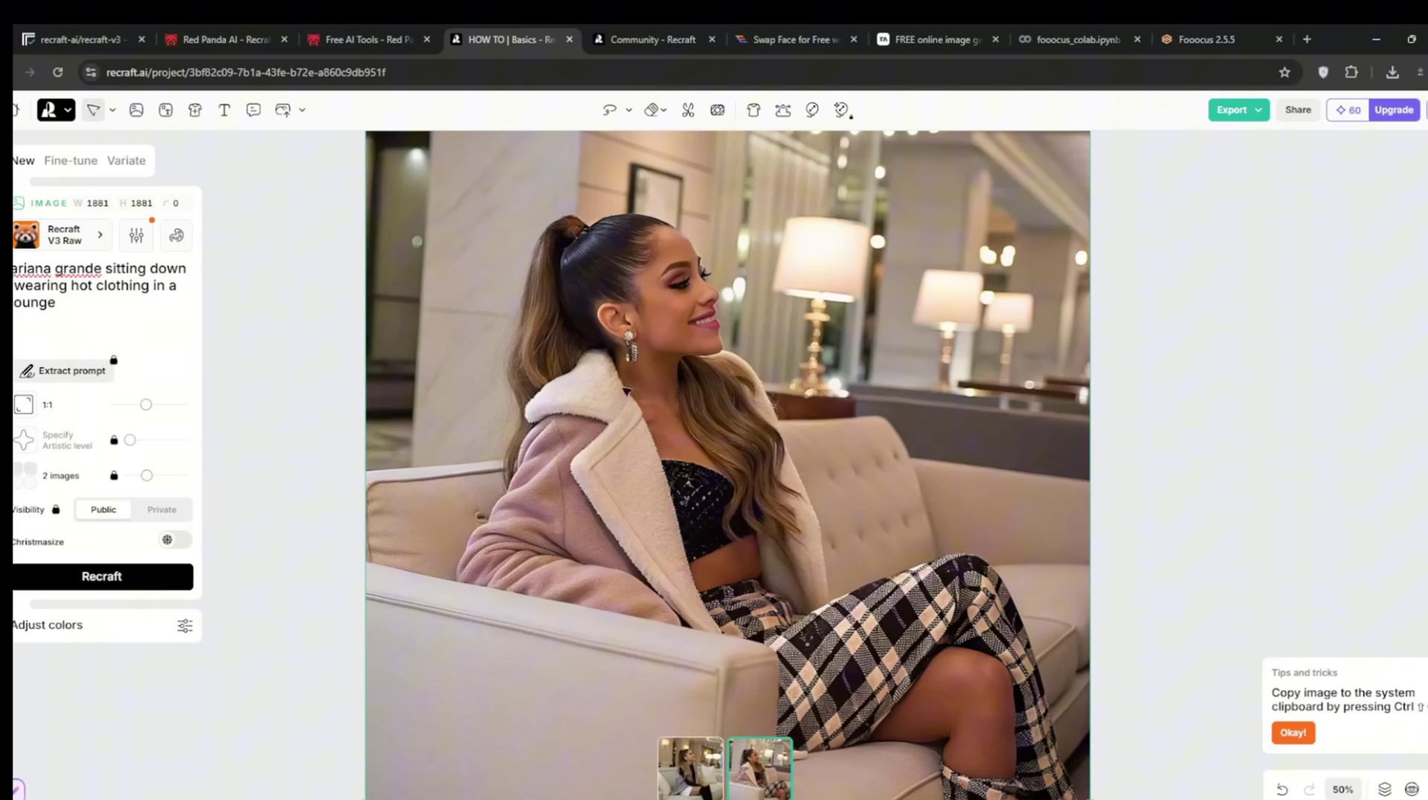
left_click(1212, 42)
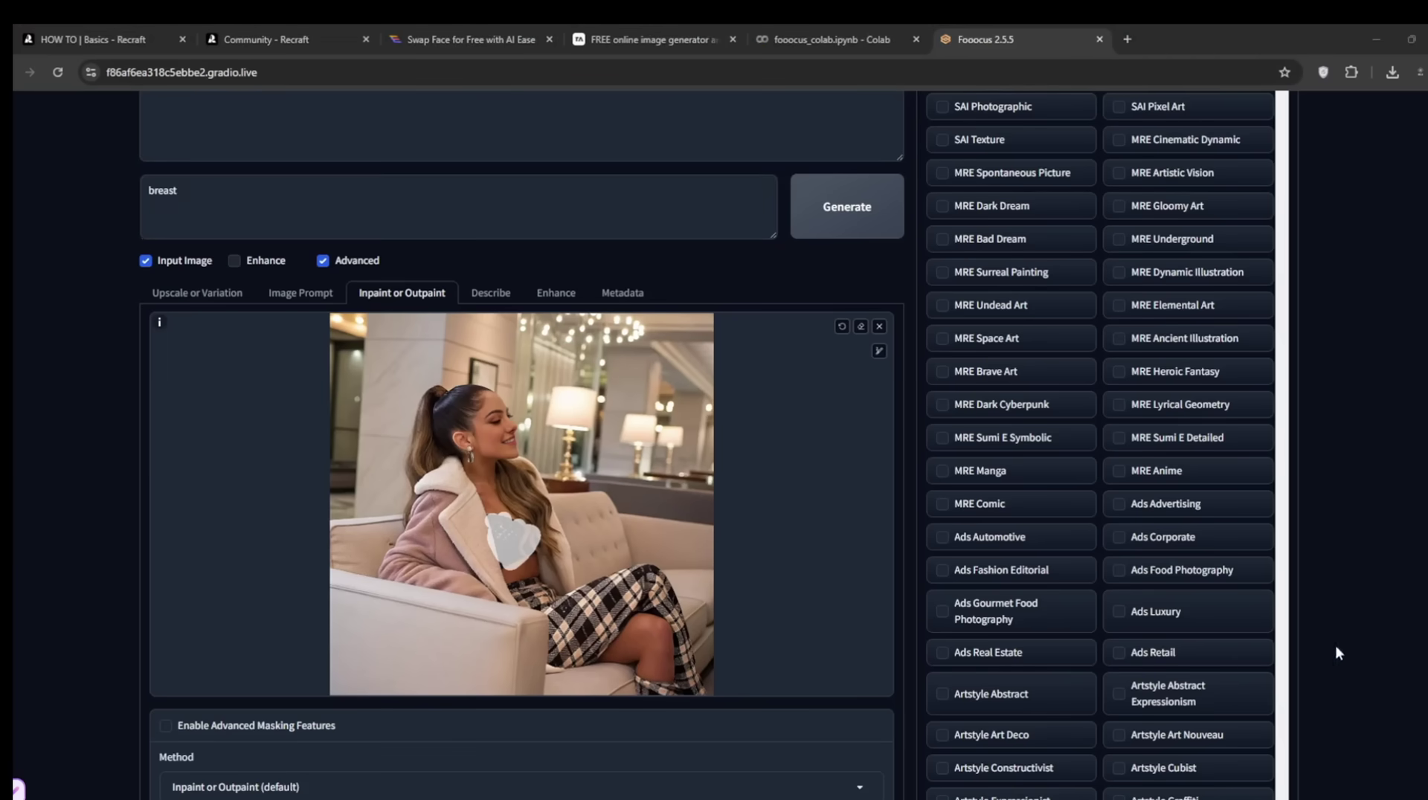
scroll(1353, 588, "up", 3)
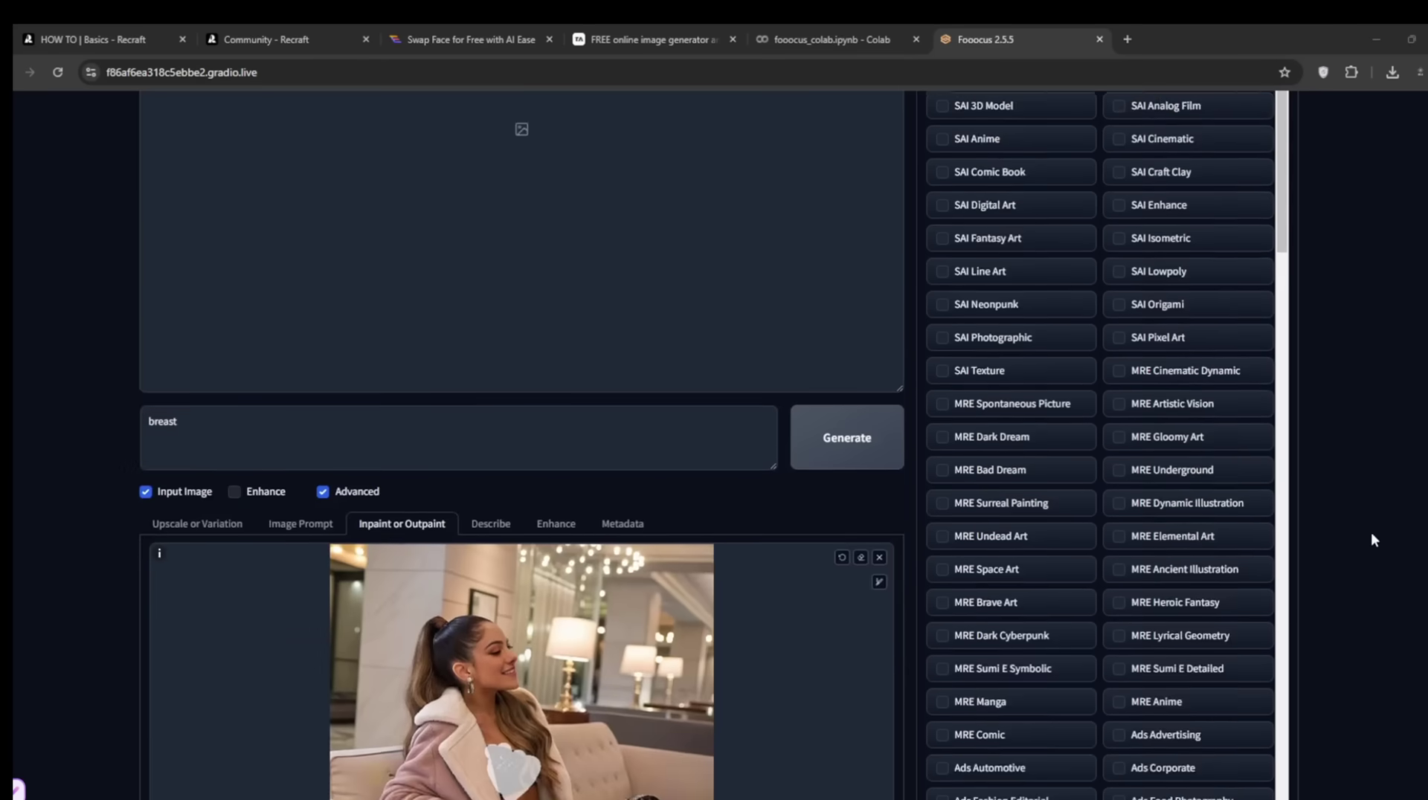
scroll(1371, 532, "up", 4)
- Enable Mixing Image Prompt and Inpaint in Fooocus's Advanced Control debug settings
left_click(1125, 116)
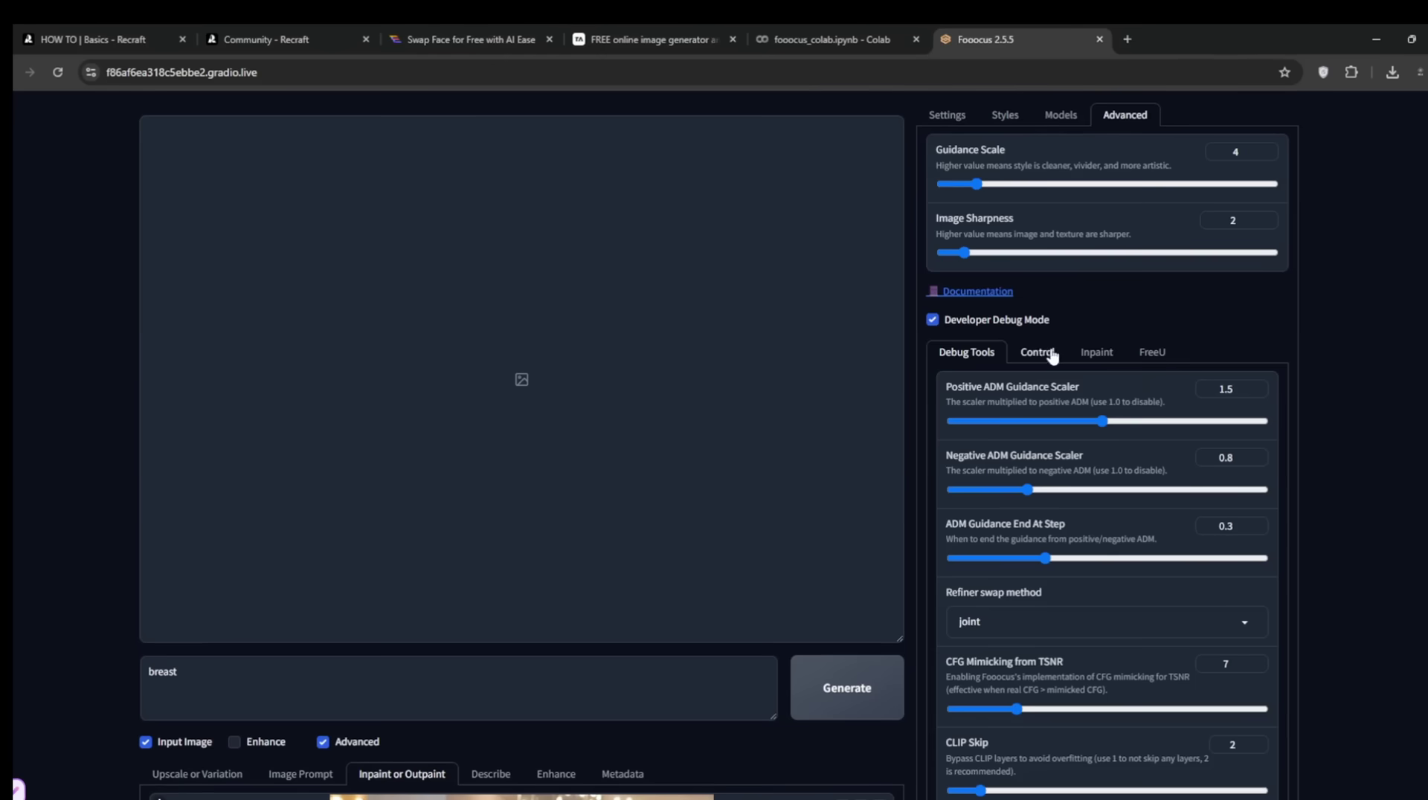
left_click(1037, 353)
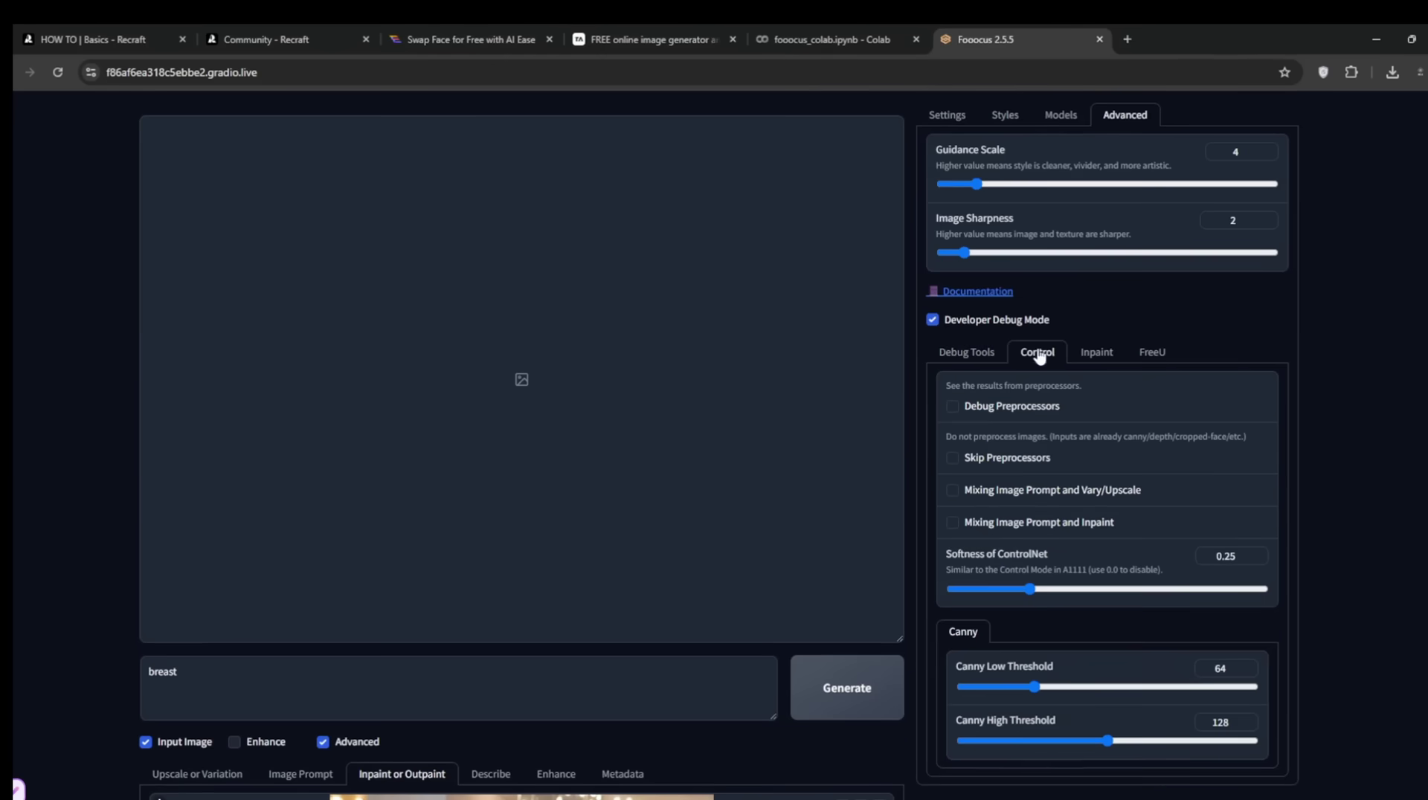
left_click(954, 523)
- Load the Vidful.ai website in a new browser tab
left_click(1127, 40)
type("vidful")
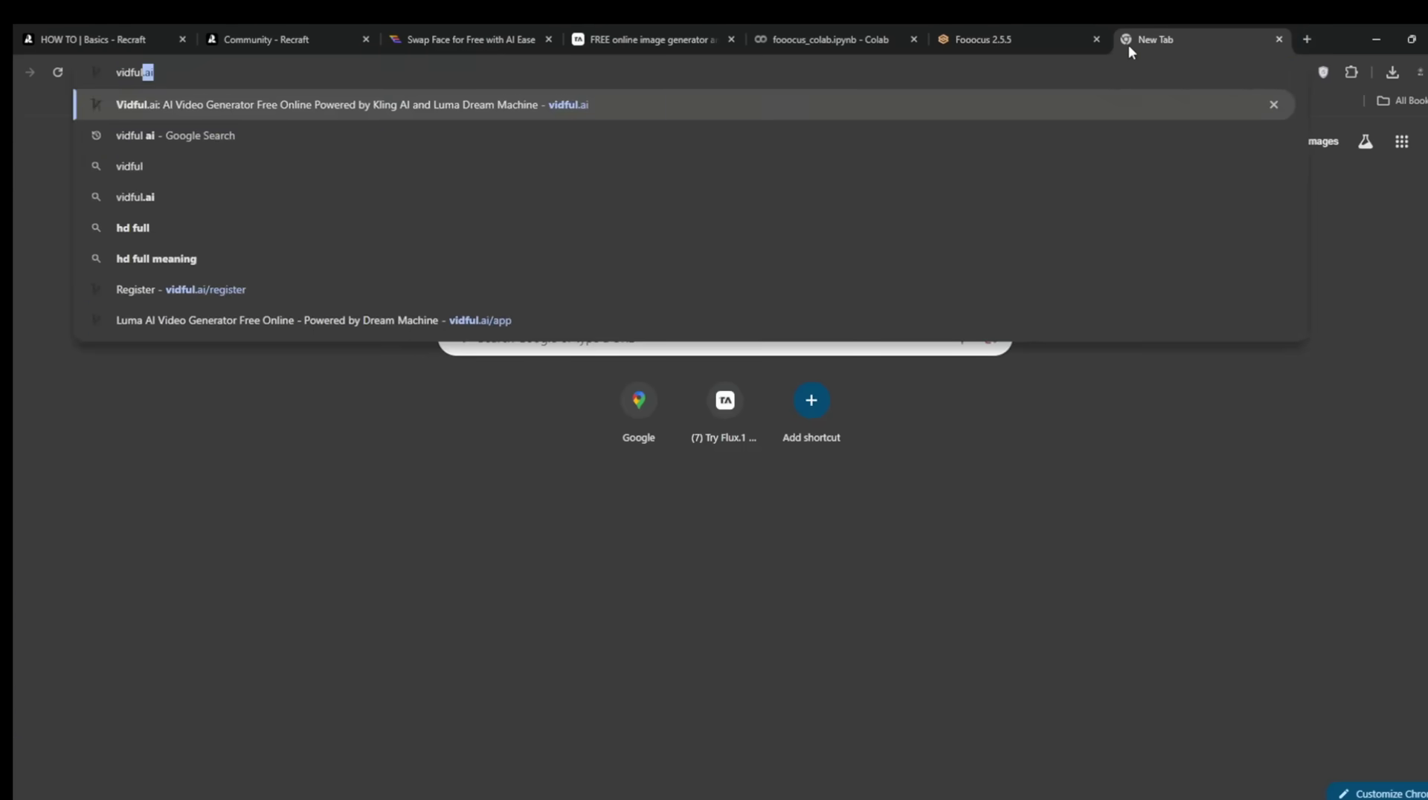
key("Return")
- Browse the Vidful.ai landing page's AI Hug Video Generator examples and scroll back up
left_click_drag(280, 286, 1376, 284)
scroll(1138, 426, "down", 15)
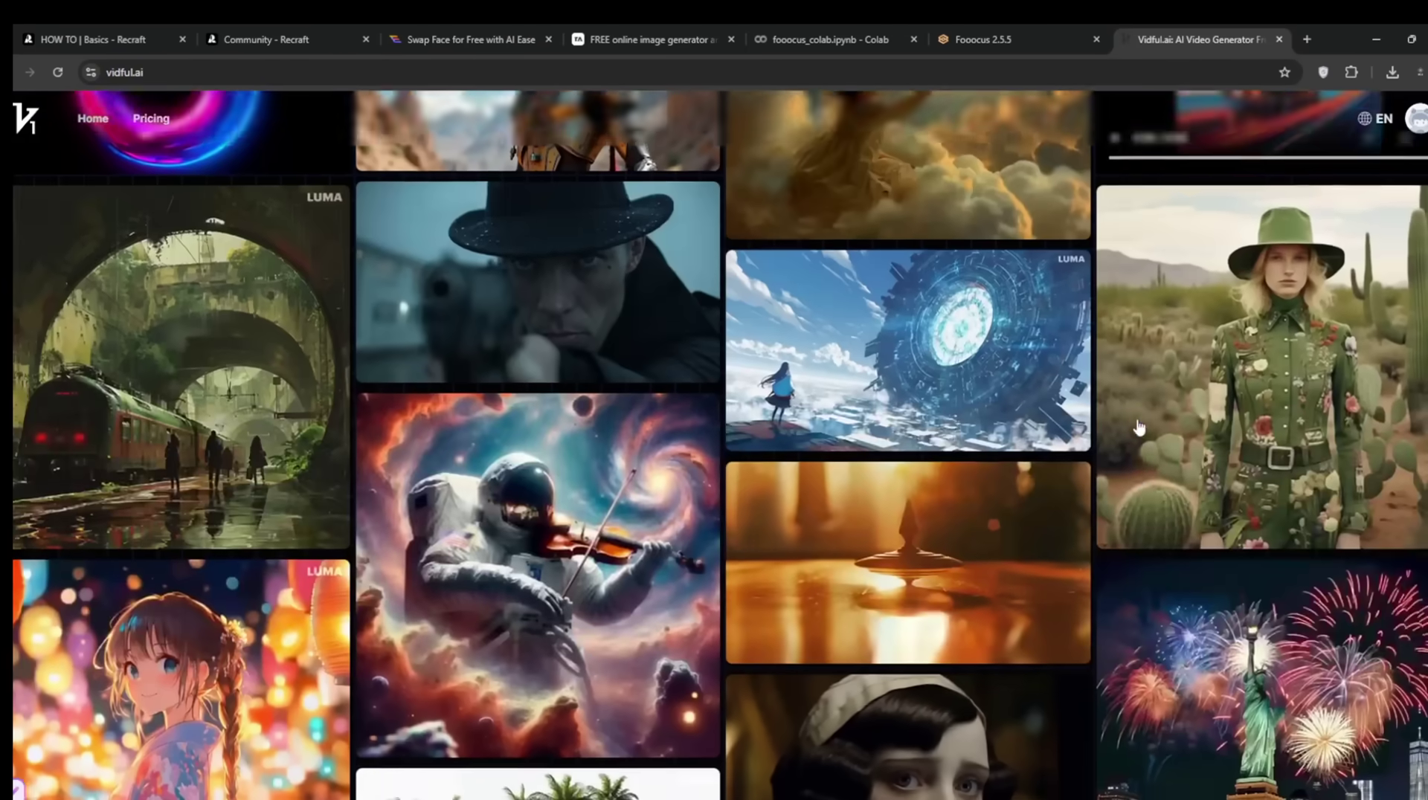
scroll(1138, 426, "down", 9)
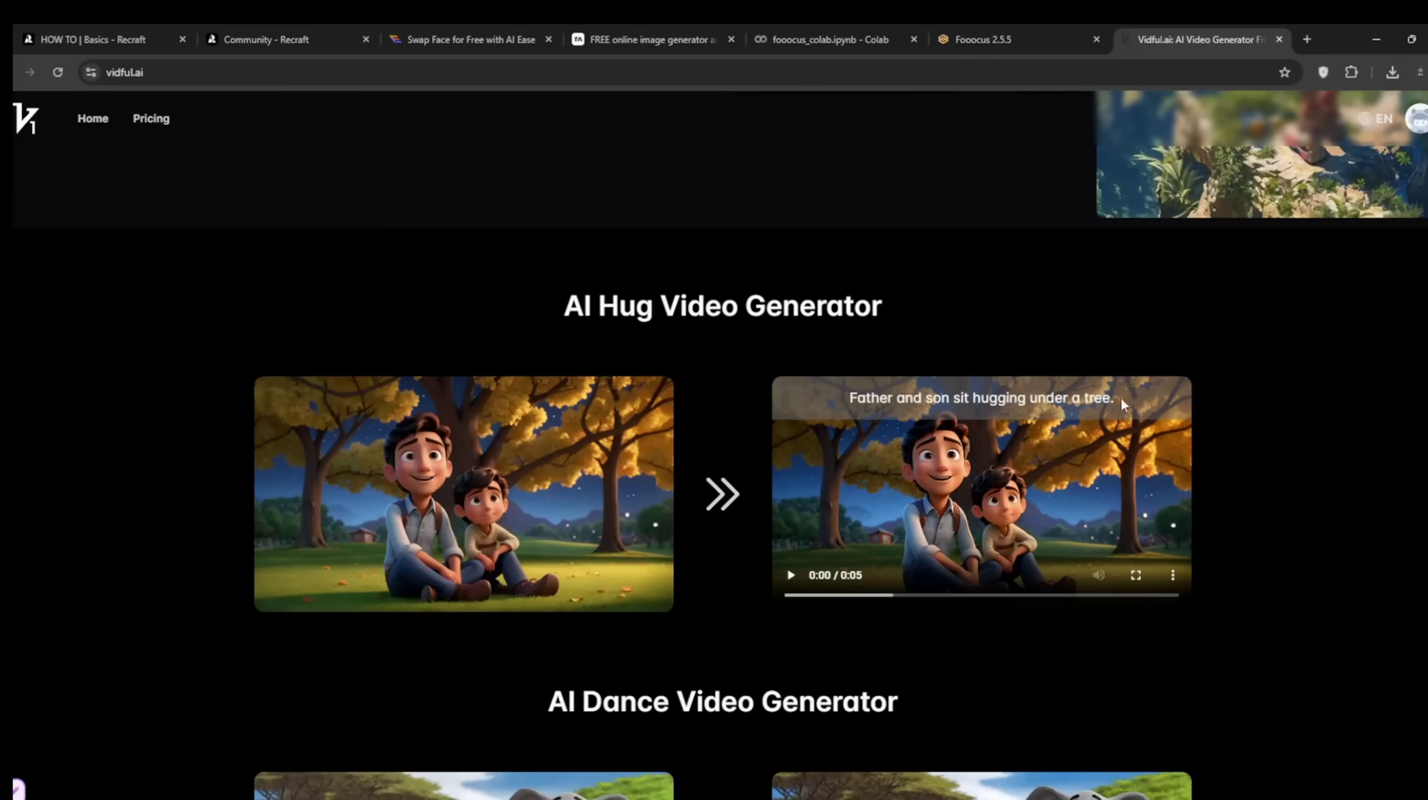
triple_click(1074, 340)
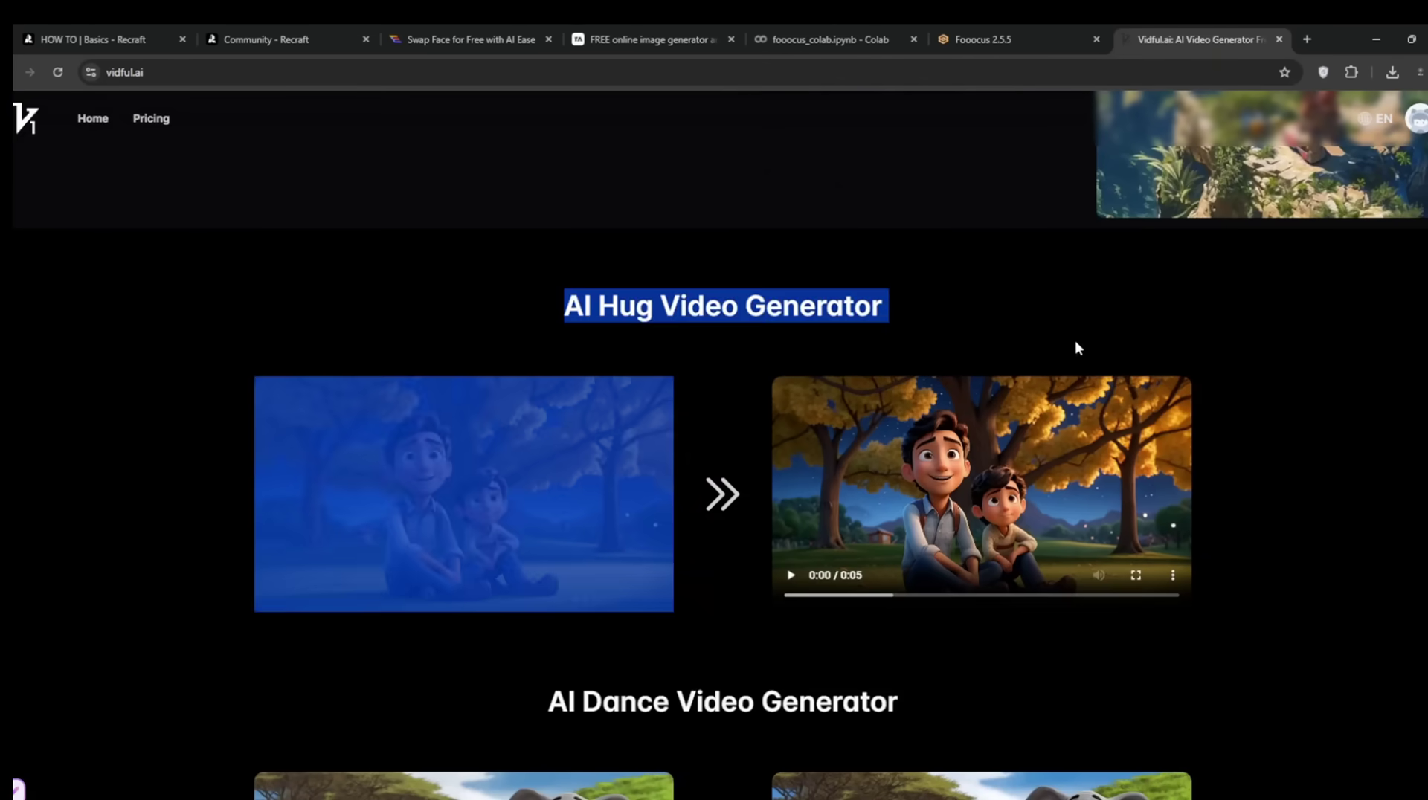
left_click(1080, 327)
scroll(1080, 327, "down", 4)
scroll(1080, 326, "down", 10)
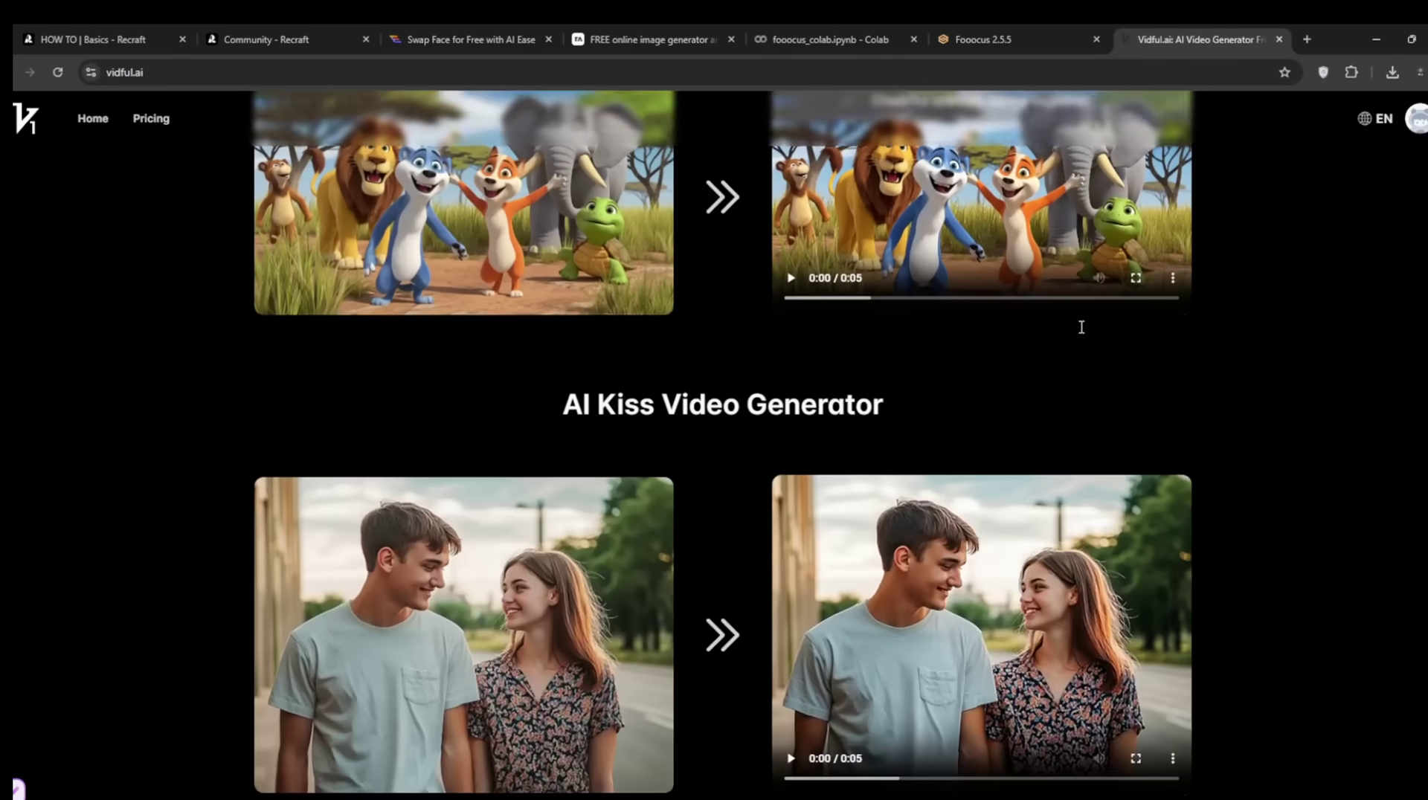
scroll(1080, 326, "down", 12)
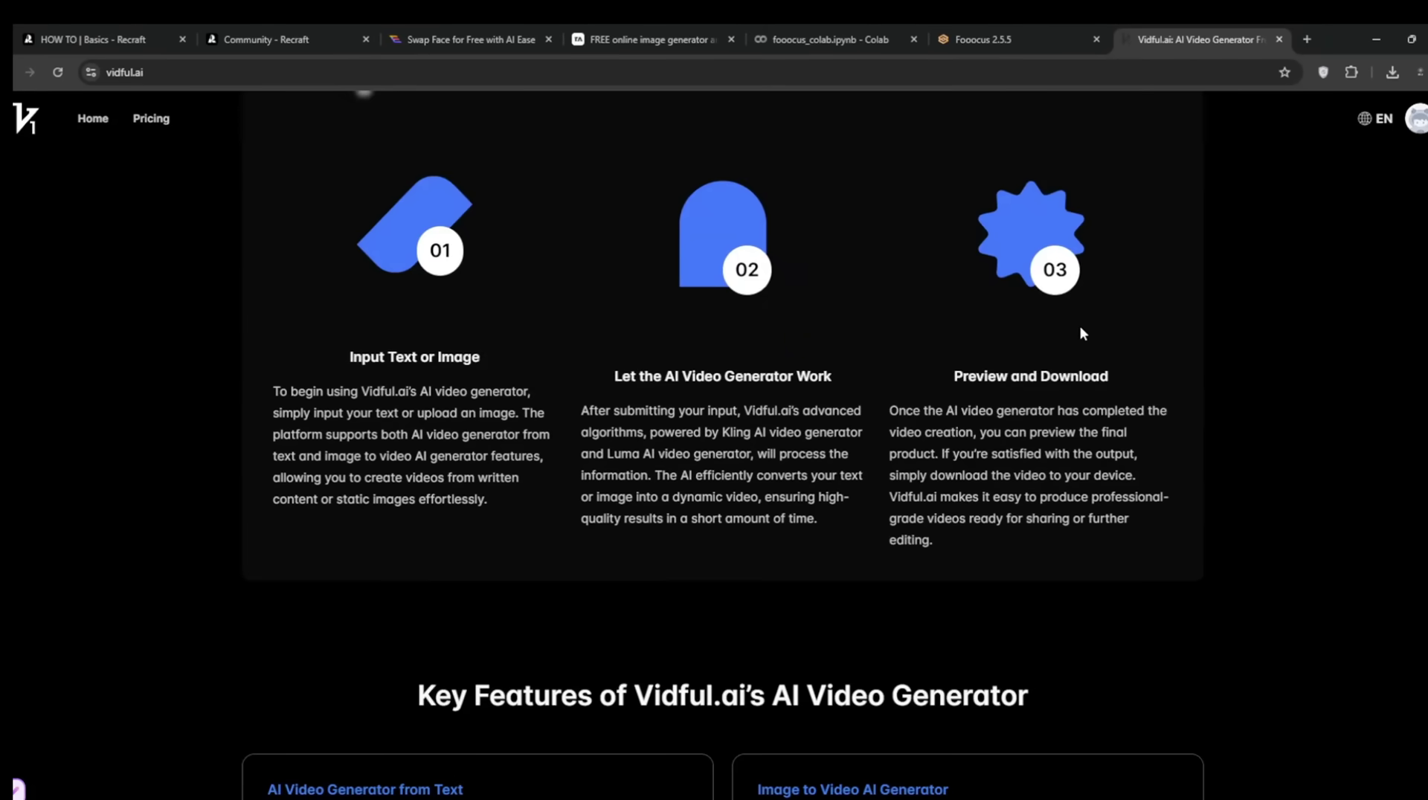
scroll(1080, 333, "up", 20)
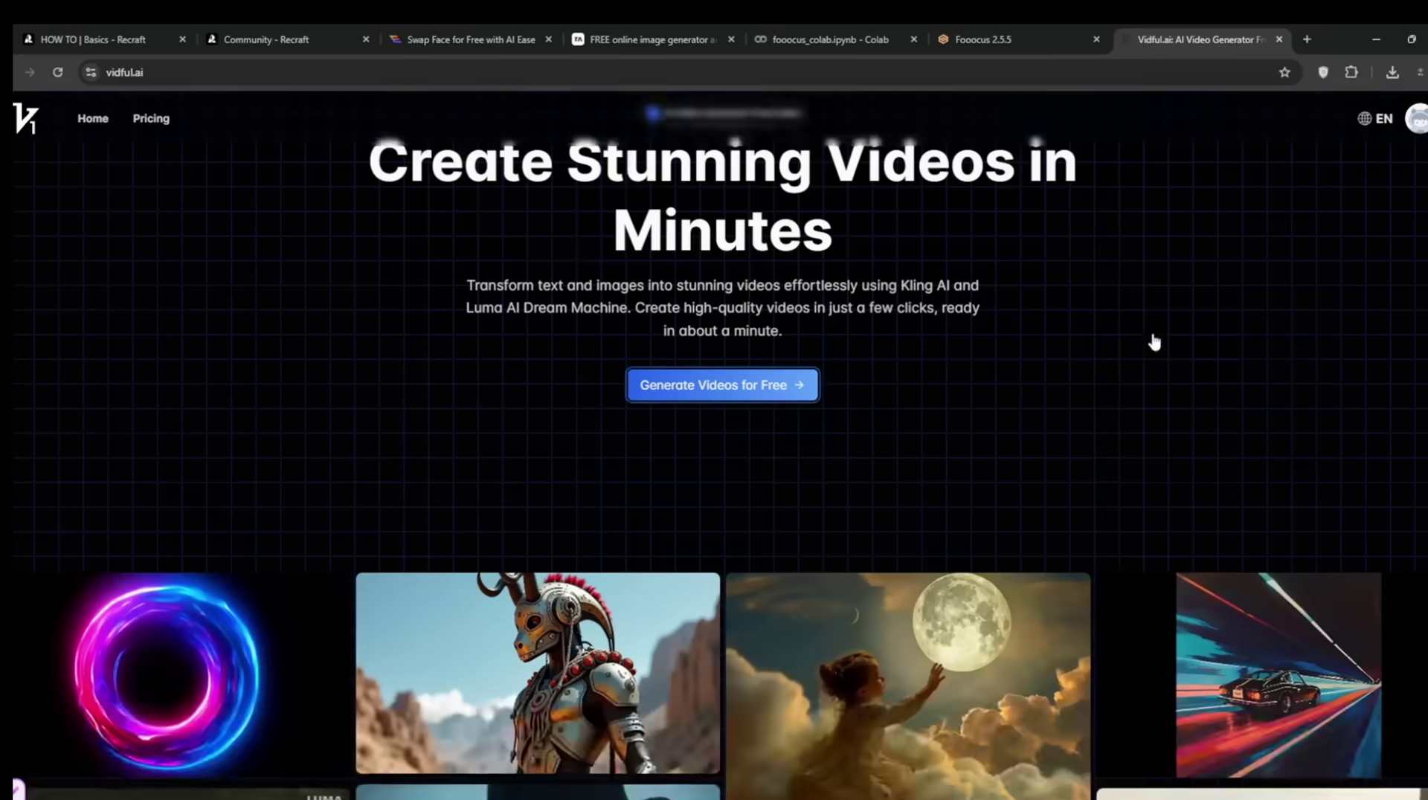
- Upload the grey-hoodie lounge photo to the Vidful app from downloads and generate a video
left_click(768, 490)
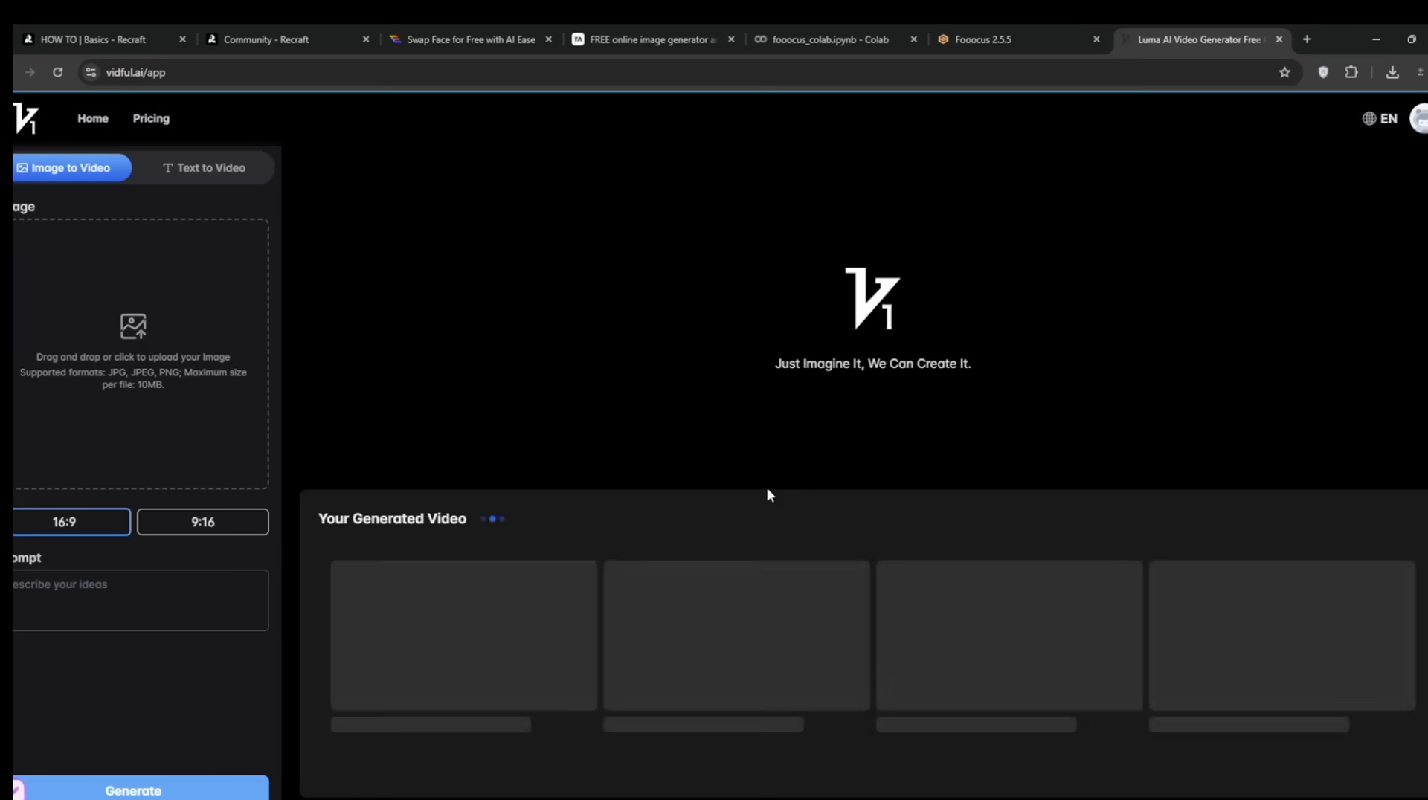
left_click(1392, 73)
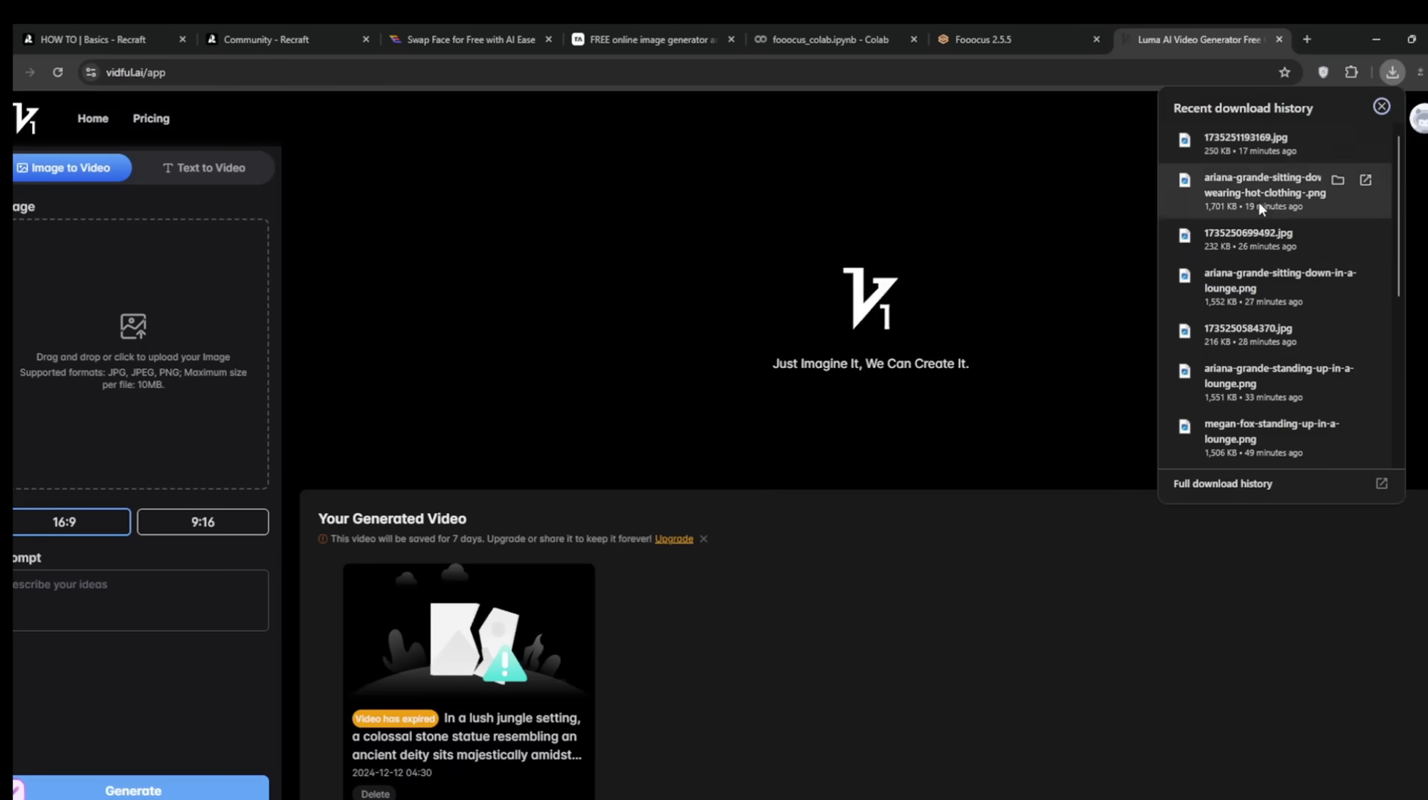
left_click_drag(1256, 240, 178, 301)
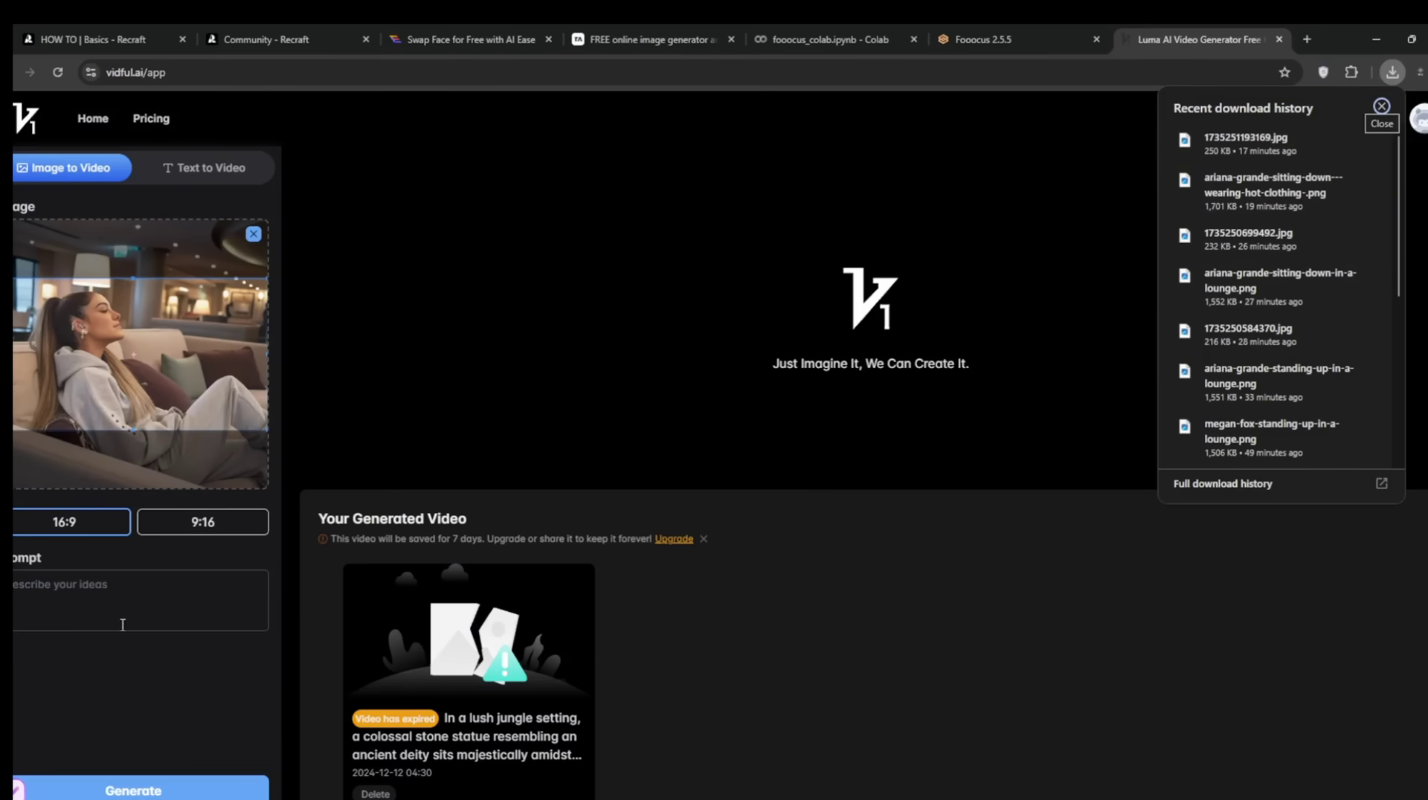
left_click(104, 793)
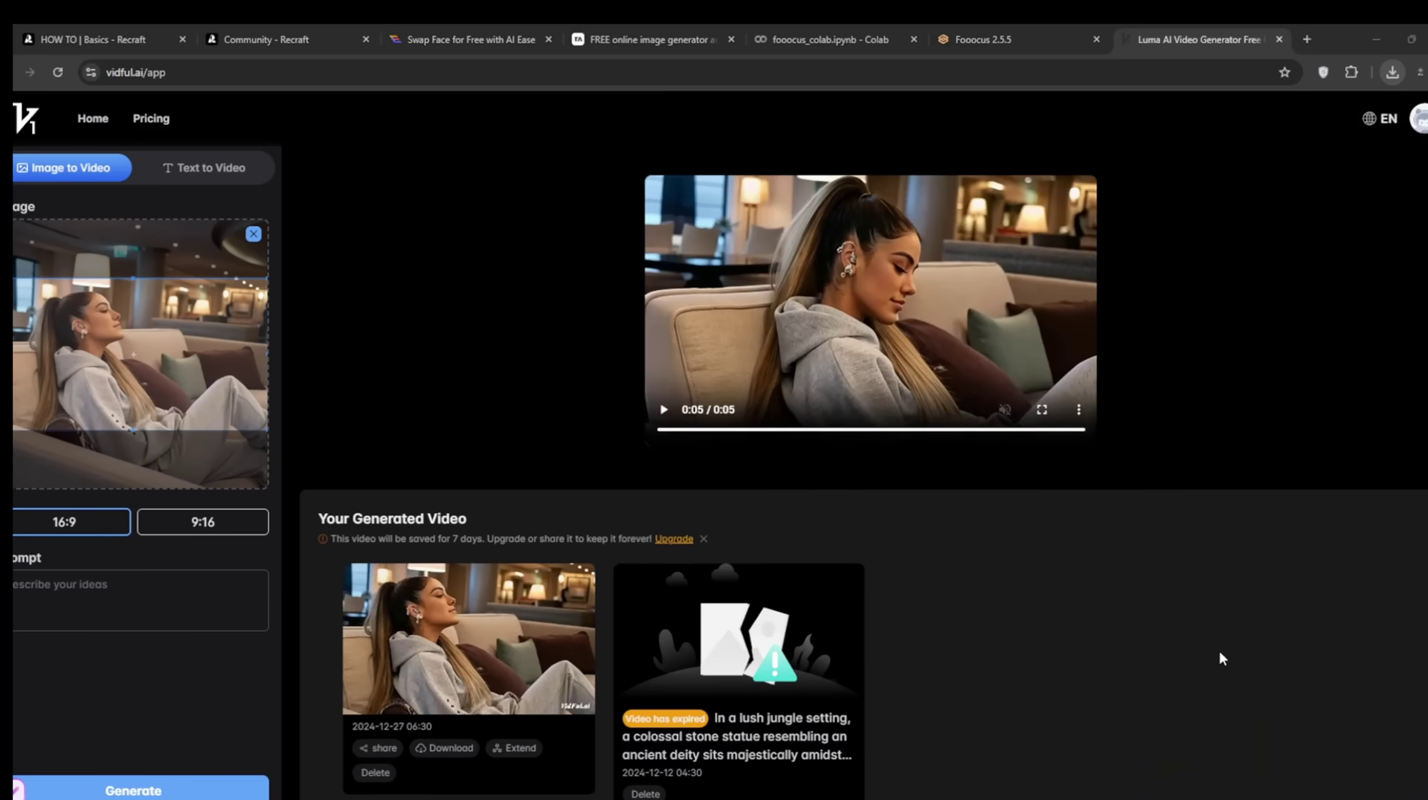
- Play back the generated 5-second video, replaying it and then pausing
left_click(664, 410)
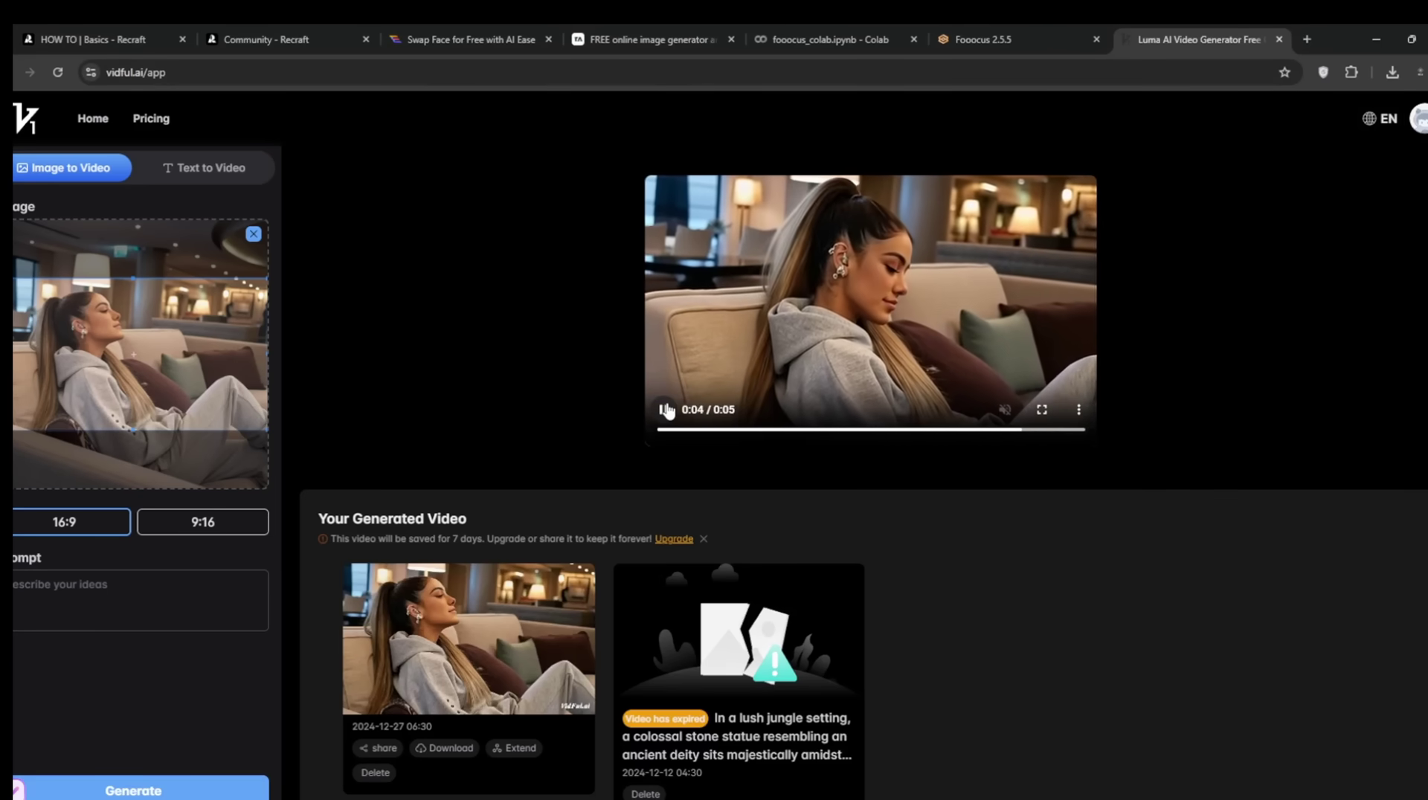
left_click(663, 415)
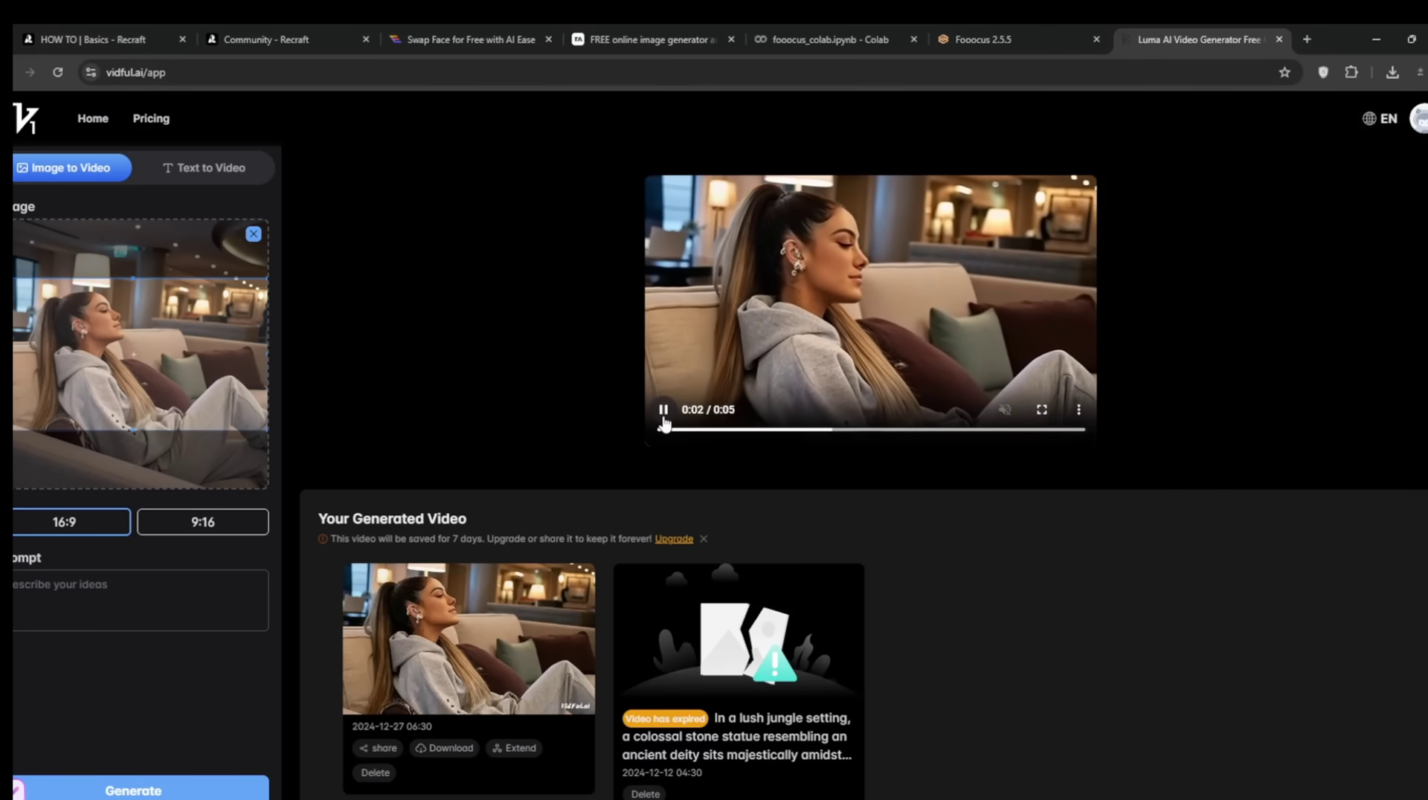
left_click(663, 415)
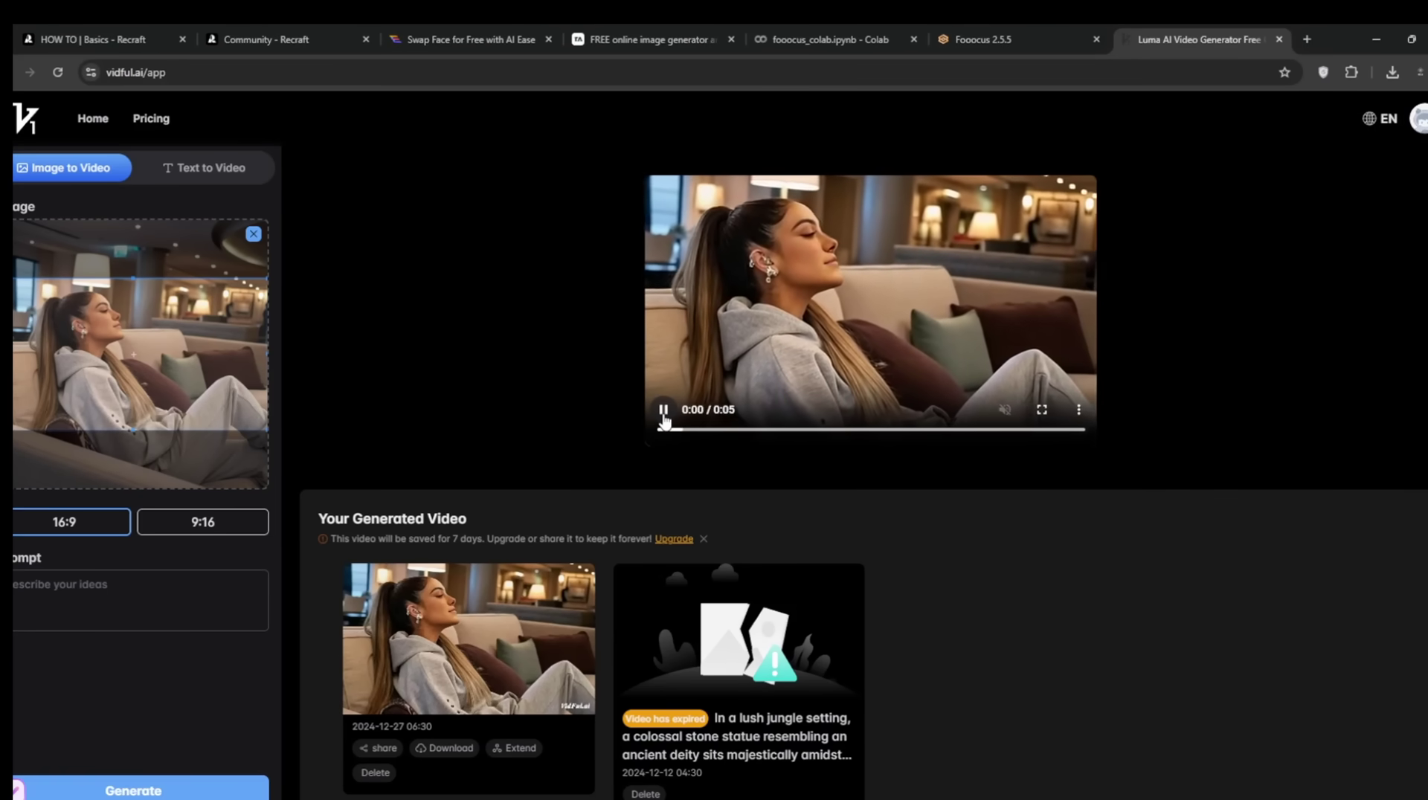
left_click(663, 415)
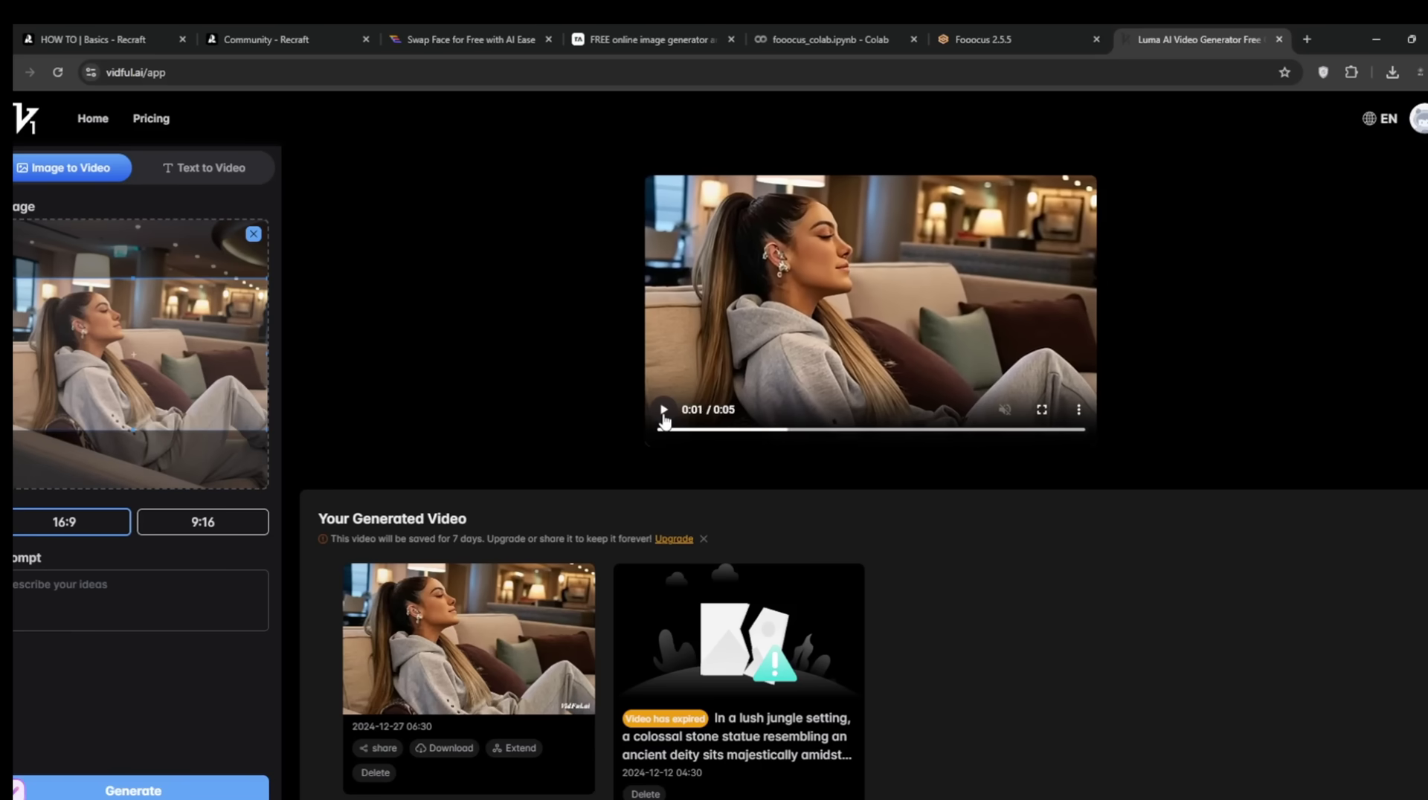
- Open Tensor.Art's SpongeBob picture-animating template and select its sample prompt text for replacement
left_click(596, 31)
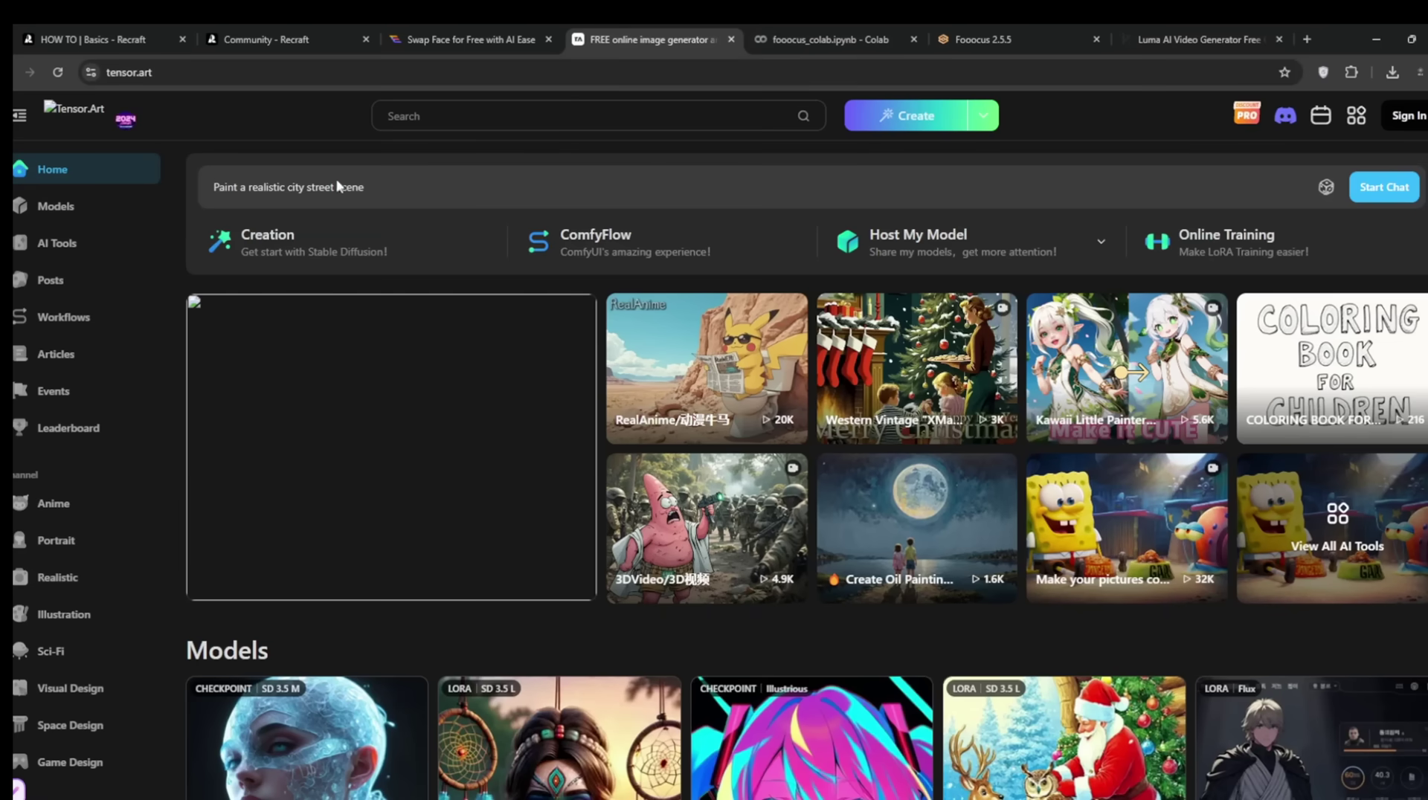
mouse_move(1134, 513)
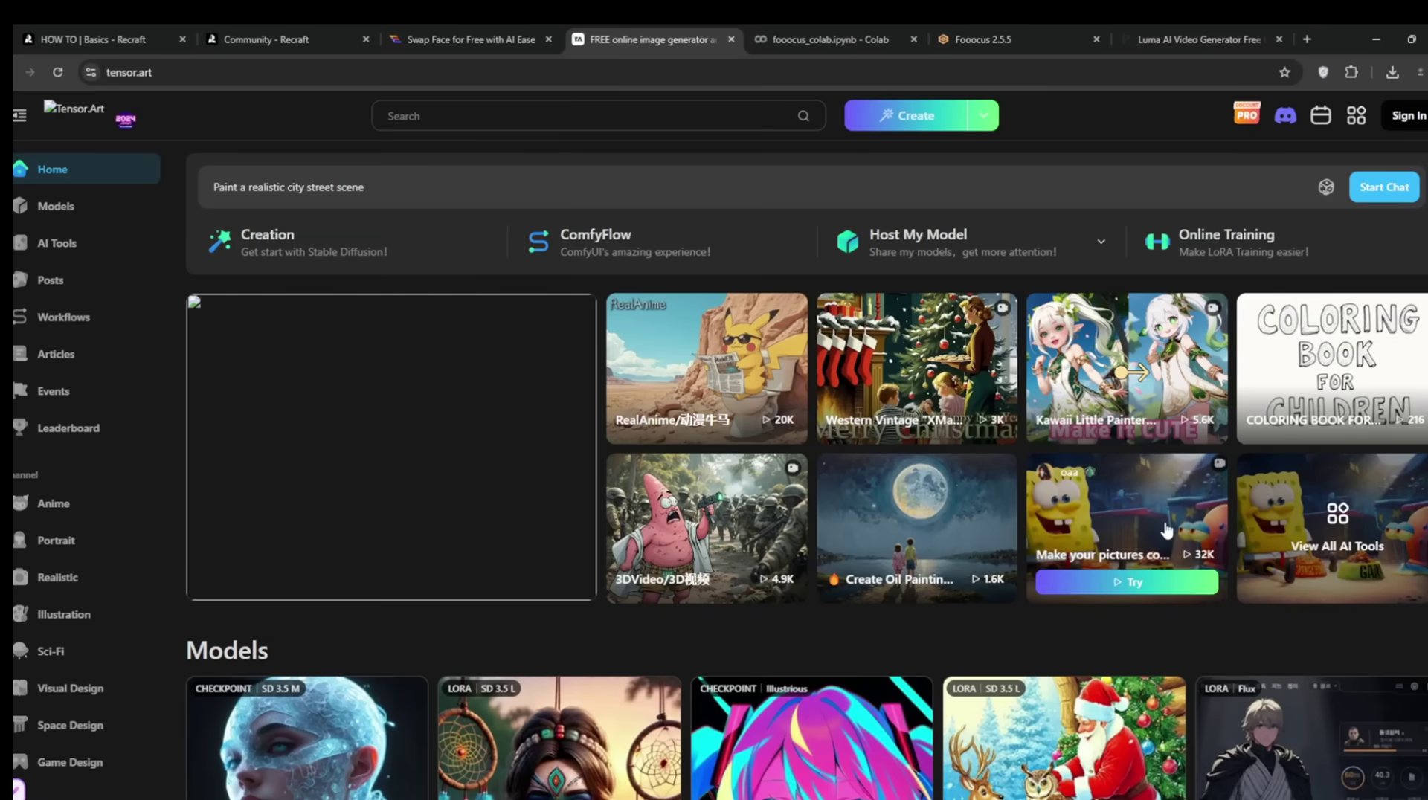
left_click(1135, 583)
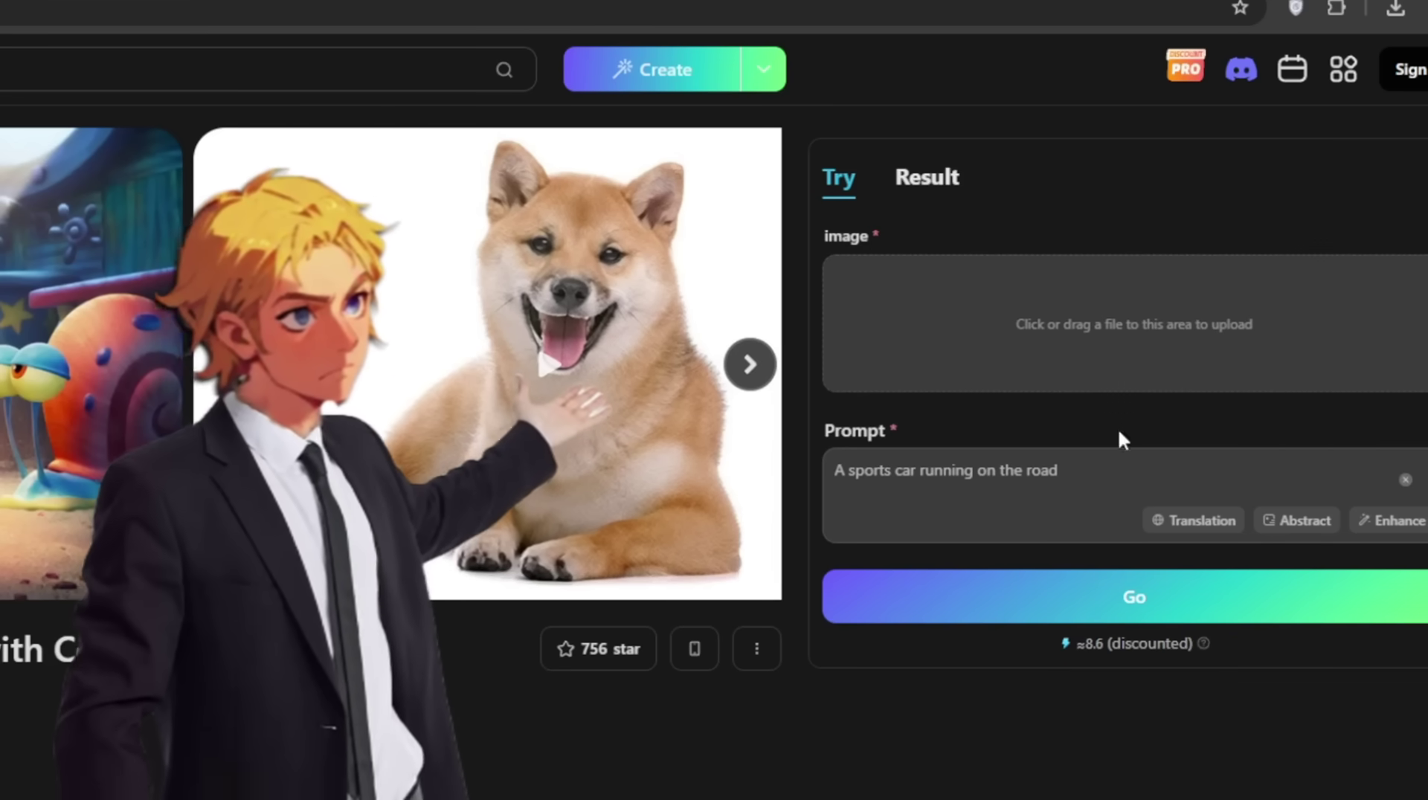
triple_click(1041, 470)
left_click_drag(1059, 470, 950, 469)
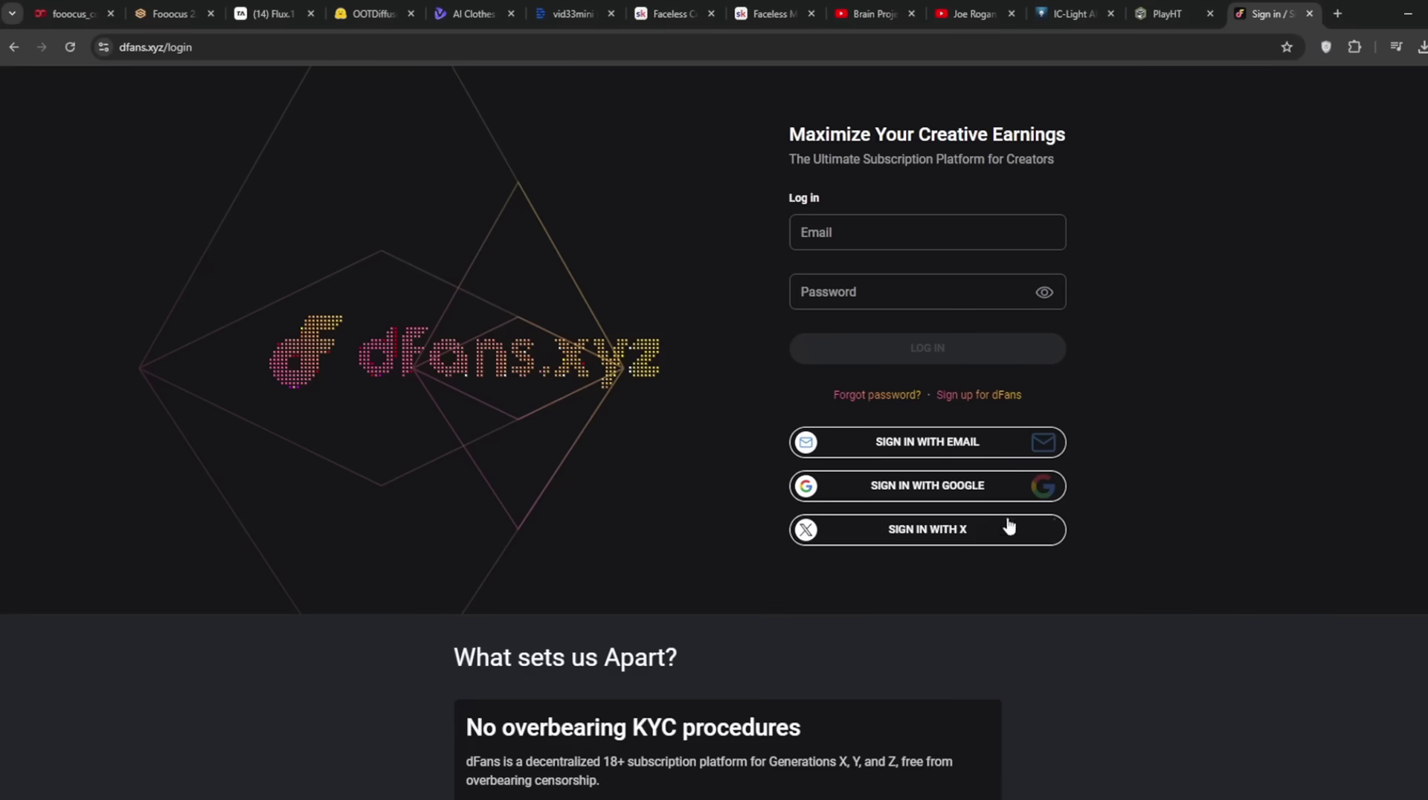
- Sign in to dFans.xyz with Google and start the Become a creator application
left_click(918, 485)
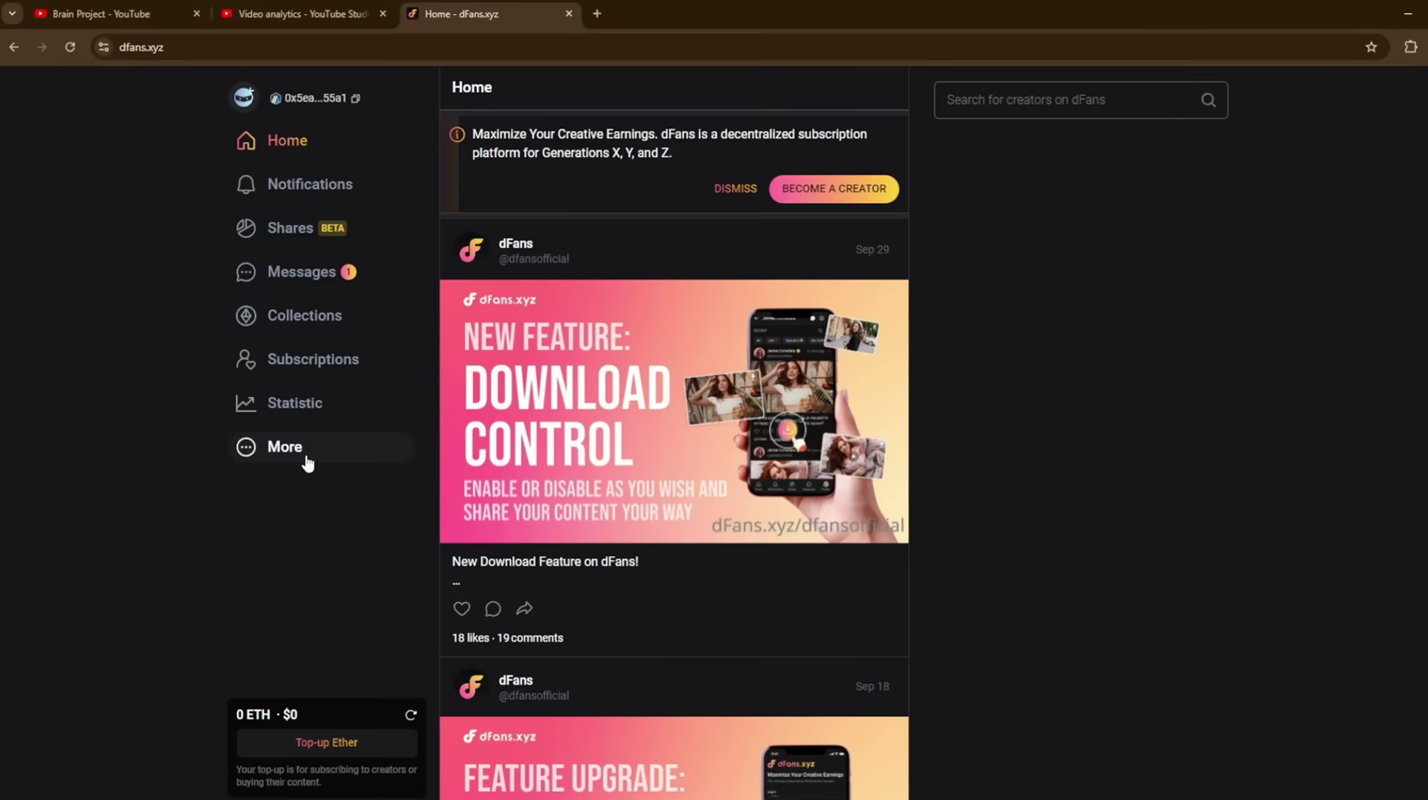
left_click(303, 461)
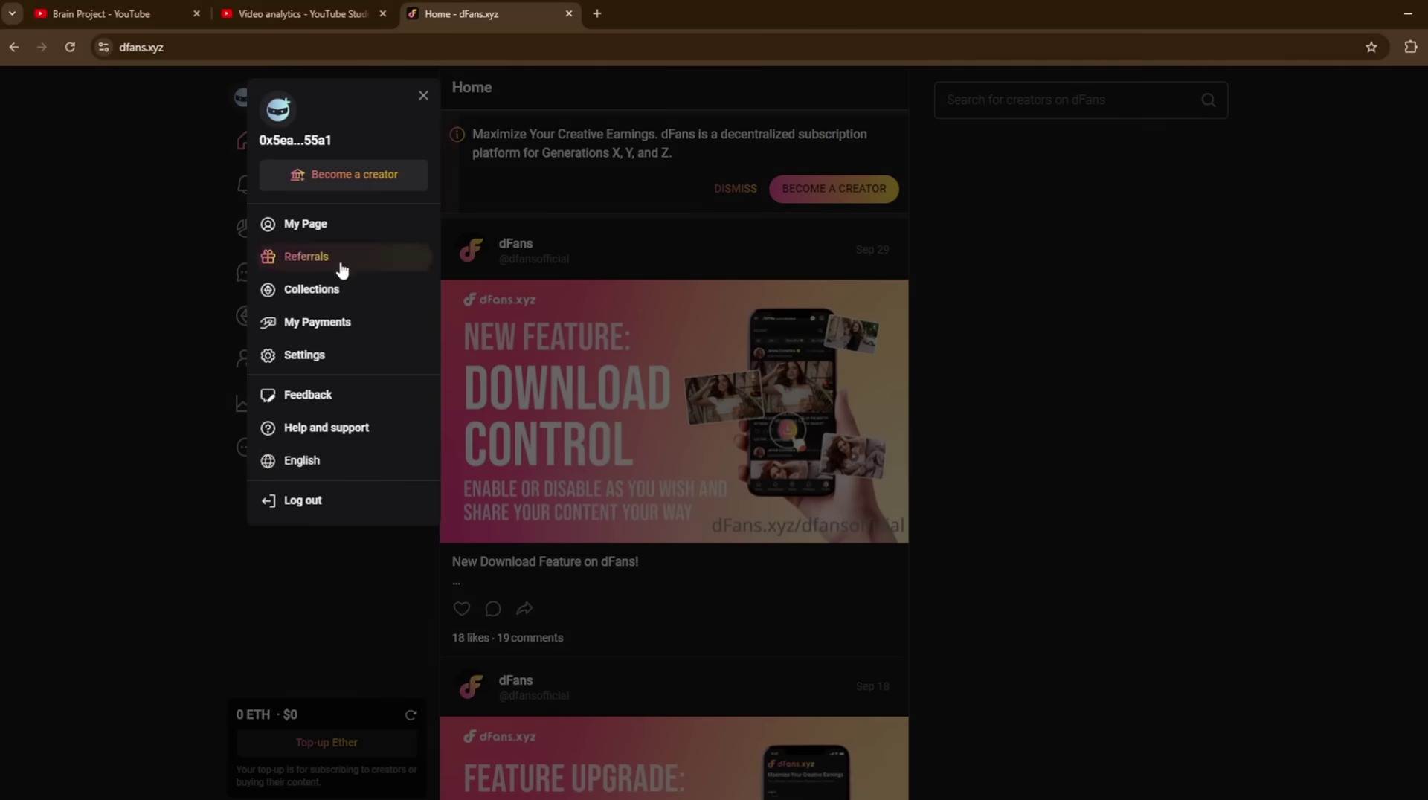
left_click(367, 173)
left_click(753, 413)
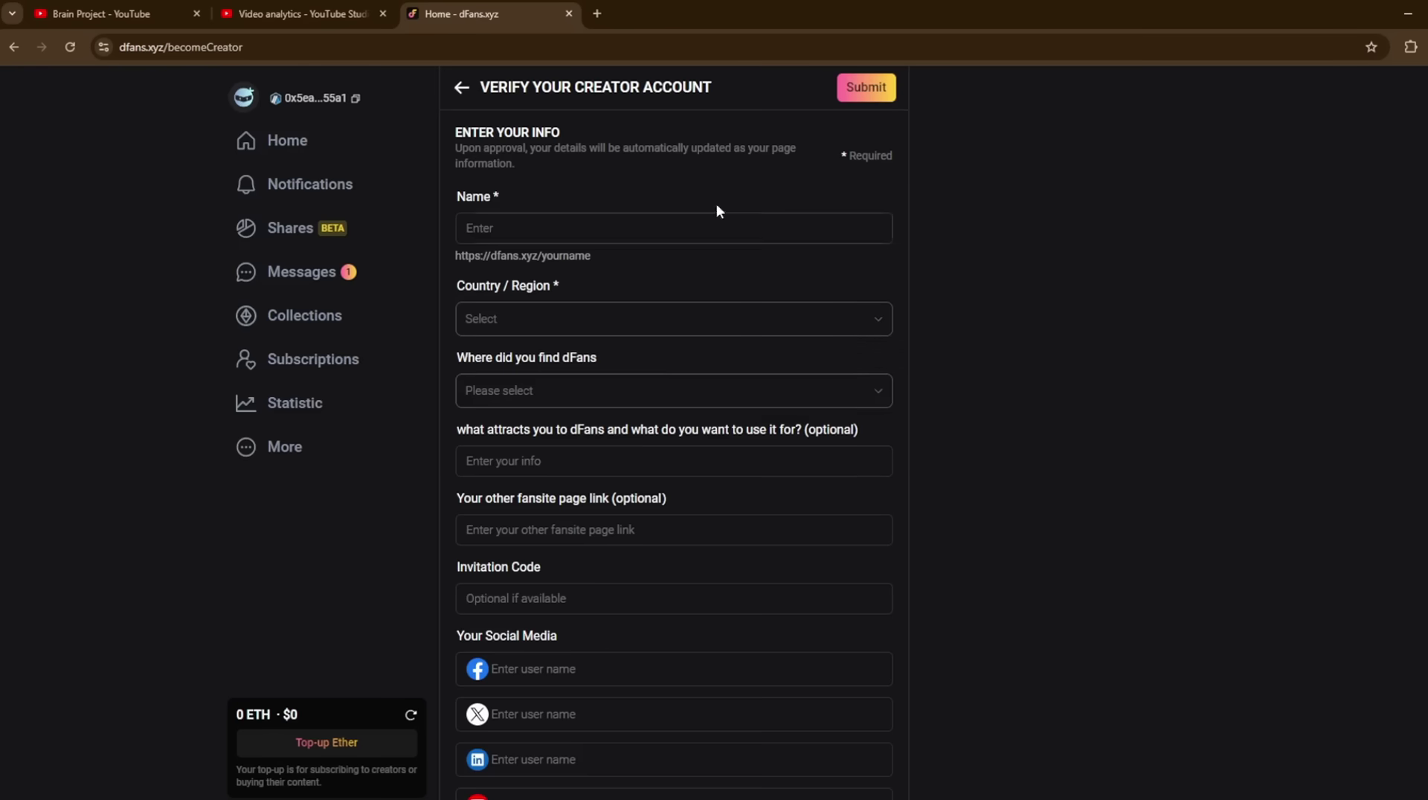
scroll(976, 267, "down", 3)
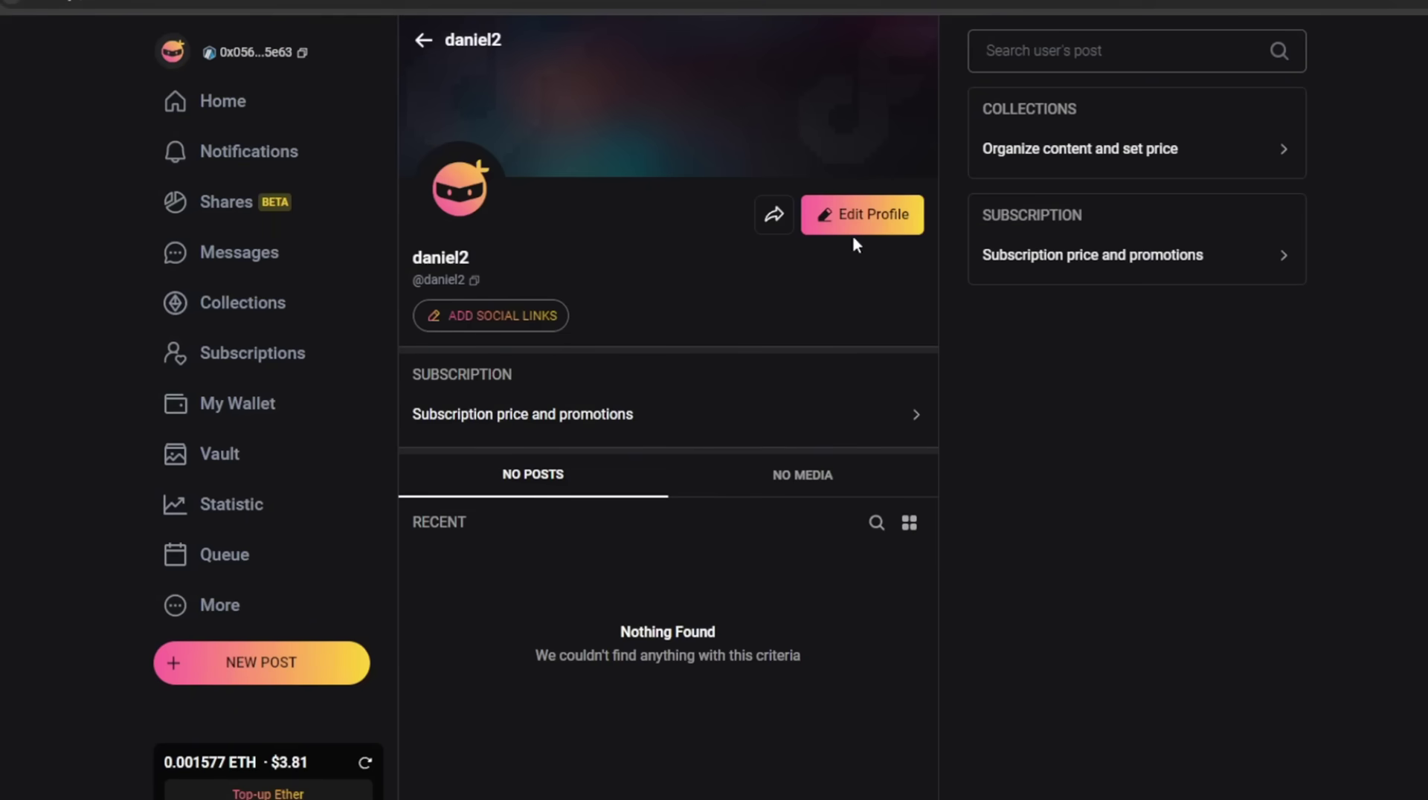
- Open the dFans profile settings and fill in the x.com username field
left_click(855, 232)
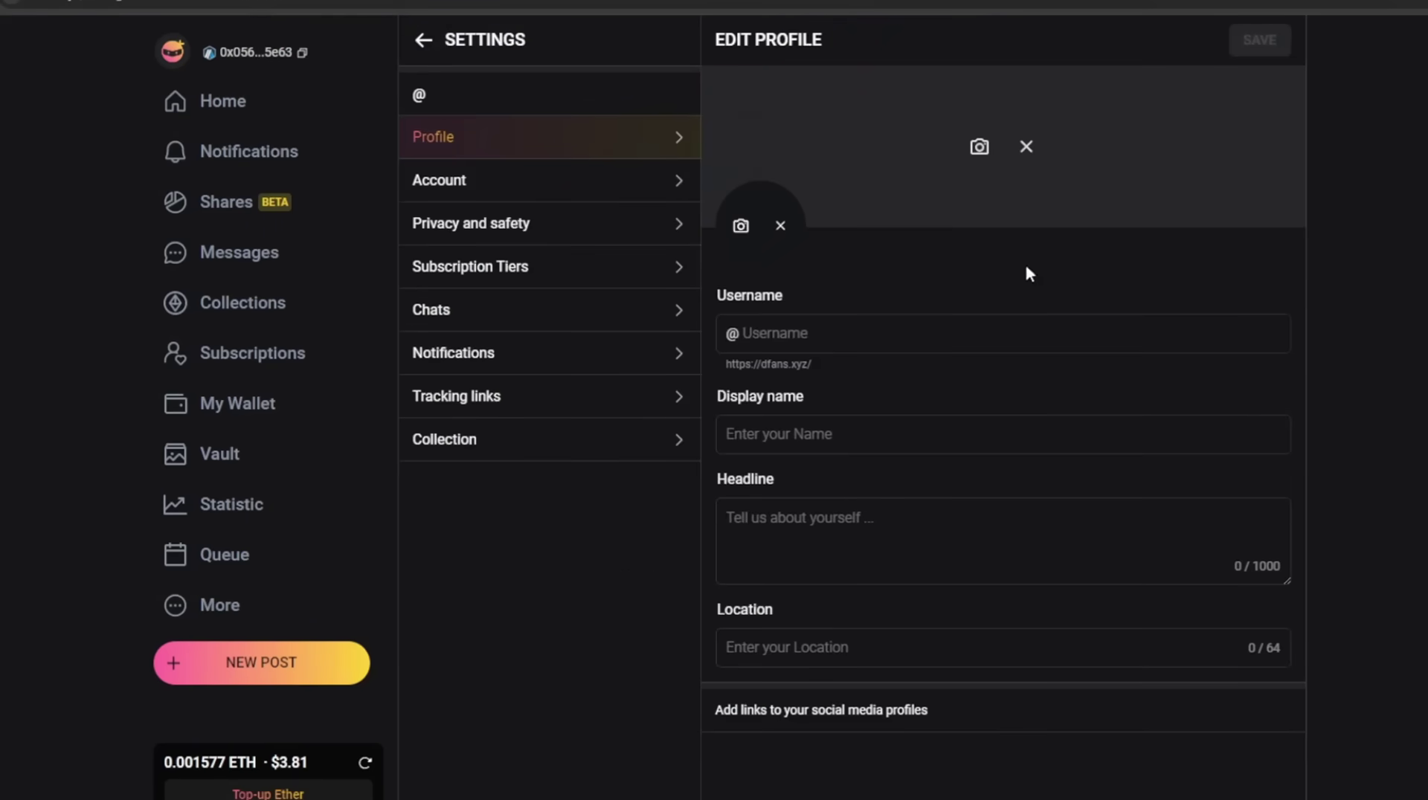
scroll(963, 398, "down", 4)
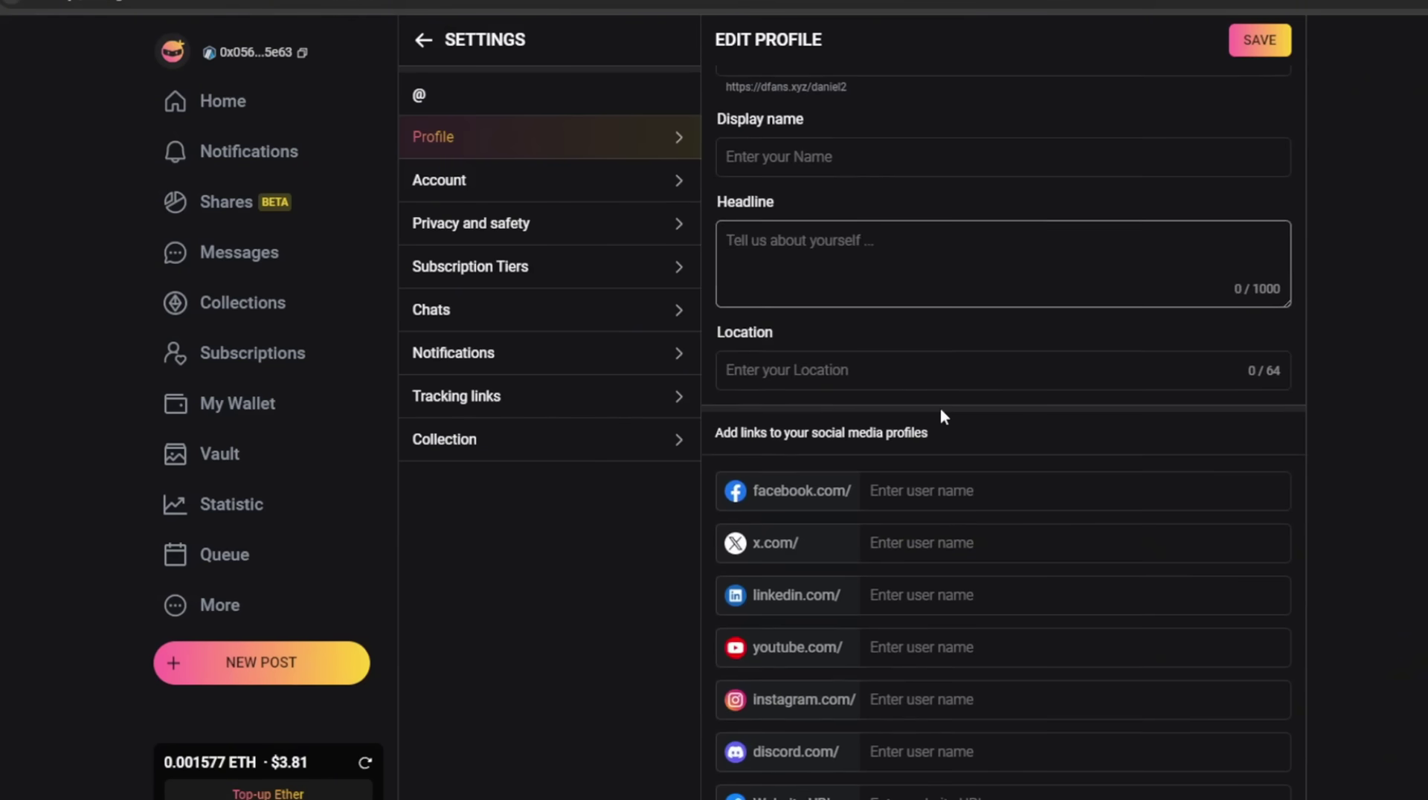
left_click(945, 546)
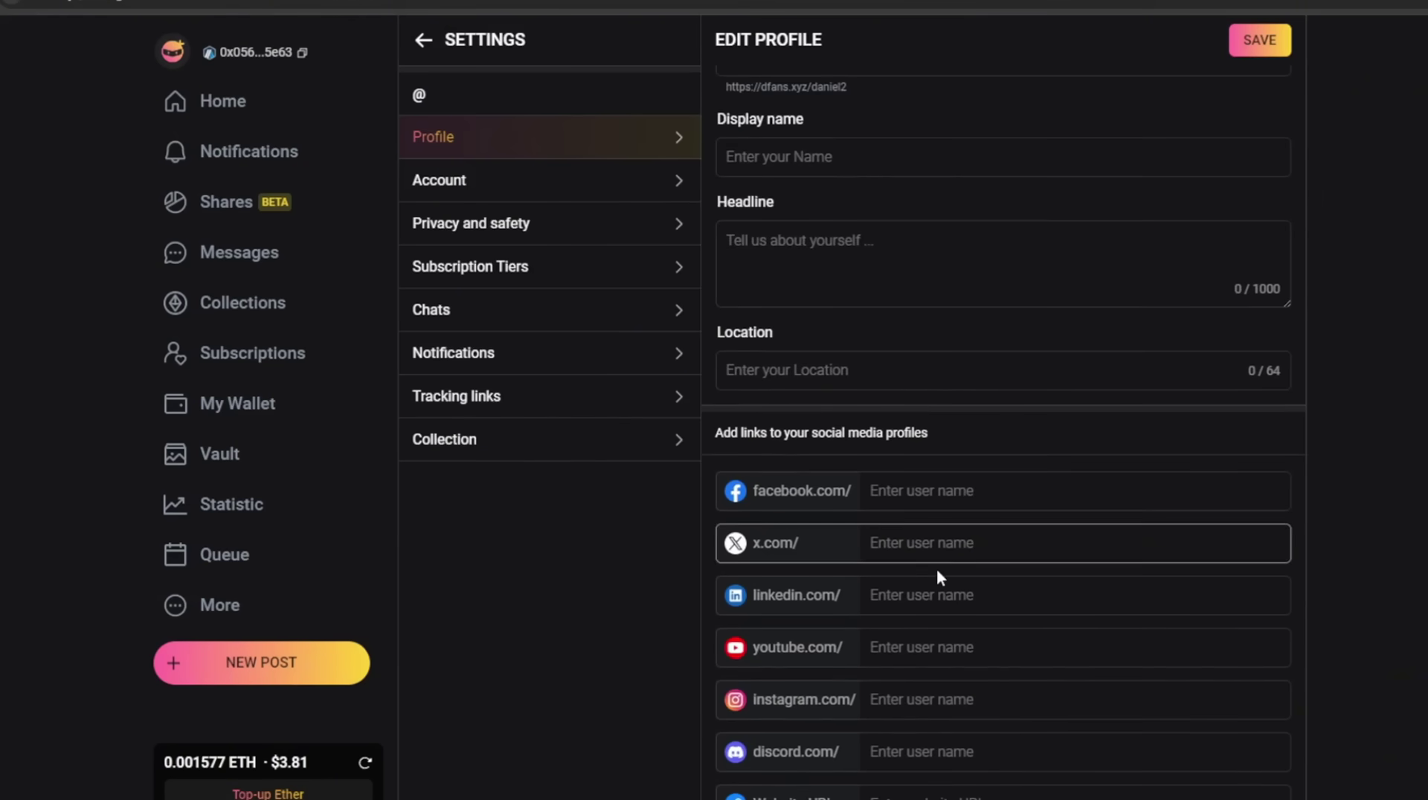
left_click(937, 571)
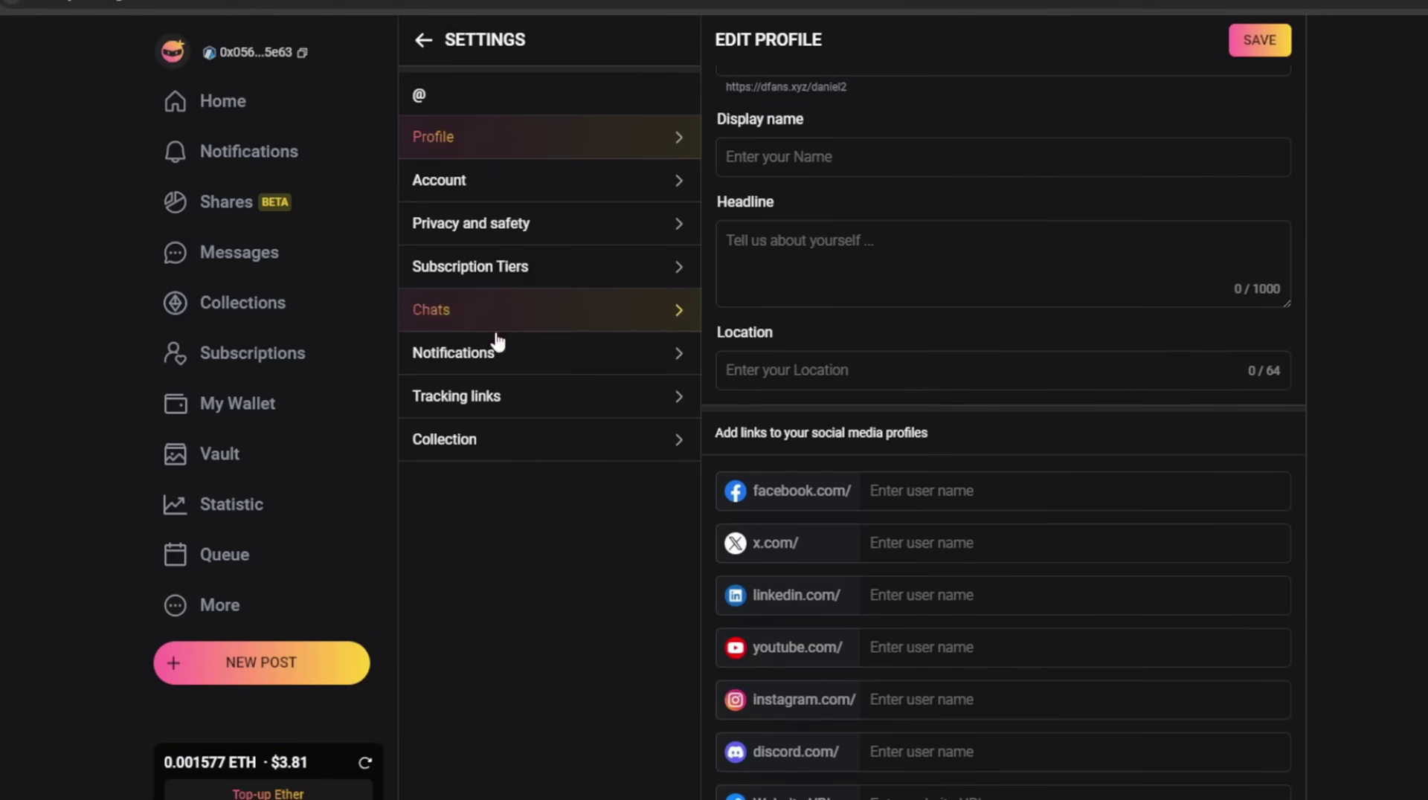
- Open the Subscription Tiers settings for the Fans tier, closing the add-benefit form unused
left_click(554, 272)
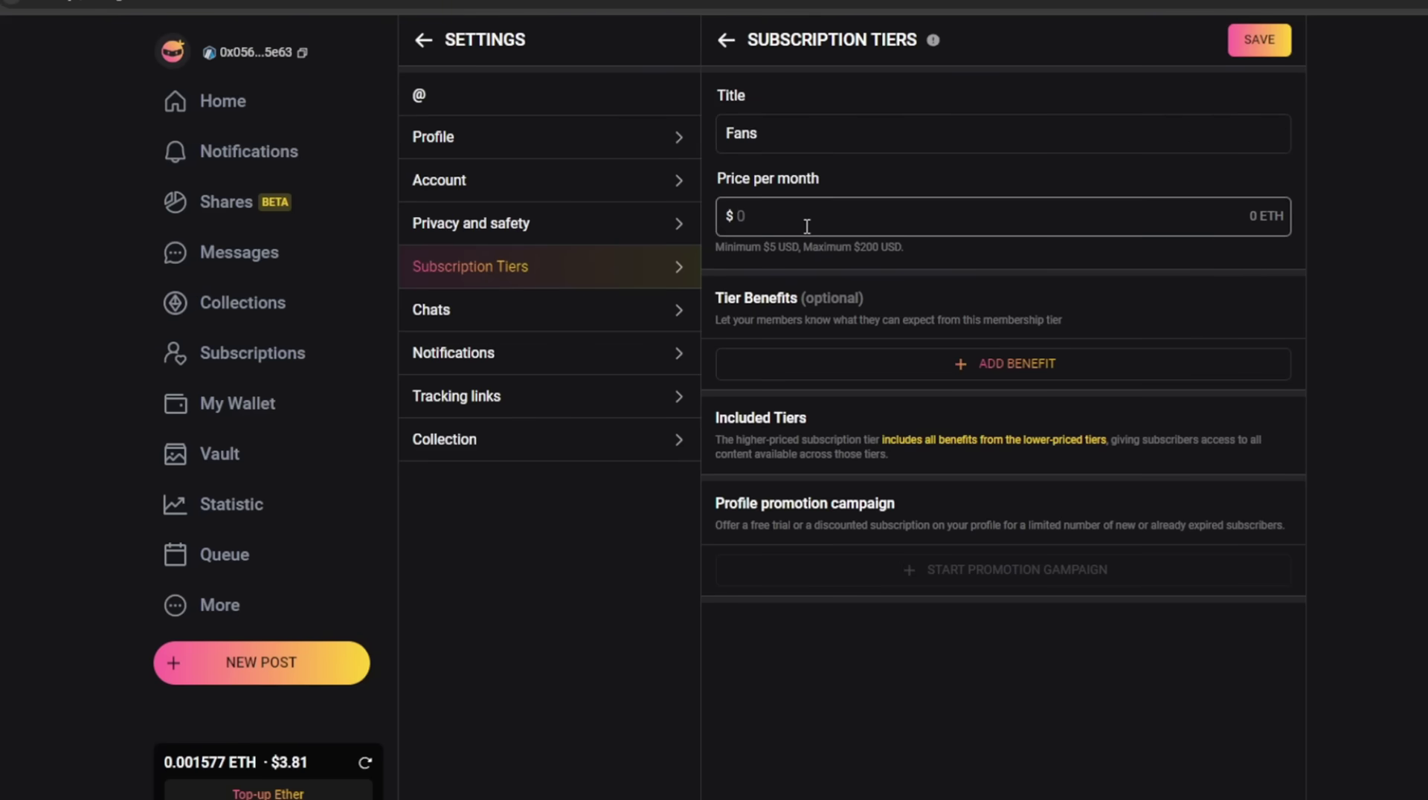
left_click(924, 364)
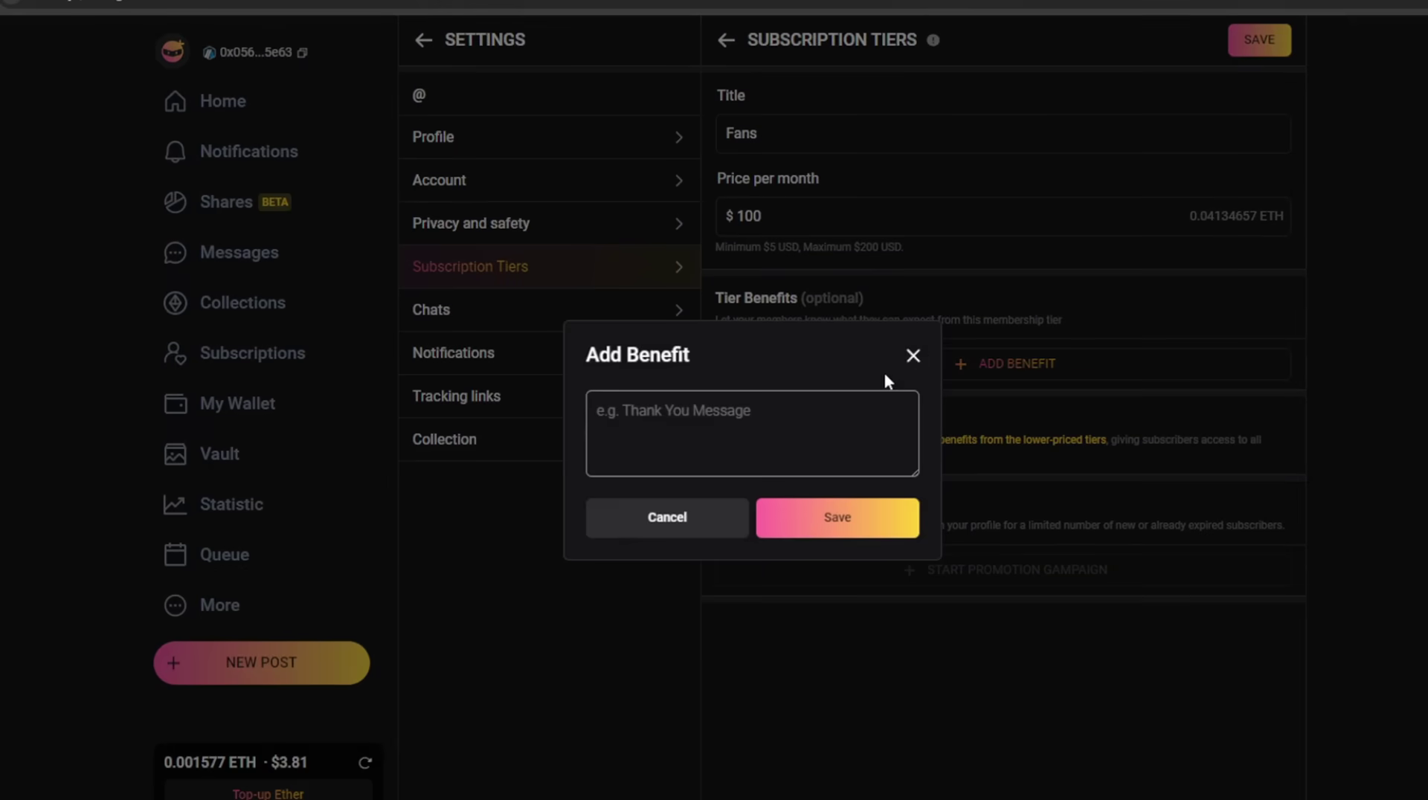
left_click(918, 357)
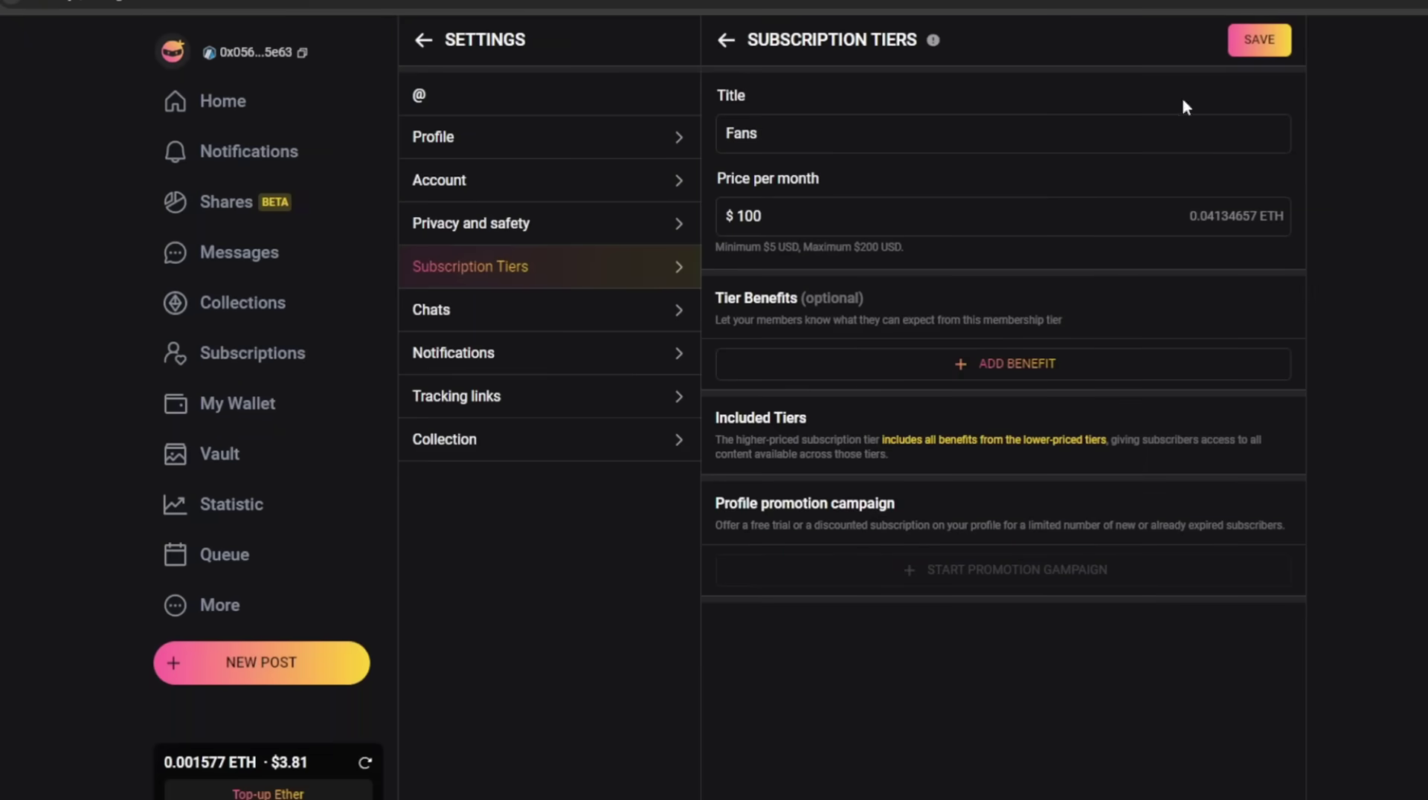